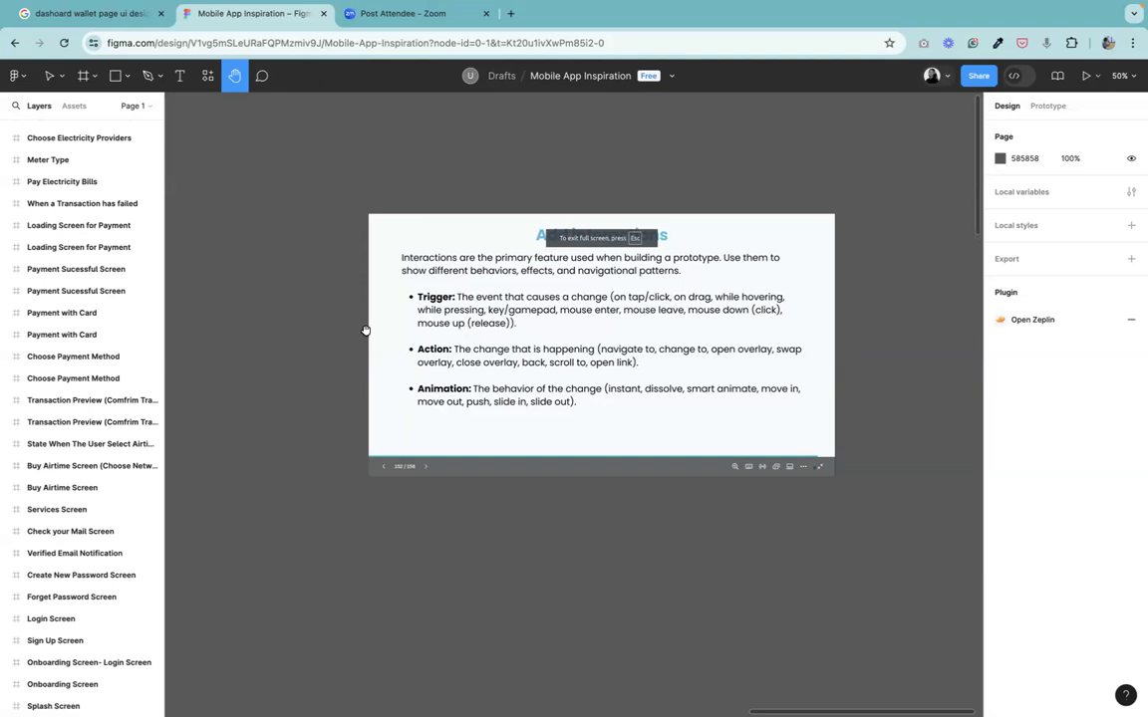
Remove the Splash Screen frame's existing After delay interaction and its Flow 1 starting point.
left_click_drag(420, 373, 963, 302)
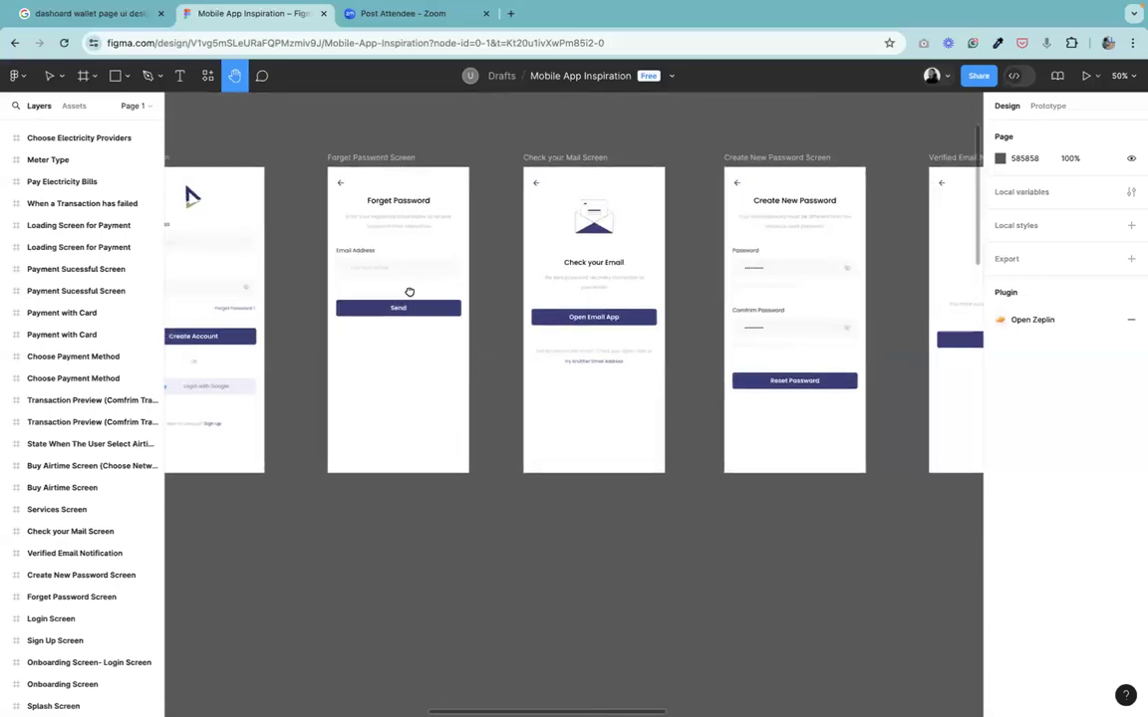
left_click_drag(408, 292, 941, 359)
left_click_drag(578, 348, 1120, 481)
left_click_drag(678, 435, 778, 233)
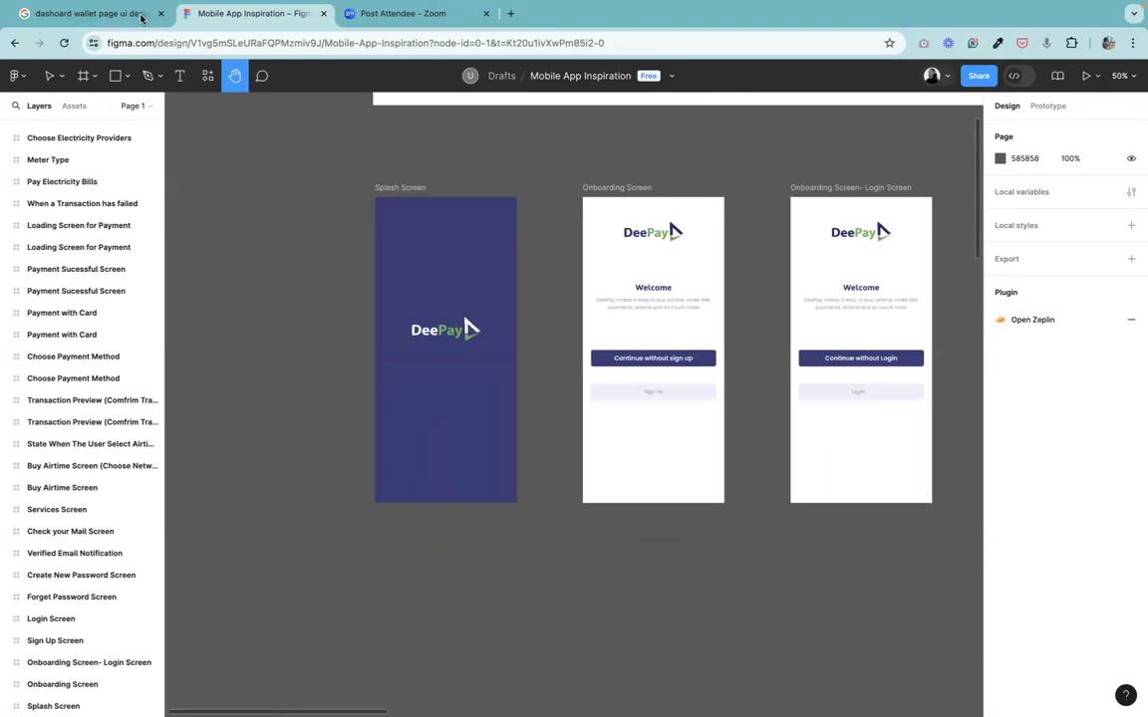
key("v")
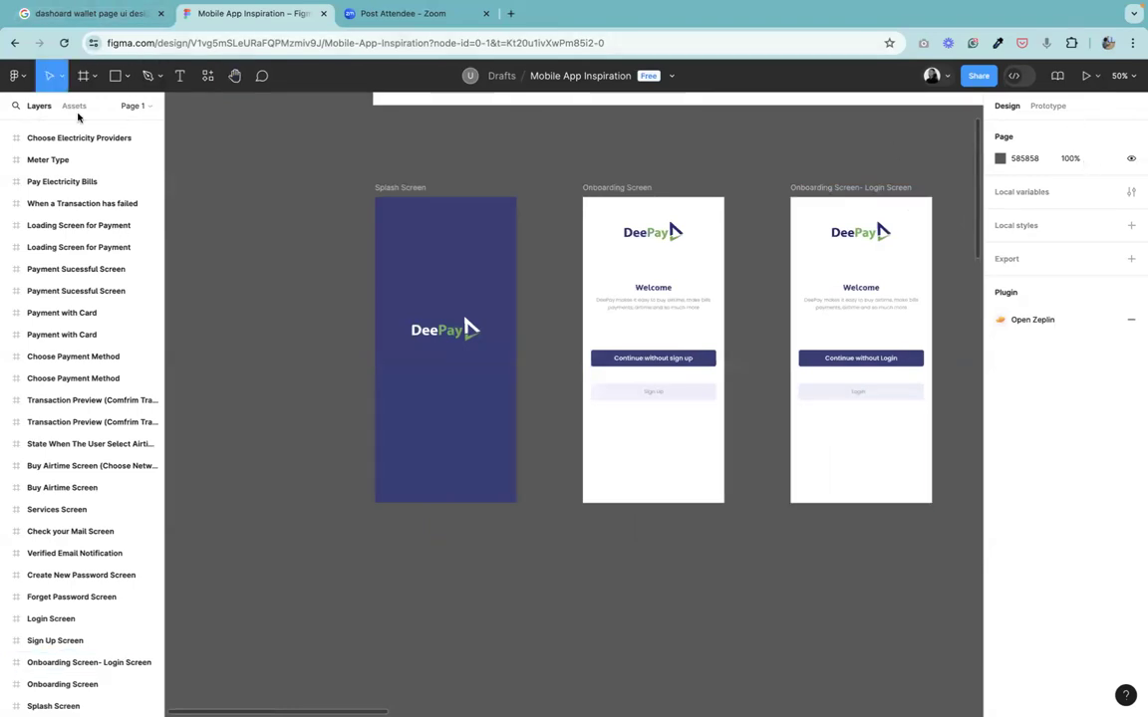
left_click(402, 188)
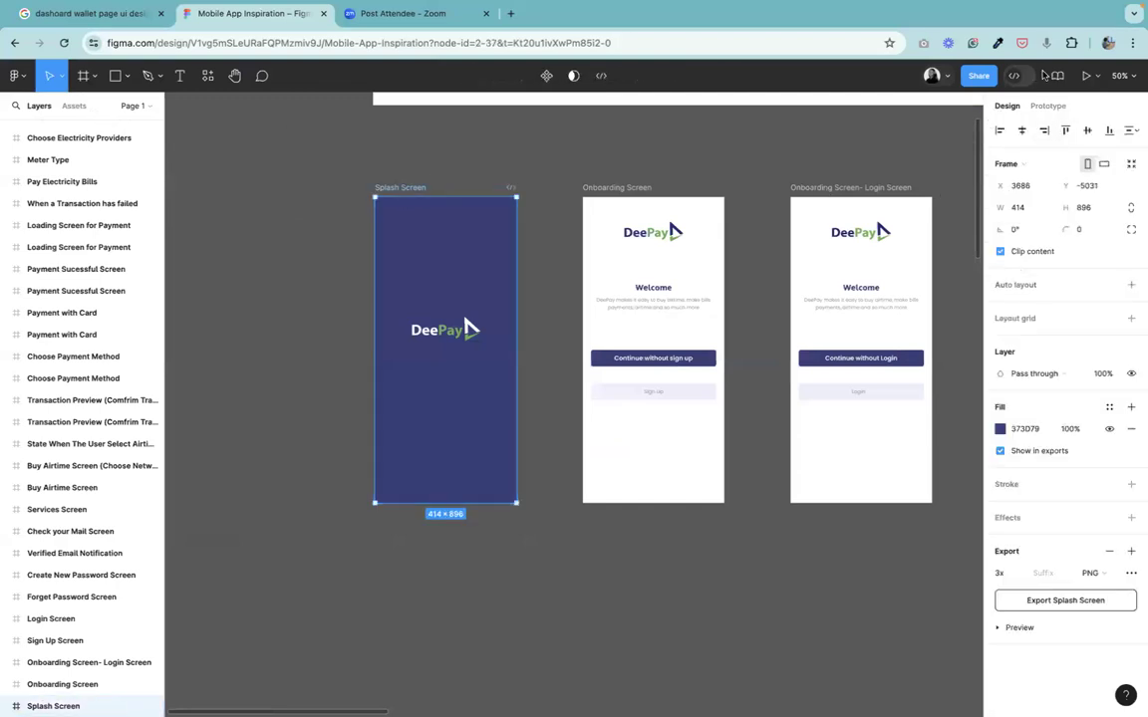
left_click(1047, 107)
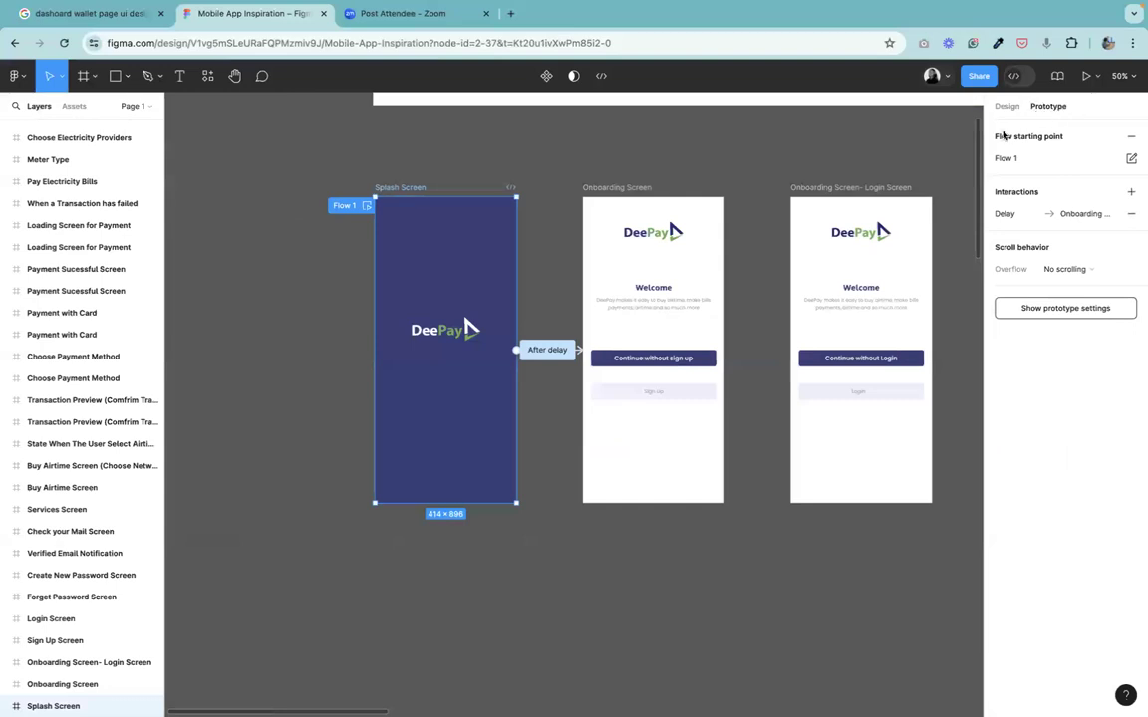
left_click(558, 354)
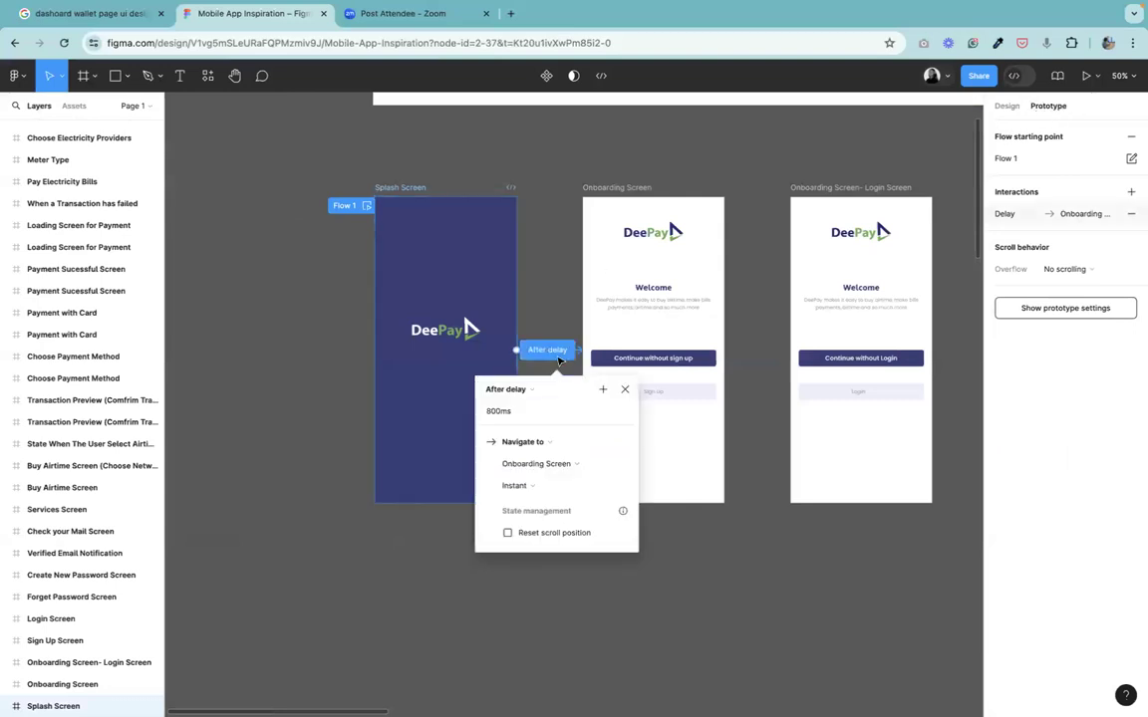
left_click(1132, 215)
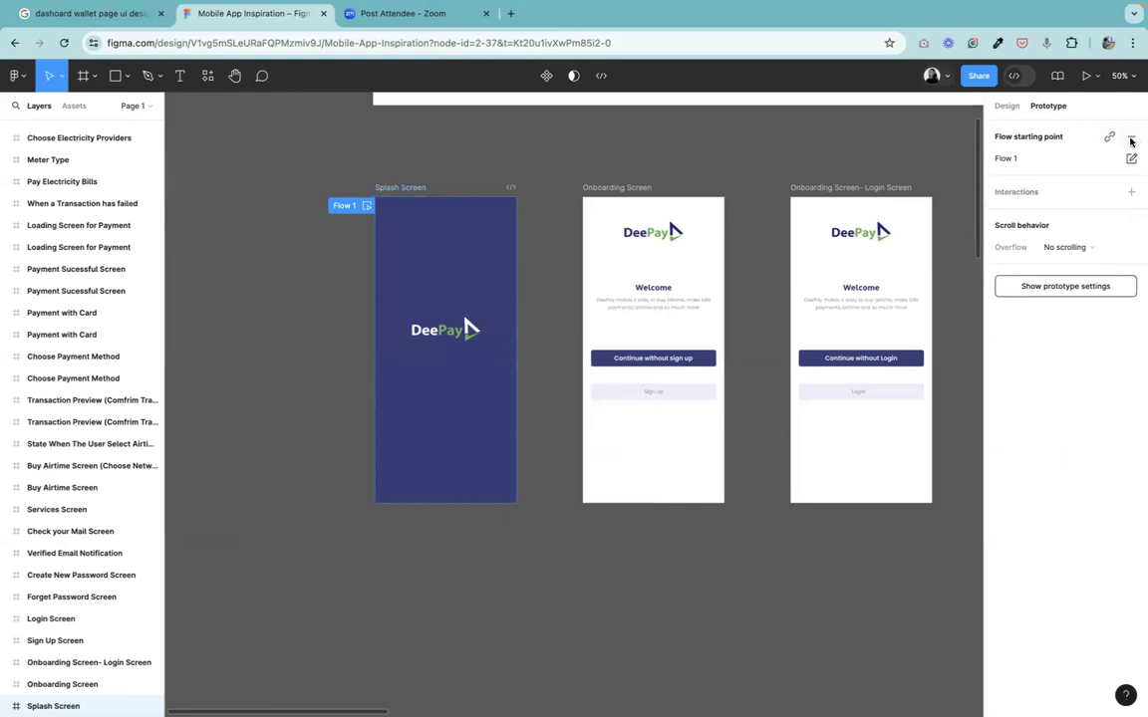
left_click(1131, 137)
Add a new On click interaction to the Splash Screen frame and review the available trigger options.
left_click(404, 187)
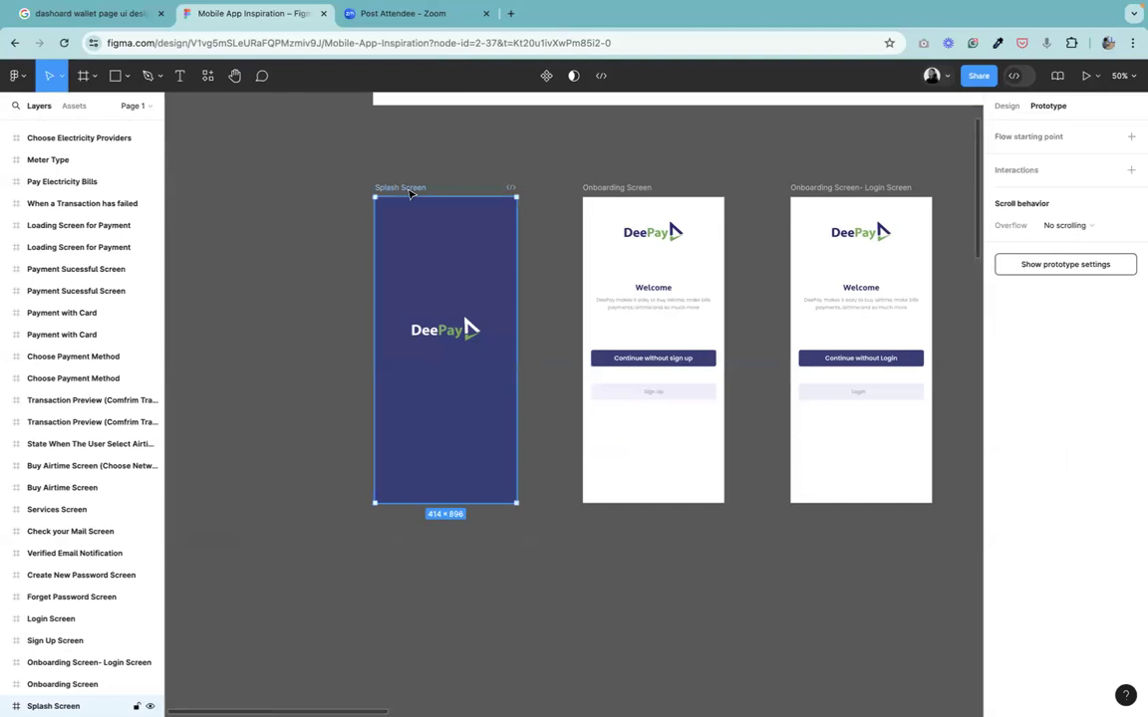
left_click(1130, 171)
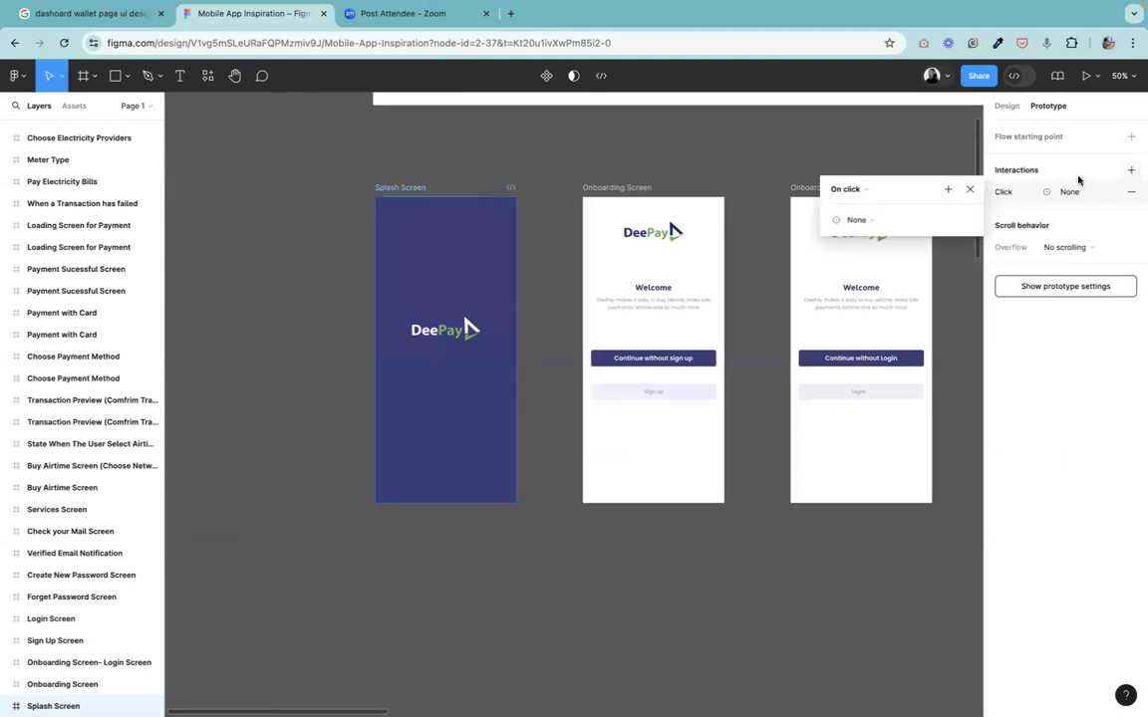
left_click(844, 189)
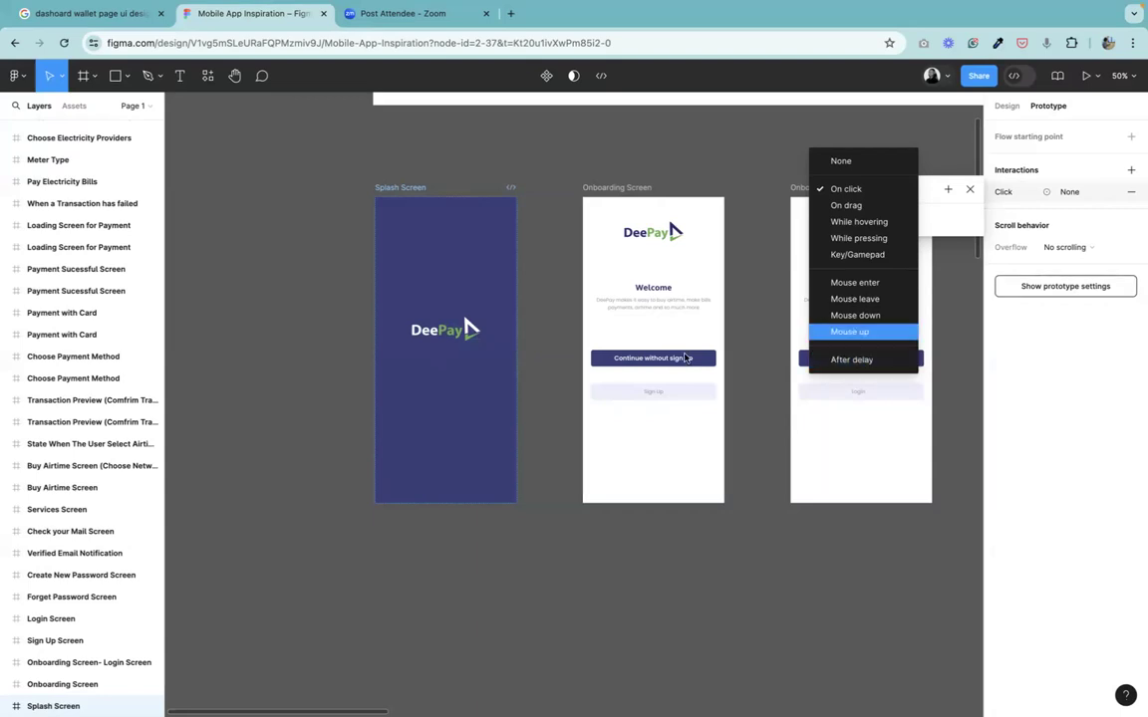
left_click(450, 339)
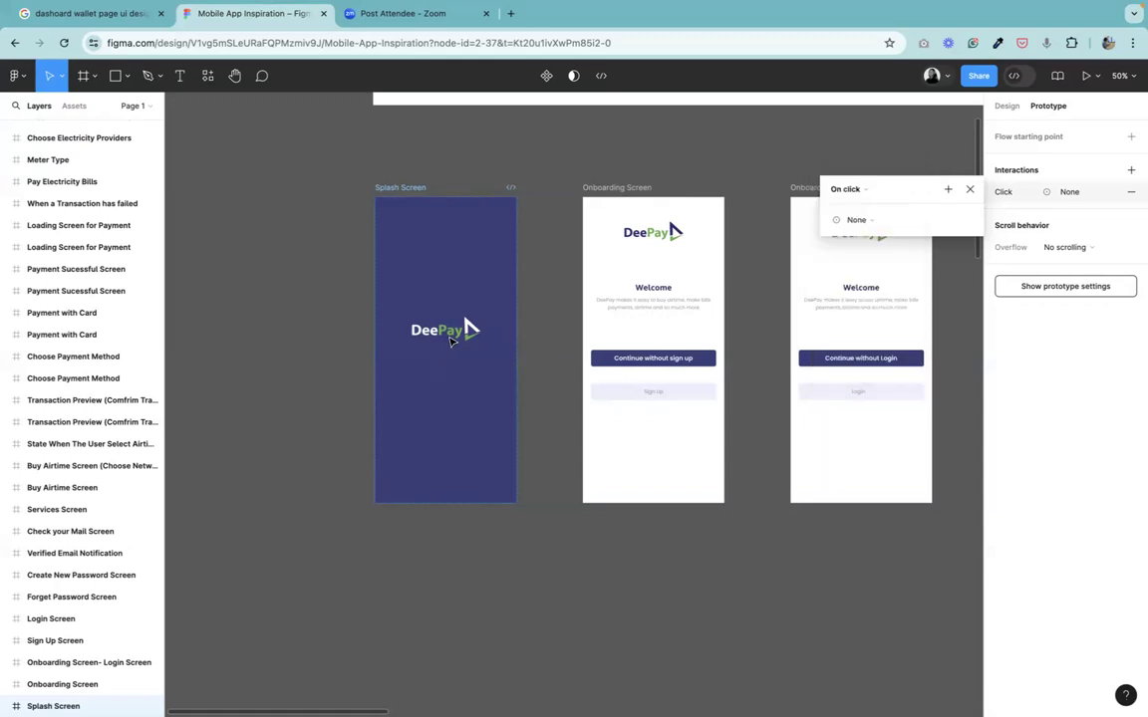
left_click(971, 189)
left_click(343, 202)
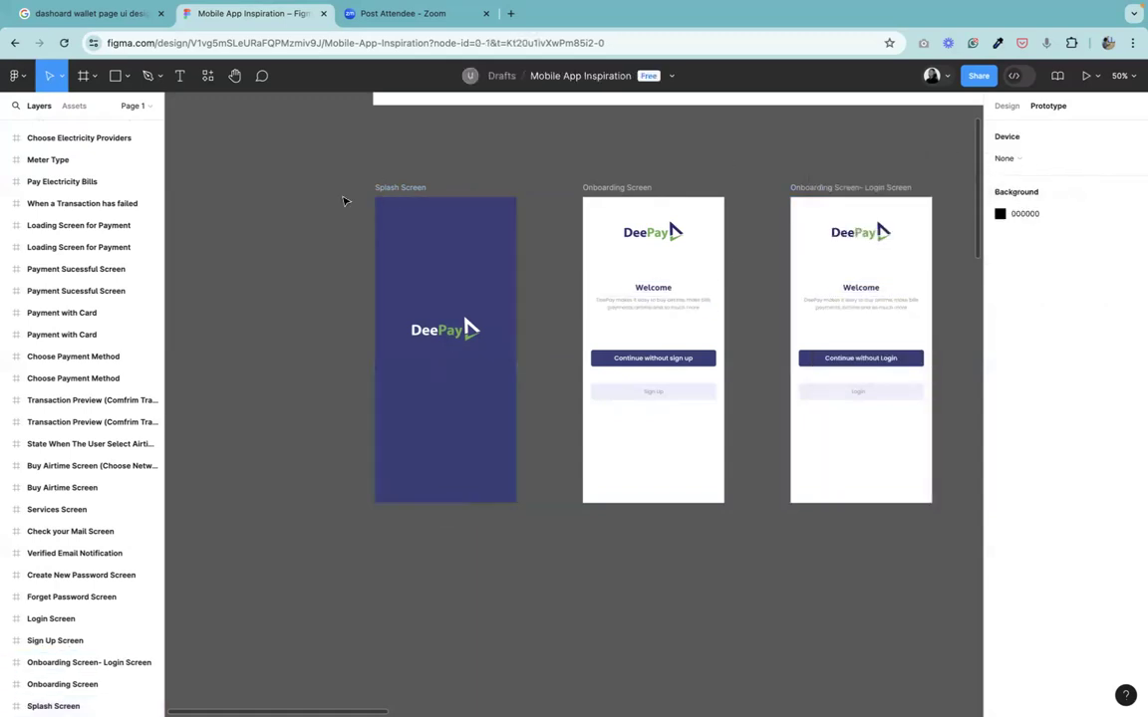
Duplicate the Splash Screen frame into a new row below the existing screens.
left_click(399, 188)
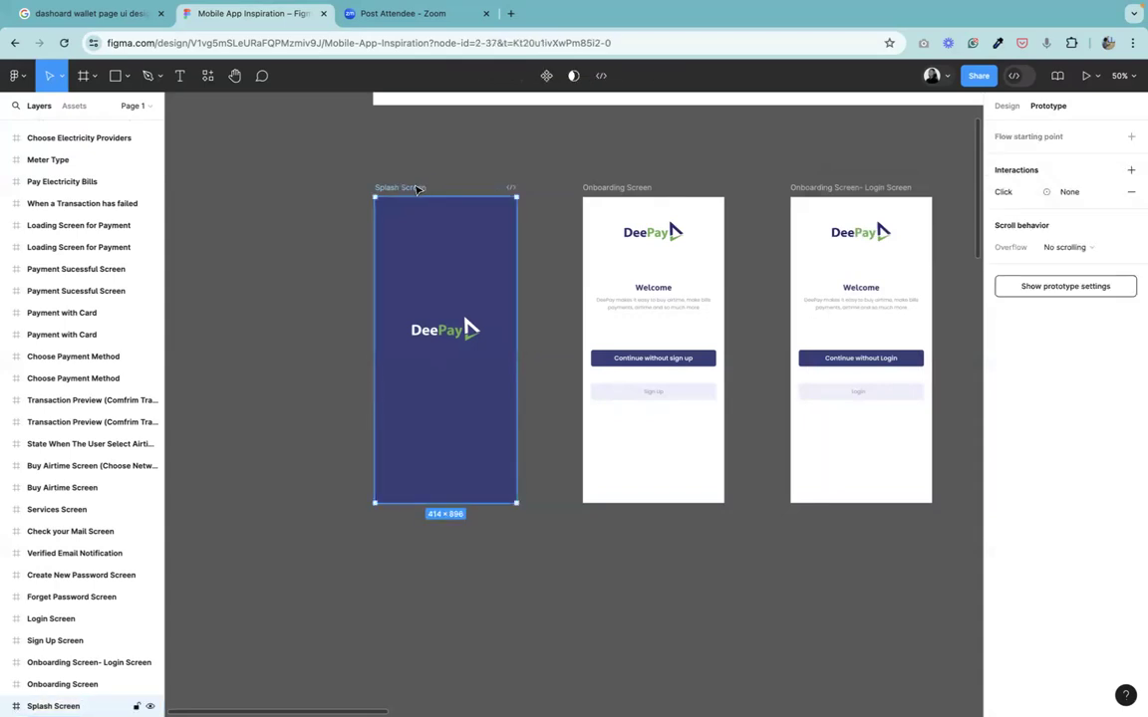
left_click_drag(418, 189, 628, 536)
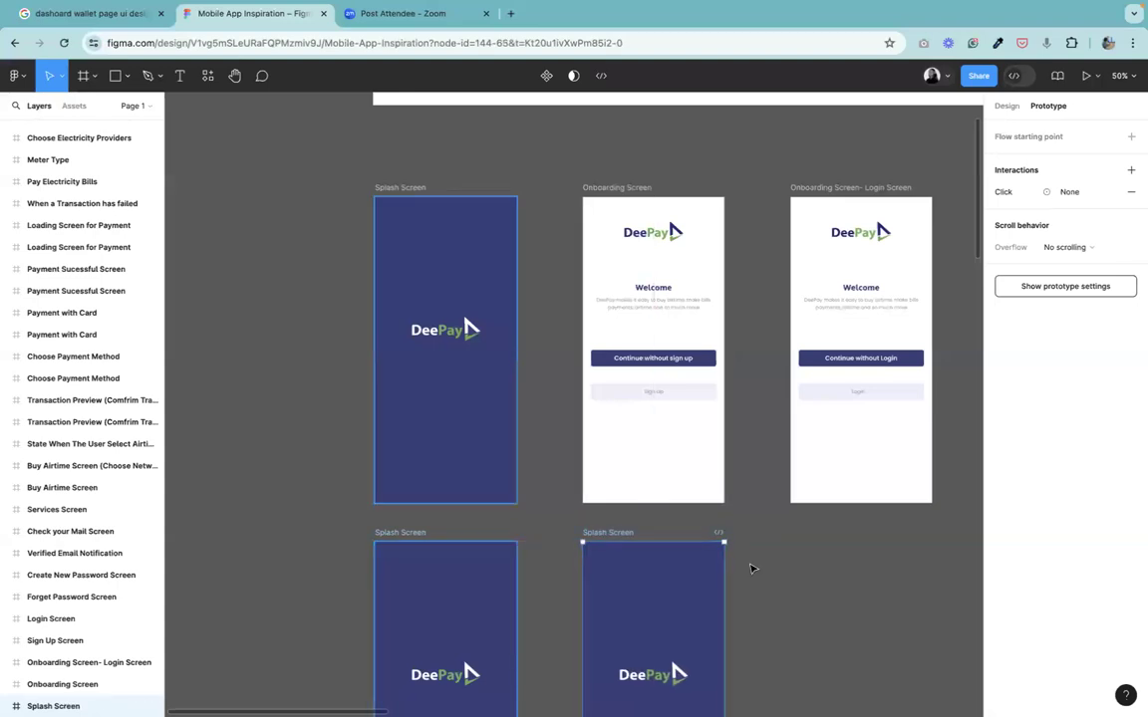
left_click(338, 243)
Shrink the DeePay logo in the first duplicated splash frame to 0.68x with the Scale tool.
left_click(234, 75)
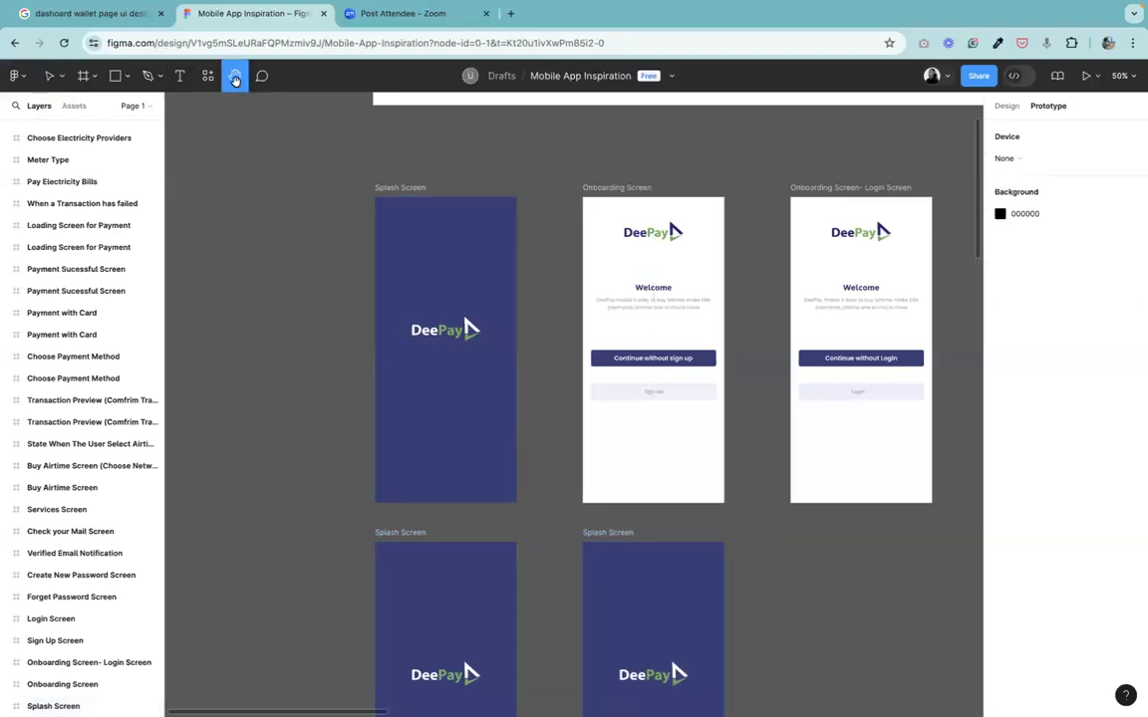
left_click_drag(495, 609, 448, 382)
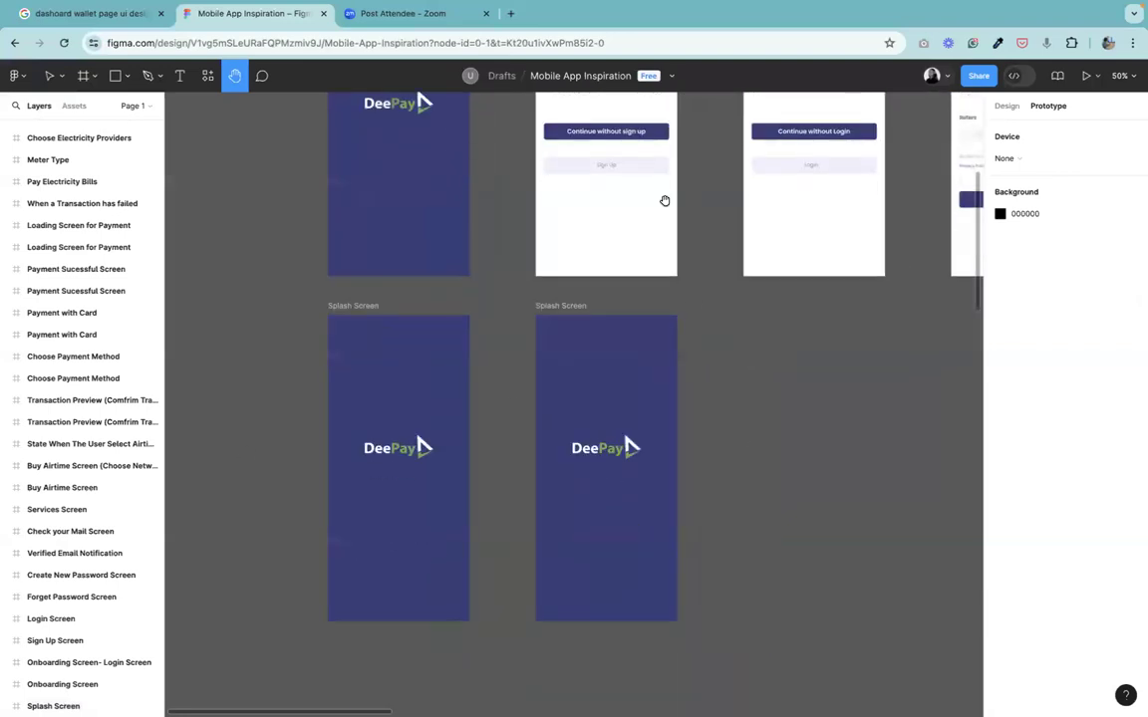
left_click_drag(712, 282, 630, 367)
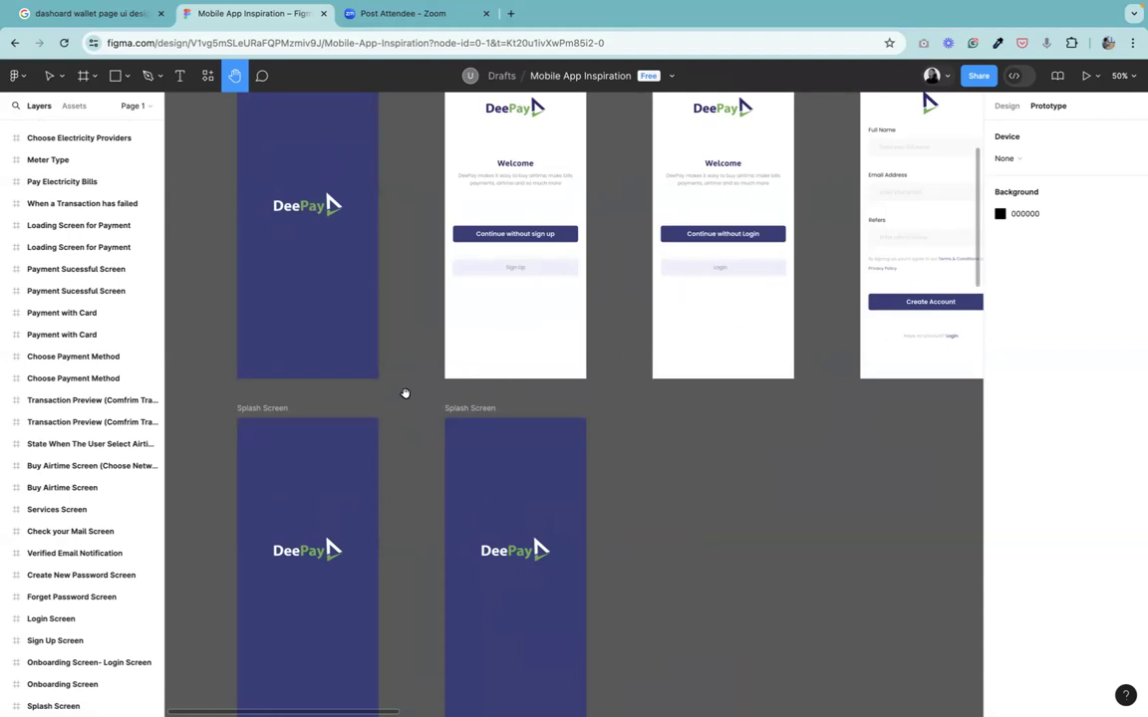
left_click_drag(353, 568, 435, 420)
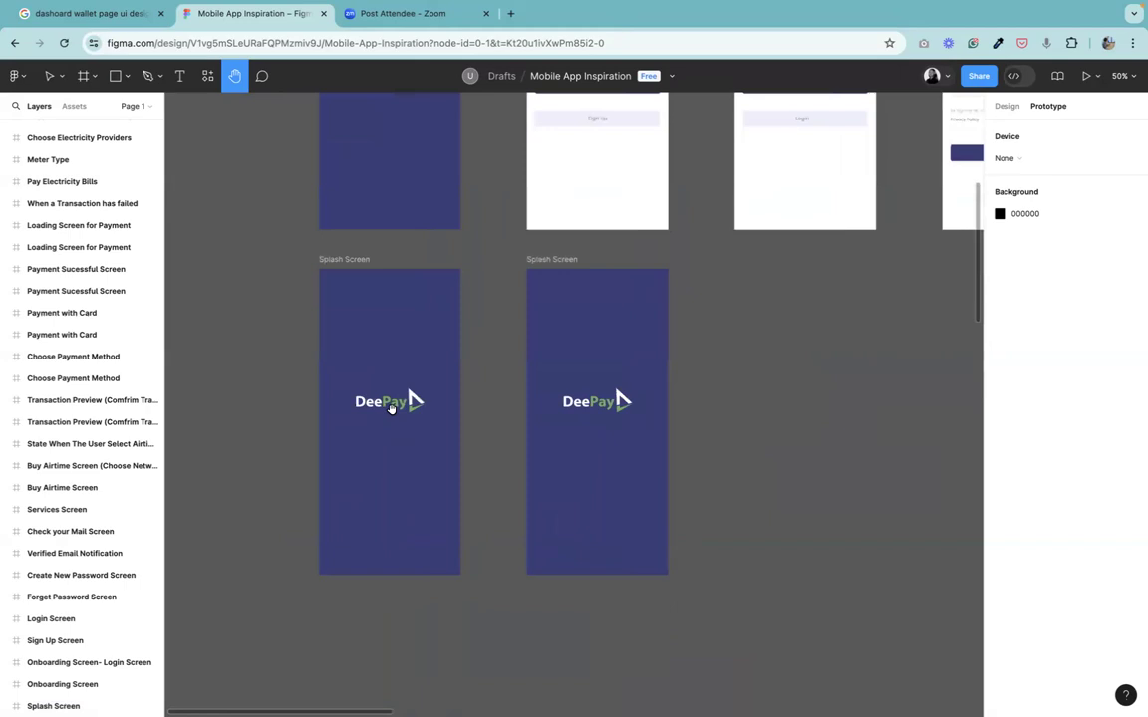
left_click(49, 80)
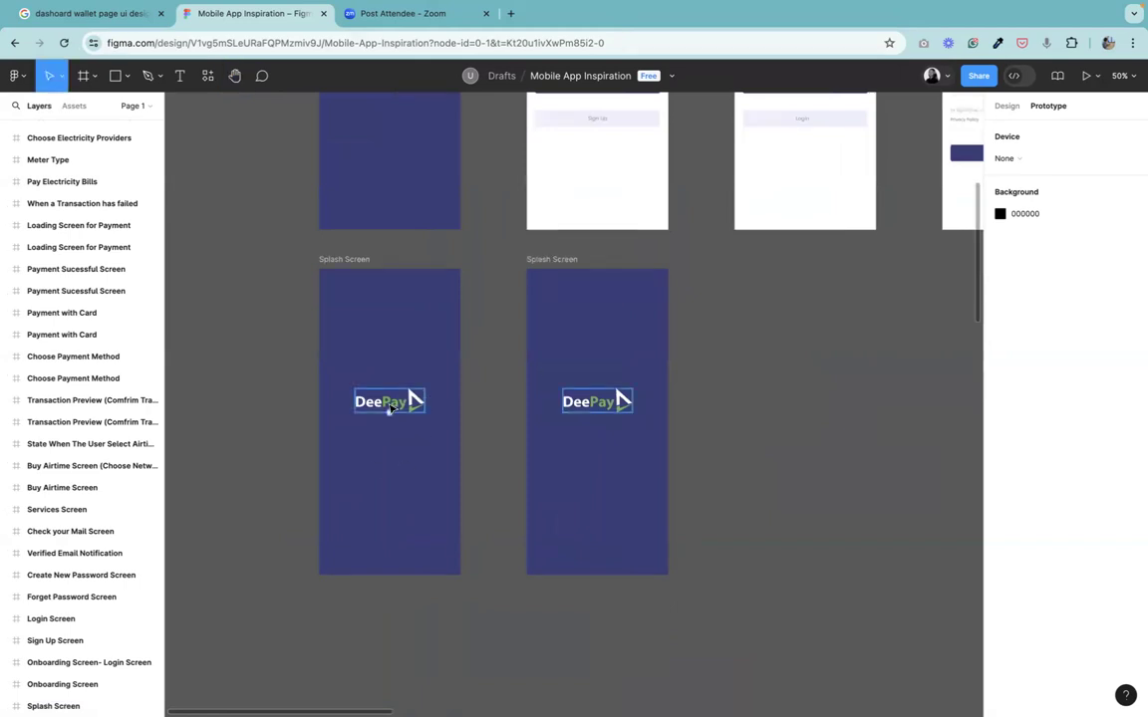
left_click(390, 409)
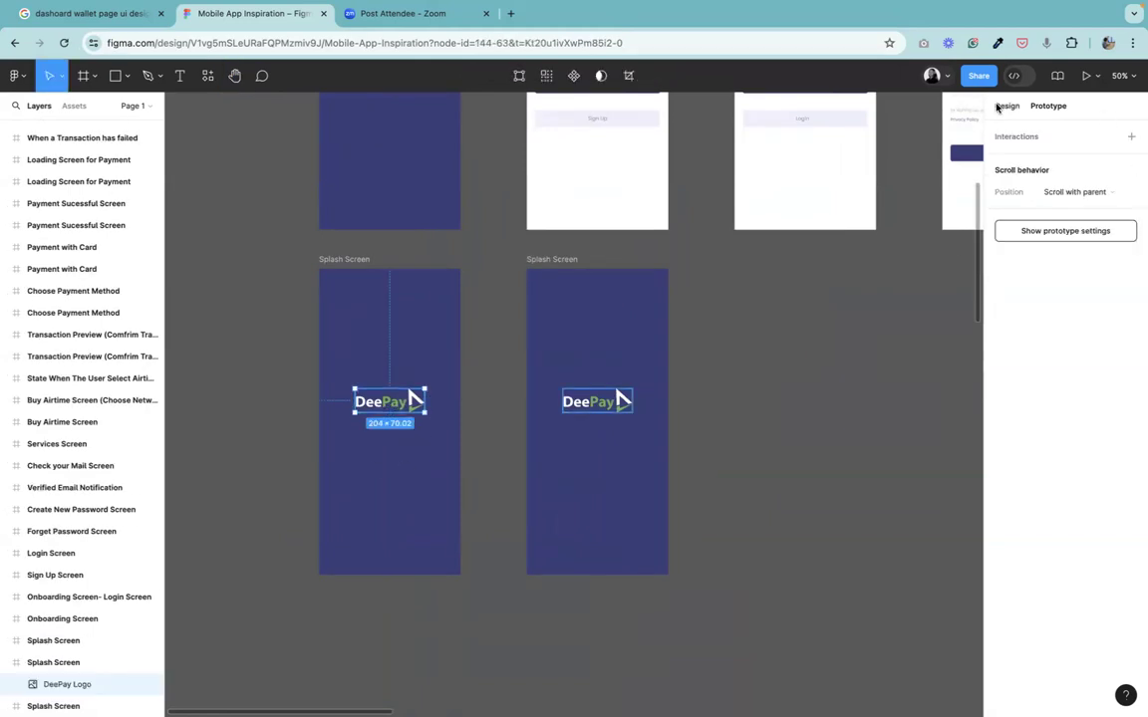
left_click(1004, 105)
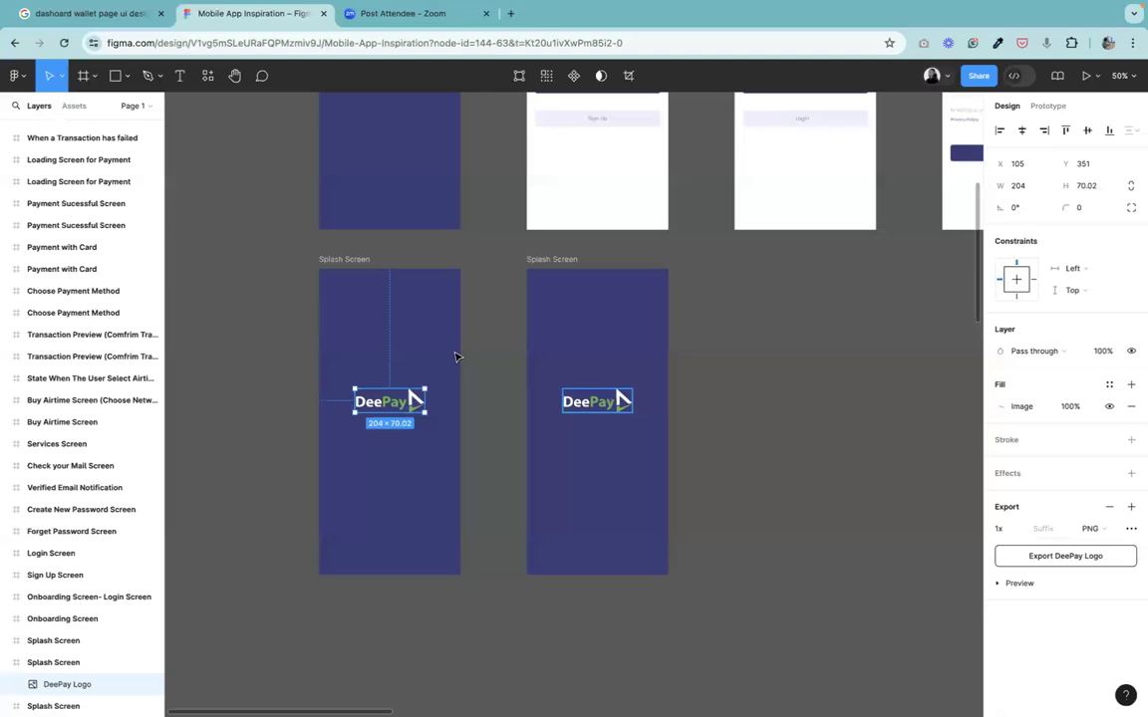
left_click(63, 79)
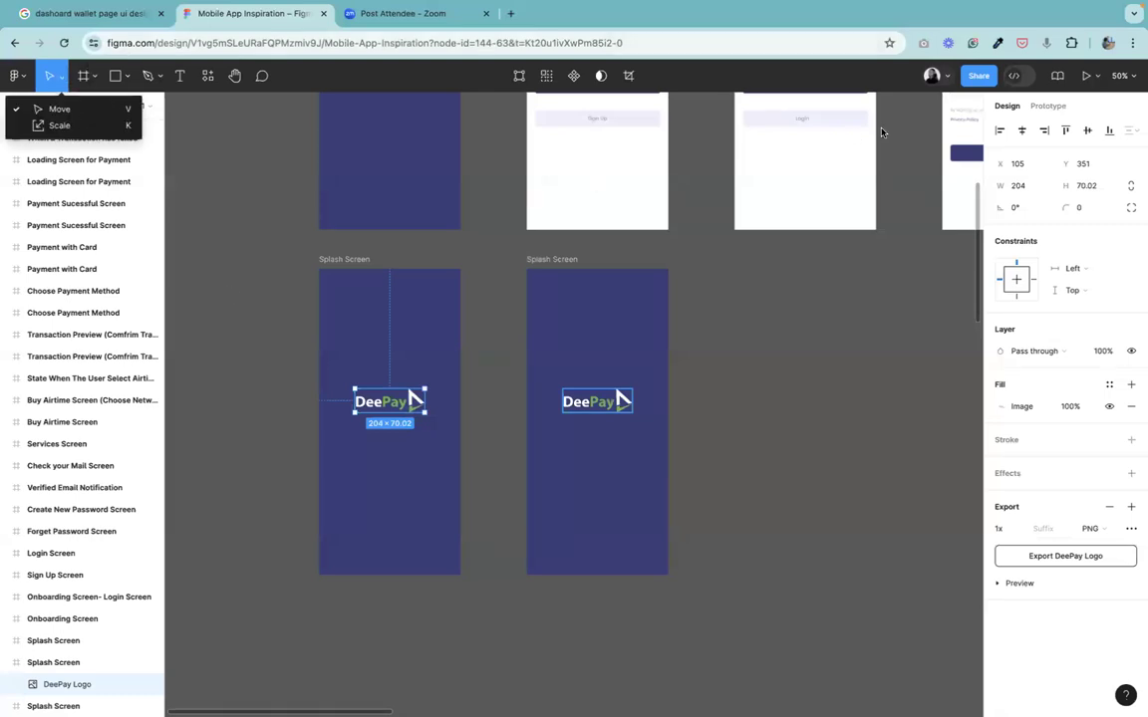
left_click(71, 131)
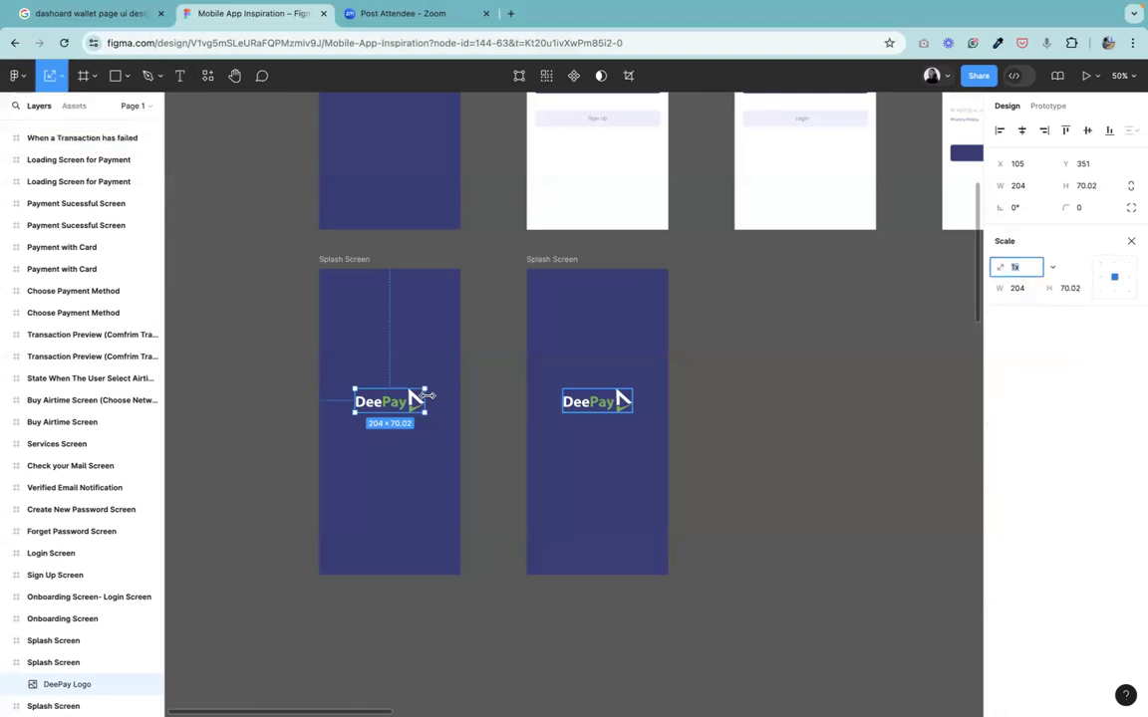
mouse_move(417, 396)
left_mouse_down()
mouse_move(387, 396)
mouse_move(405, 396)
mouse_move(385, 404)
mouse_move(388, 417)
mouse_move(405, 411)
left_mouse_up()
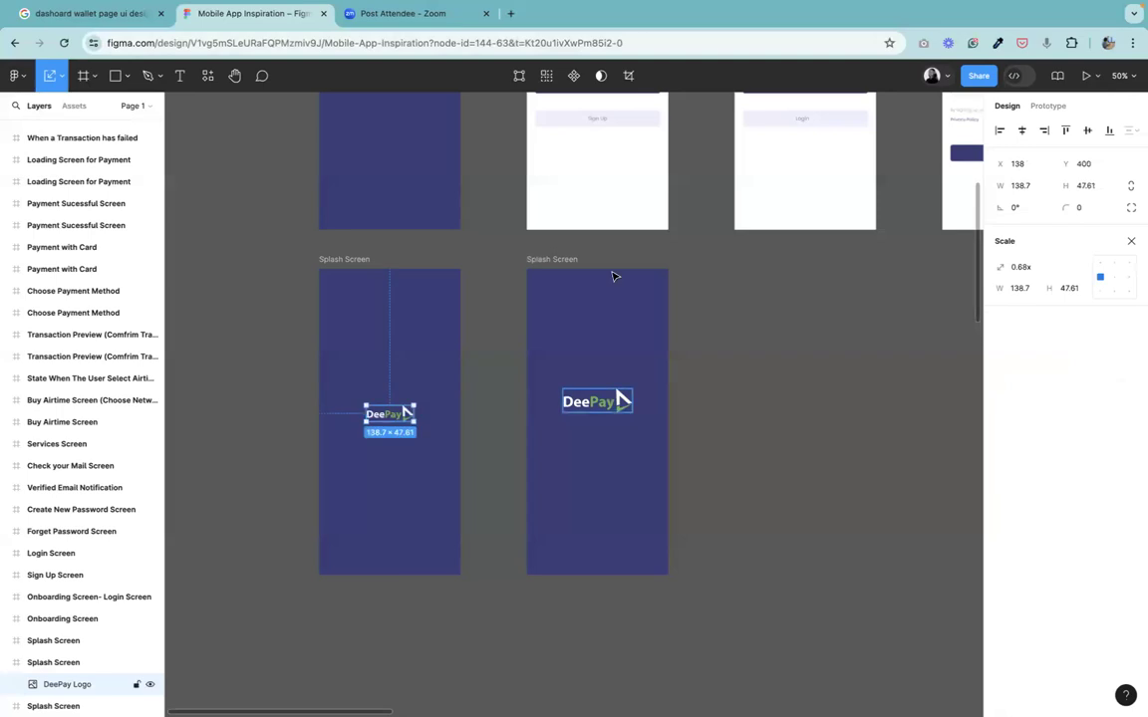
Move the other duplicated Splash Screen frame further down below the row.
left_click(559, 263)
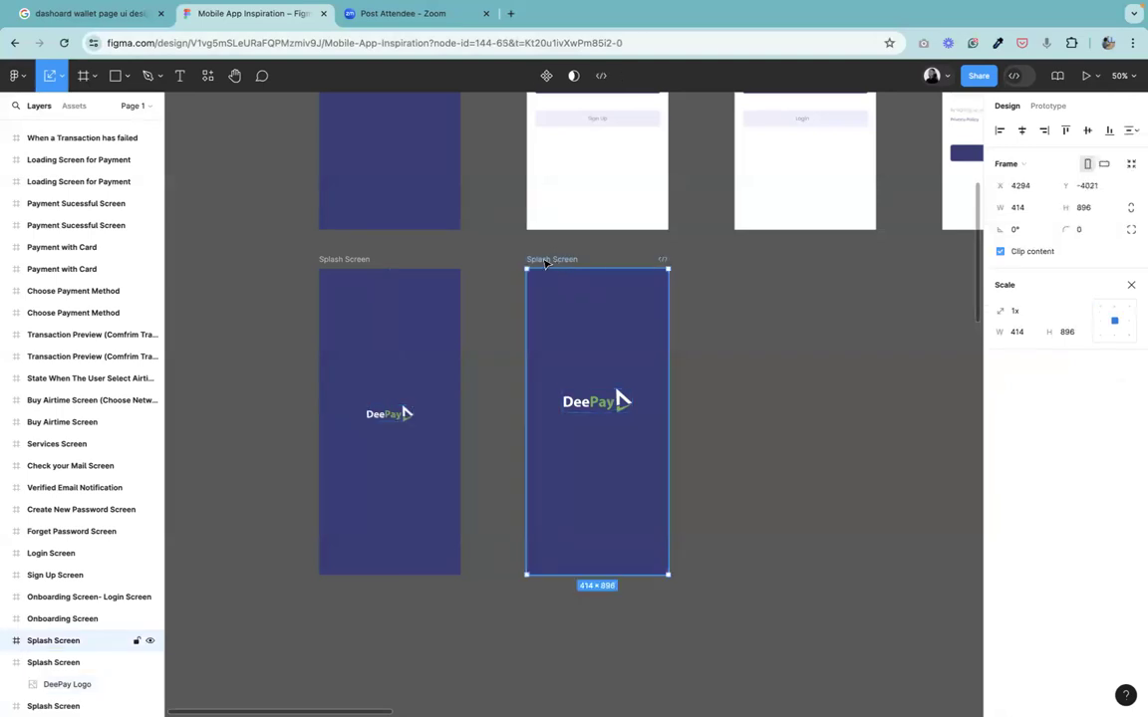
left_click_drag(547, 262, 341, 657)
left_click(353, 260)
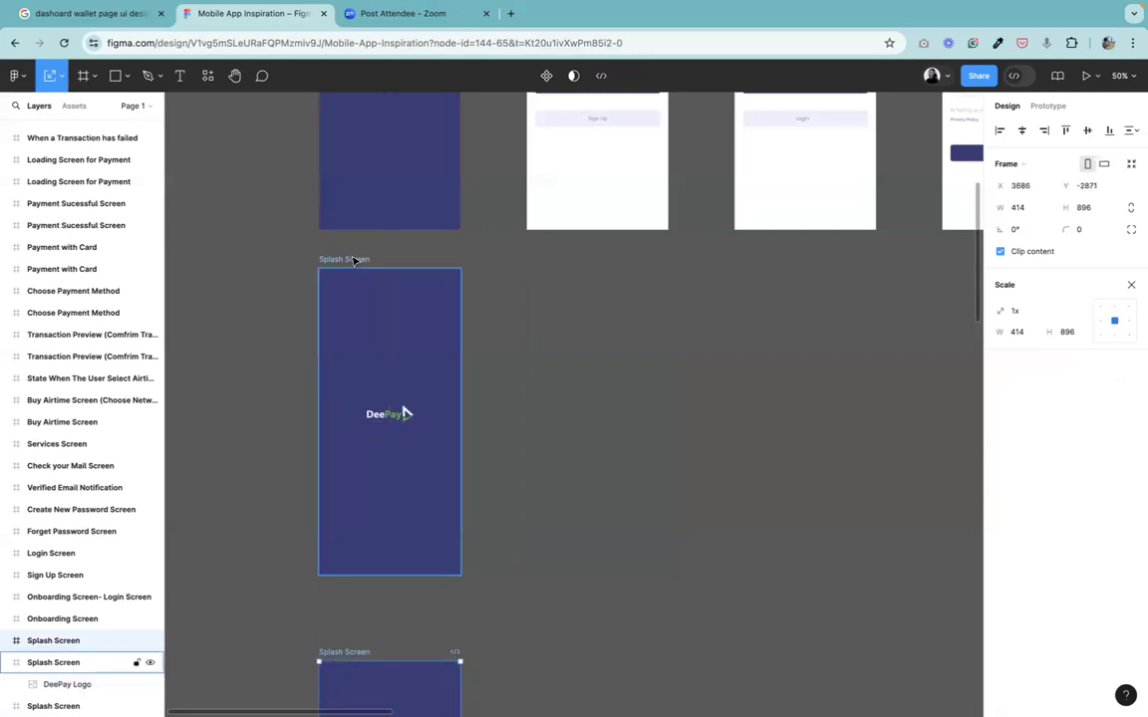
left_click_drag(356, 260, 566, 260)
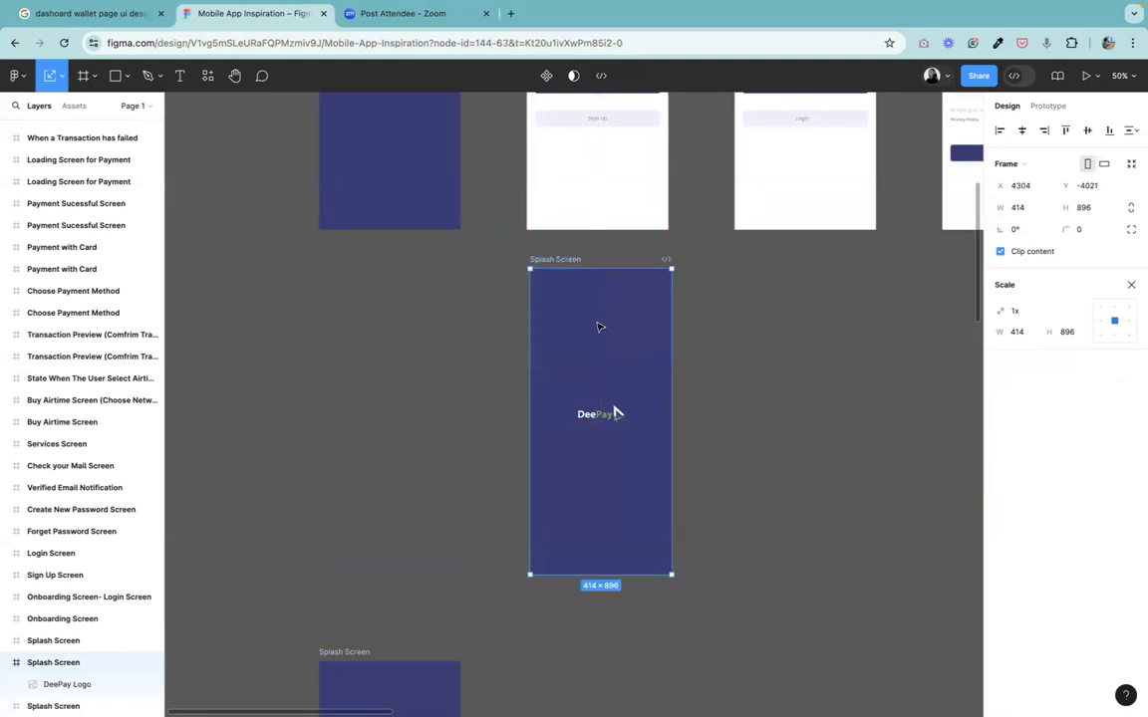
key("super+z")
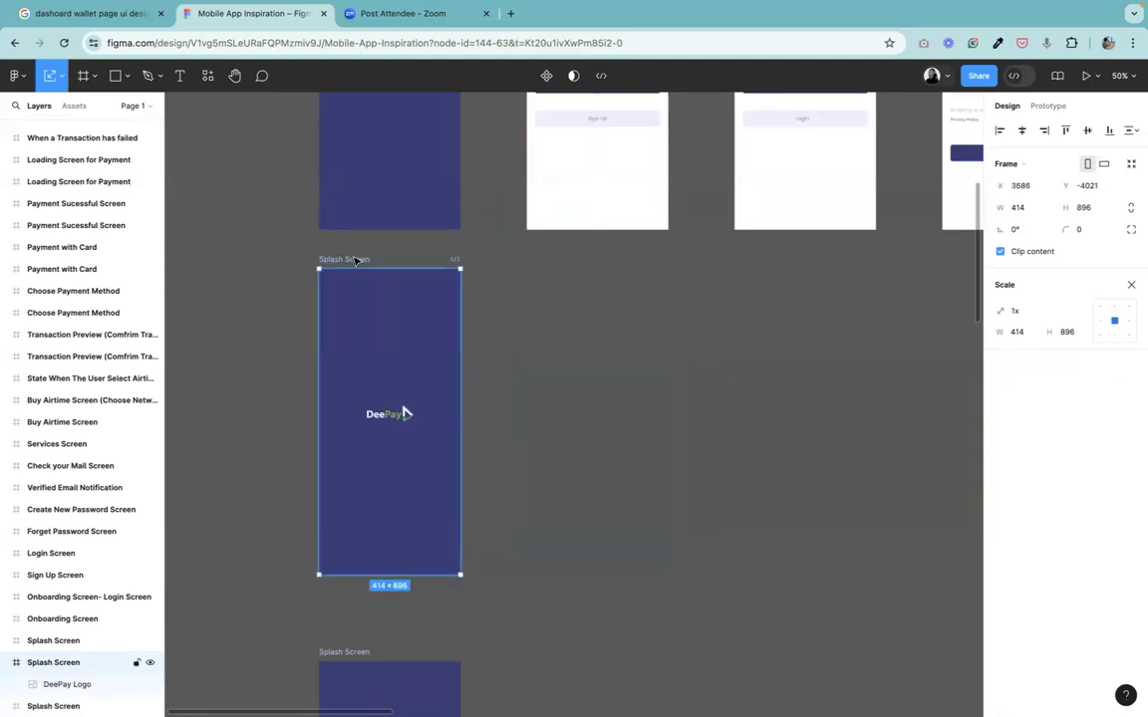
Duplicate the reduced-logo splash frame to its right and scale that copy's logo up slightly.
left_click_drag(356, 262, 561, 266)
key("Escape")
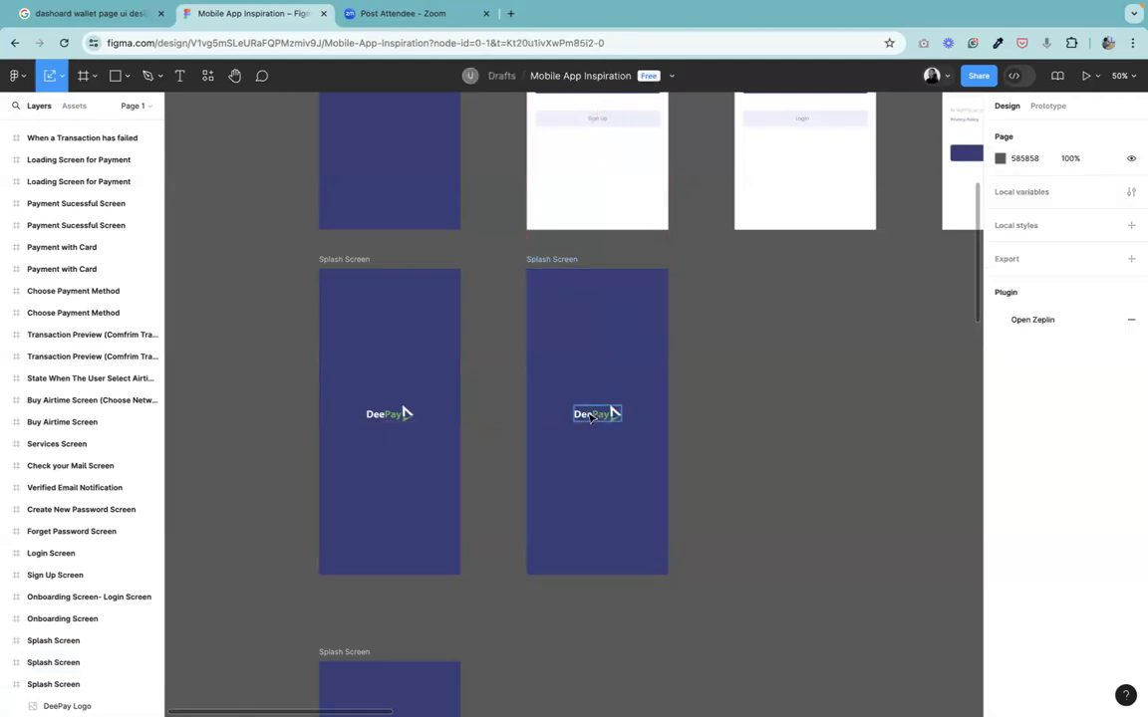
left_click(588, 406)
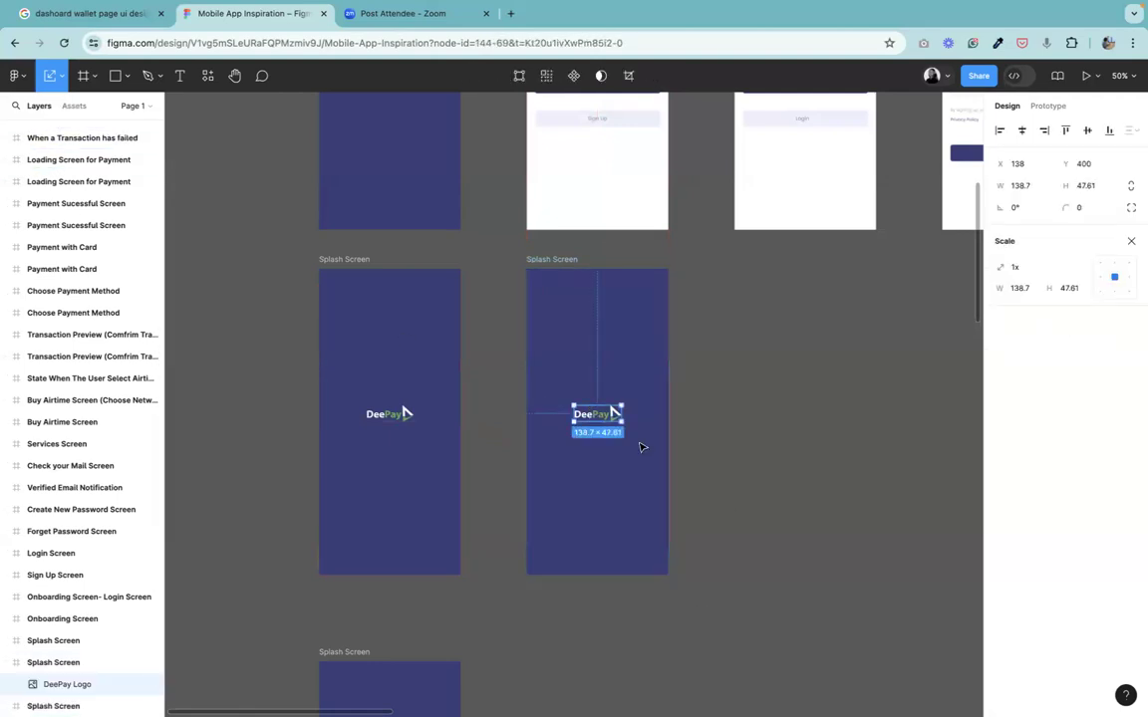
mouse_move(621, 409)
left_mouse_down()
mouse_move(634, 404)
mouse_move(610, 417)
left_mouse_up()
Duplicate the middle splash frame to the right of it.
left_click(554, 260)
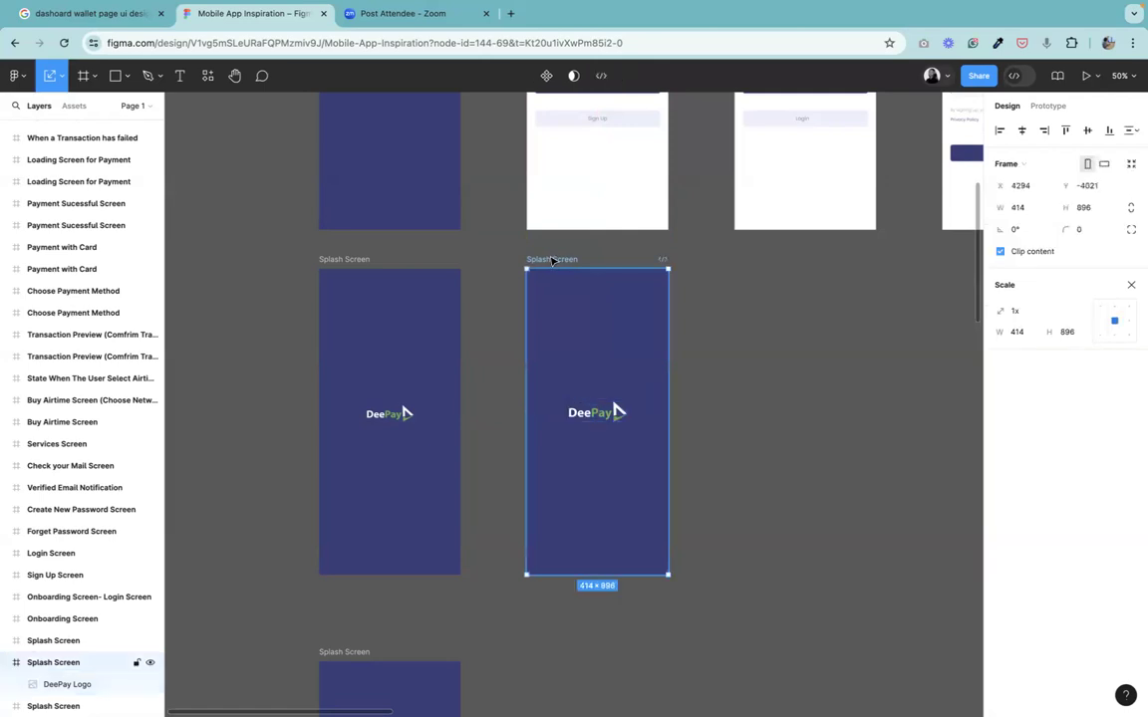
left_click_drag(561, 261, 752, 262)
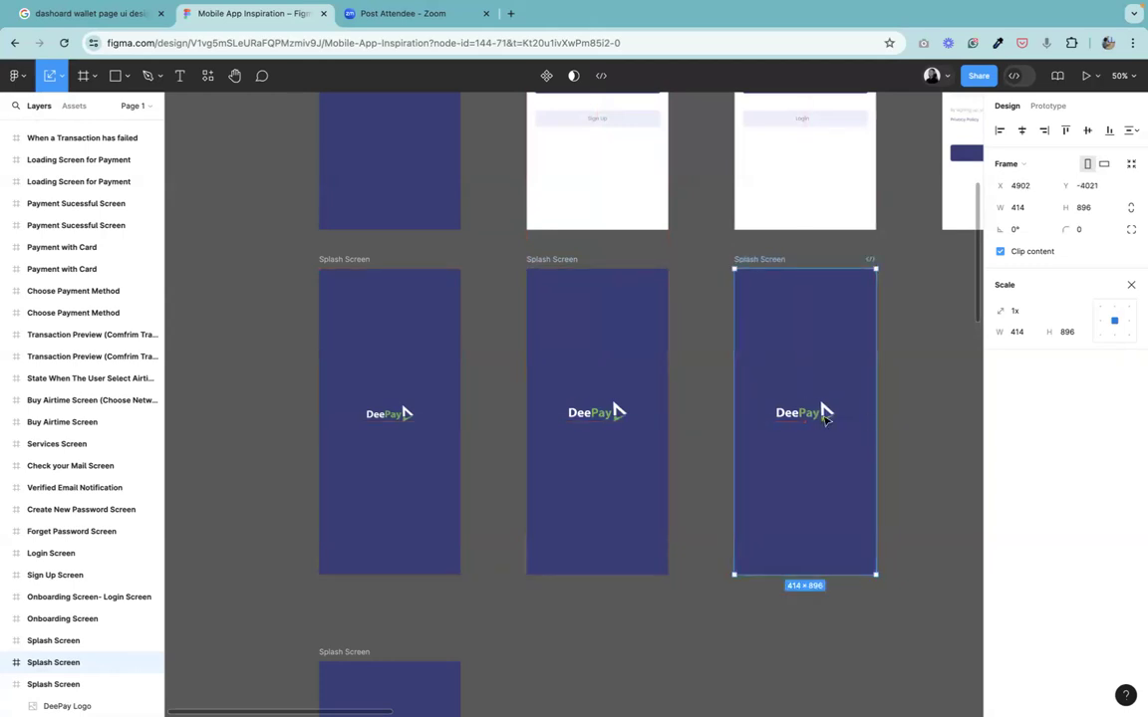
Scale the logo in the third splash frame to 1.17x (201 × 68.99) and align it vertically centered.
left_click(825, 416)
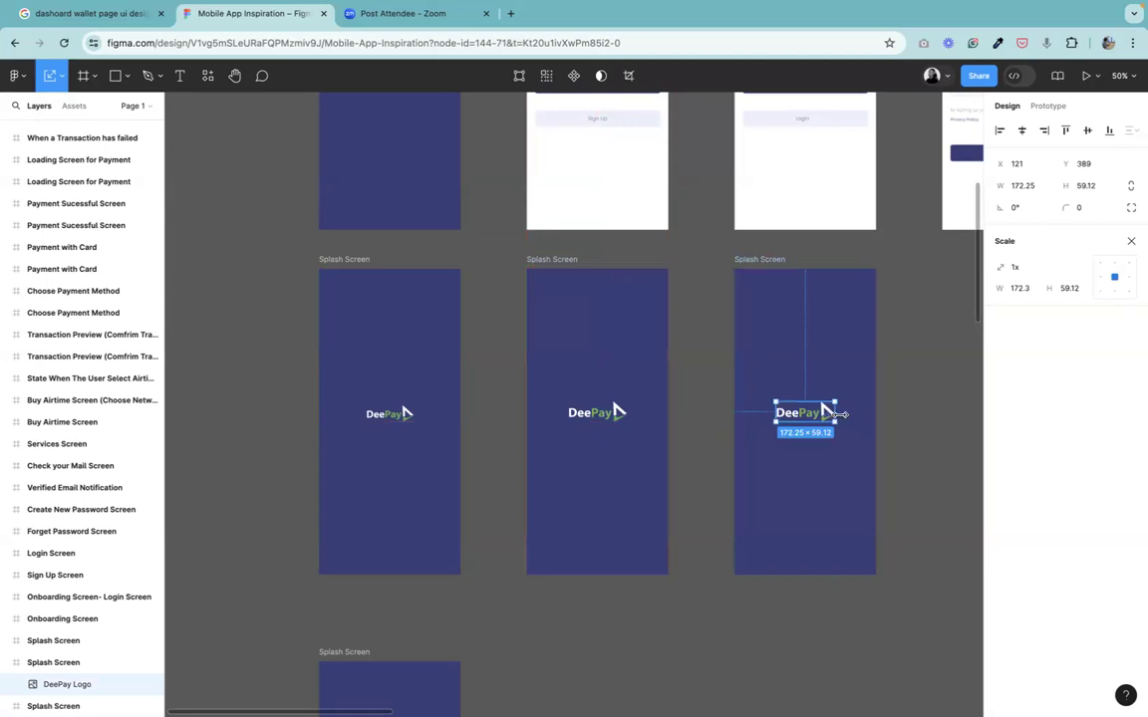
left_click_drag(842, 415, 854, 423)
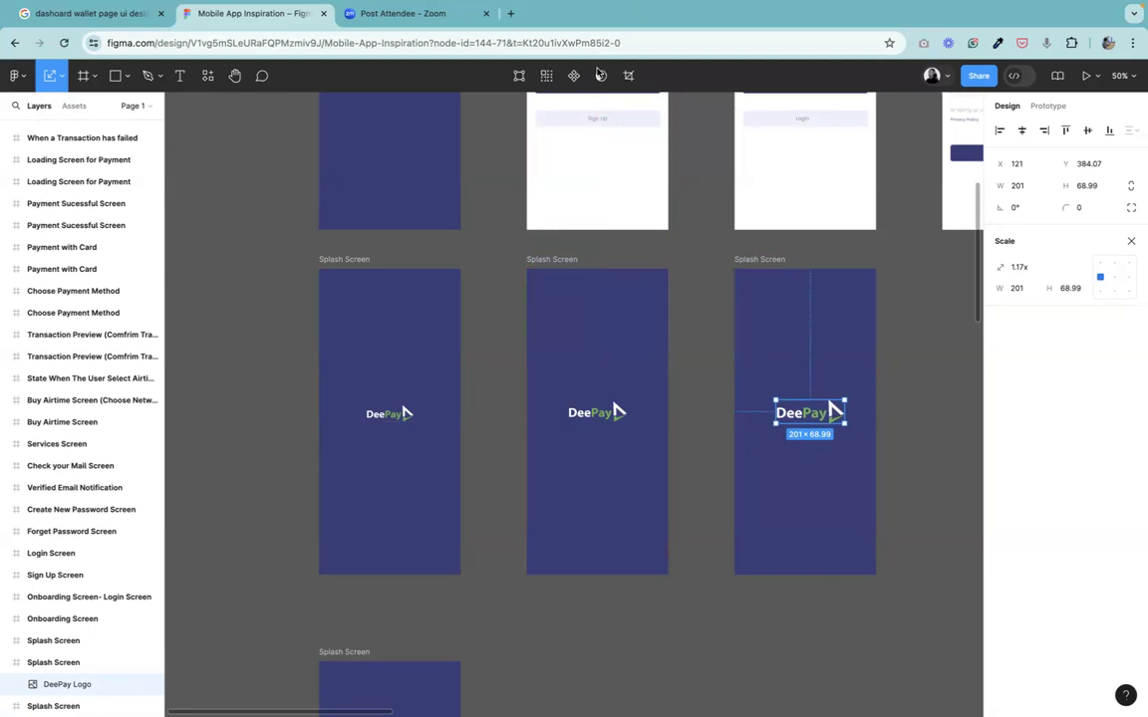
left_click(1086, 133)
Select the logos in all three splash frames and align them to a common vertical center.
left_click(388, 414)
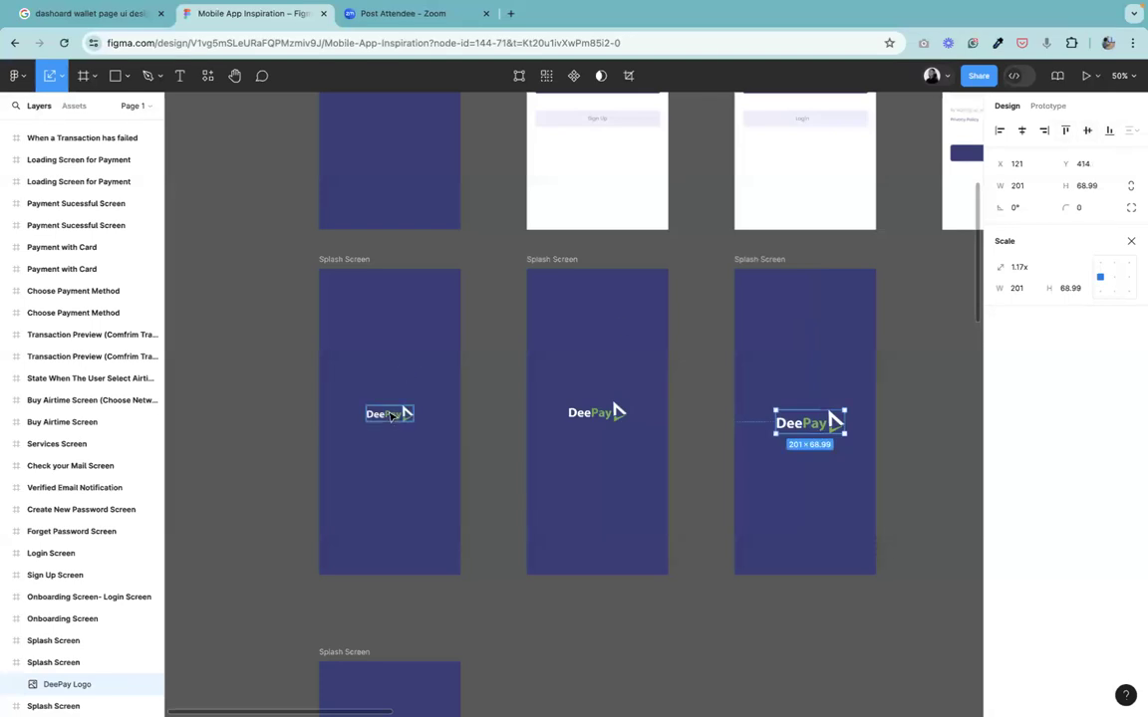
left_click(603, 417, "shift")
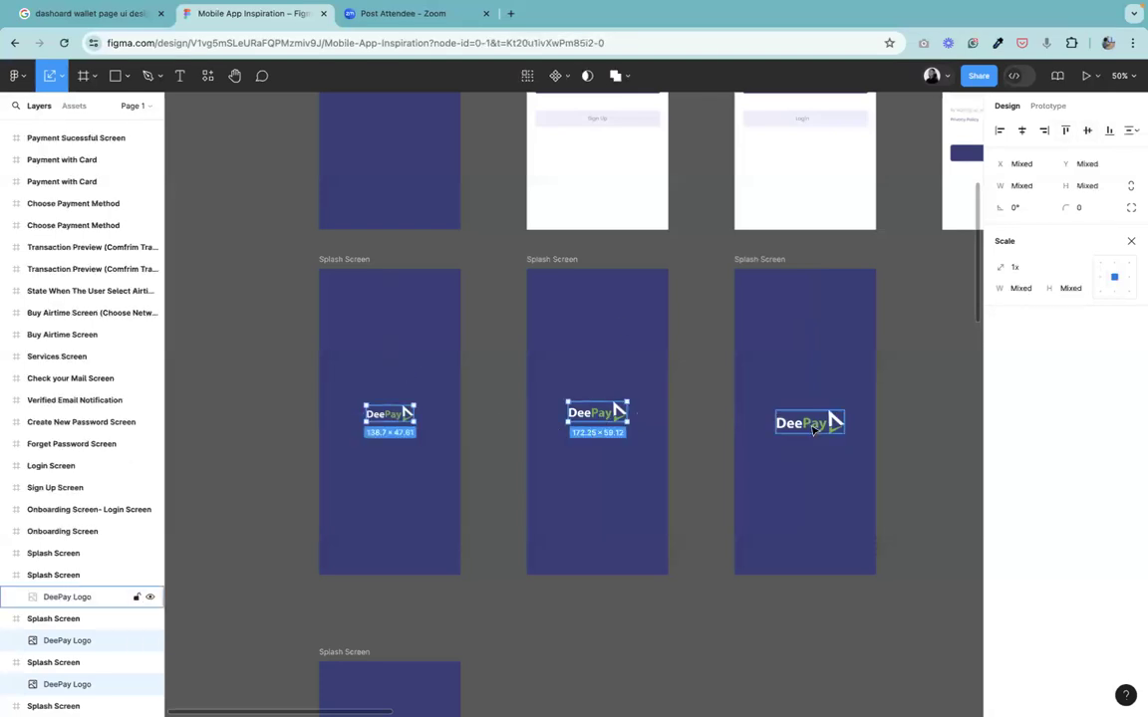
left_click(818, 427, "shift")
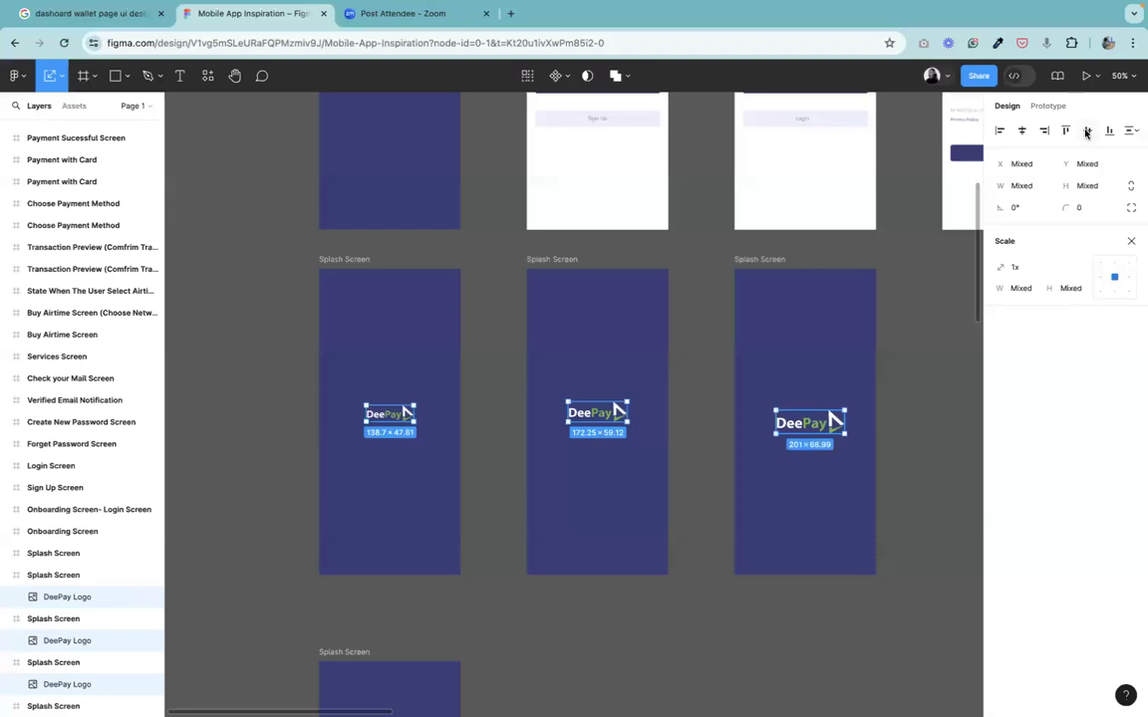
left_click(1087, 131)
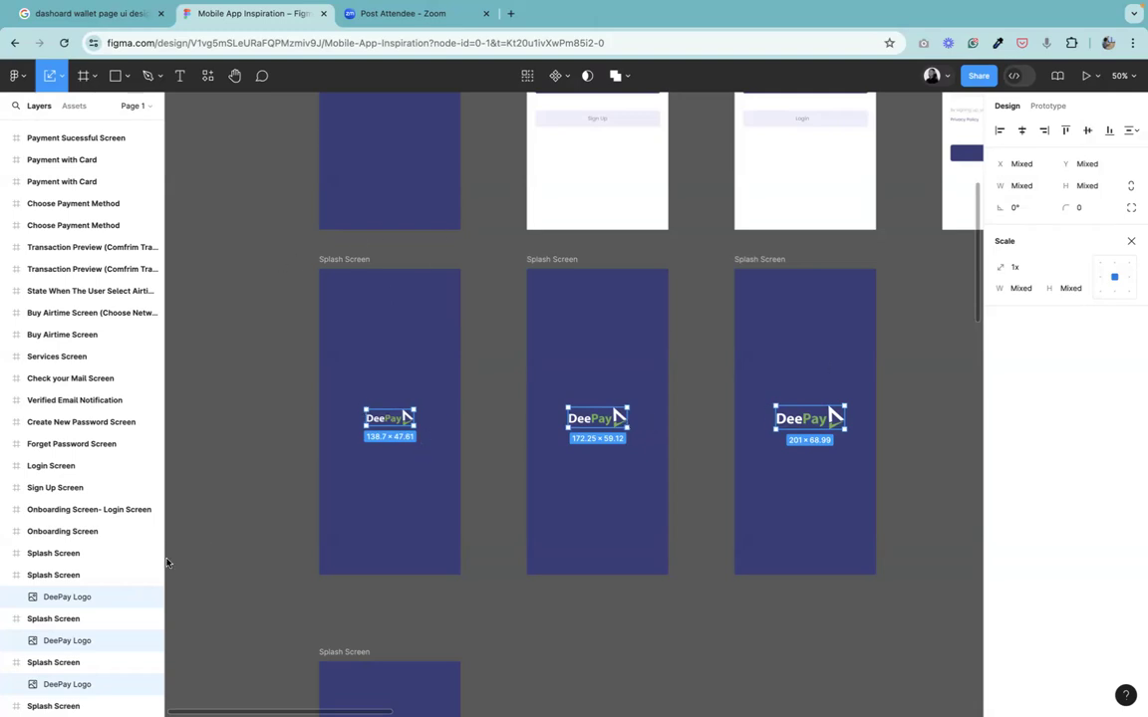
Connect the first splash frame's logo to the second splash frame with an After delay trigger of 800ms and Instant animation.
left_click(244, 415)
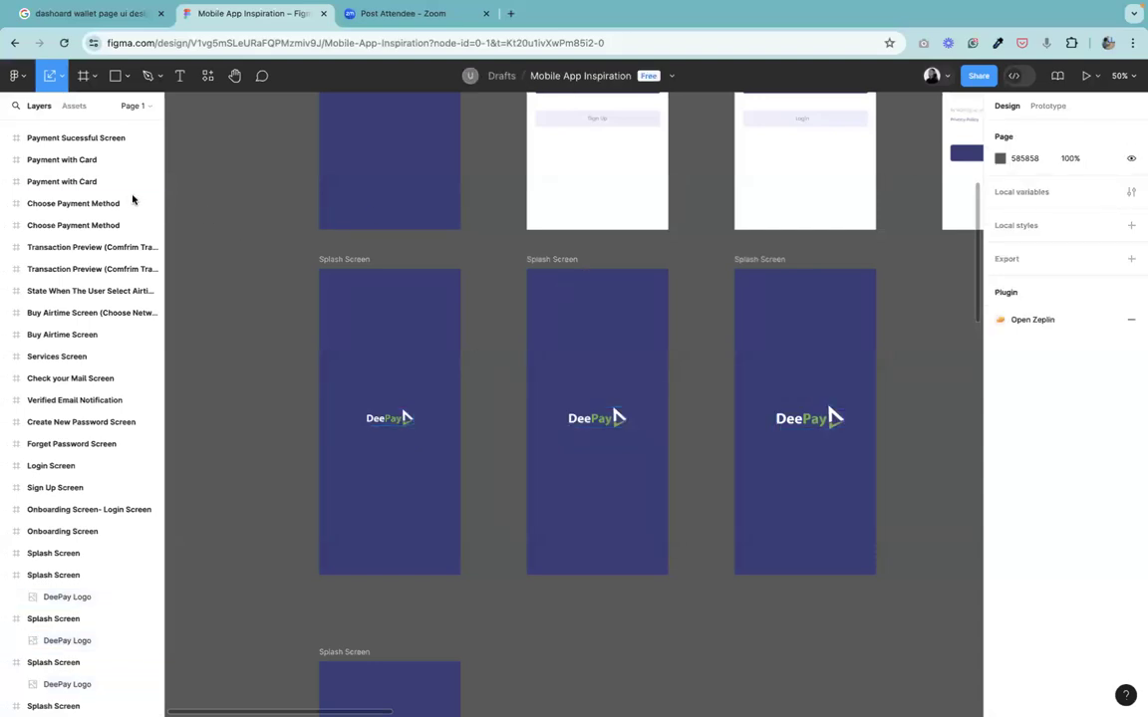
left_click(328, 261)
left_click(1046, 106)
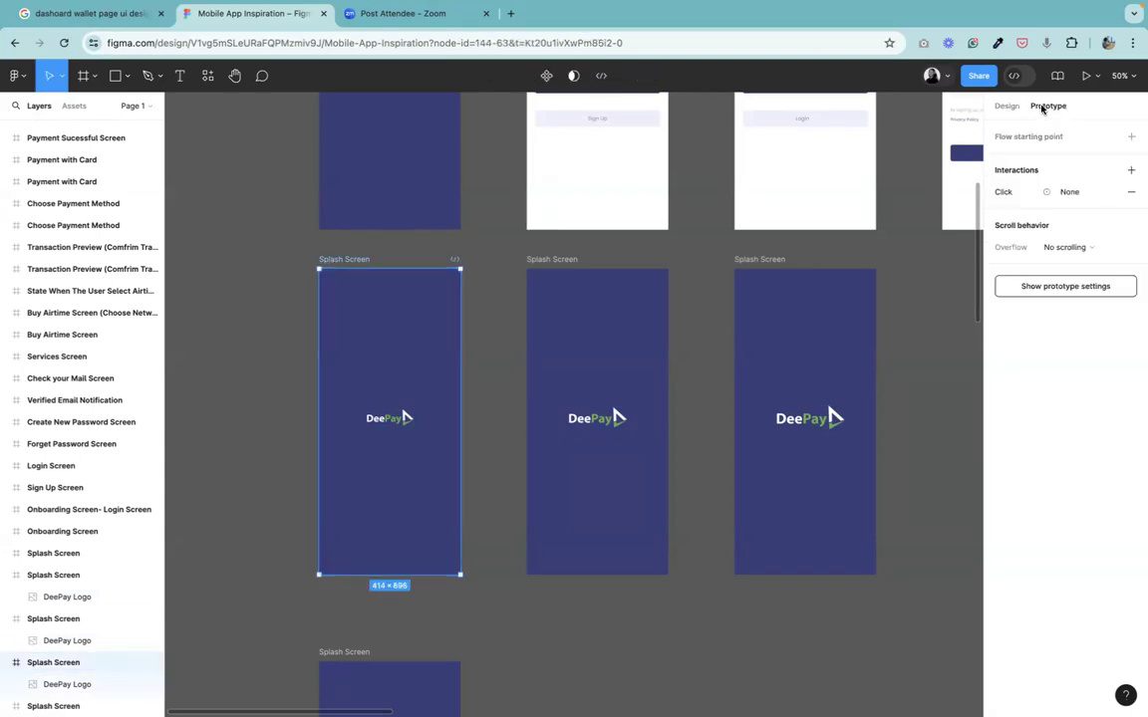
left_click(396, 423)
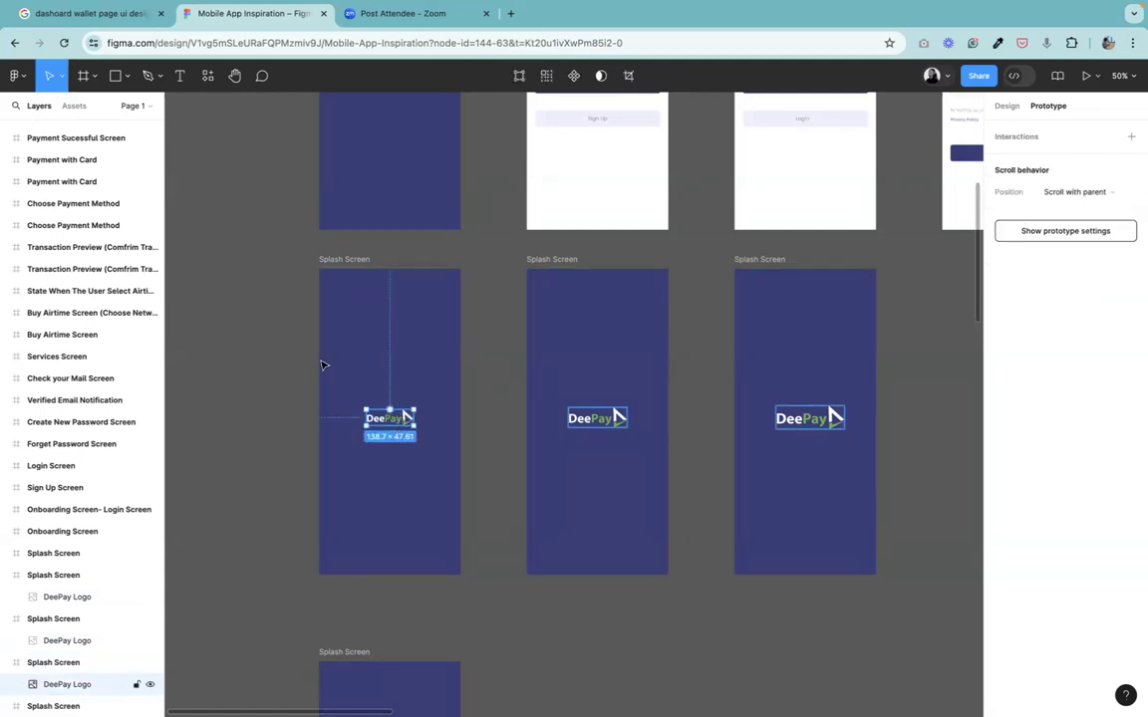
left_click(339, 261)
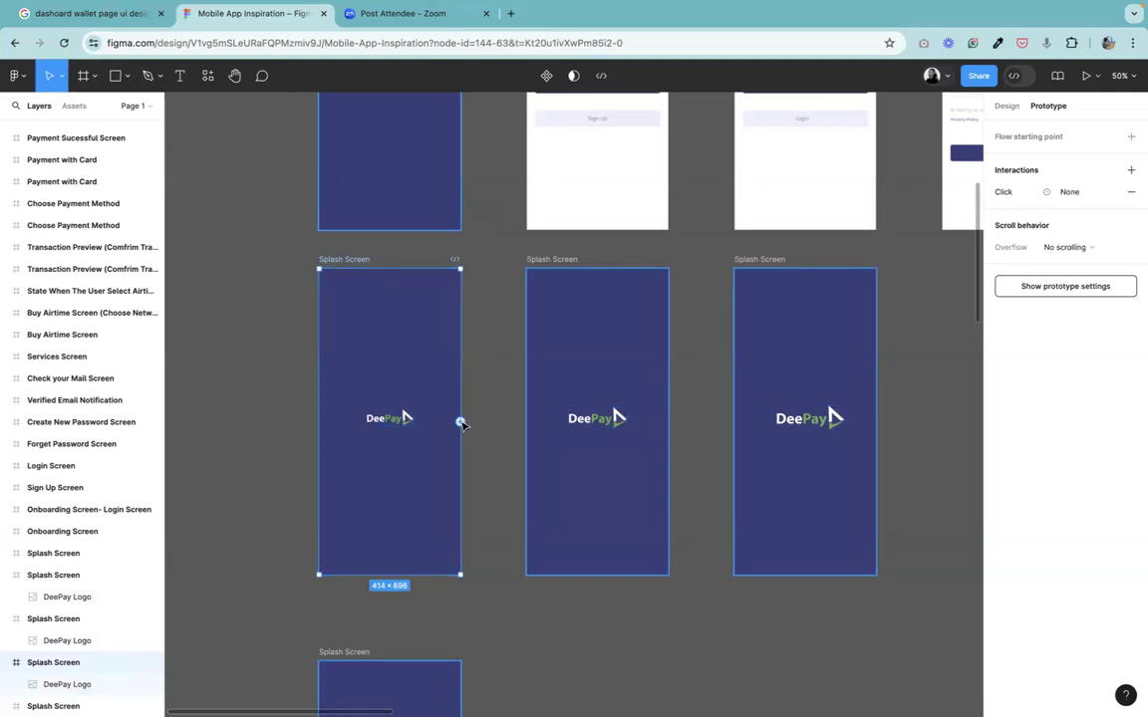
mouse_move(1133, 8)
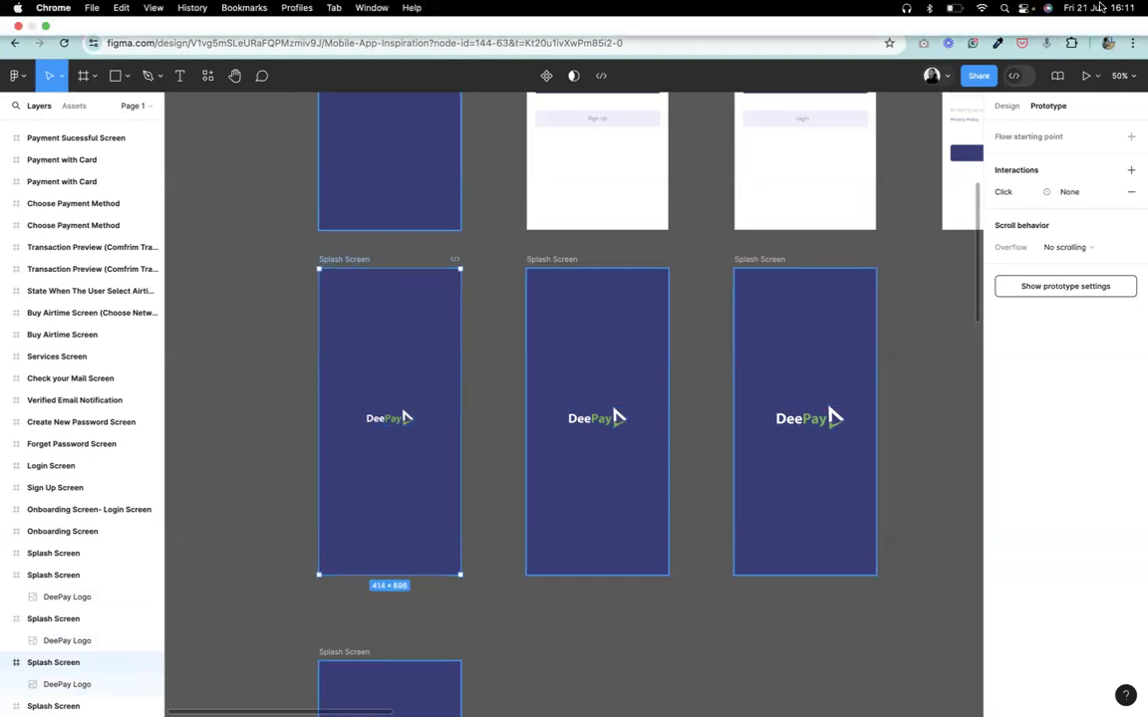
left_click(955, 8)
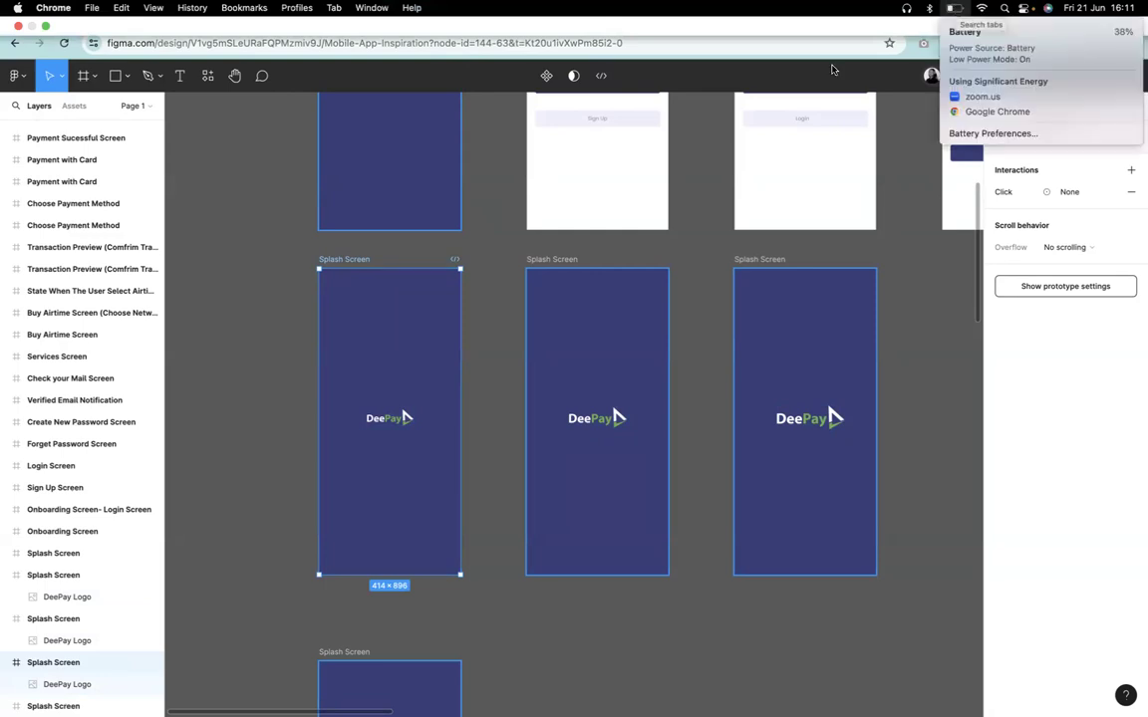
left_click(401, 418)
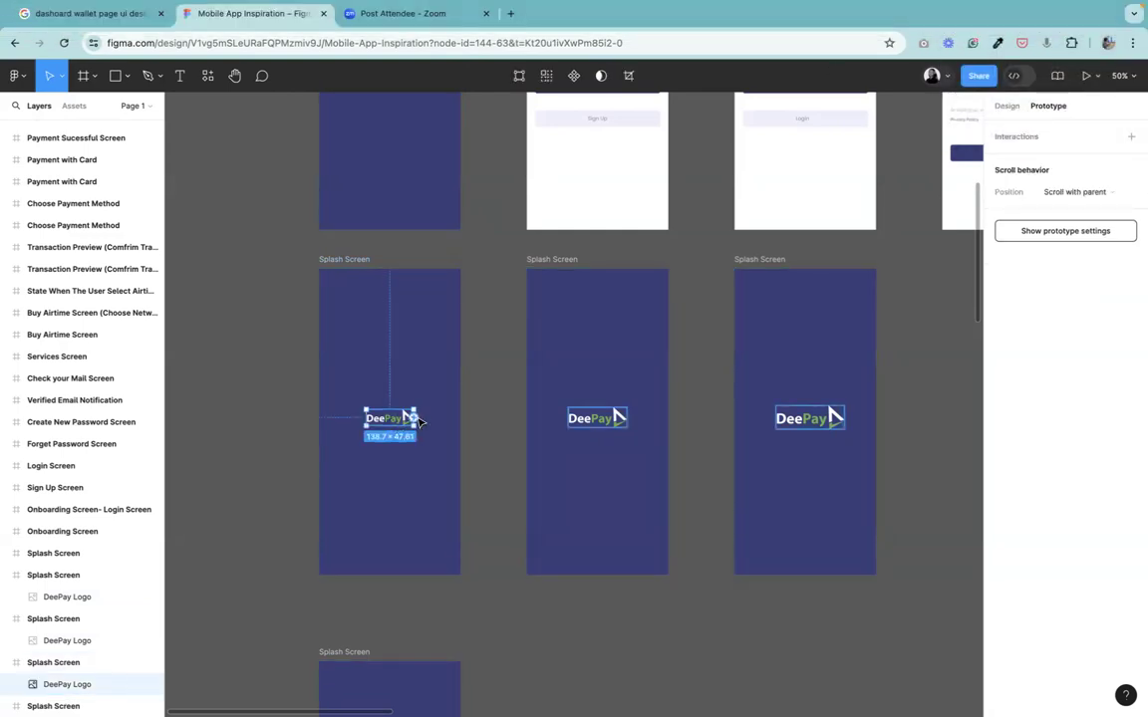
left_click_drag(412, 419, 606, 457)
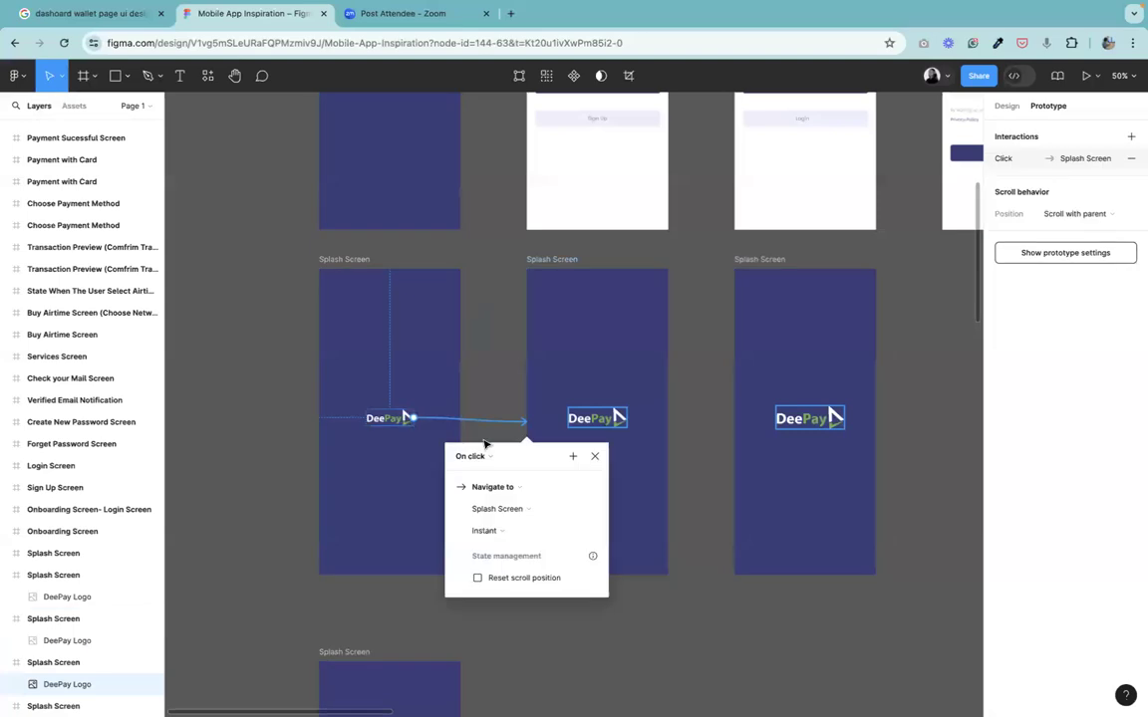
left_click(487, 457)
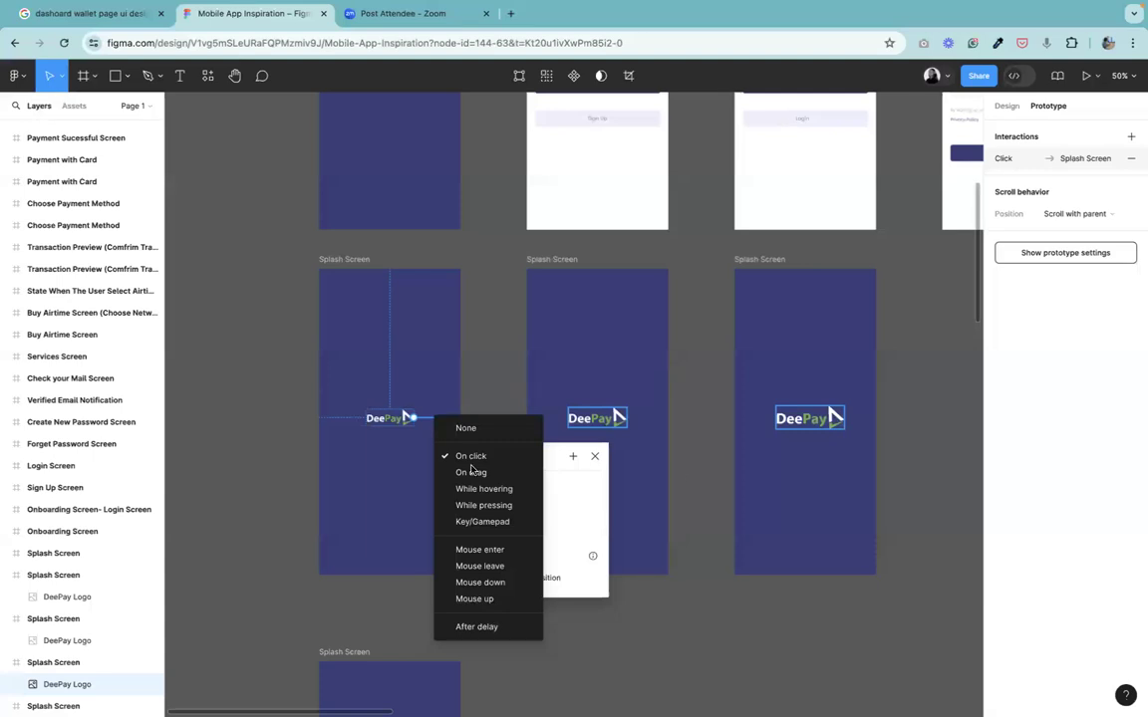
left_click(484, 628)
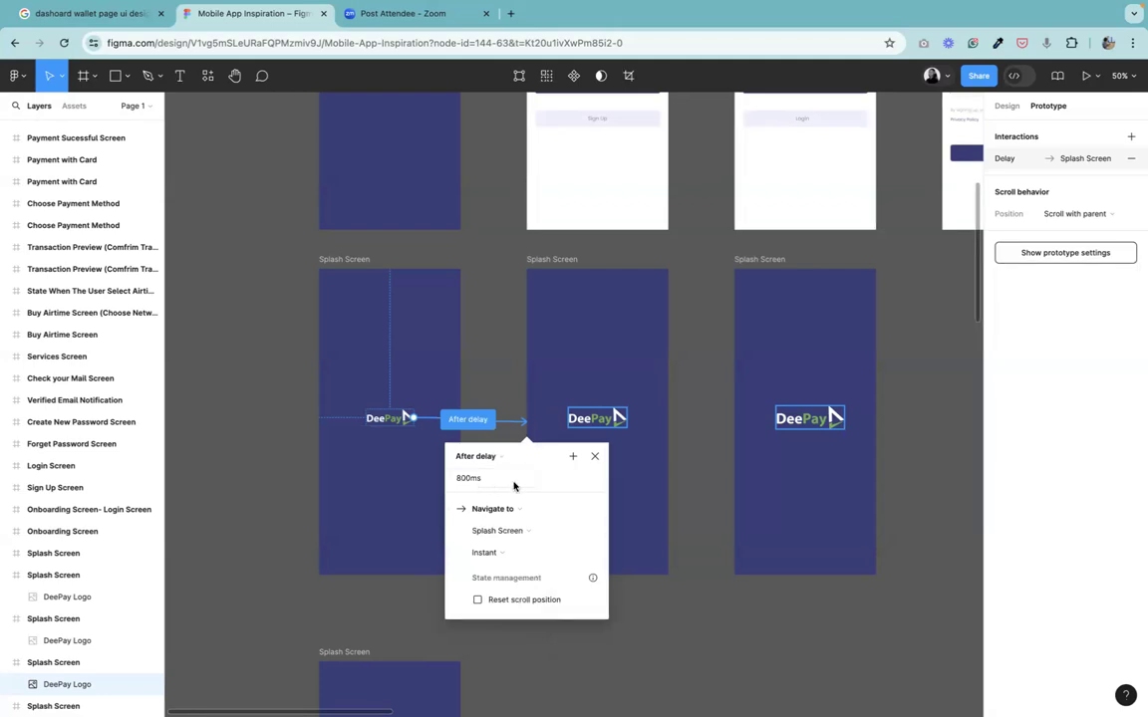
left_click(514, 486)
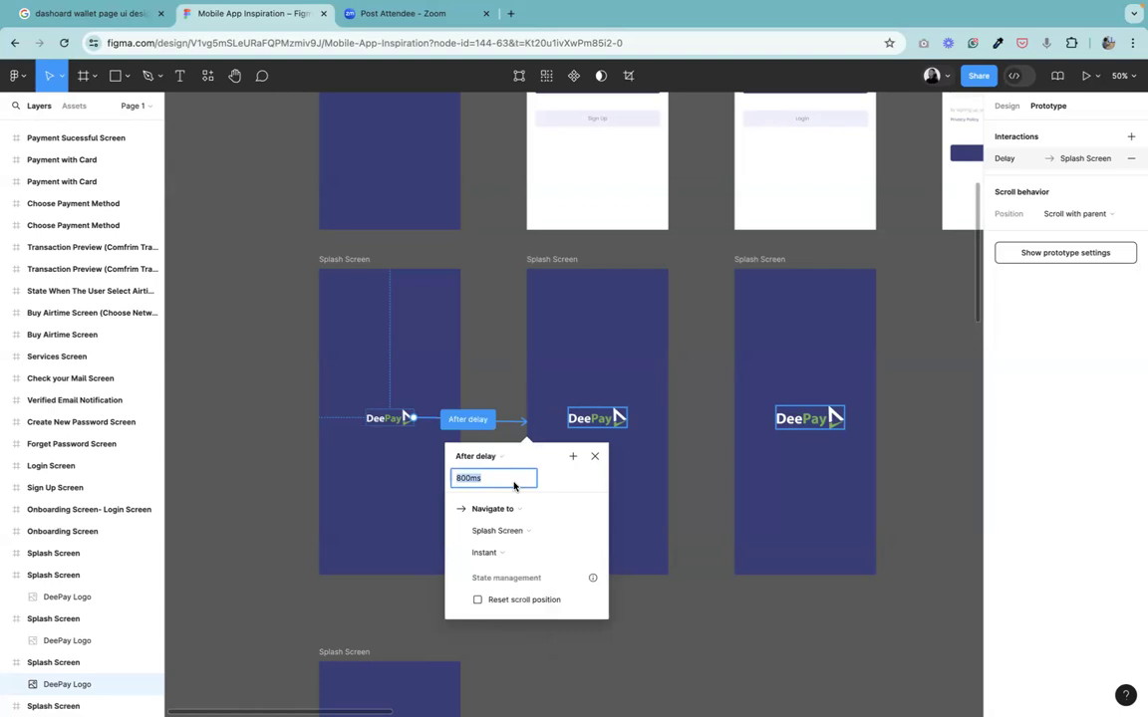
left_click(514, 486)
left_click(490, 555)
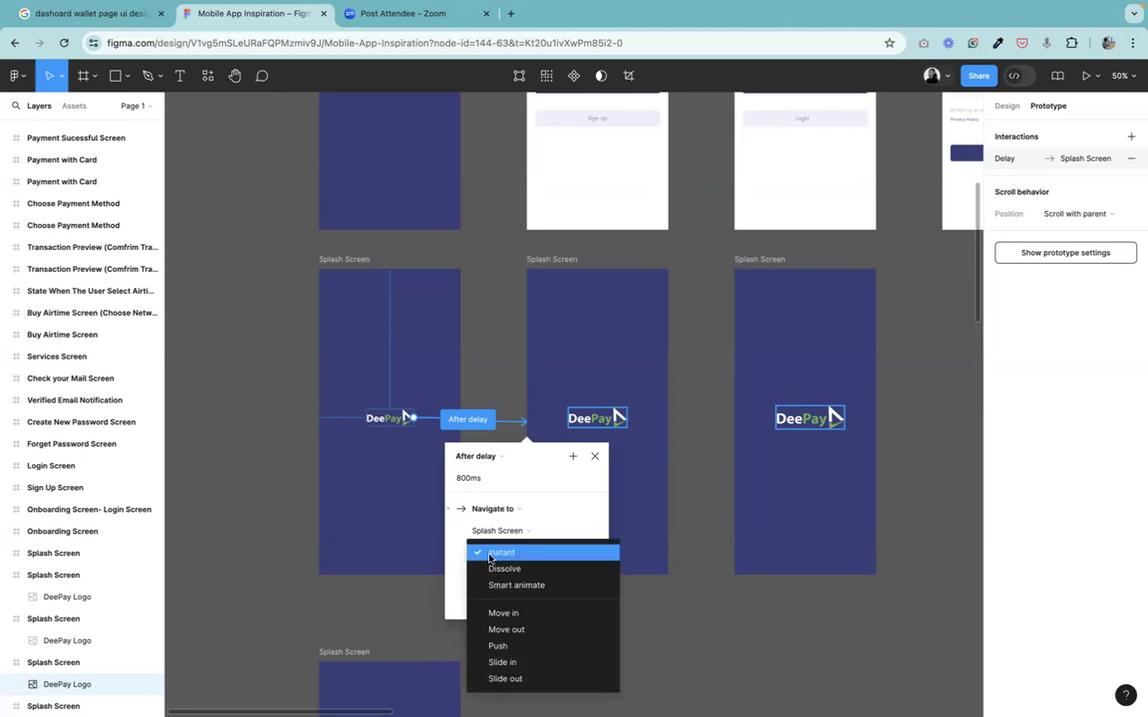
left_click(490, 556)
left_click(479, 552)
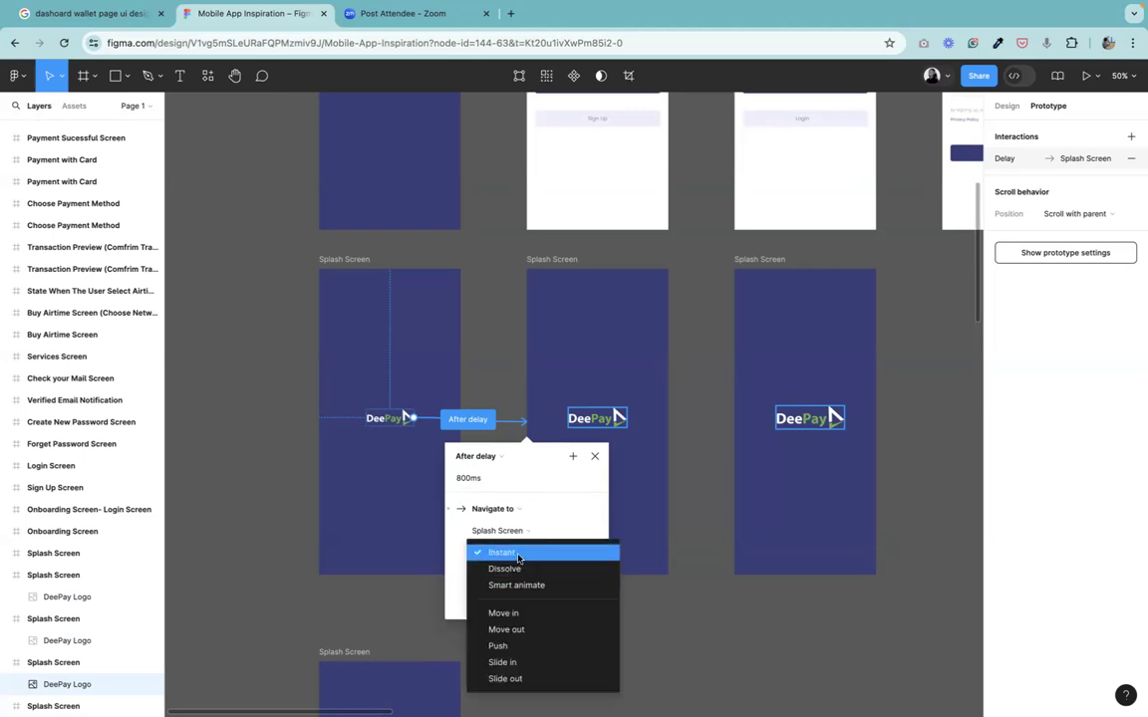
left_click(535, 553)
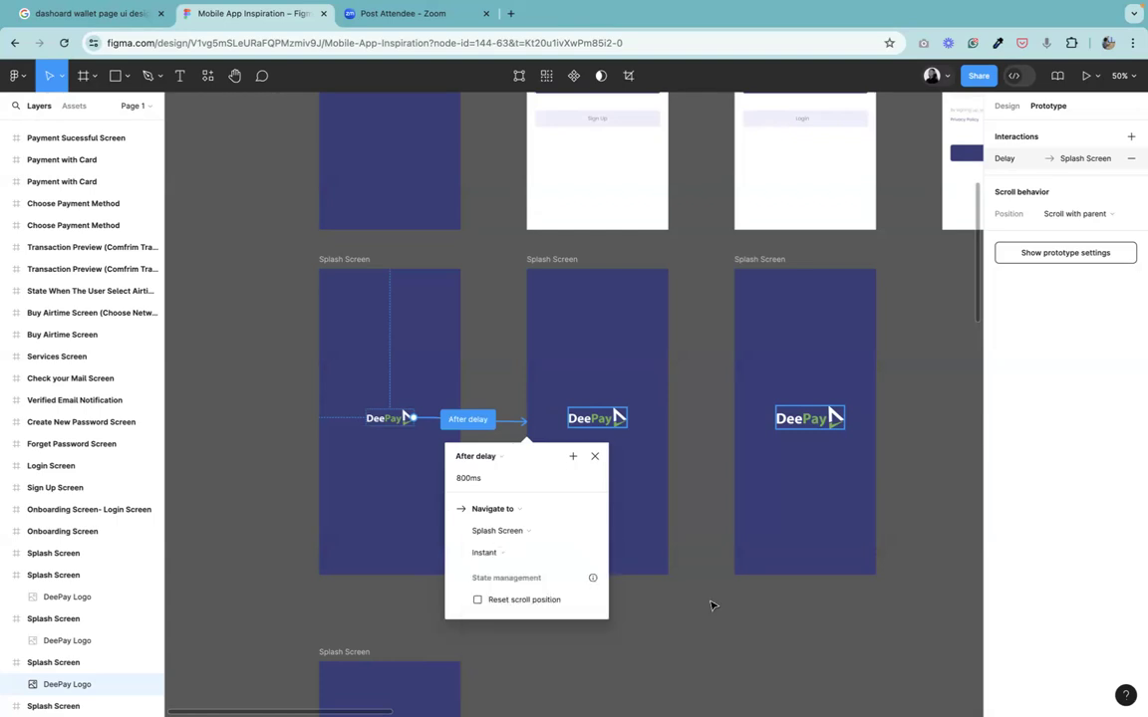
left_click(676, 600)
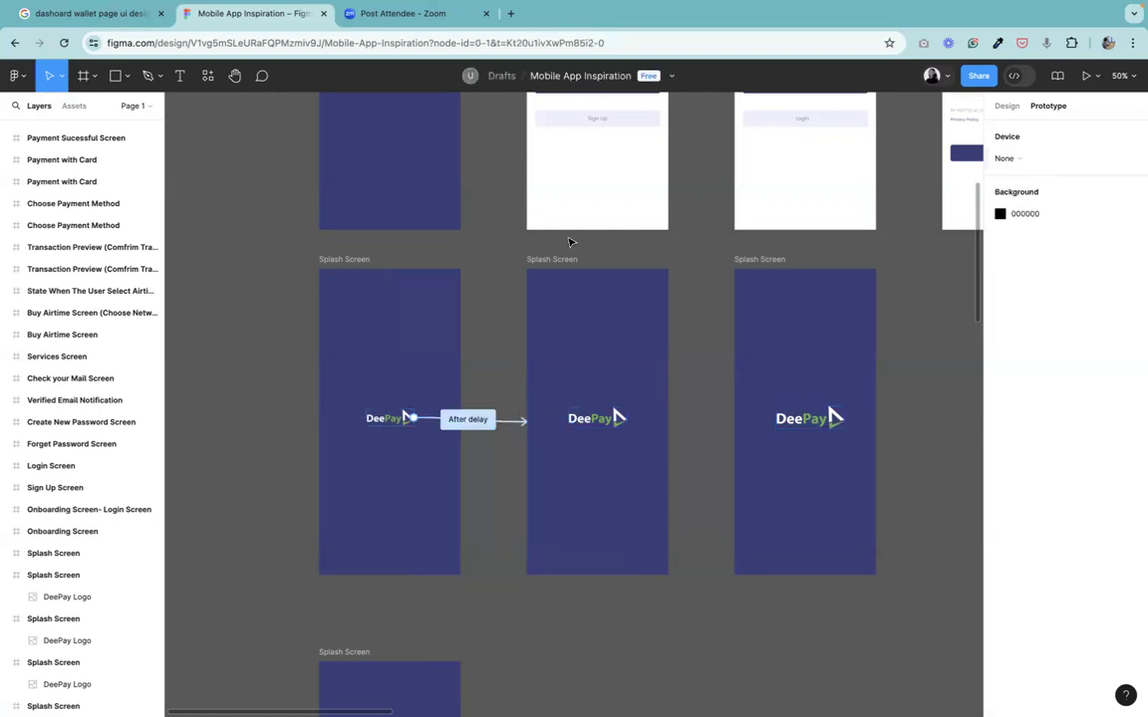
Connect the second splash frame to the third splash frame with an After delay trigger.
left_click(554, 259)
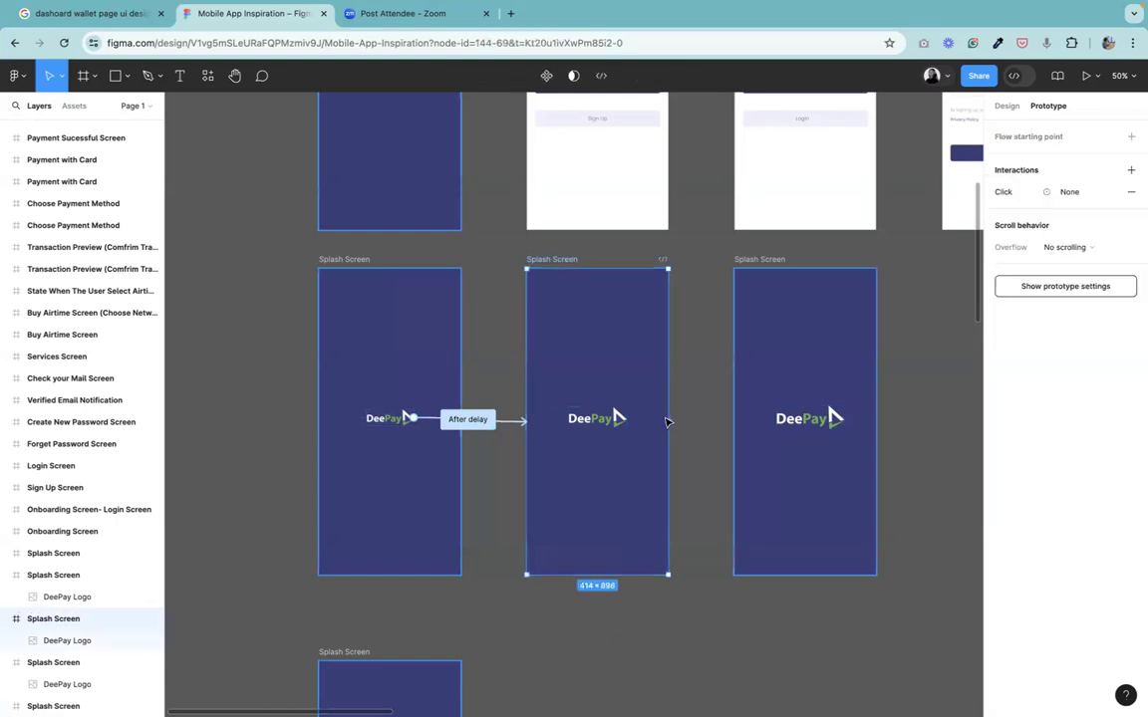
left_click_drag(668, 423, 758, 431)
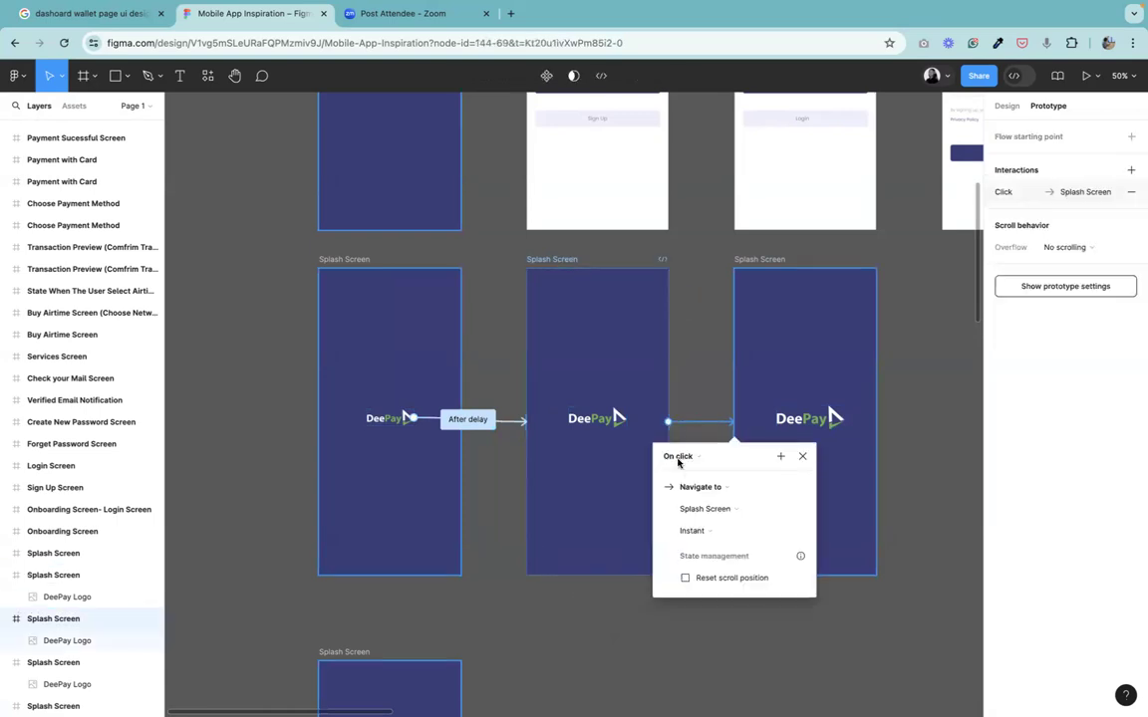
left_click(681, 455)
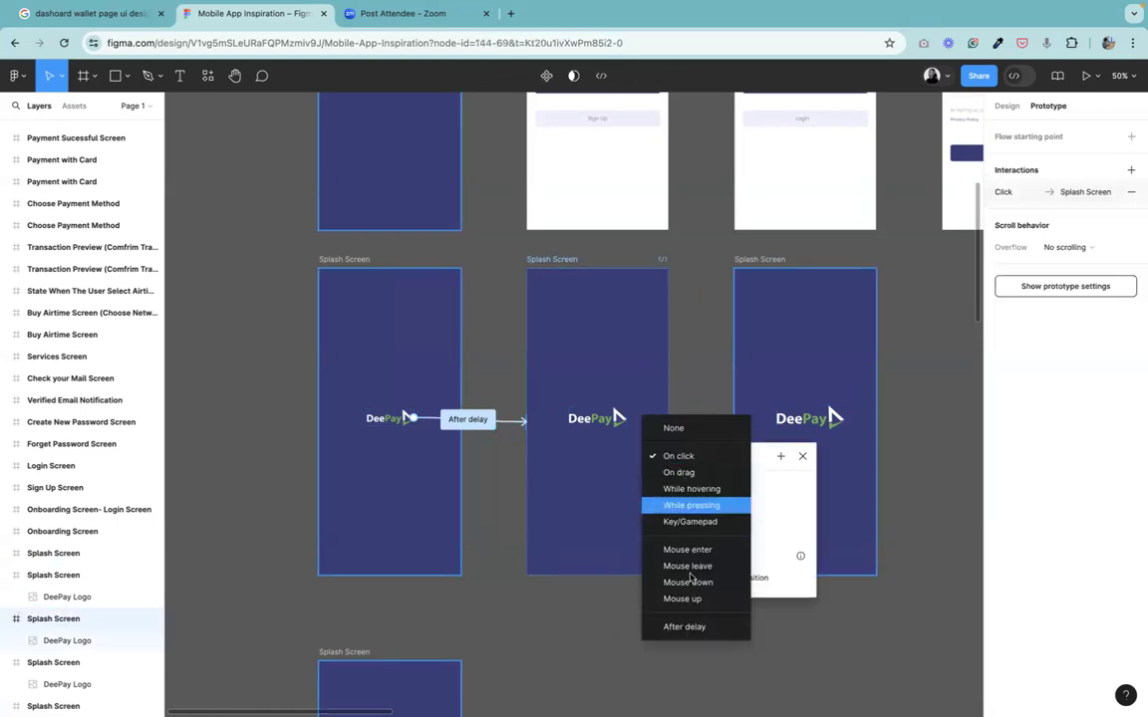
left_click(685, 626)
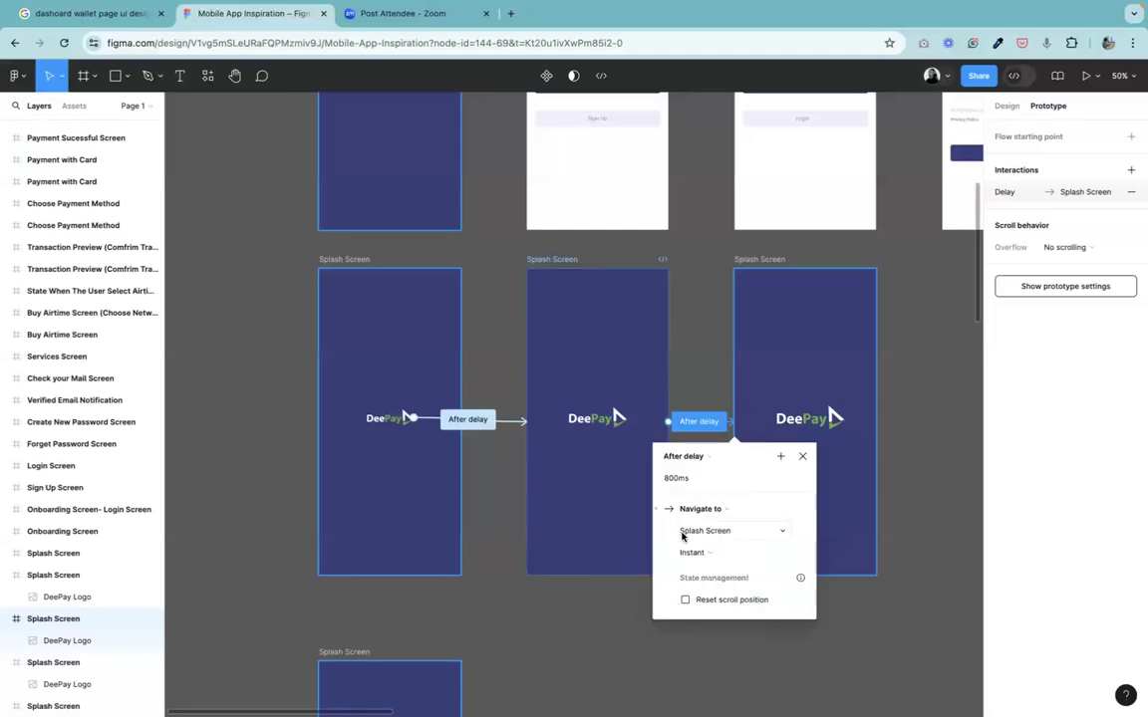
left_click(803, 457)
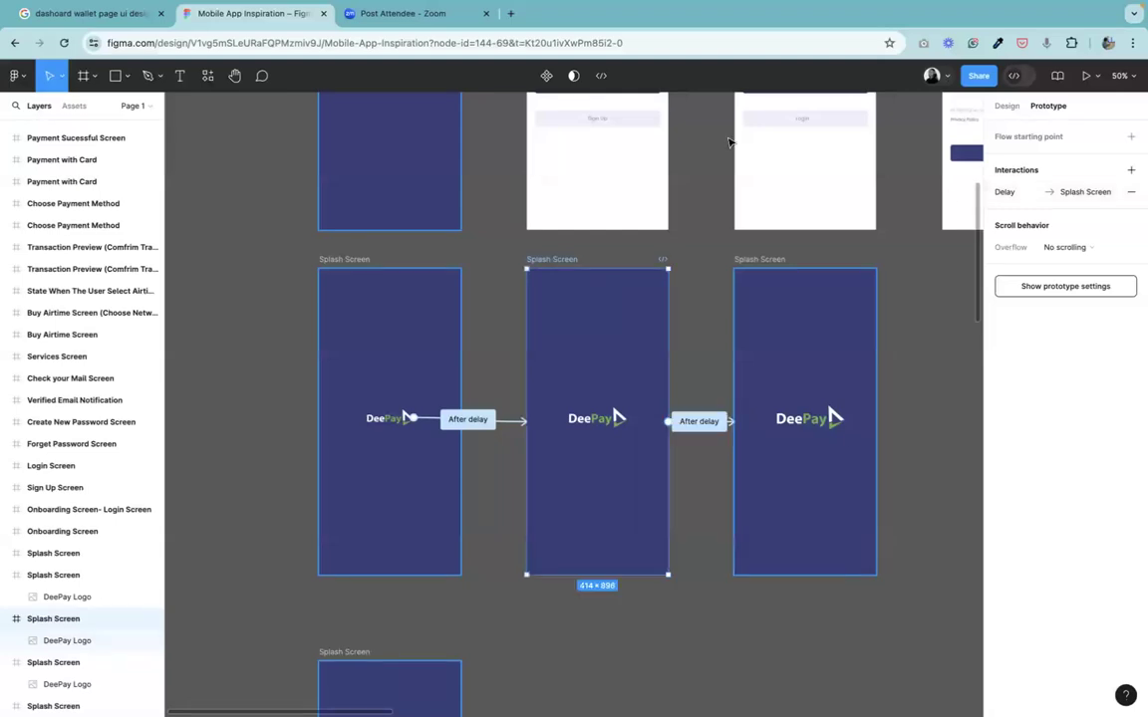
Preview the prototype from the first splash frame, step through it, and return to the design file.
left_click(344, 259)
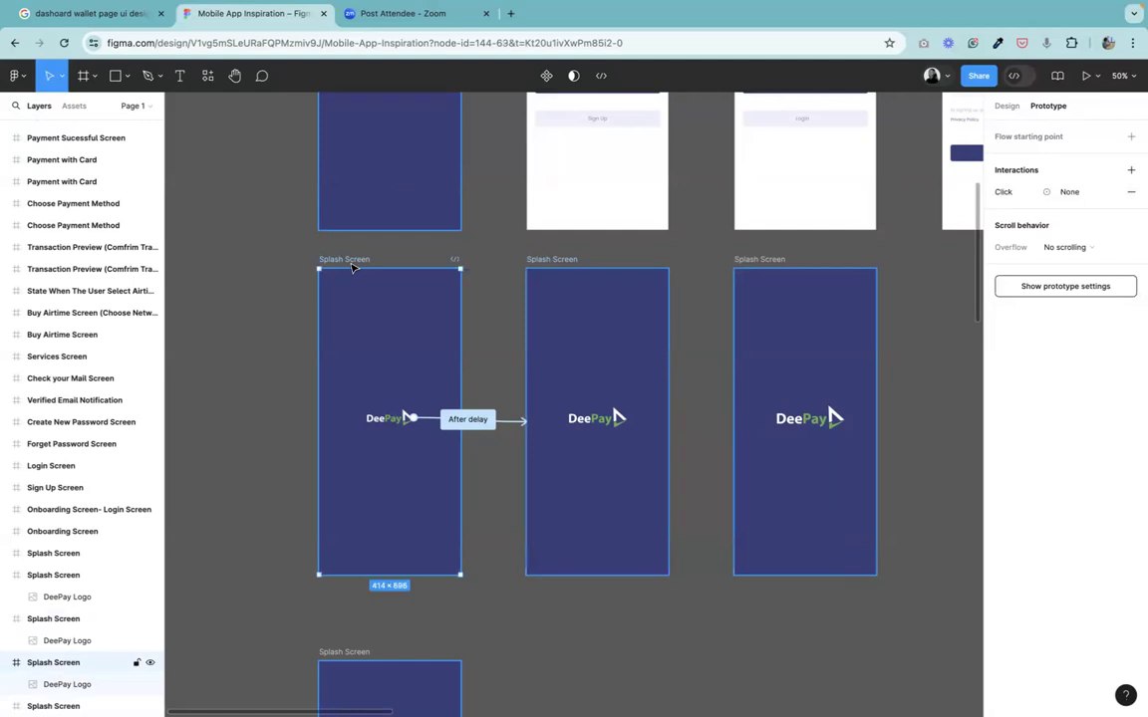
left_click(1086, 77)
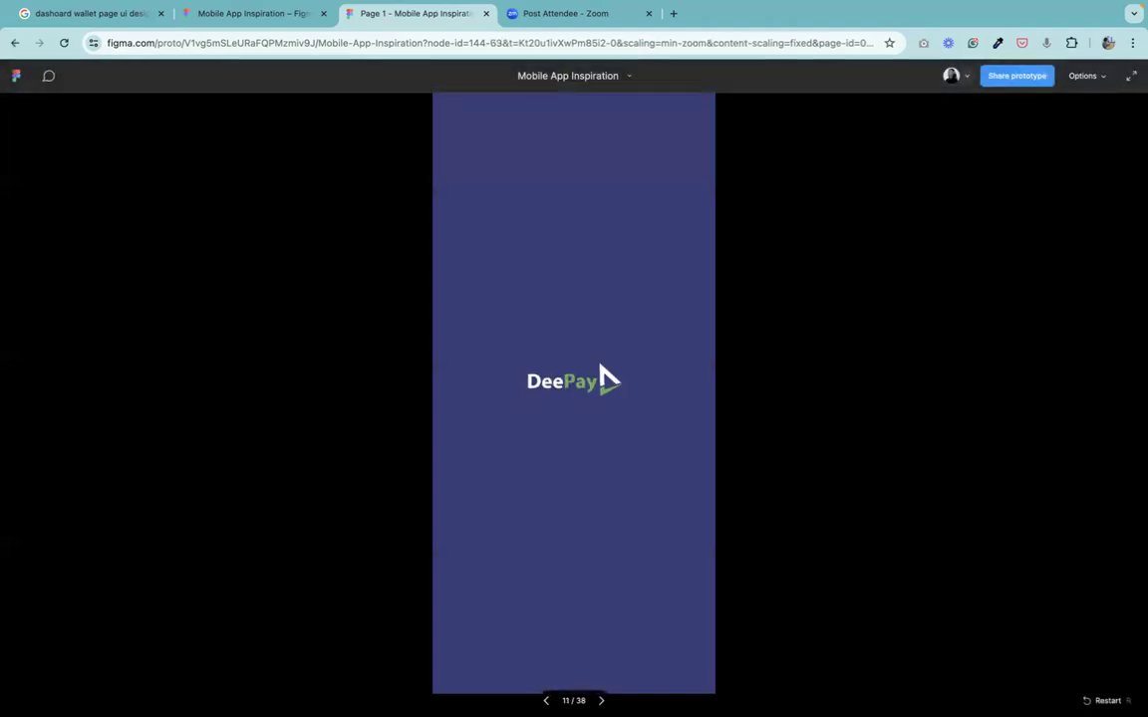
key("Right")
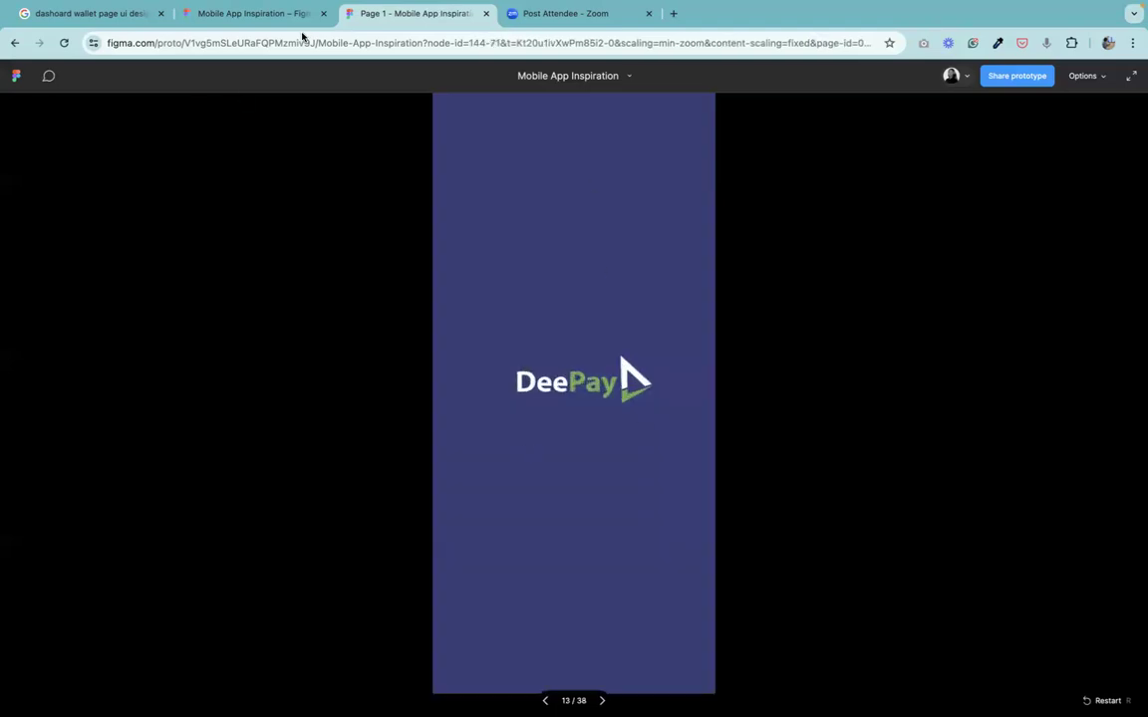
left_click(251, 14)
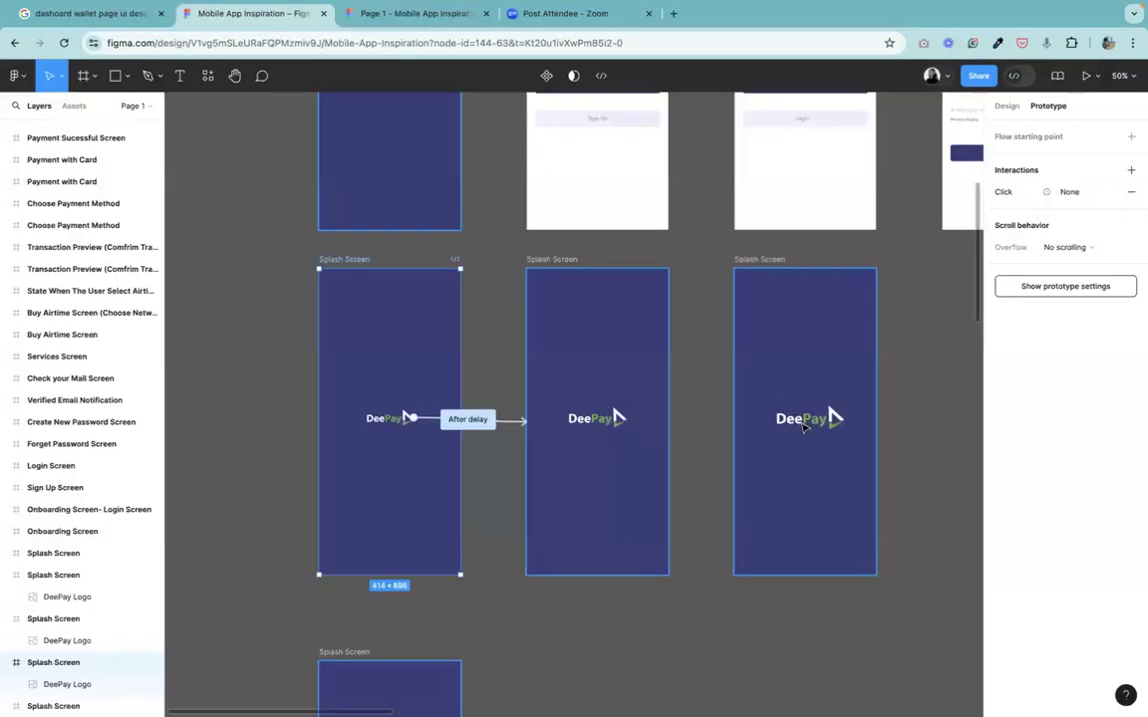
Center the logos of the third and second splash frames horizontally within their frames.
left_click(803, 424)
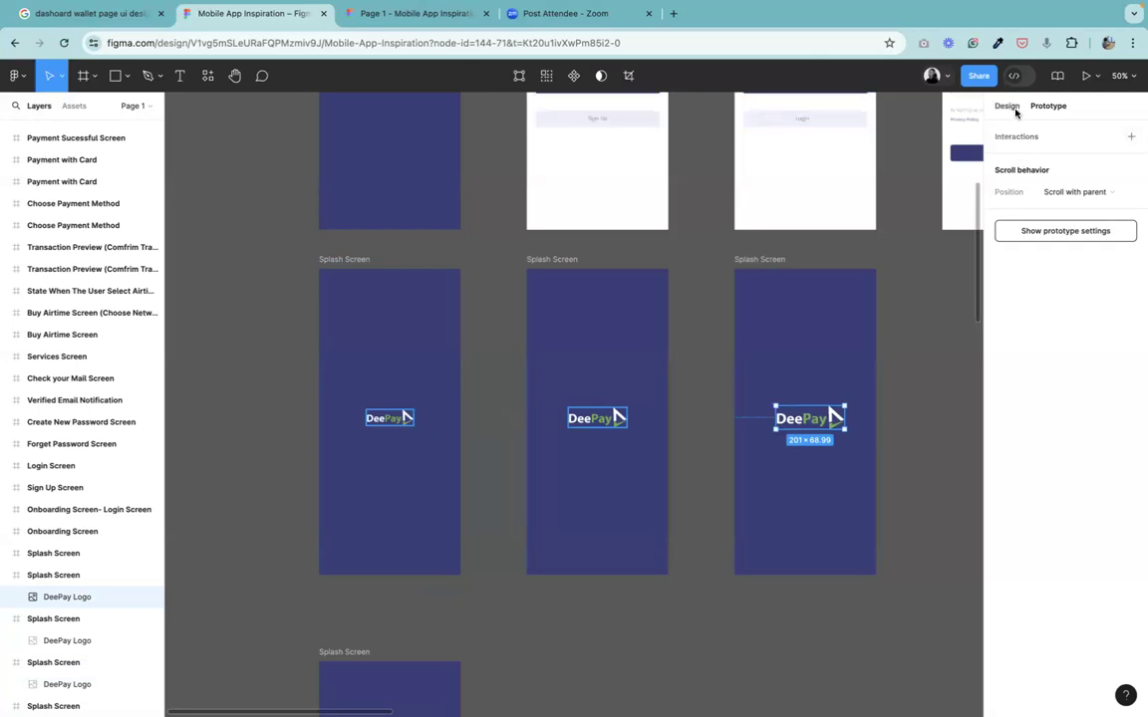
left_click(1006, 106)
left_click(1024, 131)
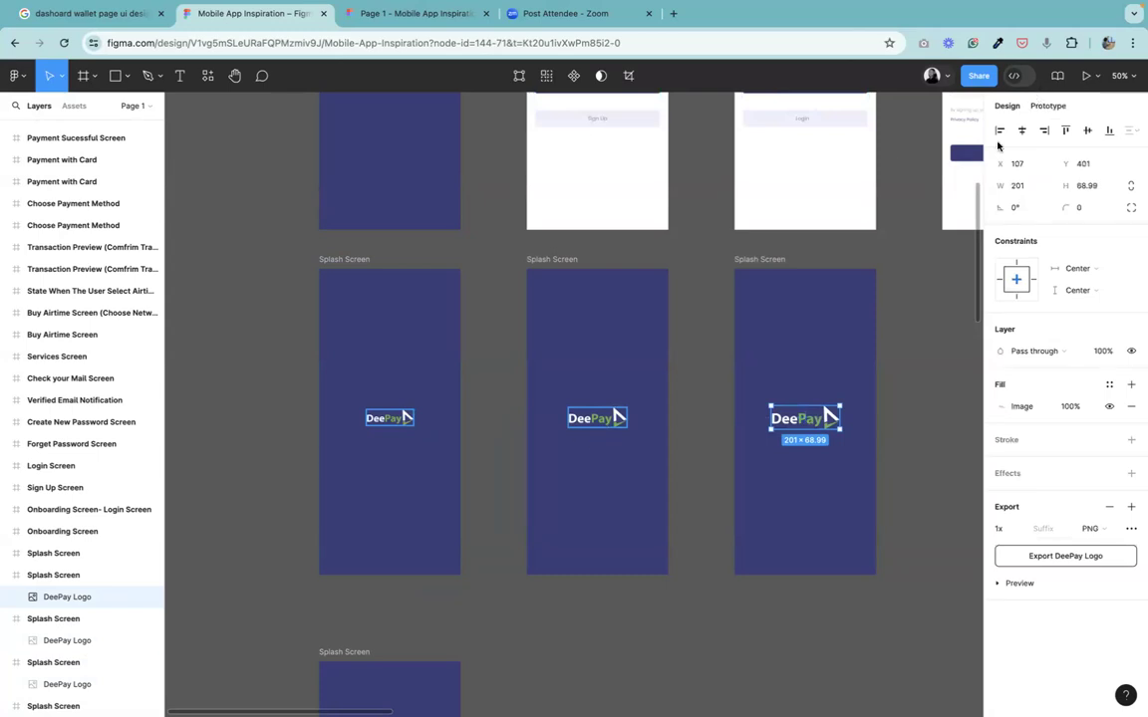
left_click(593, 419)
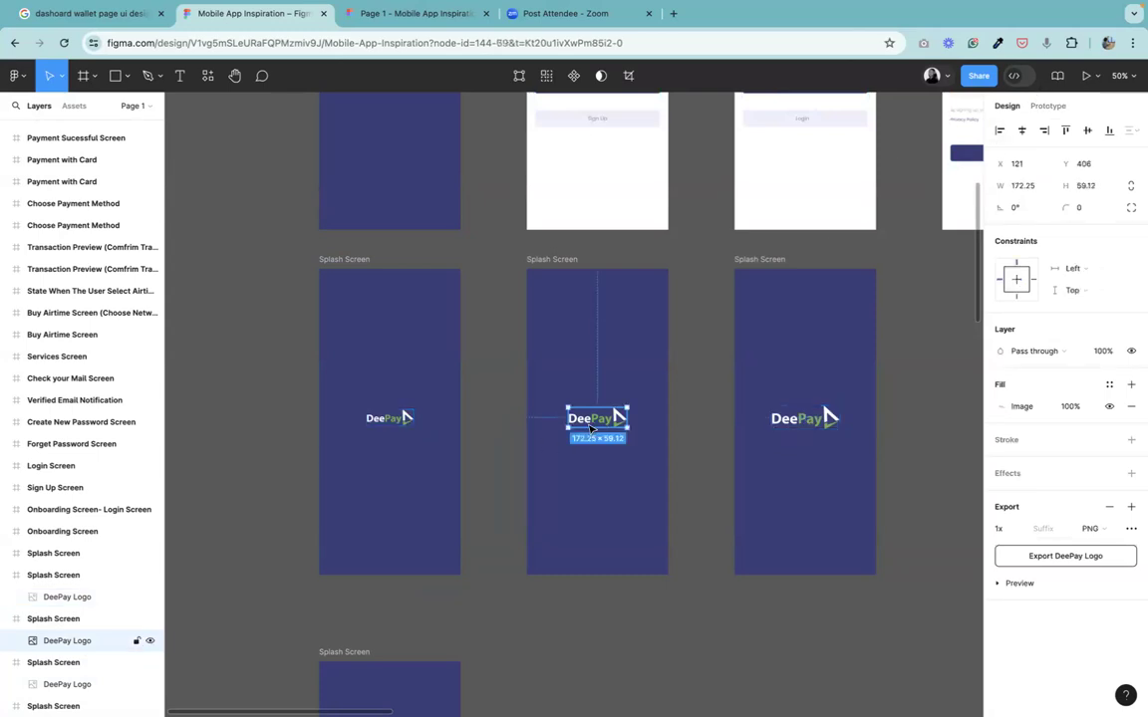
left_click(1023, 135)
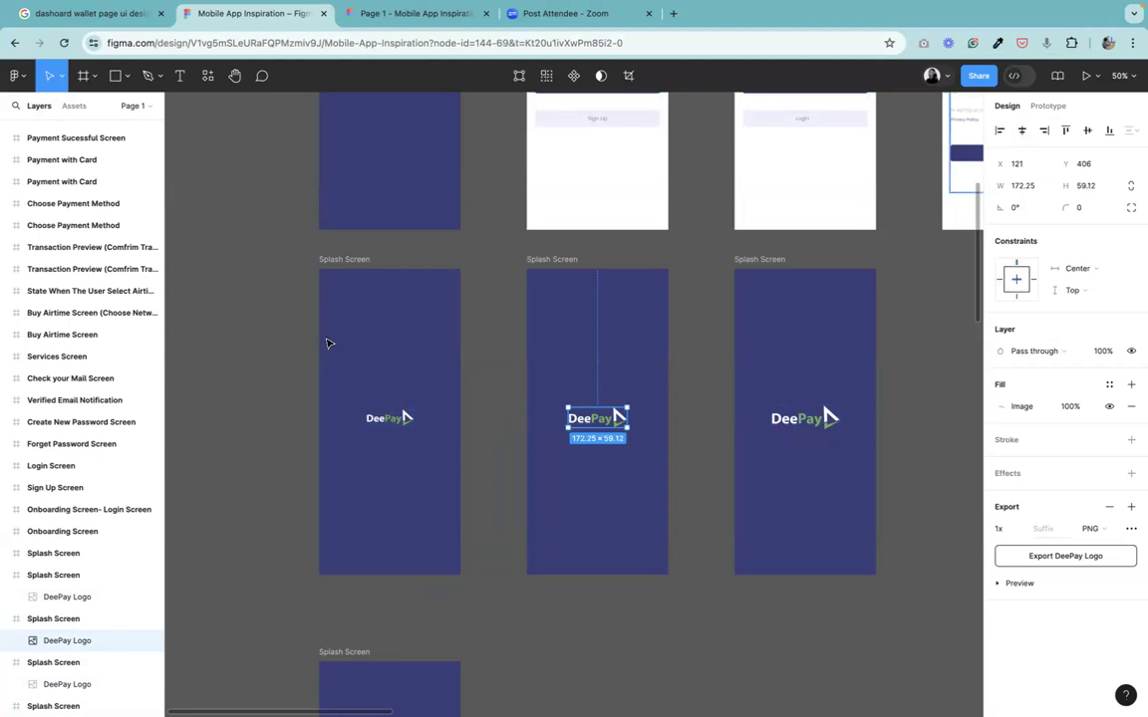
Inspect the position of each splash frame's logo in turn.
left_click(388, 422)
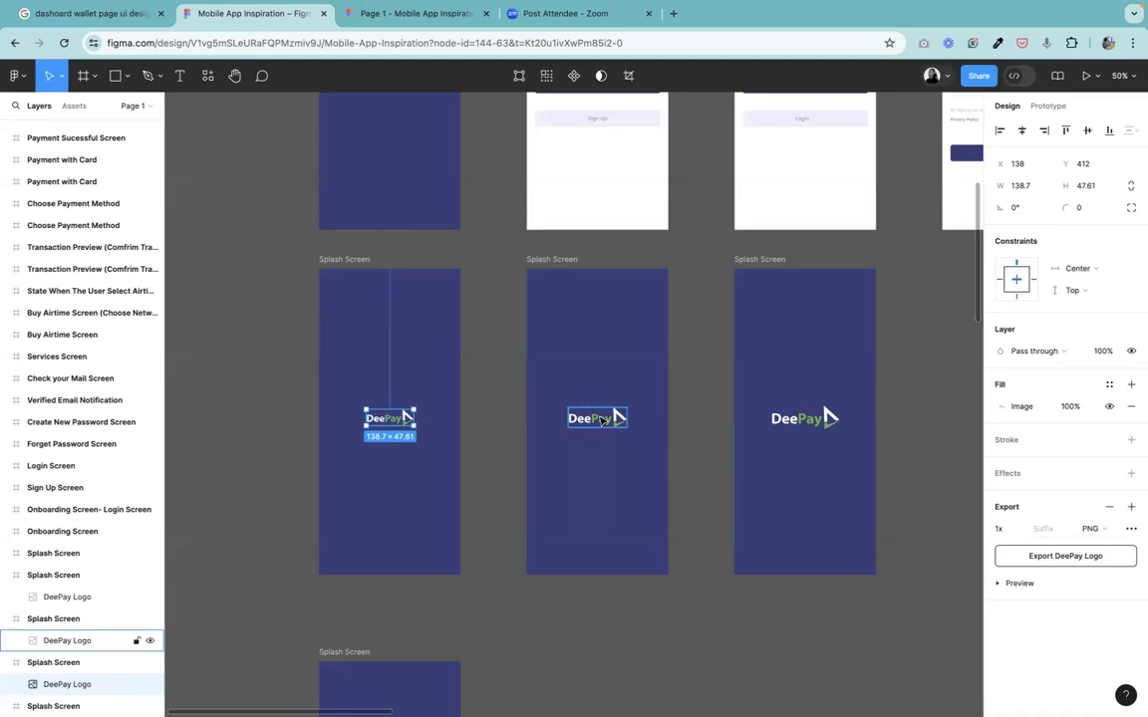
left_click(600, 419)
left_click(812, 426)
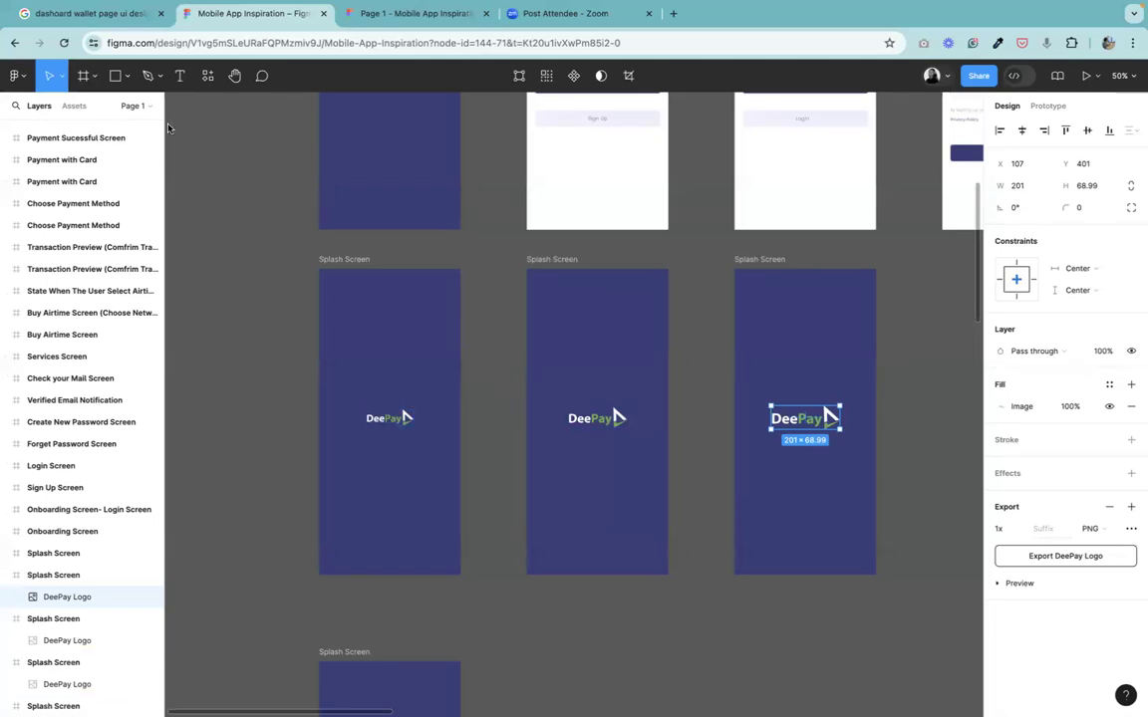
Play the prototype starting from the first splash frame.
left_click(344, 259)
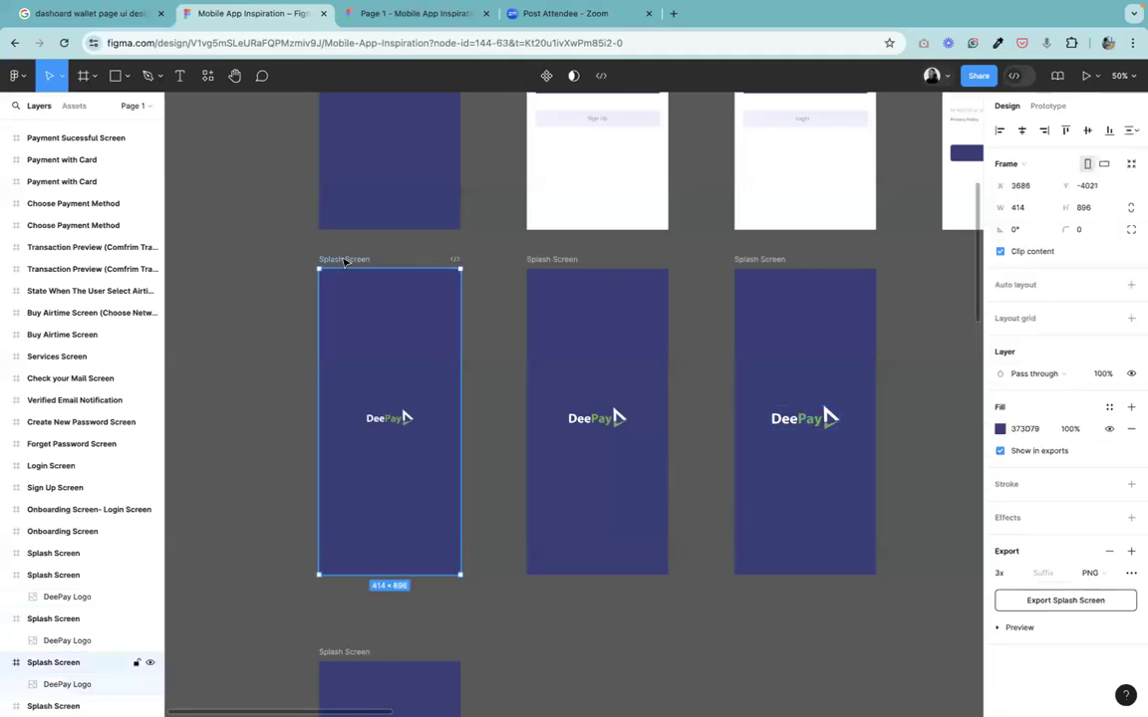
left_click(1086, 76)
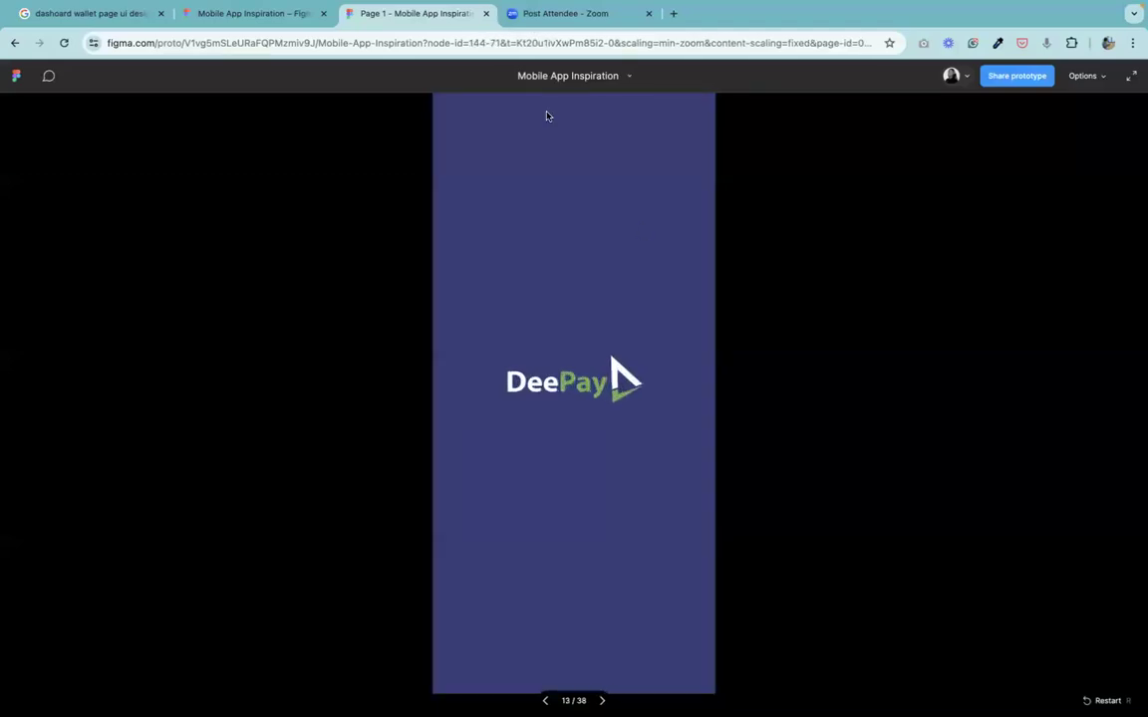
Return to the design file and add a flow starting point to the first splash frame.
left_click(228, 14)
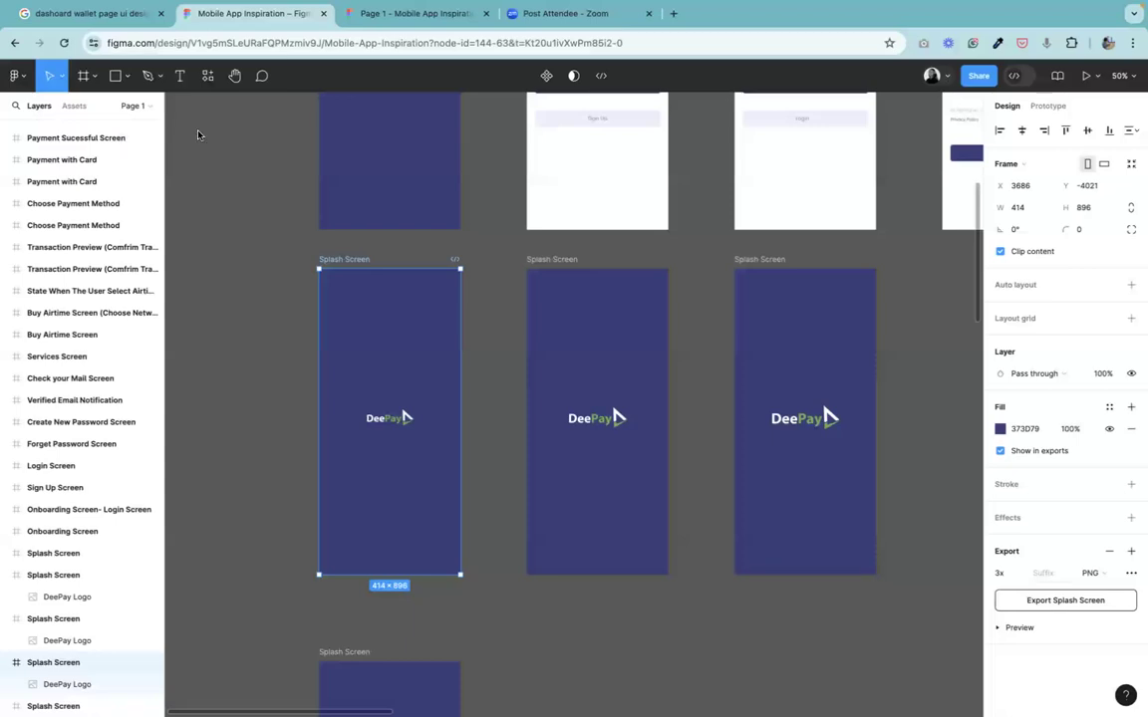
left_click(480, 249)
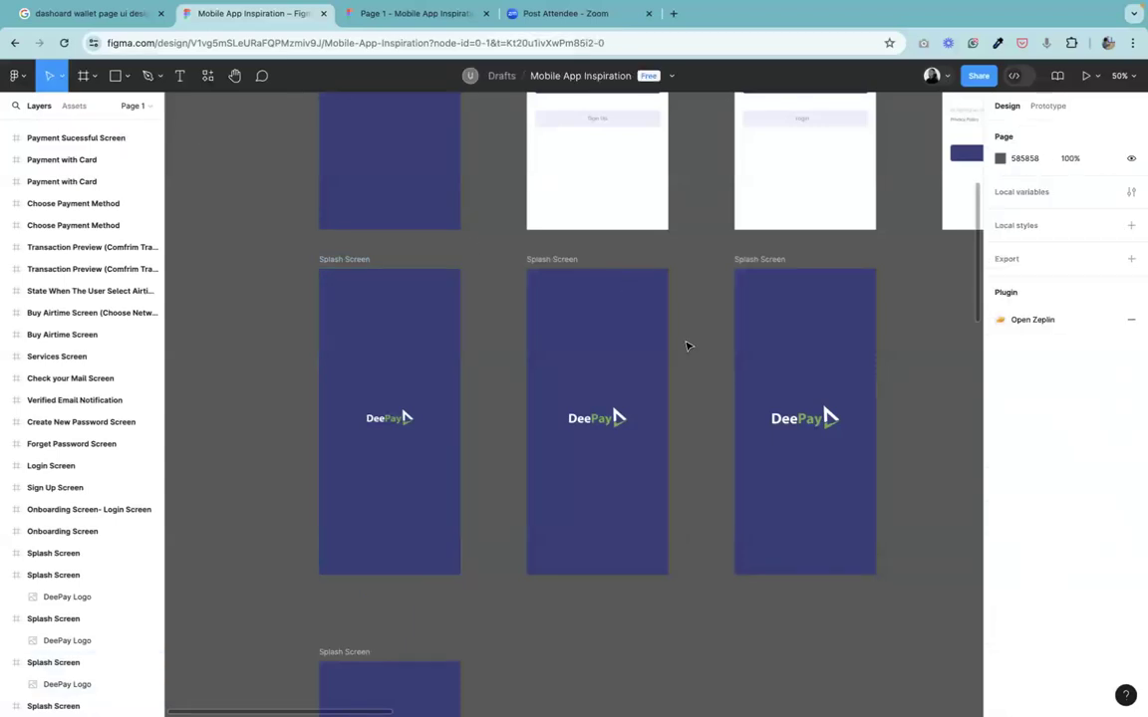
left_click(1048, 104)
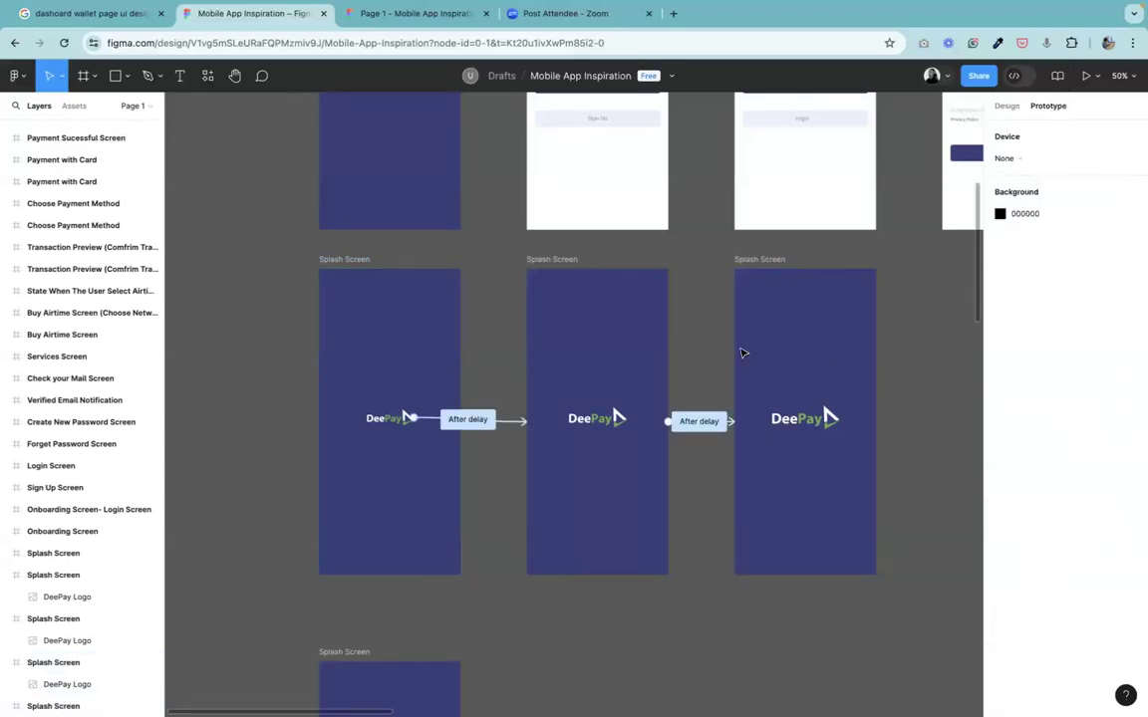
key("minus")
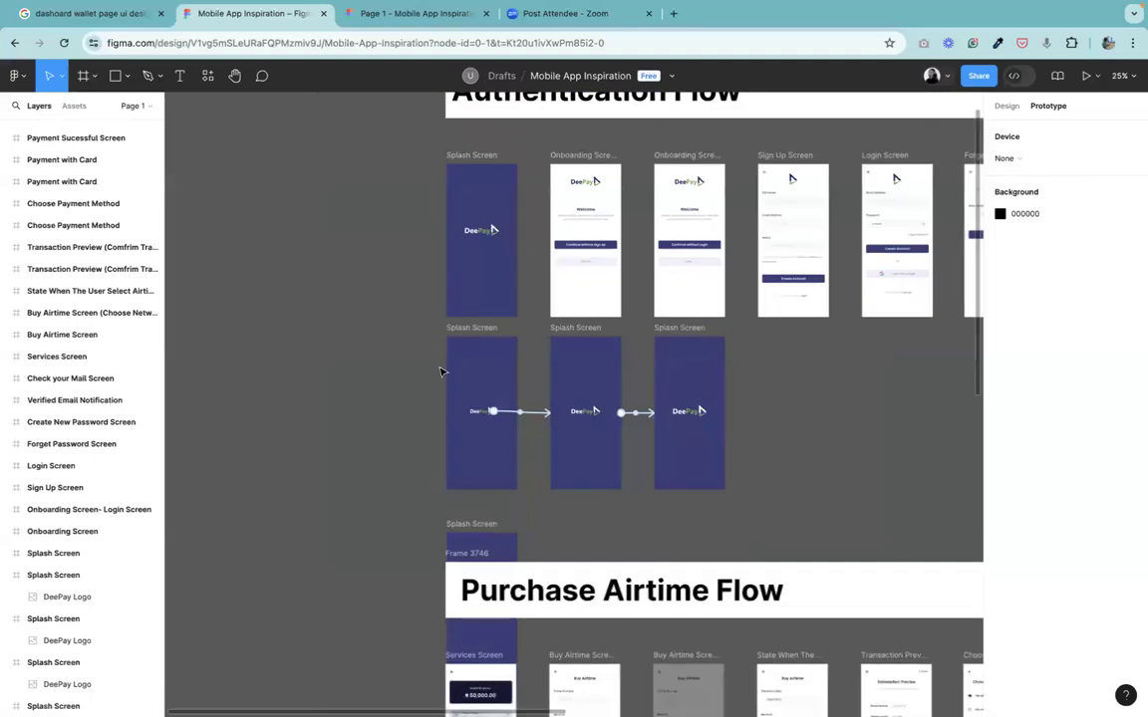
left_click(479, 327)
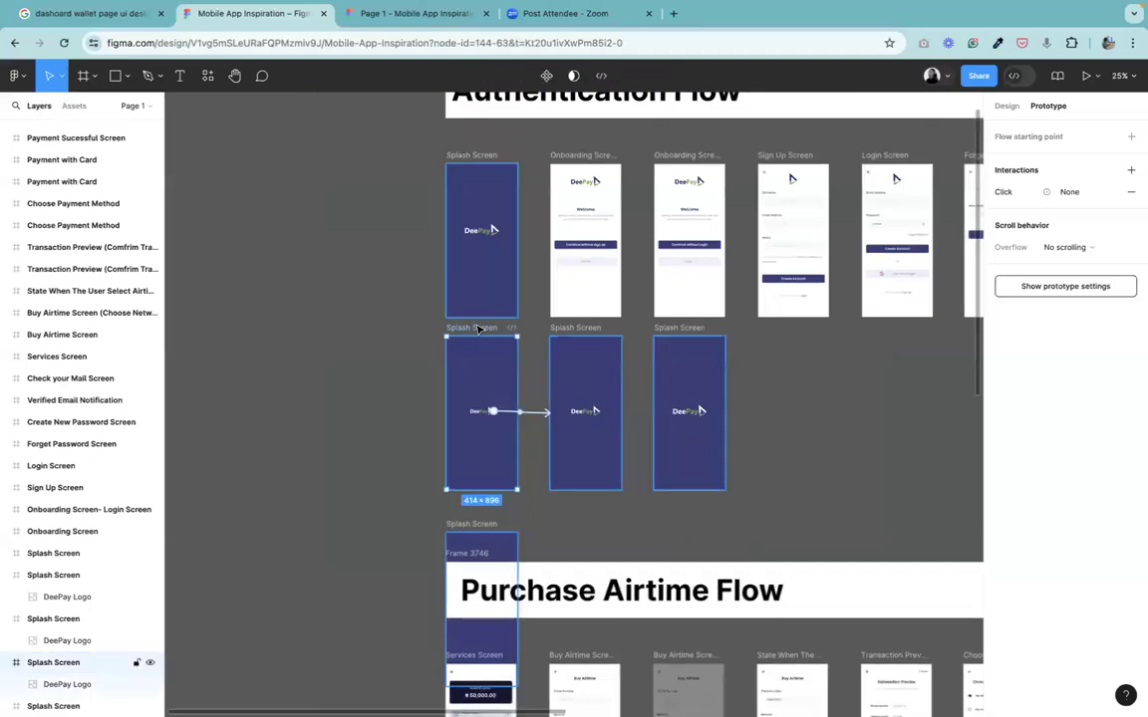
left_click(1130, 136)
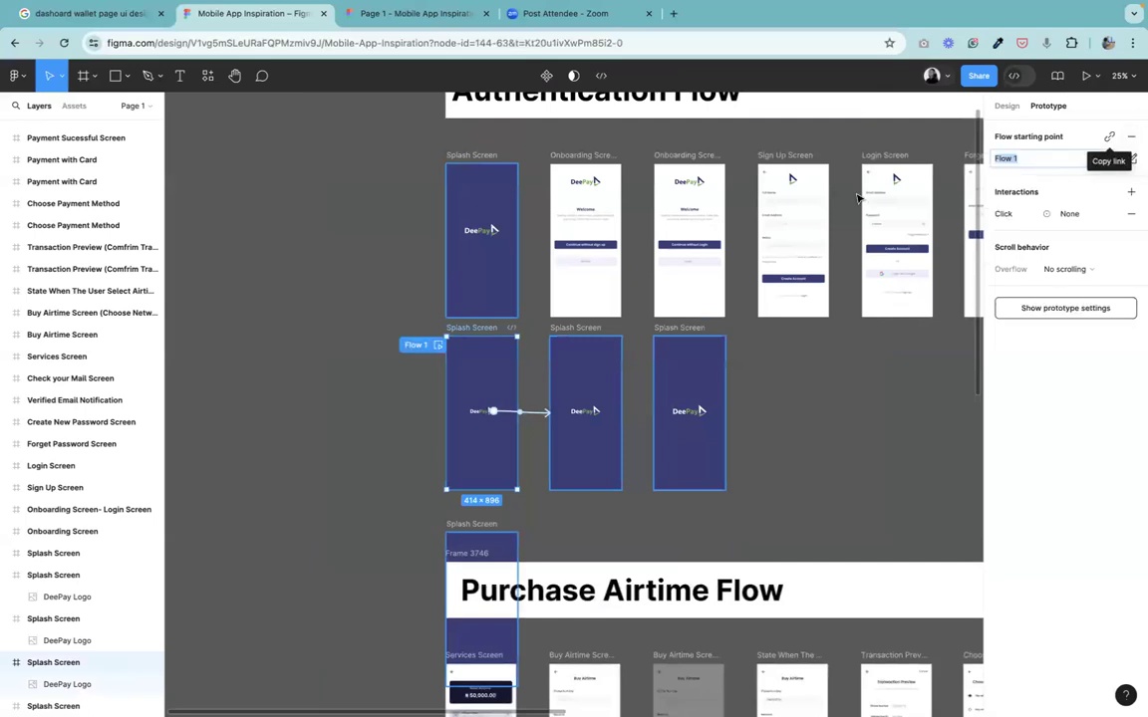
left_click(1131, 140)
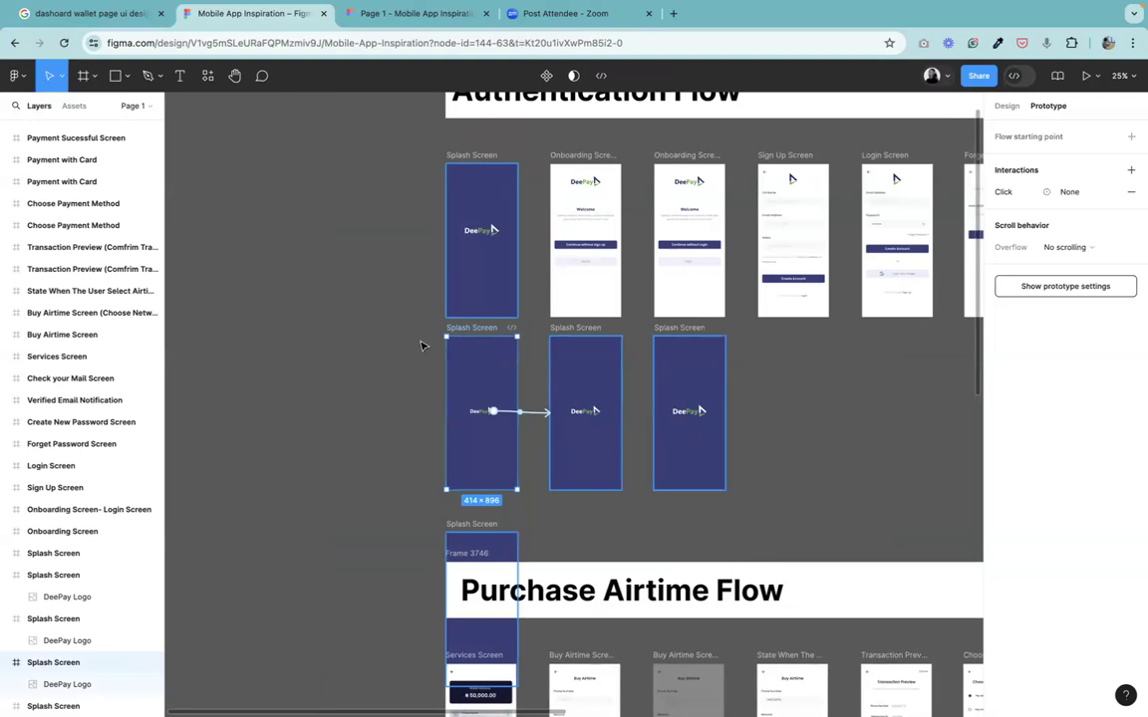
left_click(1131, 137)
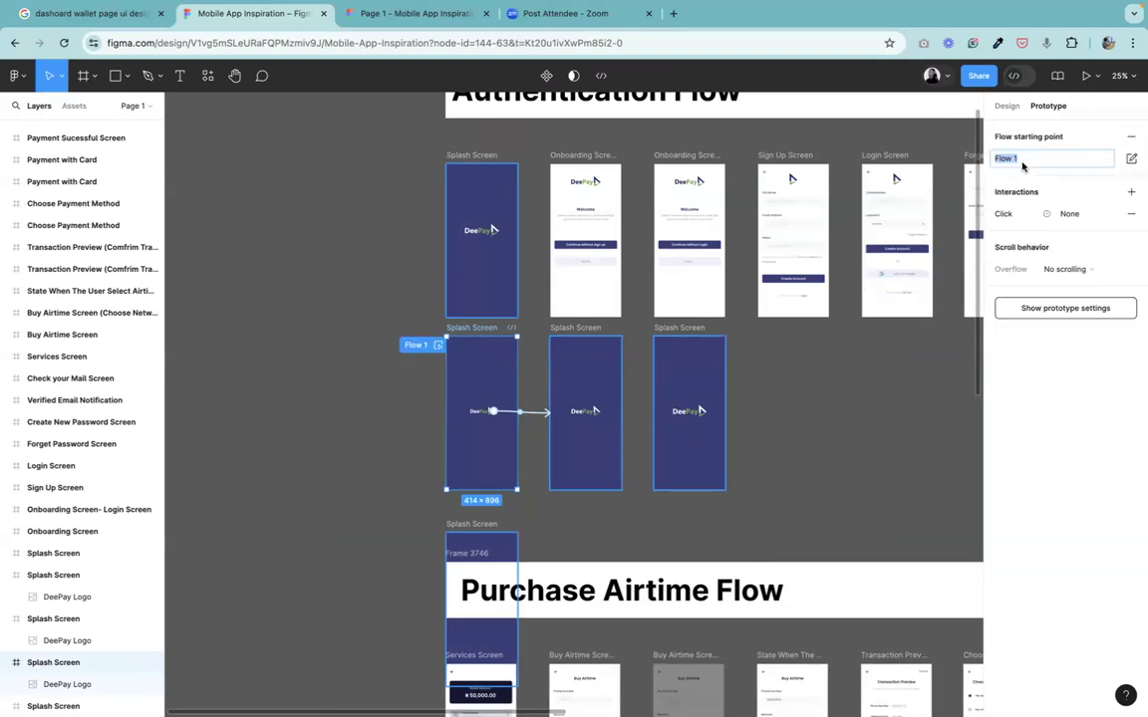
Rename the new flow Instant.
key("BackSpace")
type("O")
type("nstant")
key("Return")
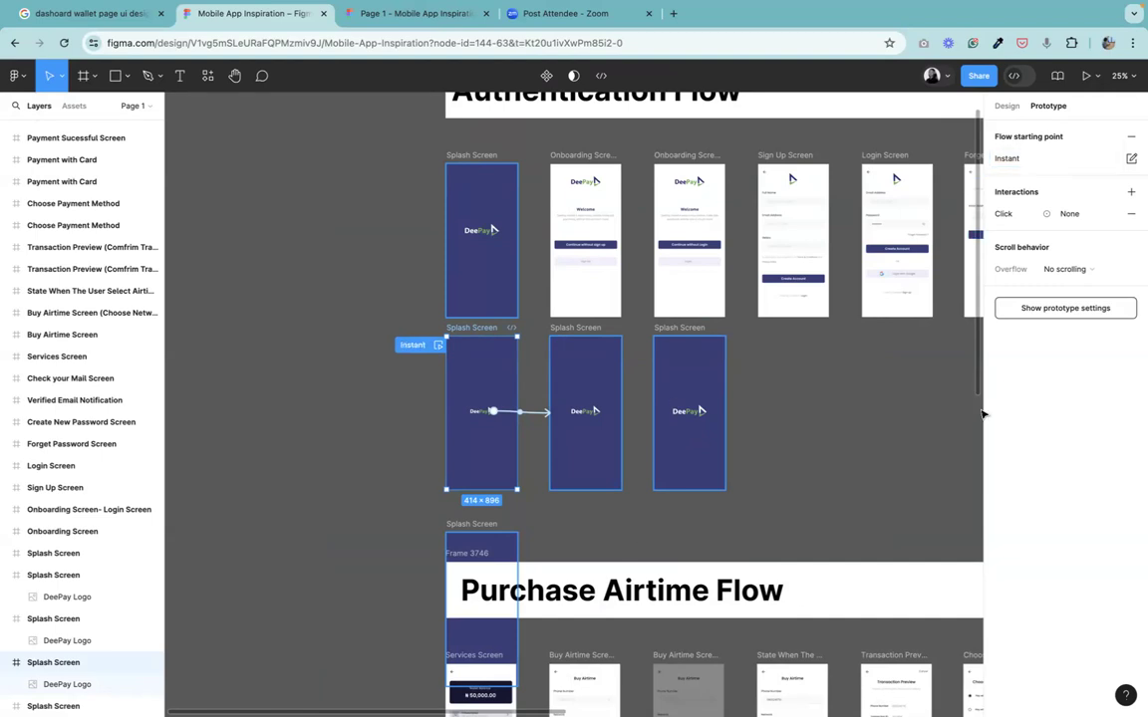
Duplicate the three connected splash frames to an empty area of the canvas.
left_click(878, 450)
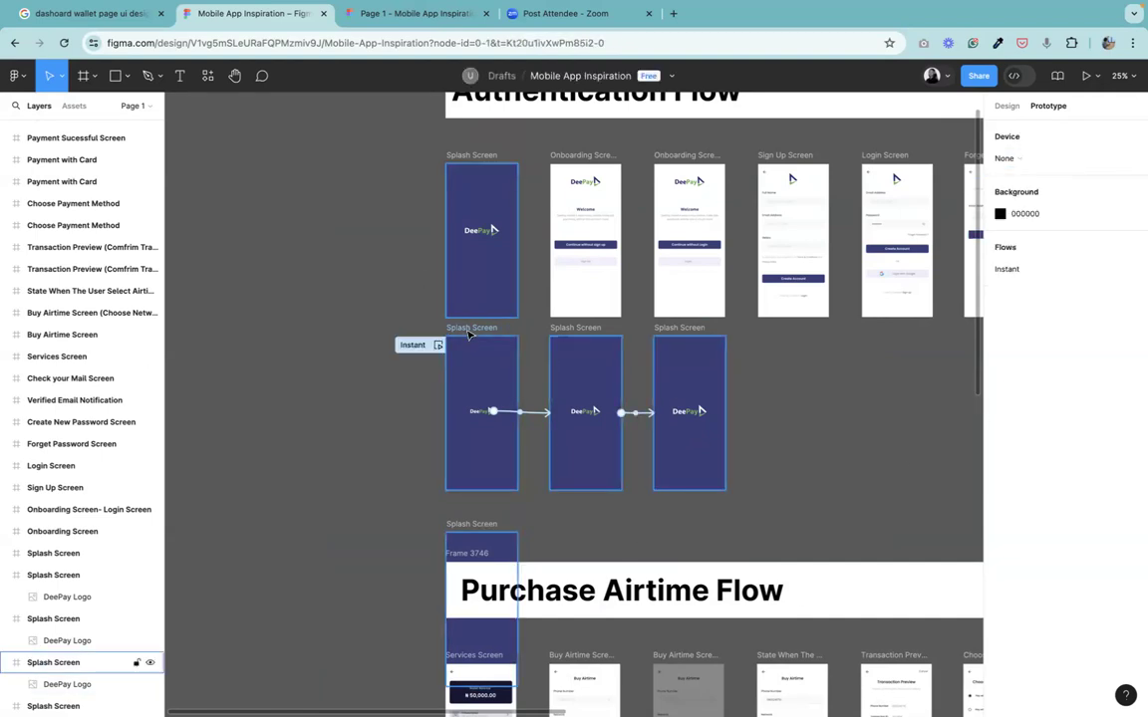
left_click(469, 335)
left_click(568, 332, "shift")
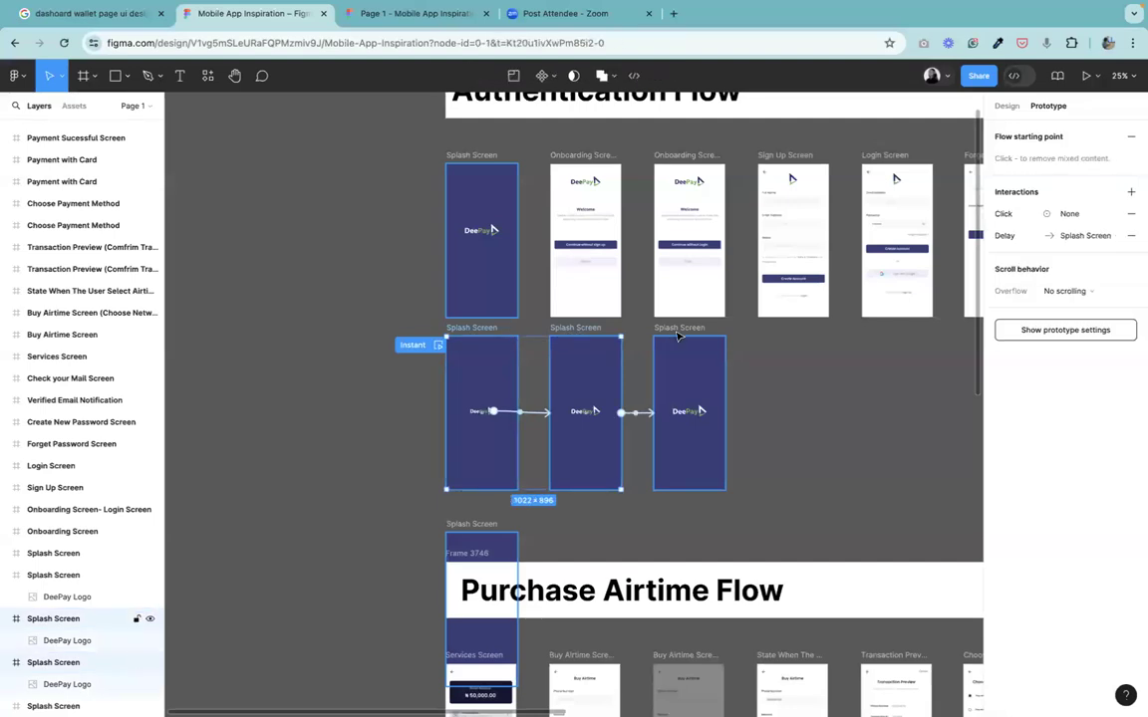
left_click(679, 332, "shift")
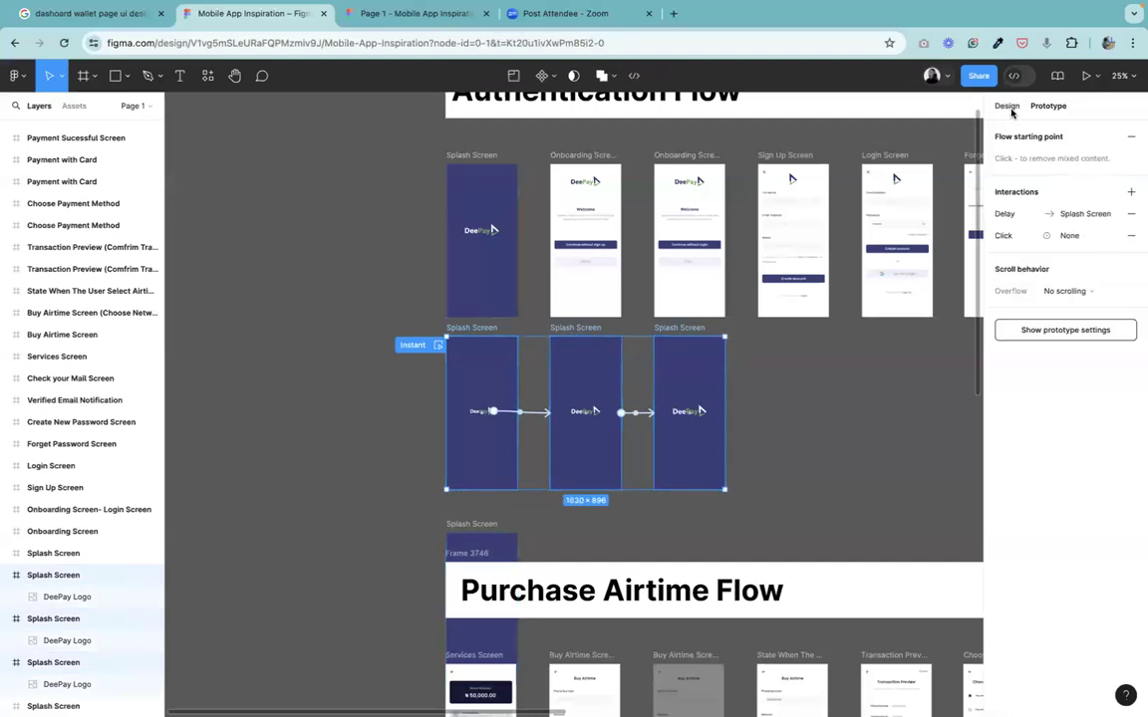
left_click(1007, 105)
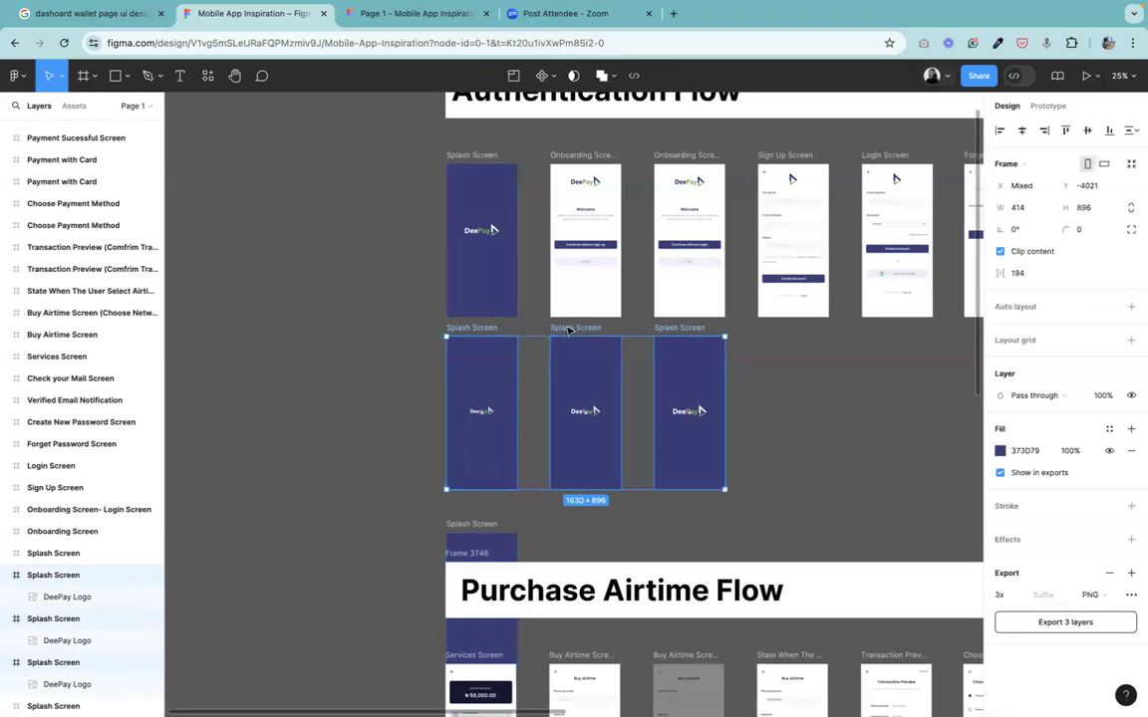
left_click_drag(570, 330, 409, 351)
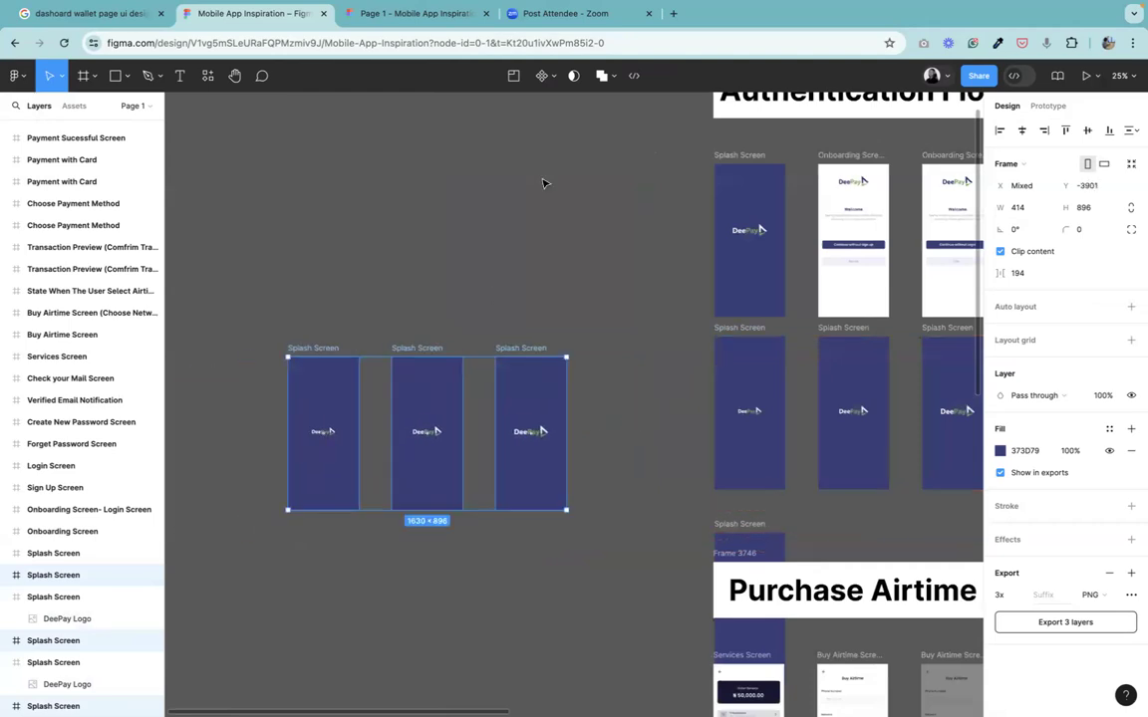
left_click(548, 114)
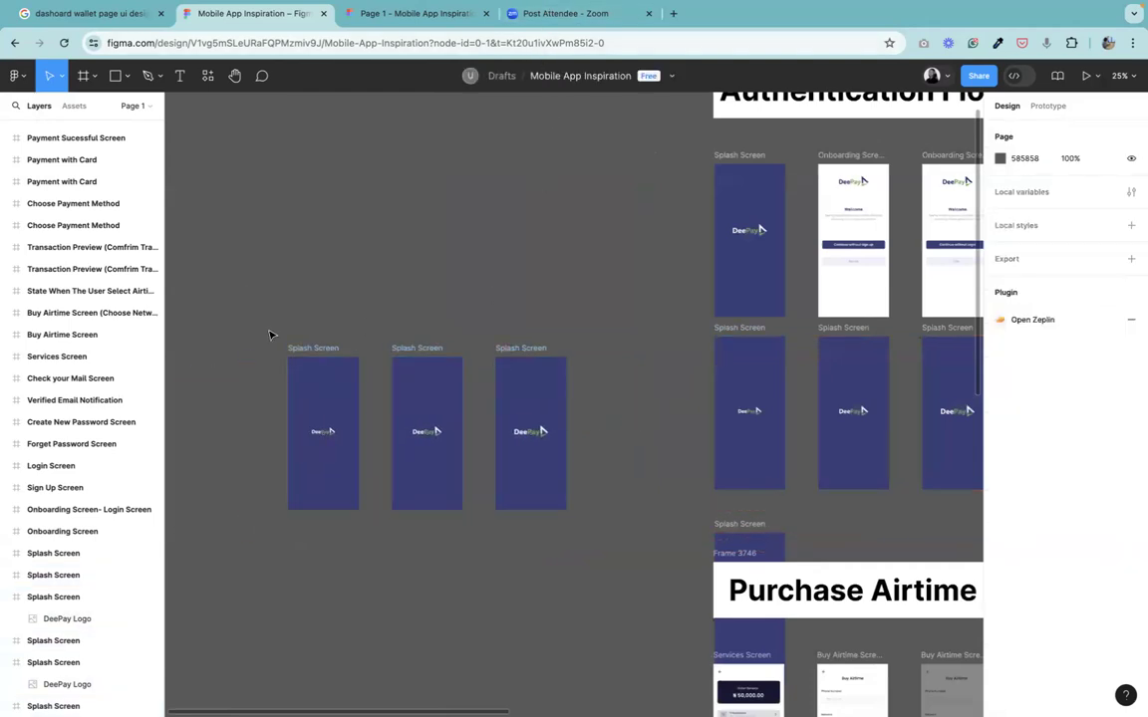
left_click(1047, 106)
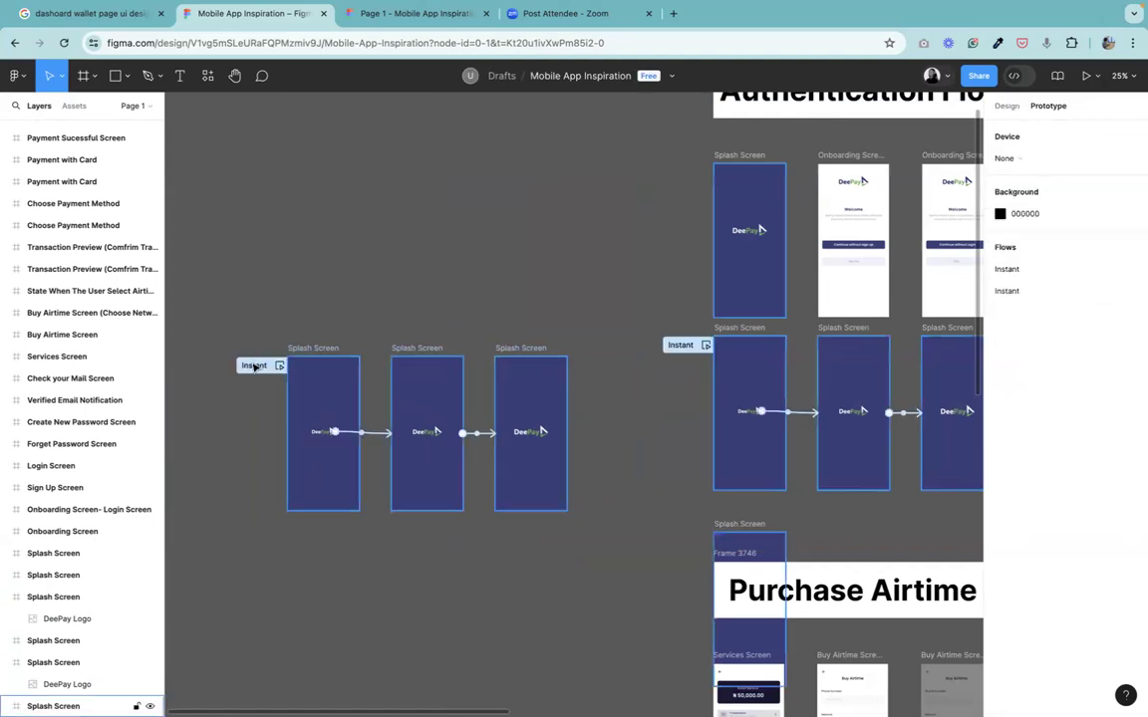
Rename the duplicated frames' flow to smart animate.
left_click(254, 366)
left_click(1049, 159)
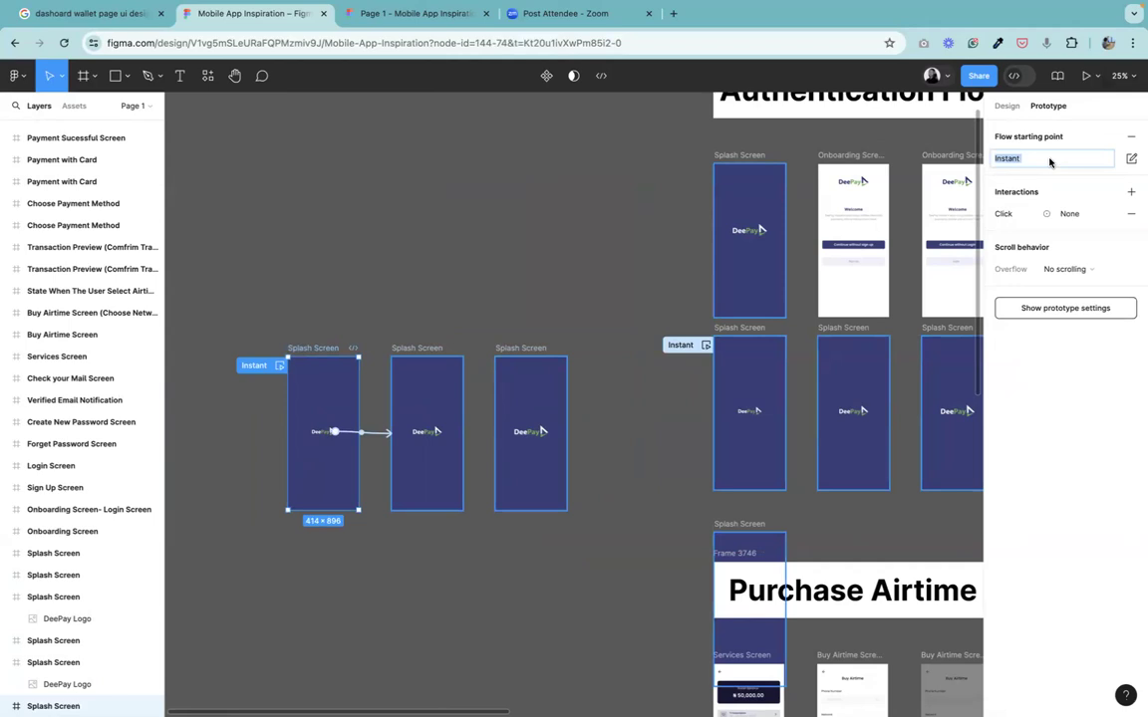
type("s")
key("Return")
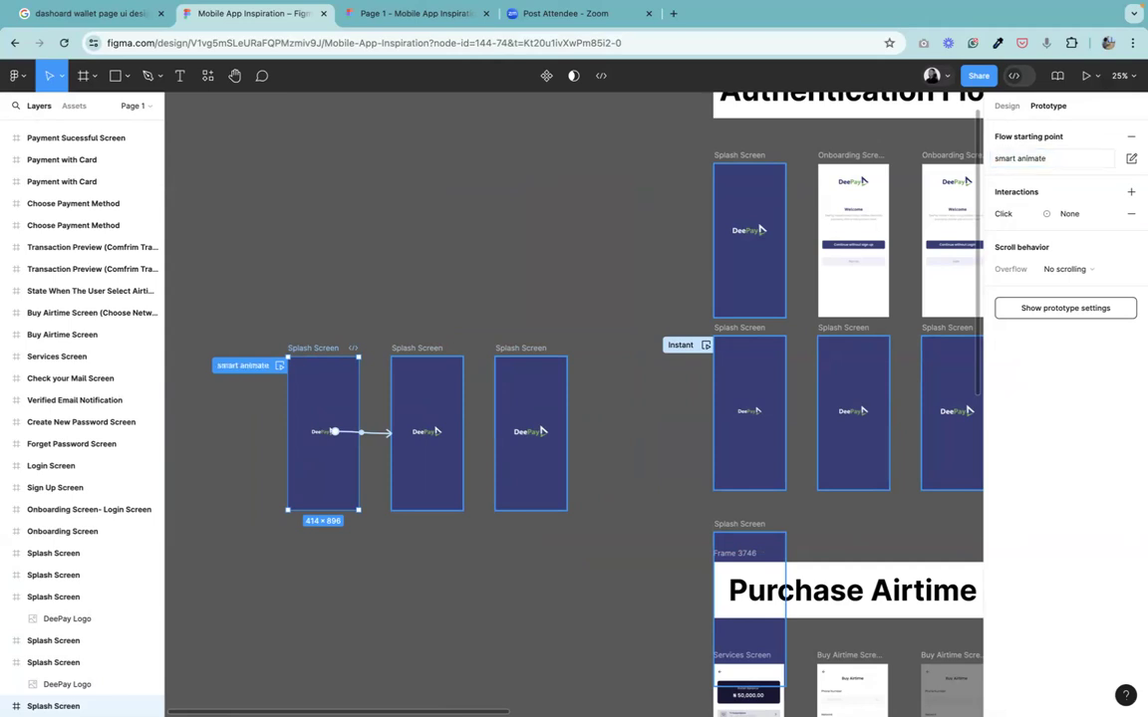
Set the animation of the copy's first after-delay transition to Smart animate.
left_click(502, 293)
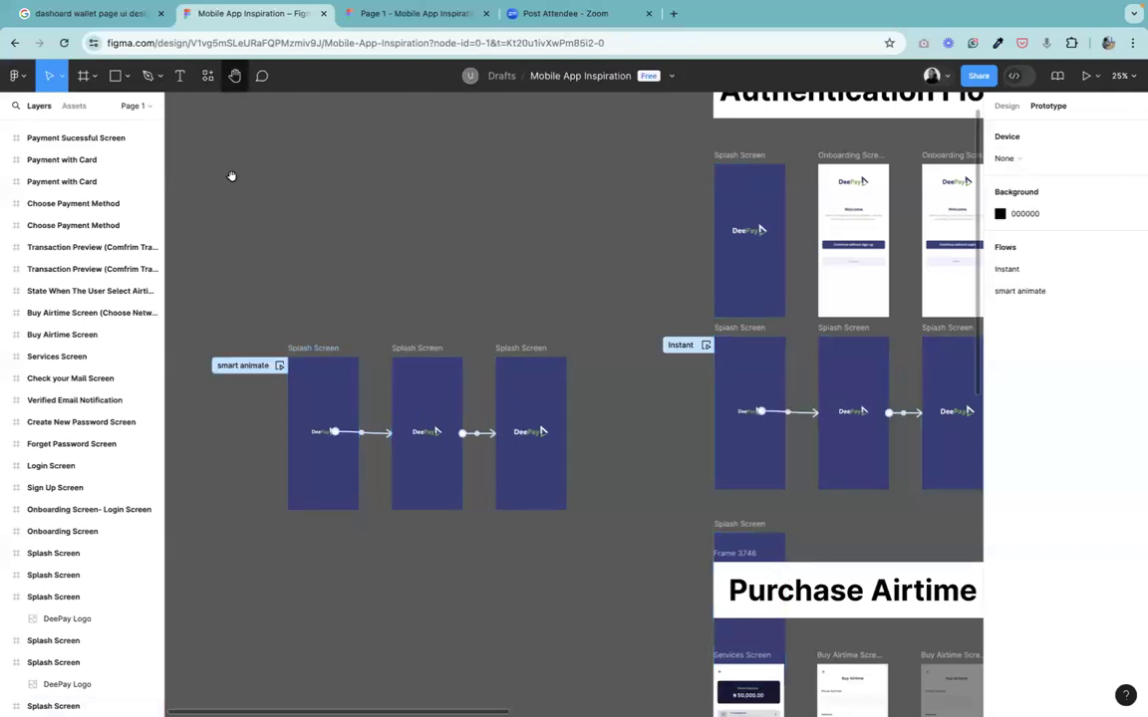
key("h")
left_click_drag(279, 464, 400, 439)
key("plus")
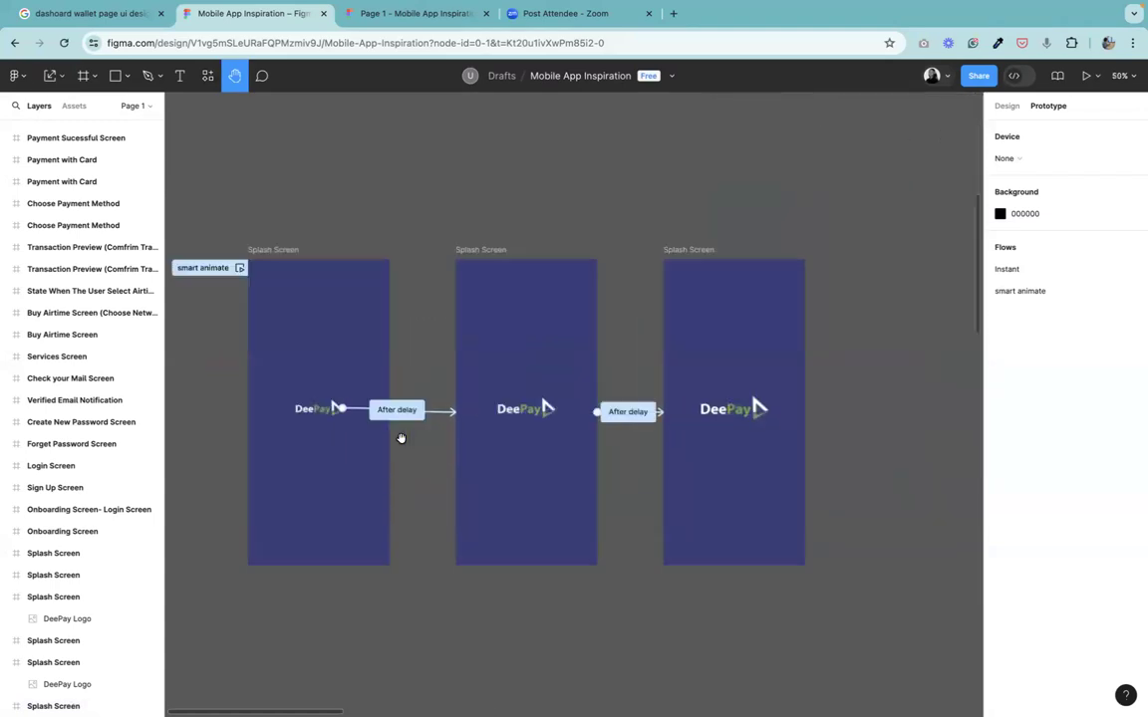
left_click_drag(401, 438, 547, 443)
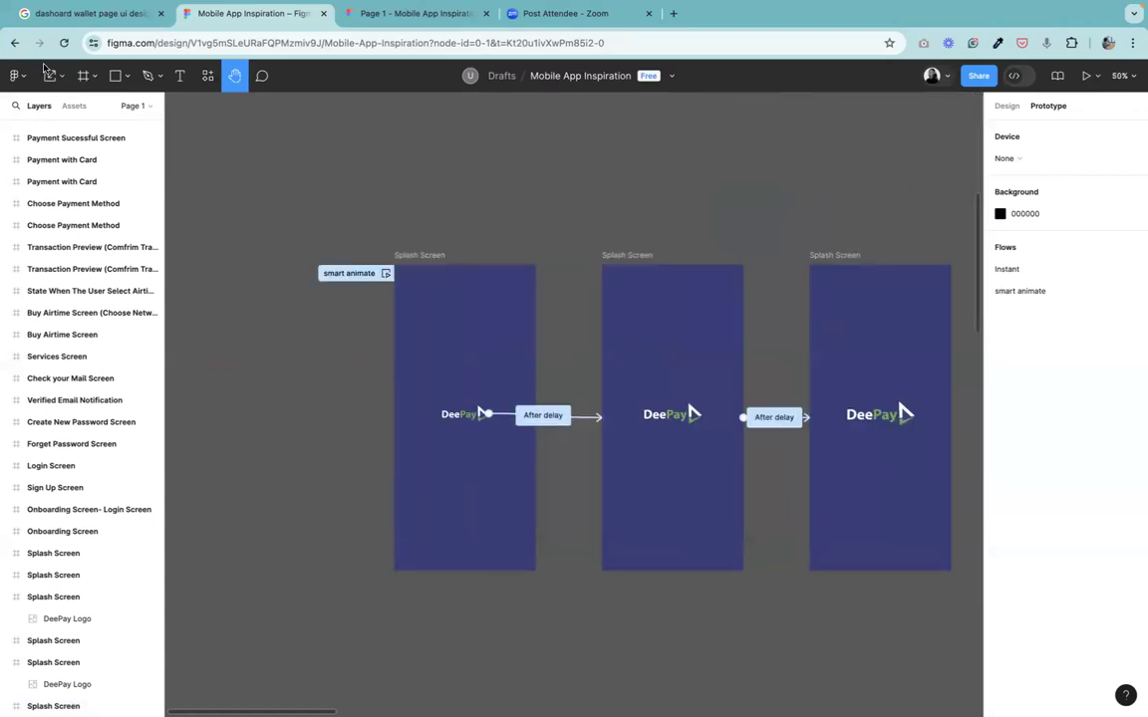
left_click(59, 77)
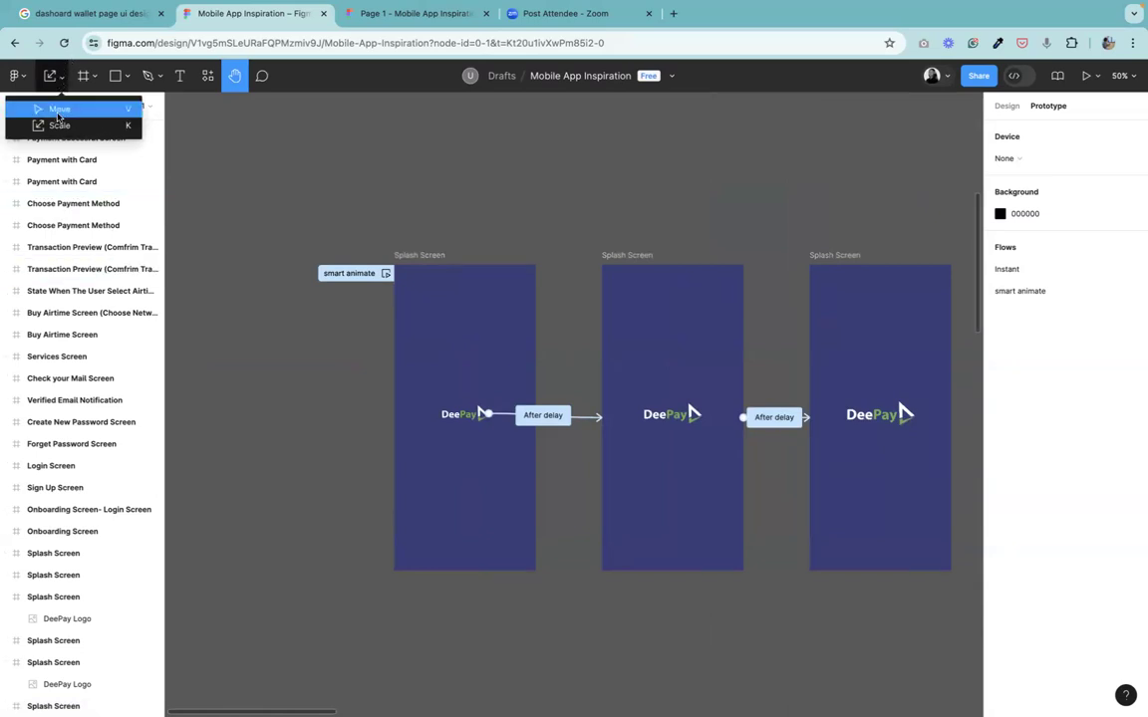
left_click(56, 113)
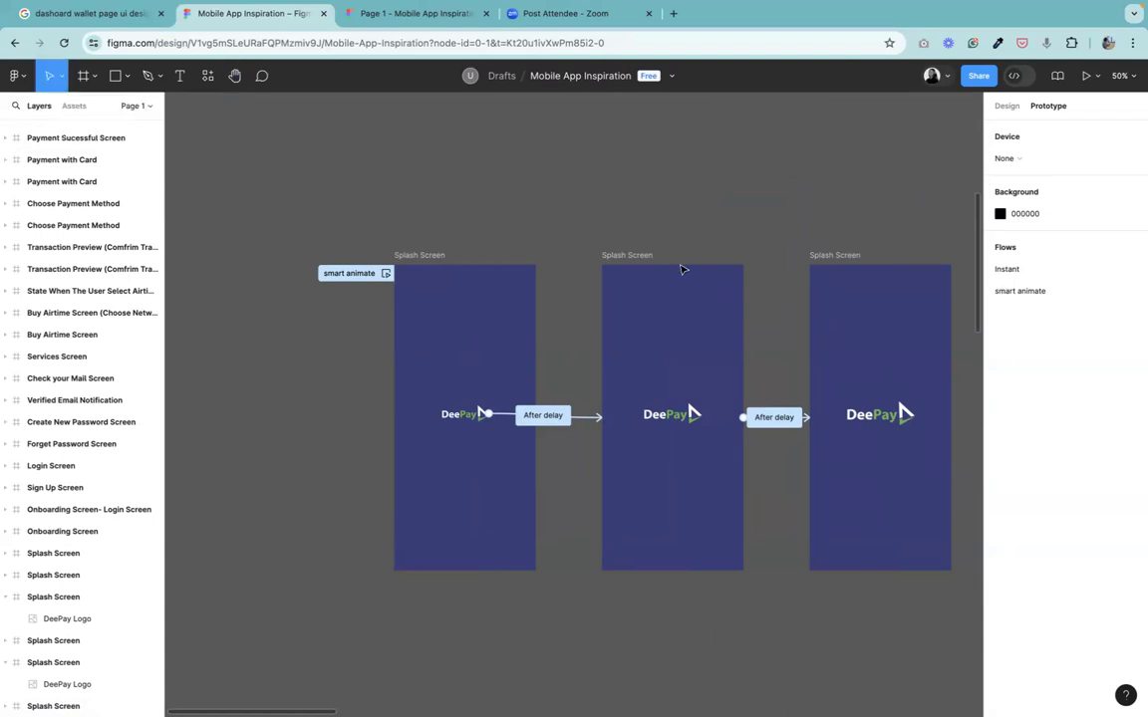
left_click(572, 420)
left_click_drag(593, 454, 371, 381)
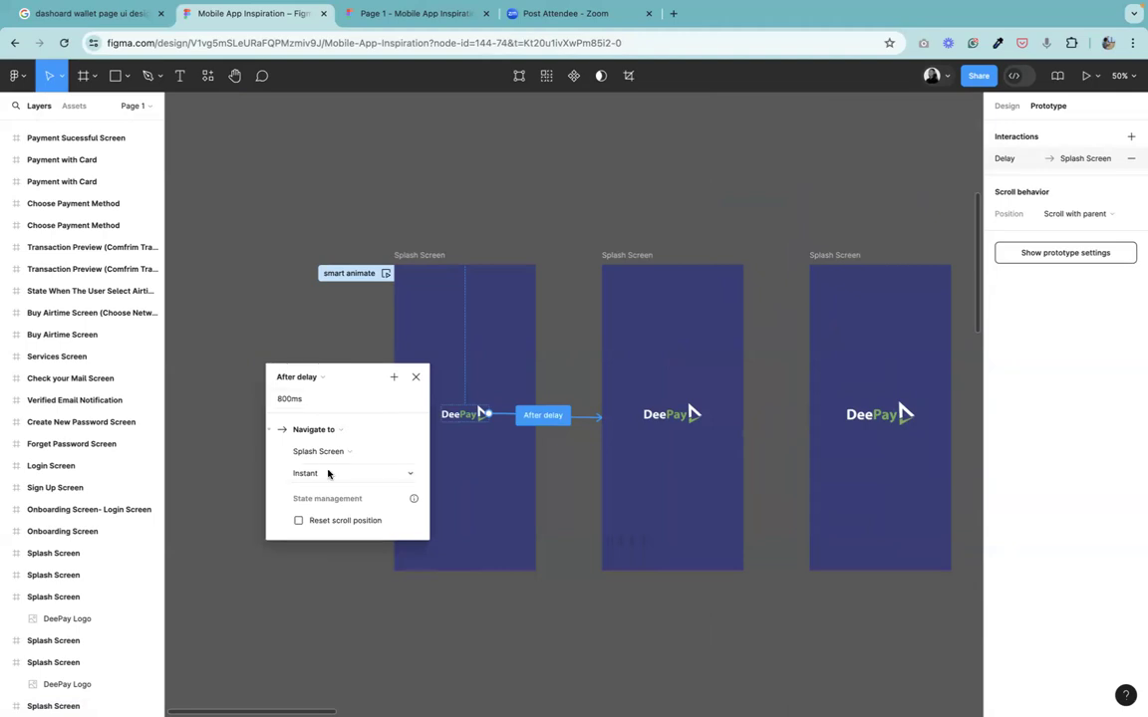
left_click(337, 474)
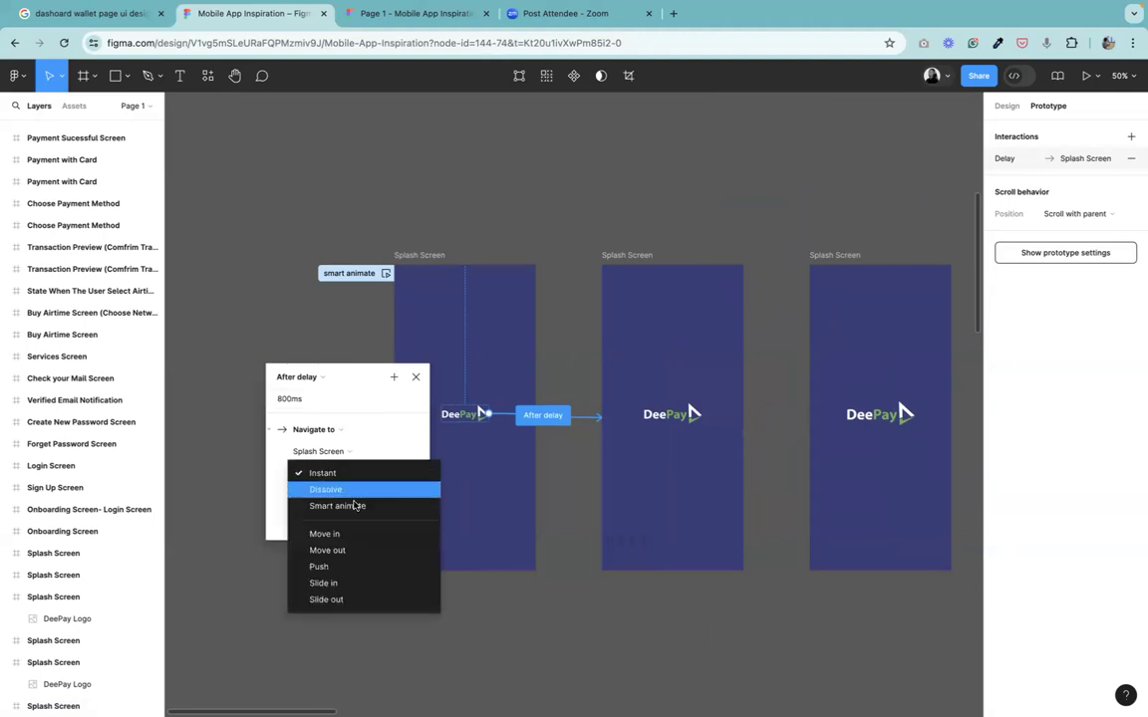
left_click(341, 506)
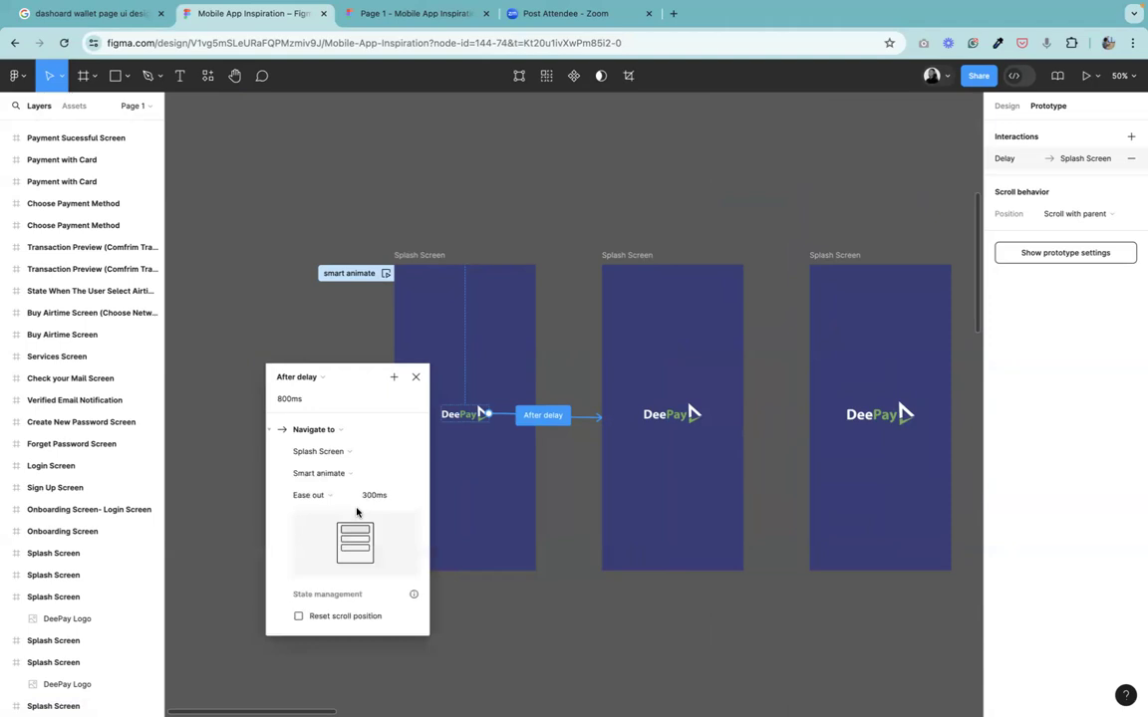
Set that transition's delay to 300ms.
left_click_drag(365, 384, 307, 315)
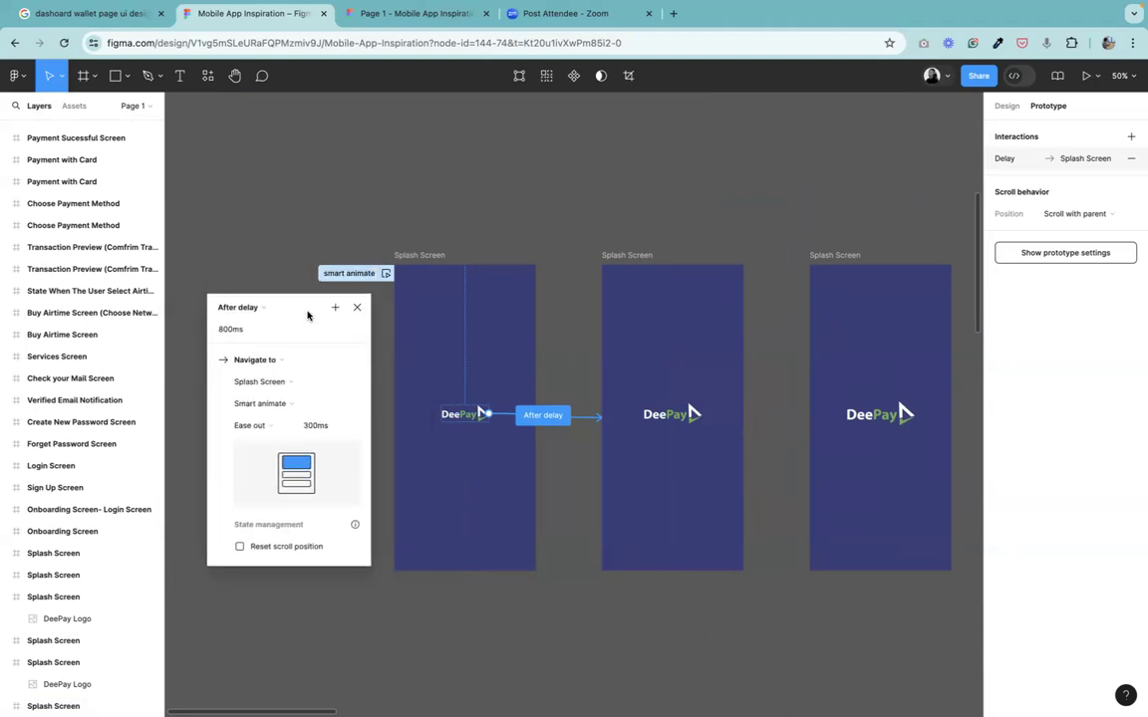
left_click(264, 430)
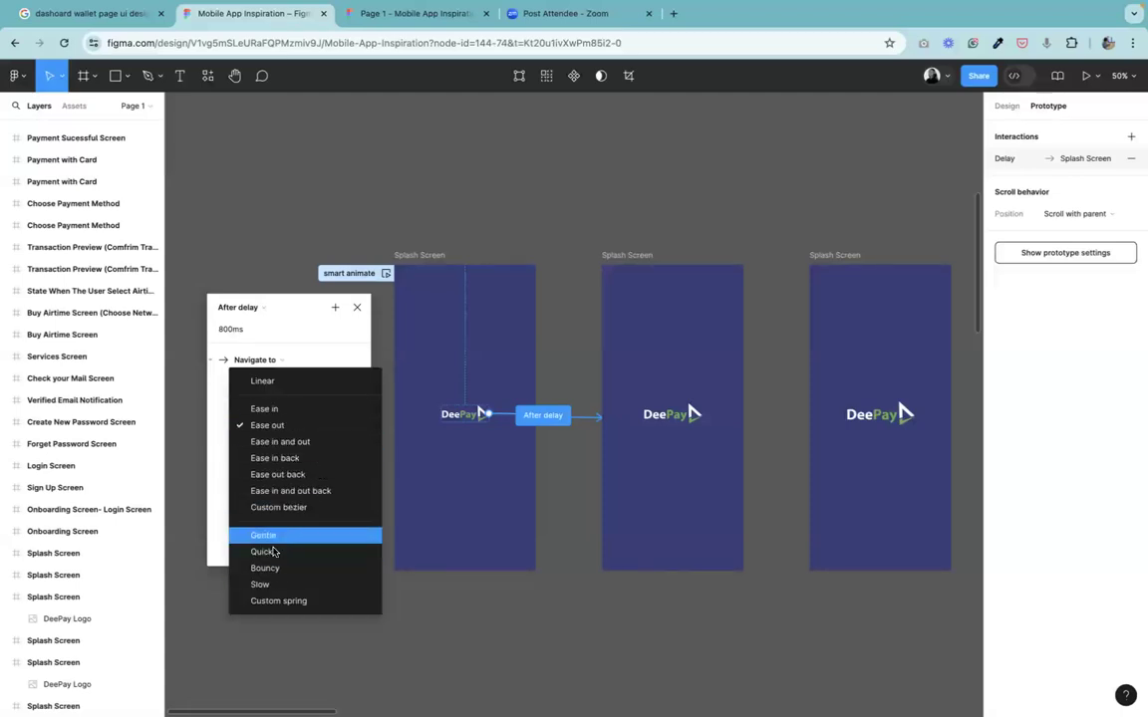
left_click(312, 322)
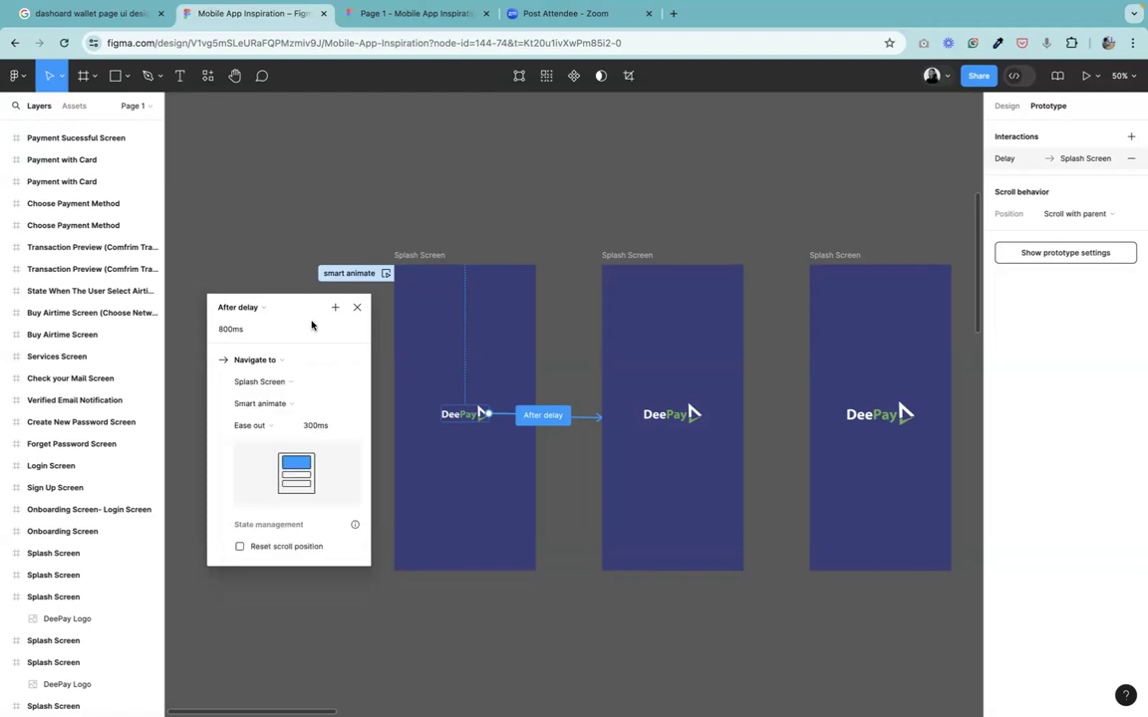
left_click(254, 336)
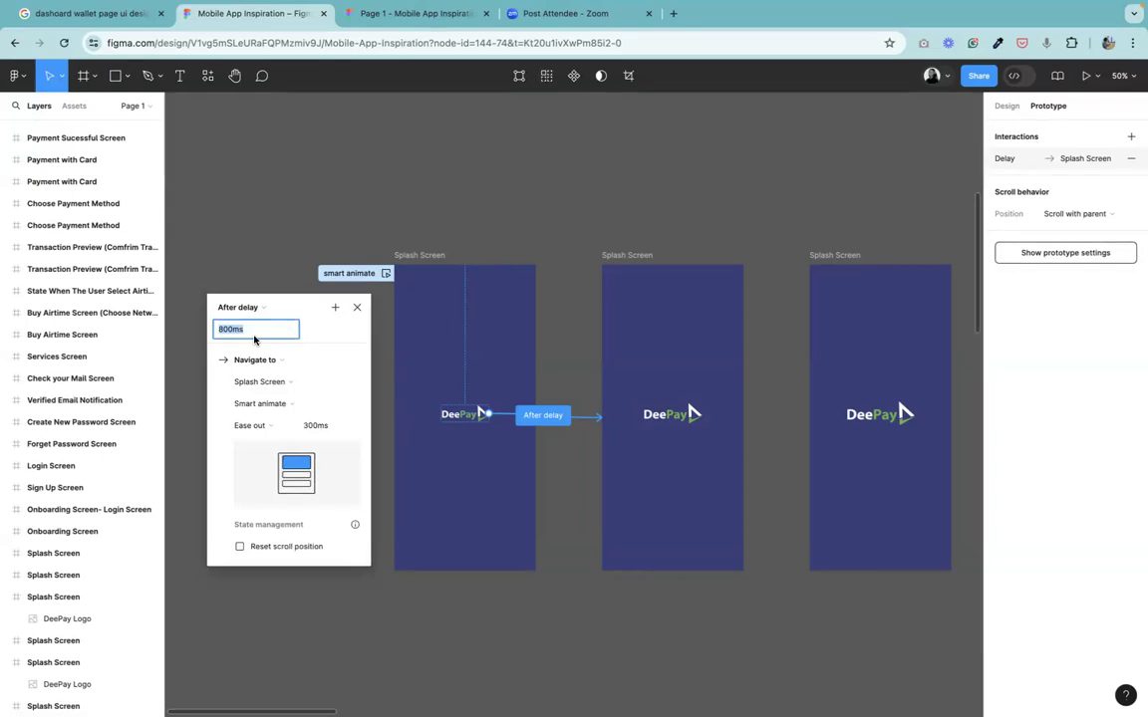
type("300")
key("Return")
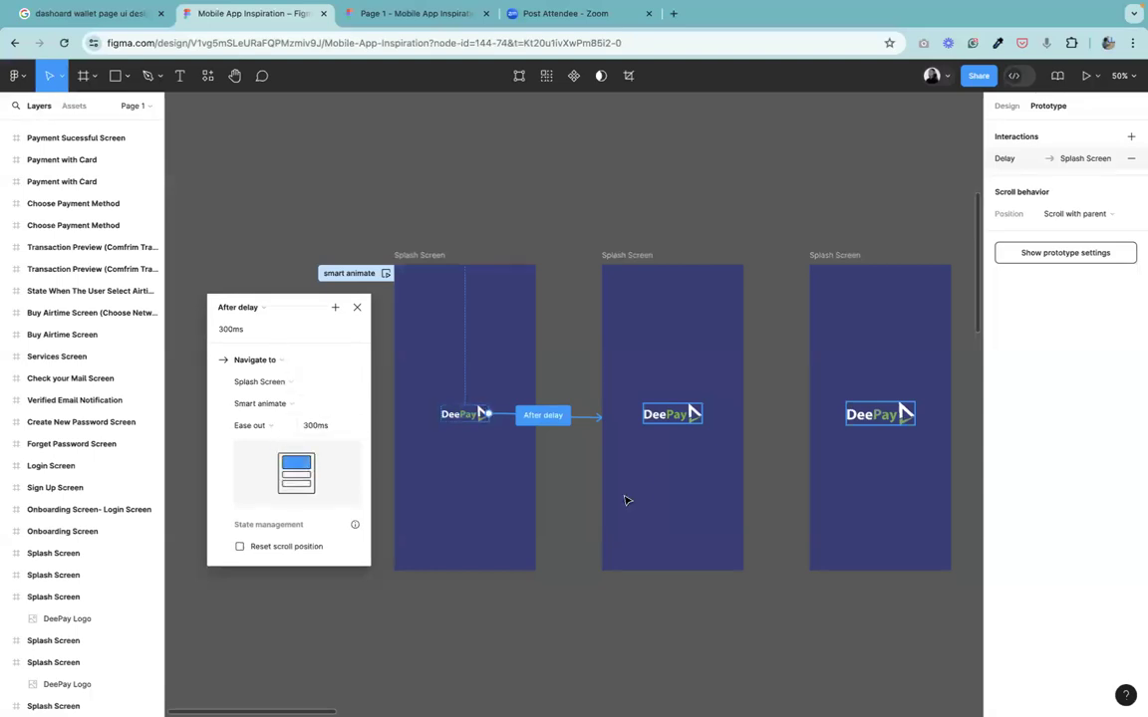
Set the animation of the copy's second after-delay transition to Smart animate.
left_click(623, 257)
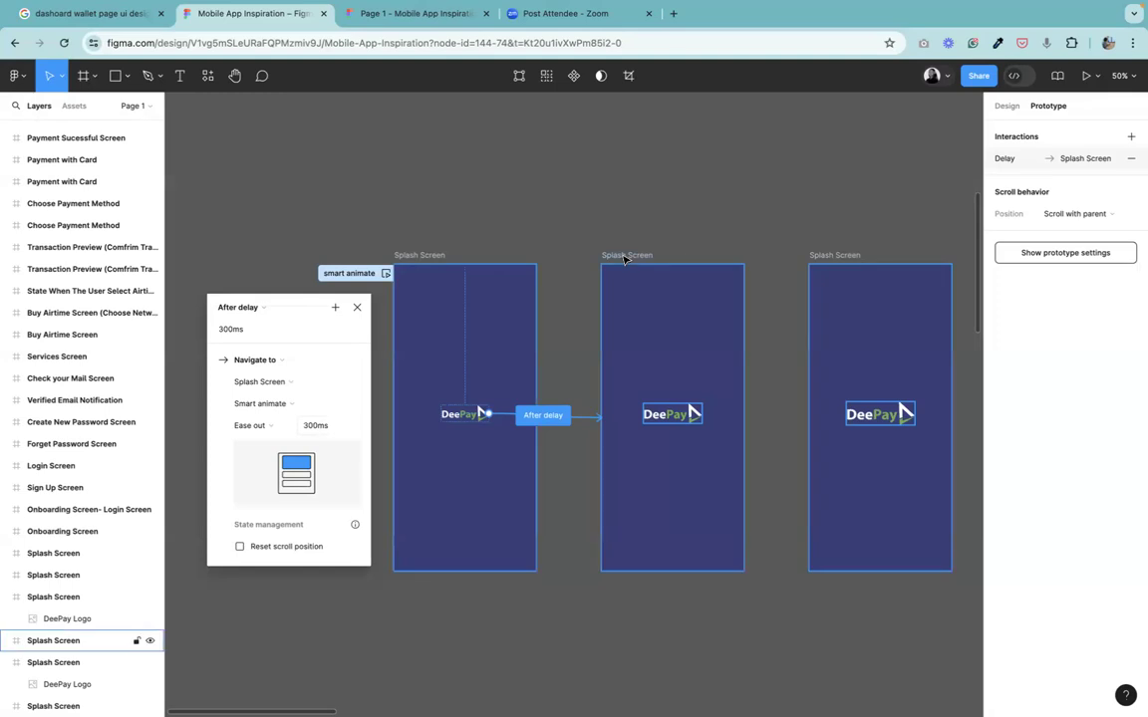
left_click(787, 418)
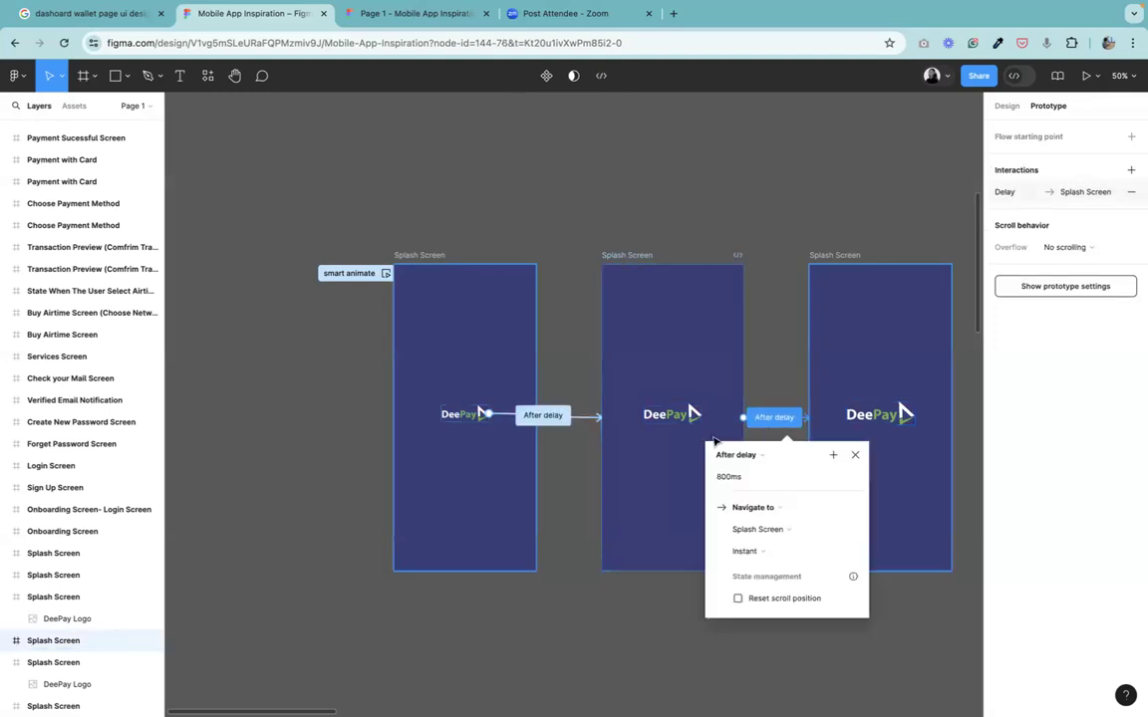
left_click_drag(794, 458, 246, 374)
left_click(261, 455)
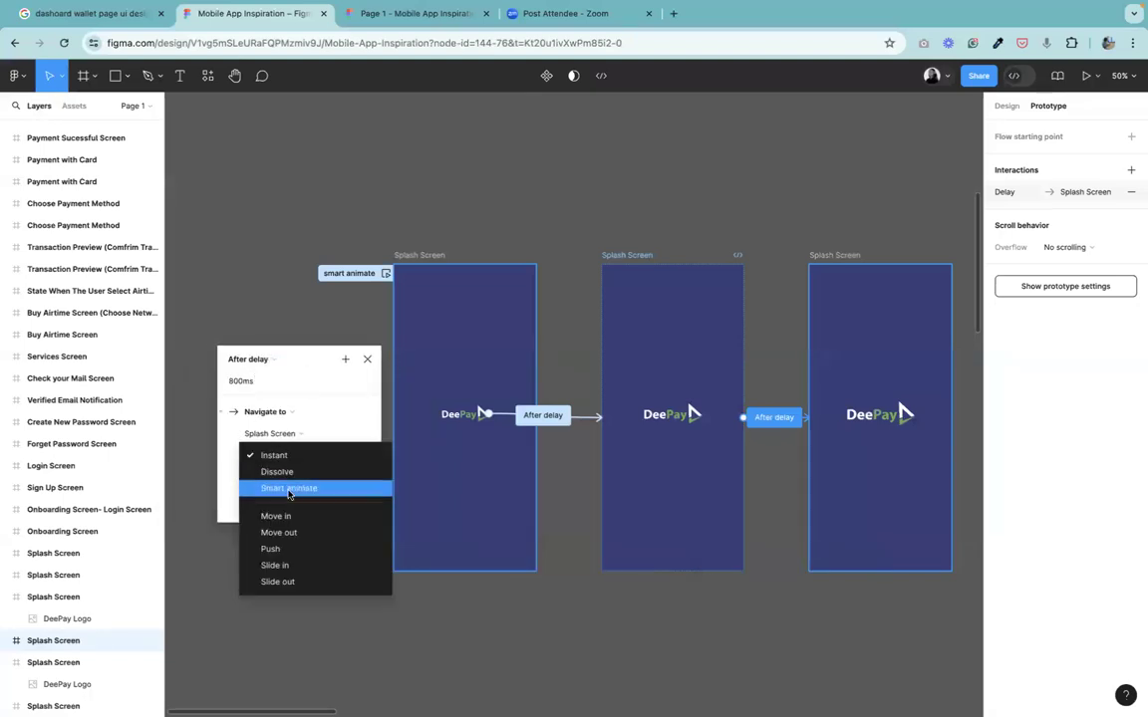
left_click(289, 488)
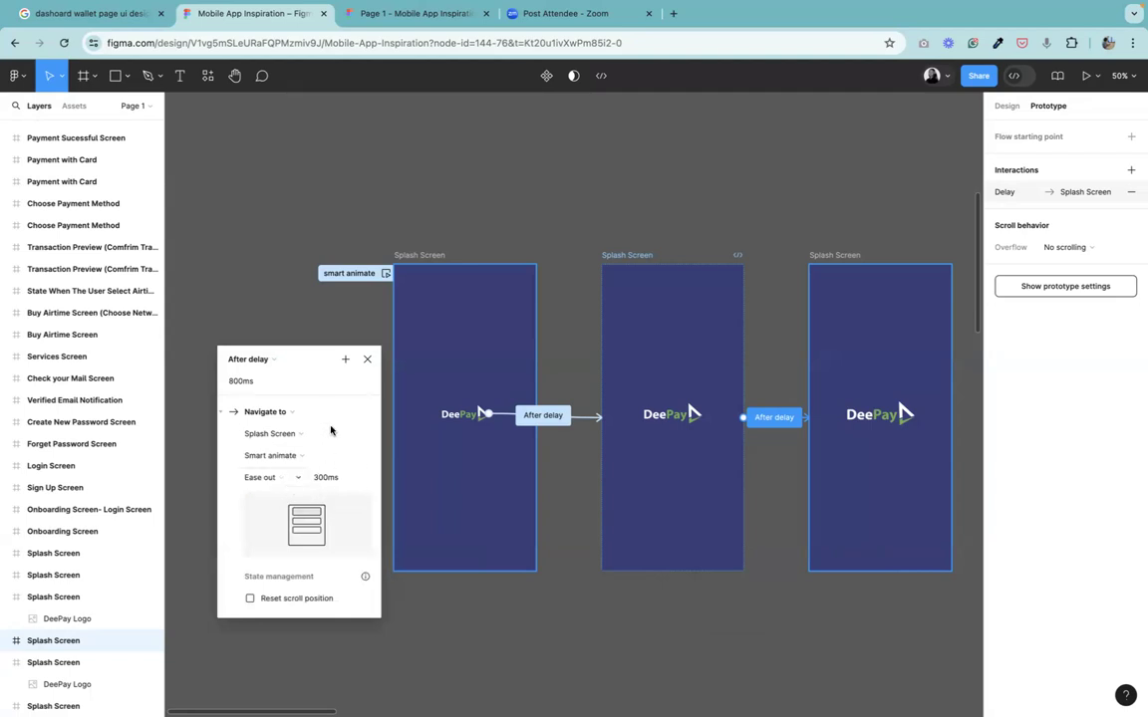
Set this after-delay transition's delay to 300ms and close its settings.
left_click(258, 387)
type("300")
key("Return")
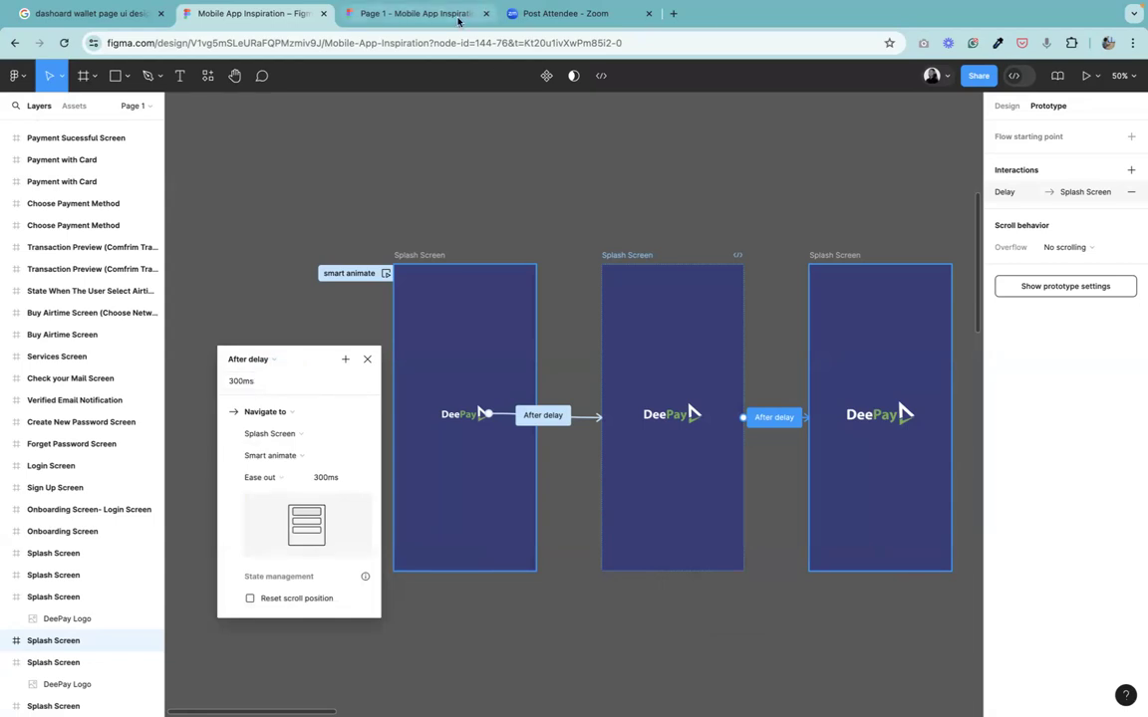
left_click(366, 360)
Enable Reset scroll position on the first frame's after-delay transition.
left_click(550, 418)
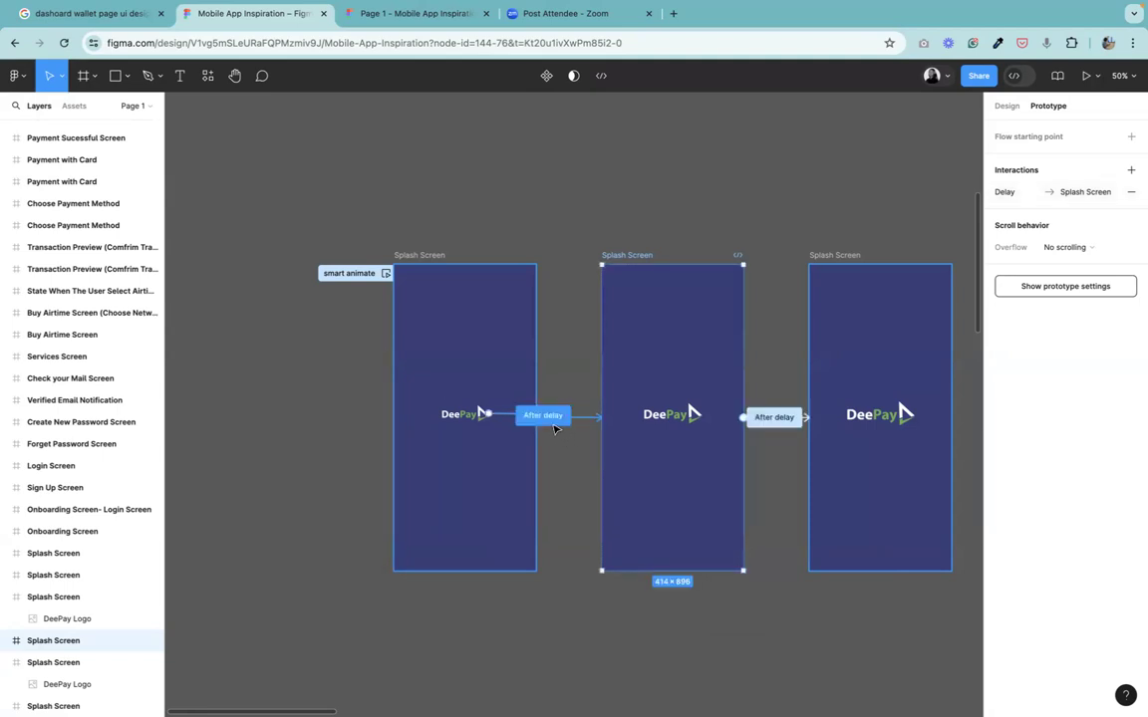
left_click_drag(570, 458, 321, 274)
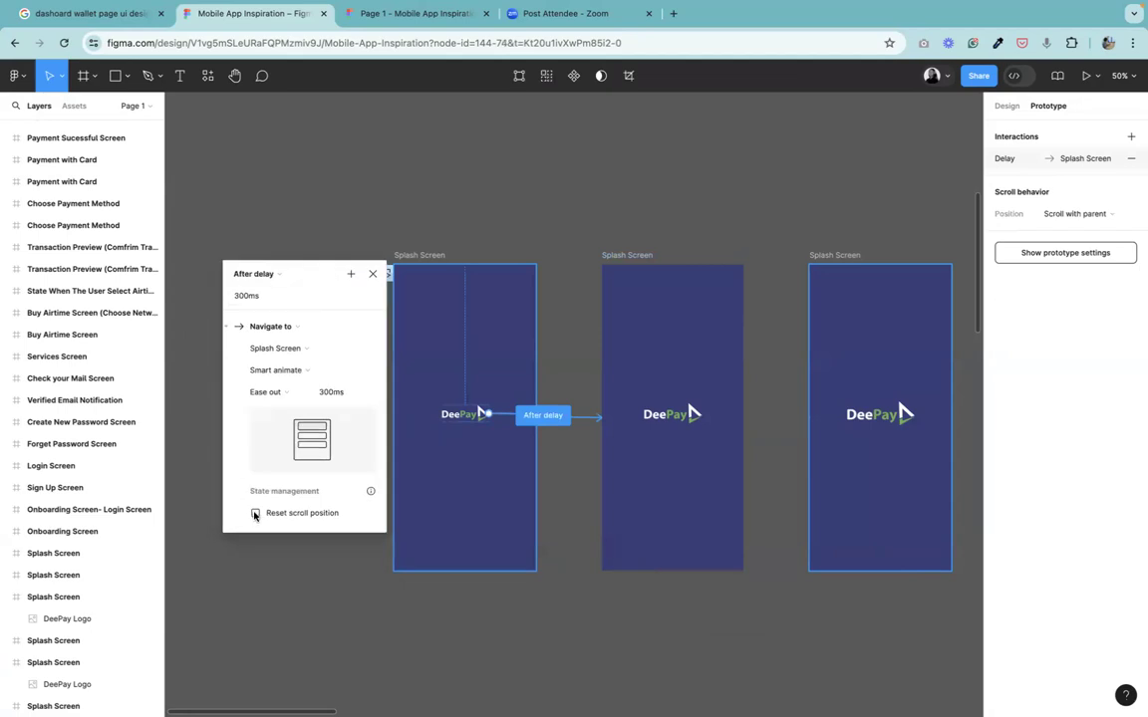
left_click(736, 242)
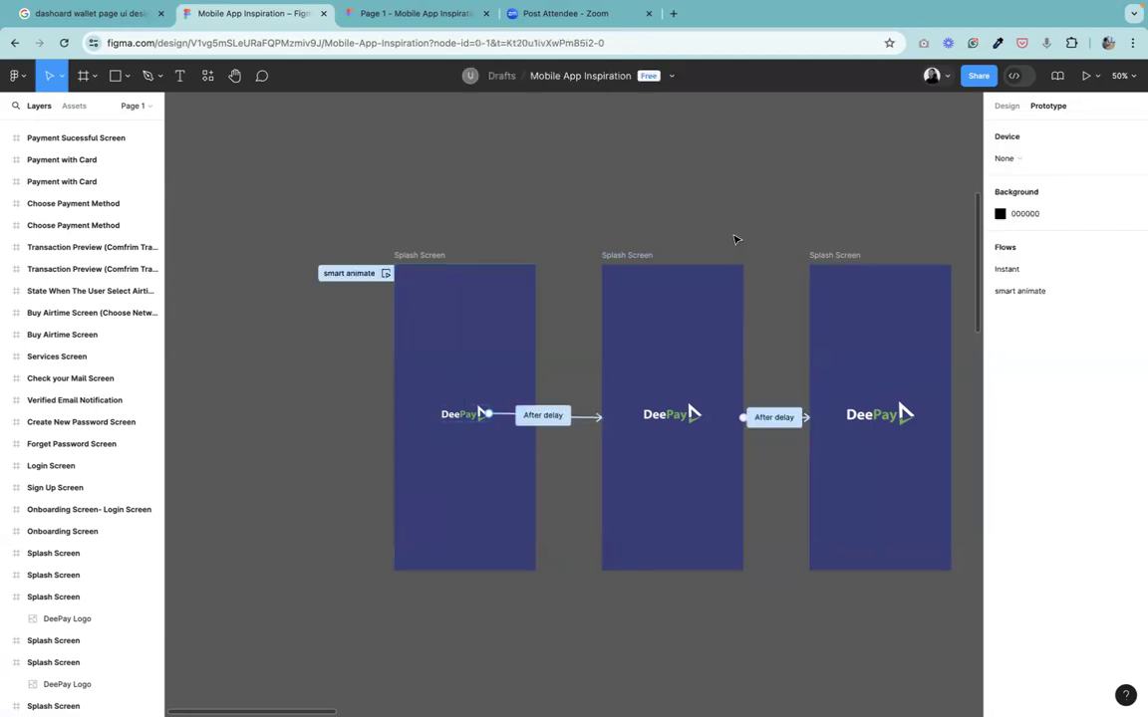
Enable Reset scroll position on the second frame's after-delay transition.
left_click(762, 418)
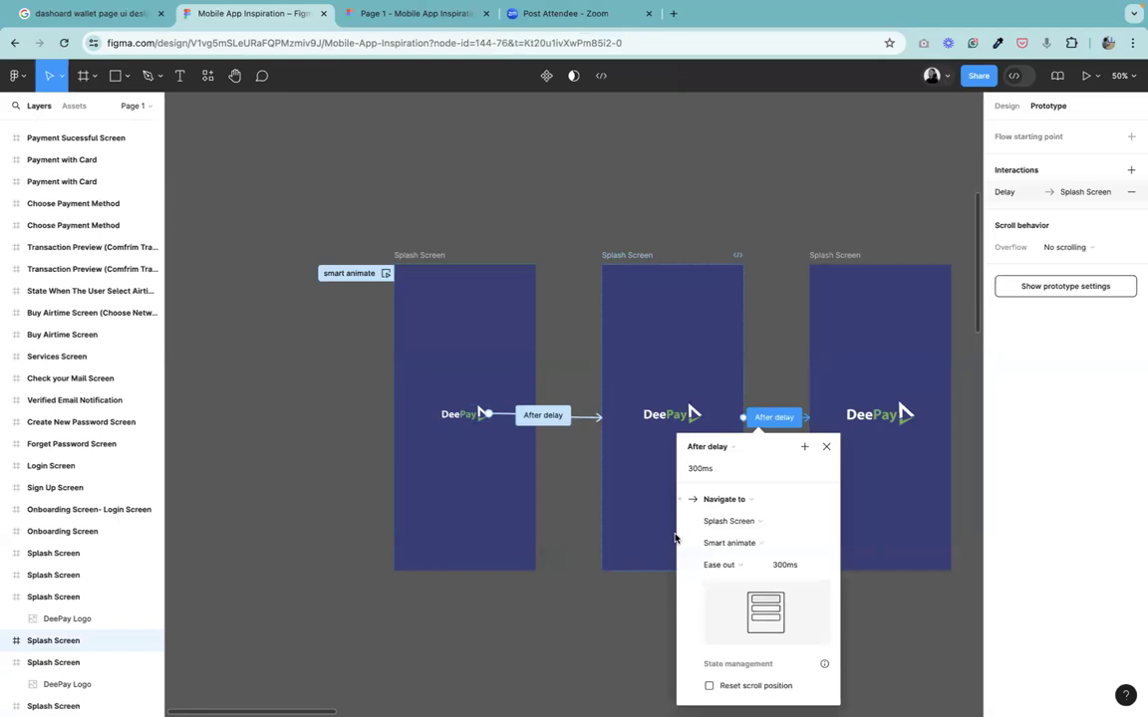
left_click_drag(763, 457, 283, 335)
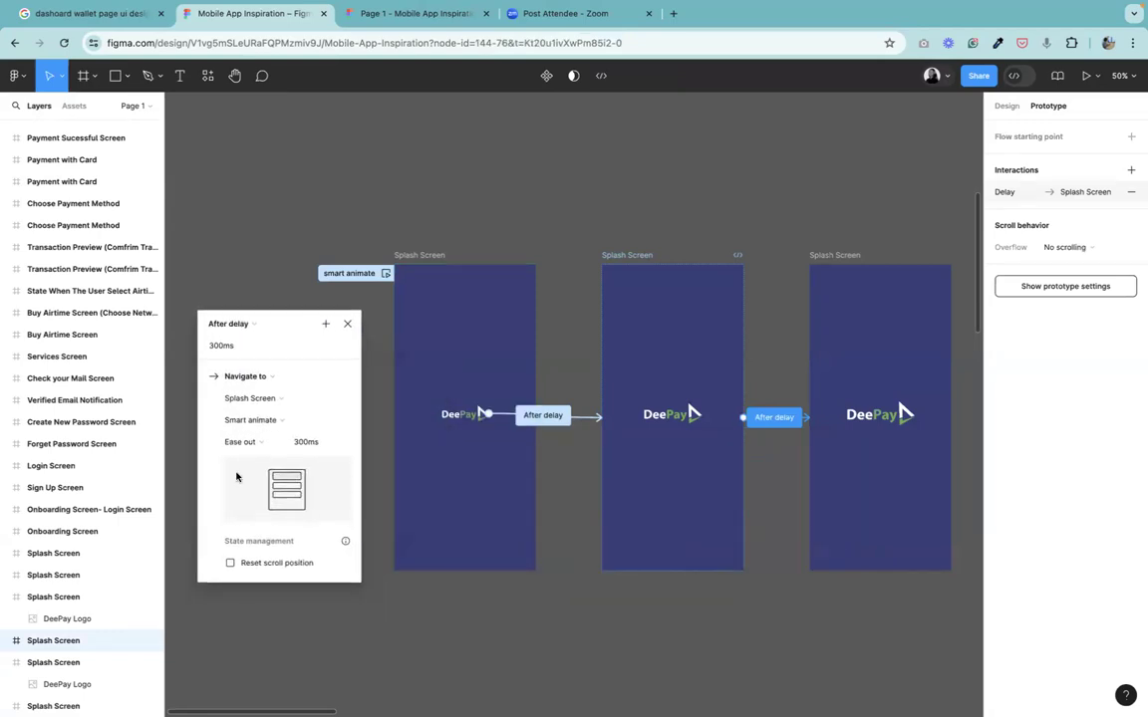
left_click(229, 563)
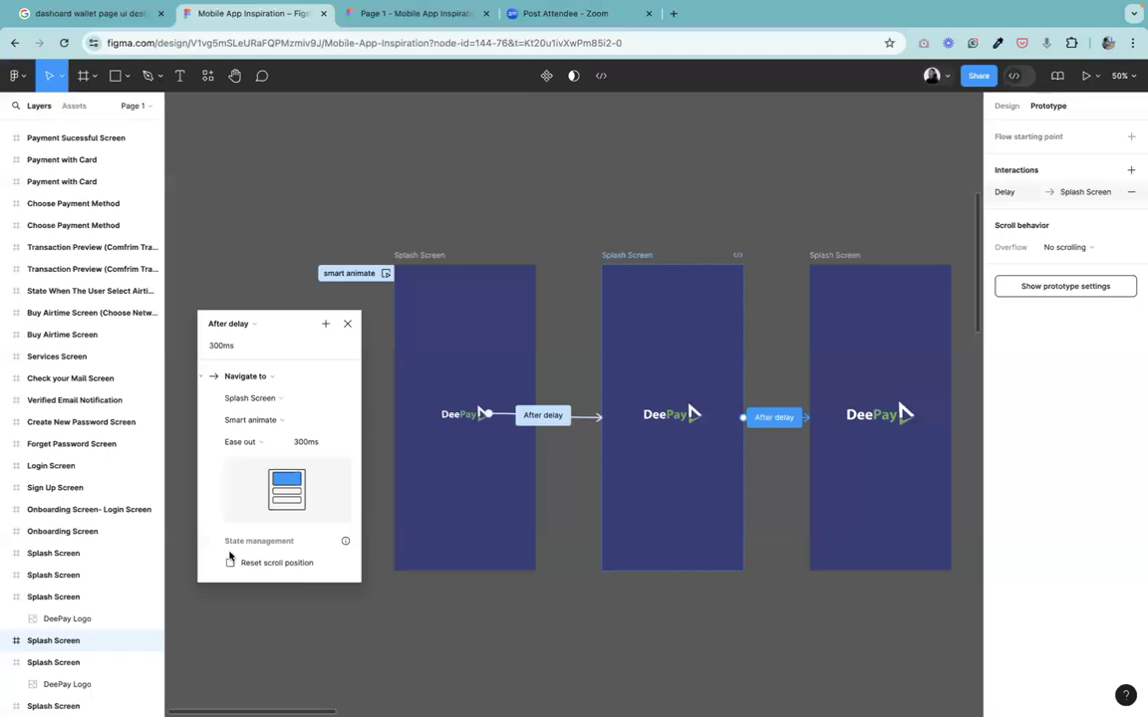
left_click(656, 132)
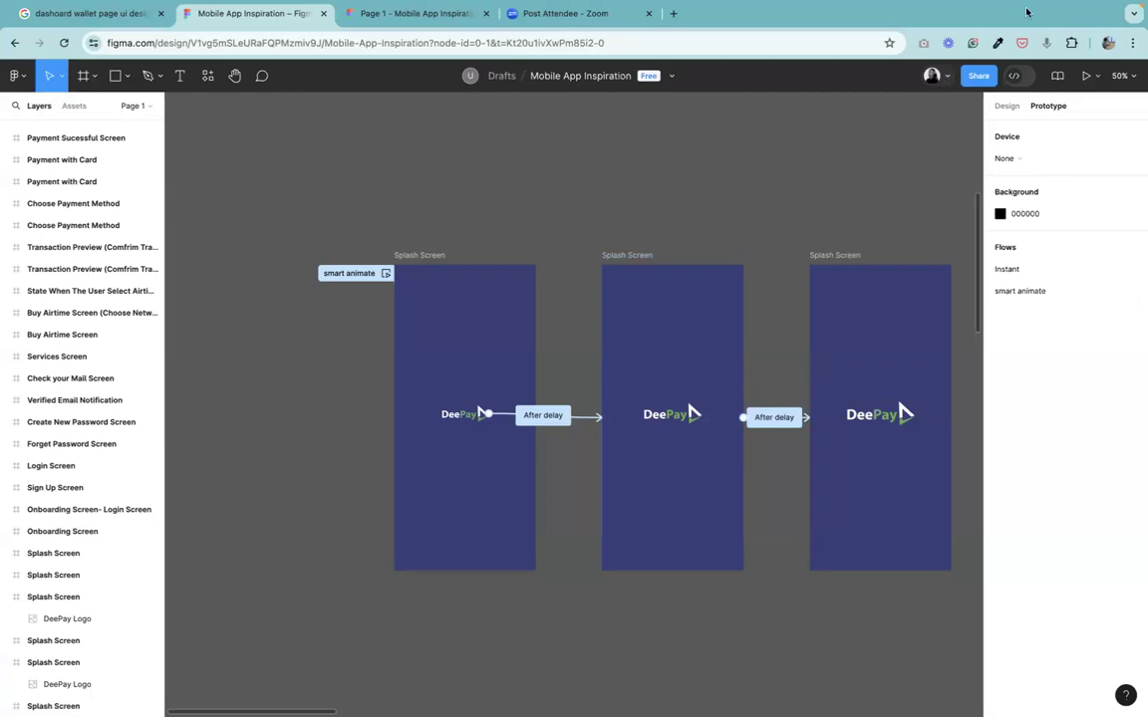
left_click(953, 10)
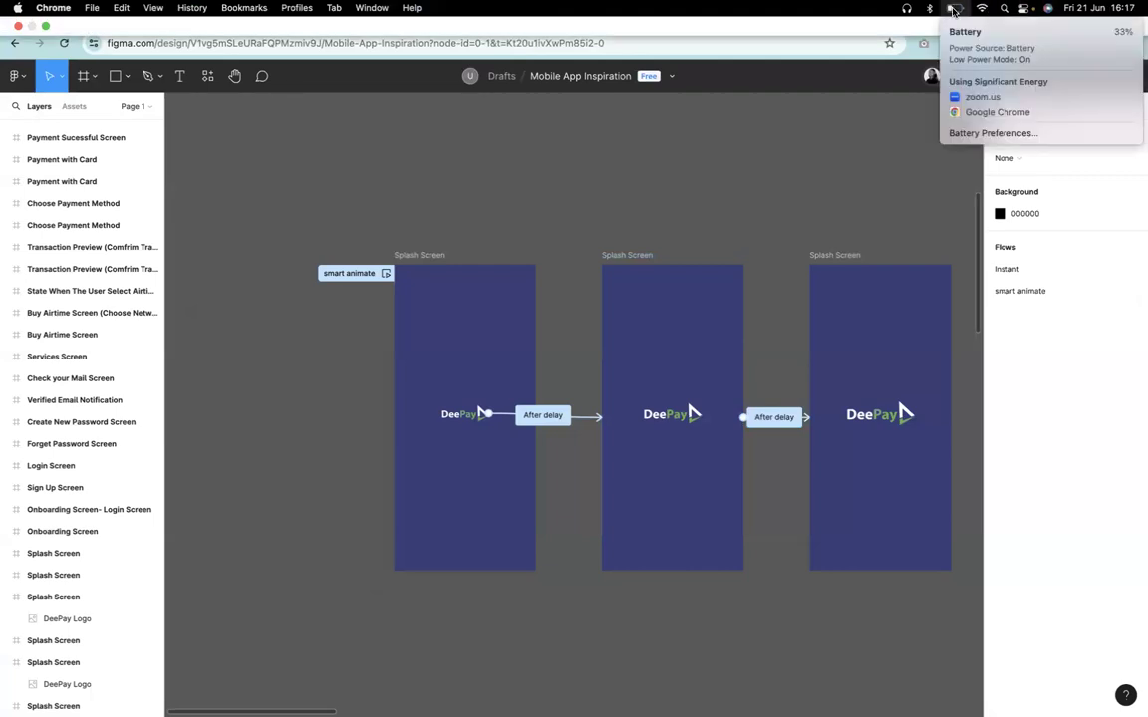
left_click(870, 146)
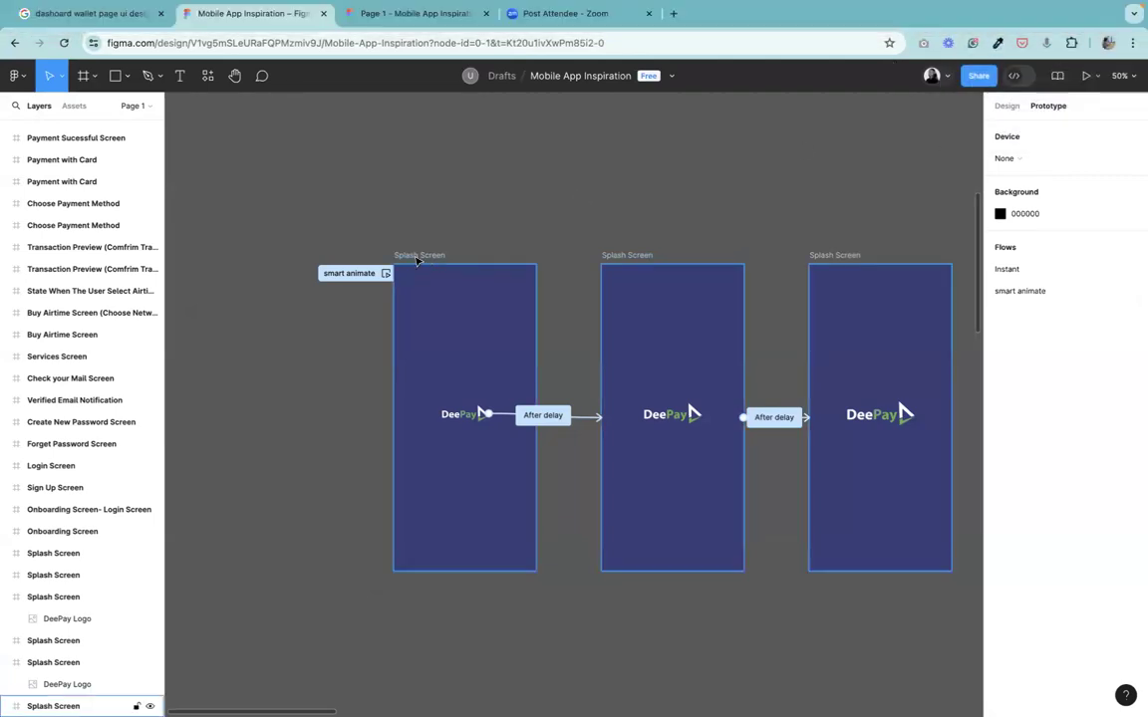
Present the prototype from the first splash frame and set the viewer scaling to Fit to screen.
left_click(418, 257)
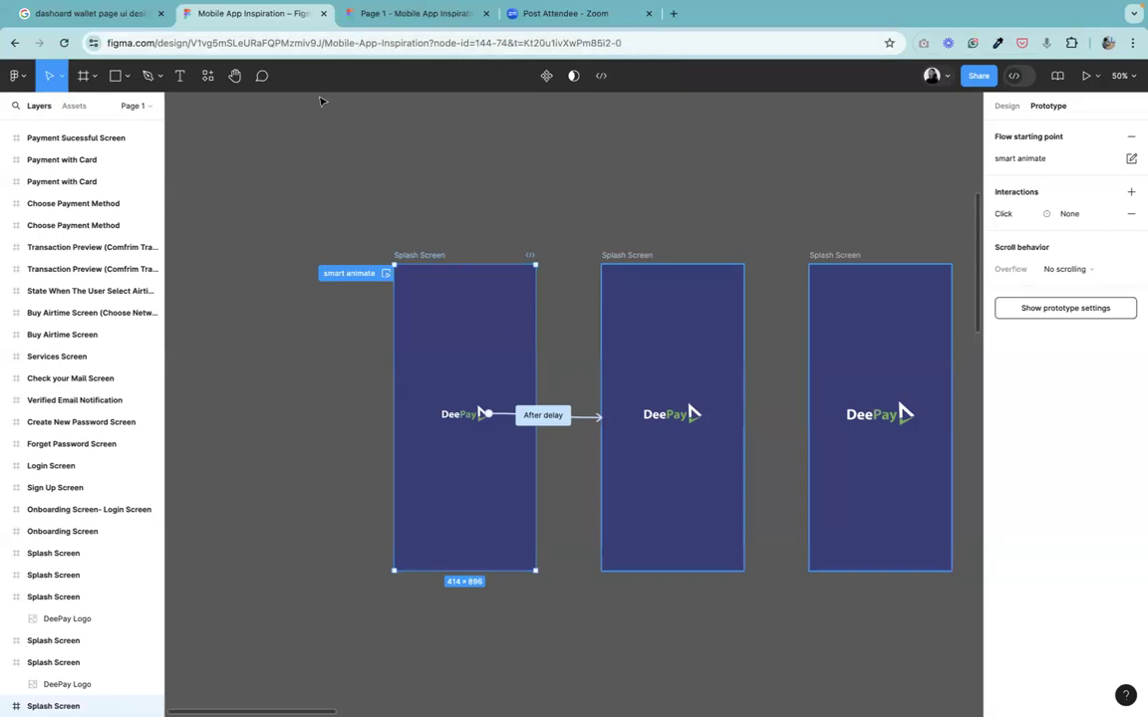
left_click(1085, 76)
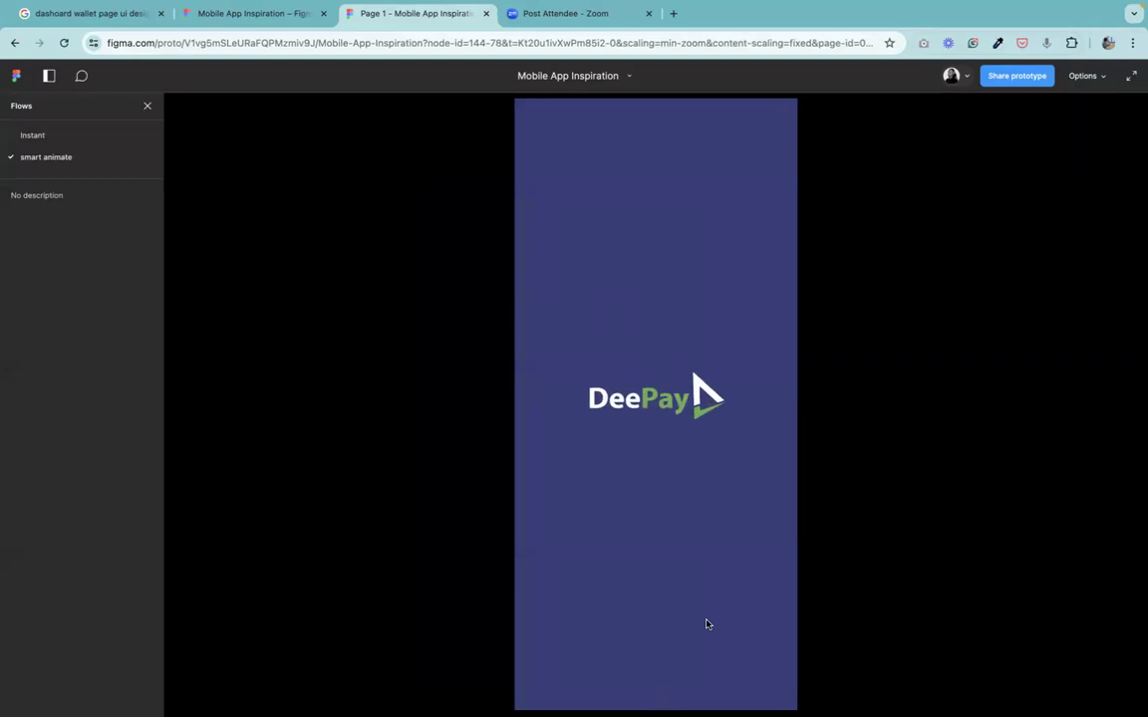
left_click(60, 138)
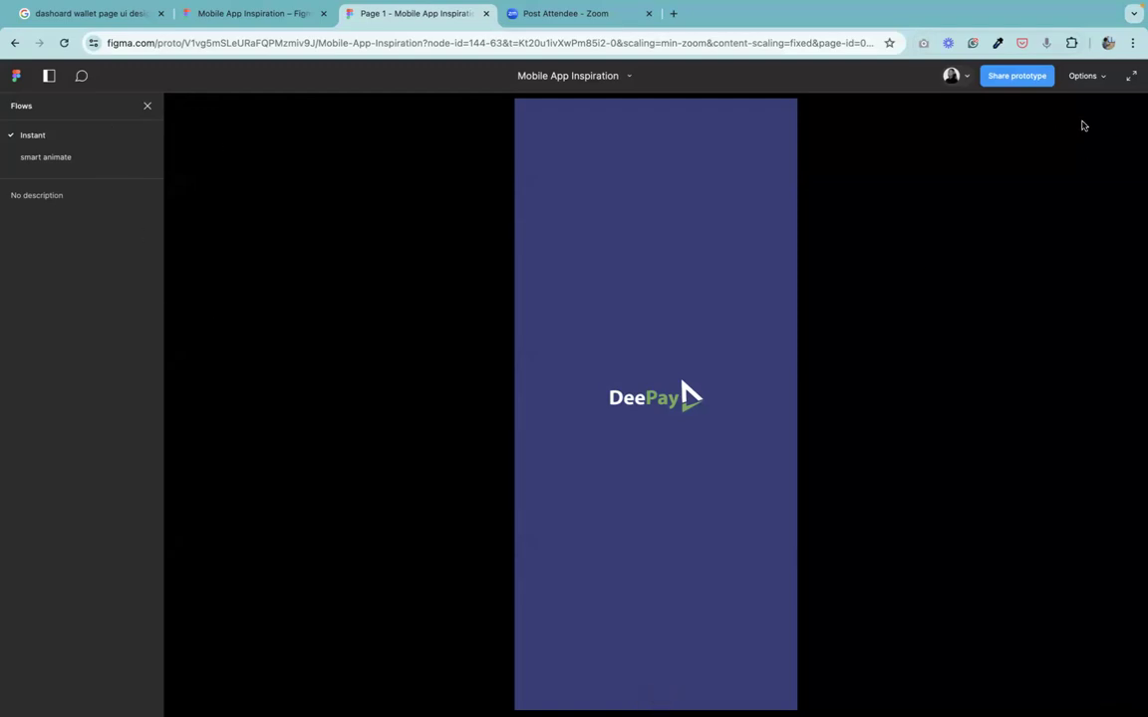
left_click(1093, 75)
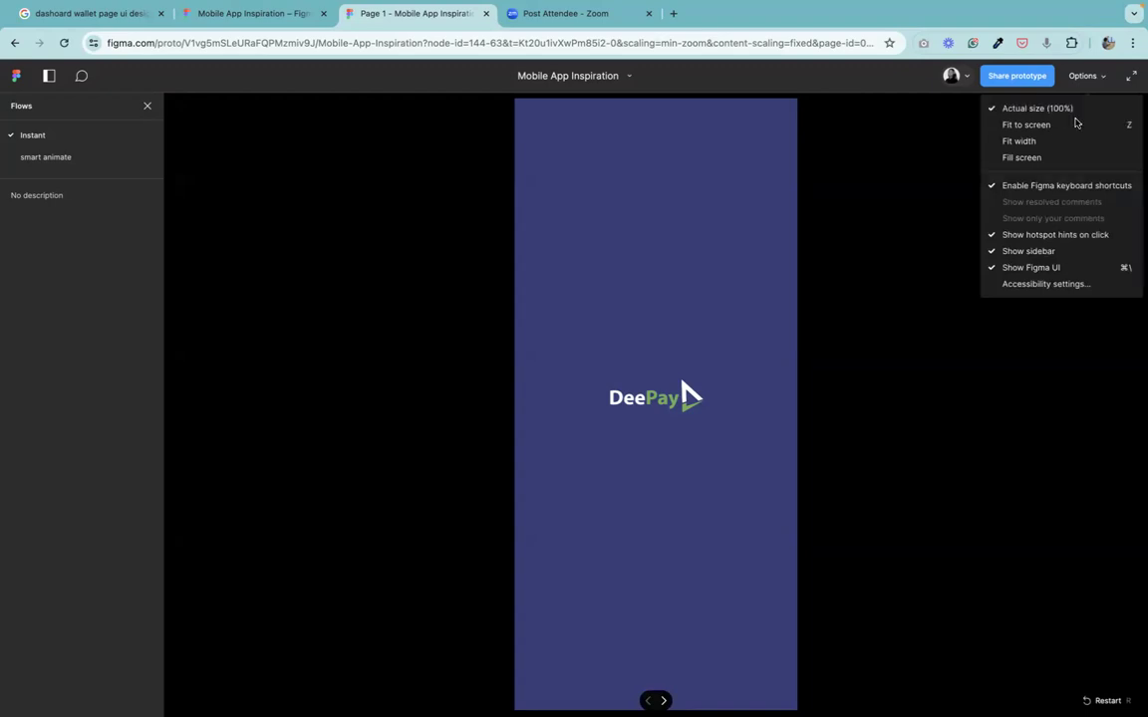
left_click(1023, 142)
left_click(1076, 76)
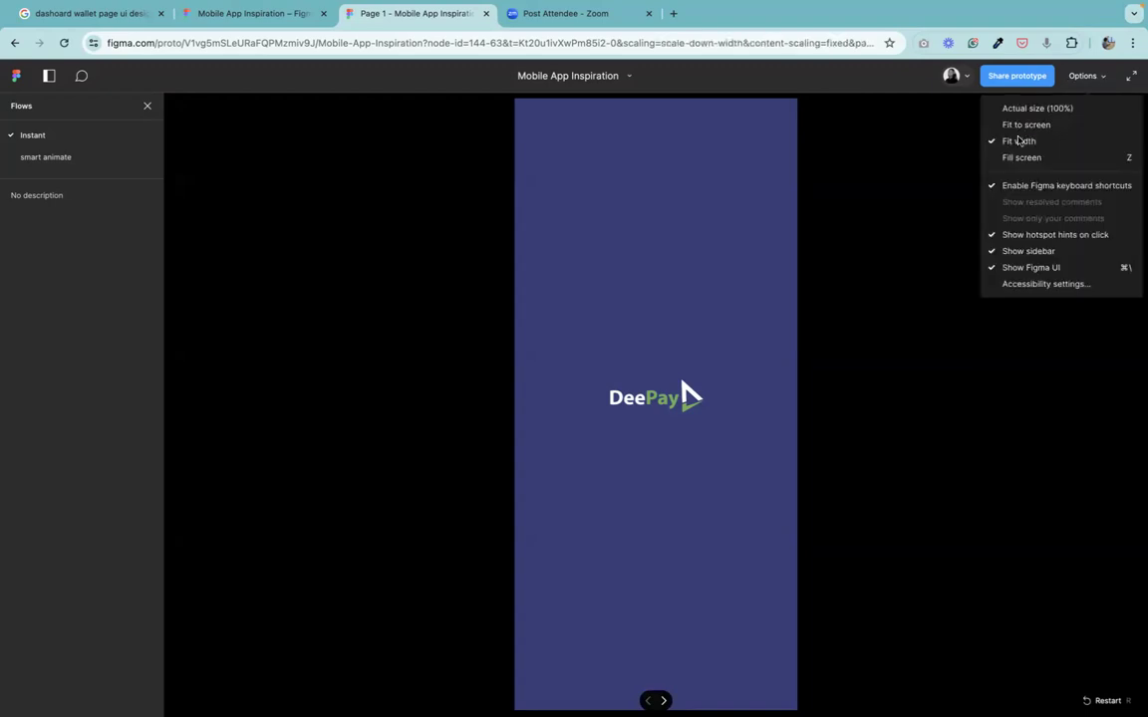
left_click(1035, 123)
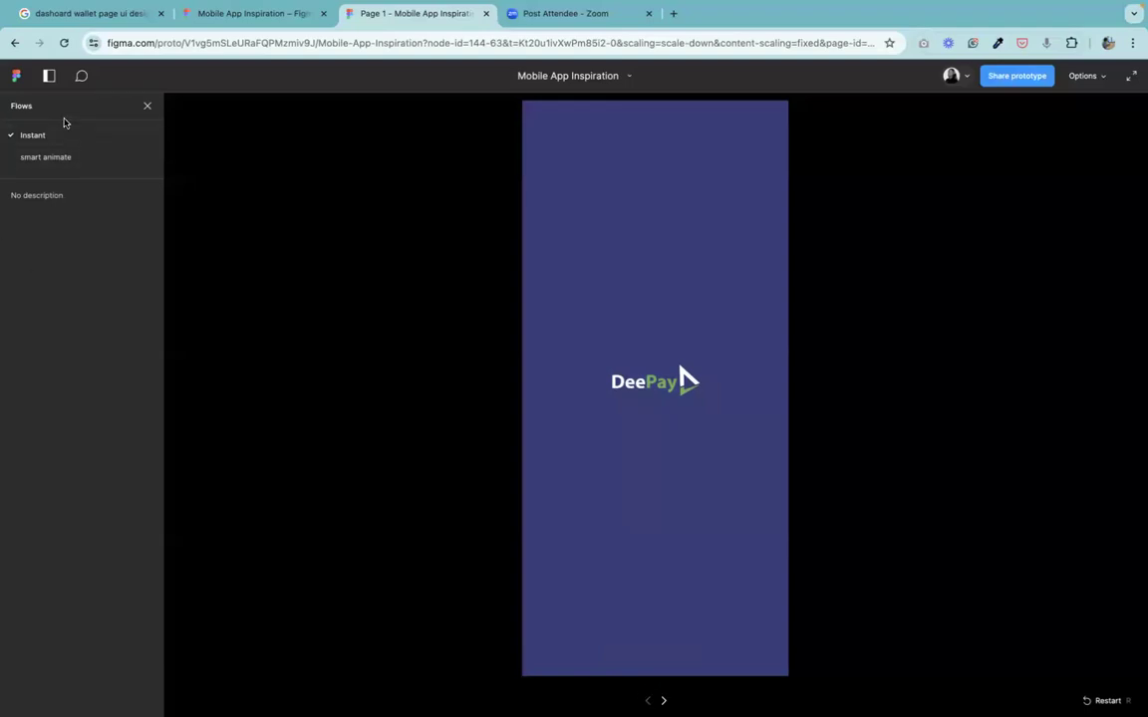
Replay the smart animate and Instant flows in the prototype viewer to compare them.
left_click(52, 160)
left_click(29, 135)
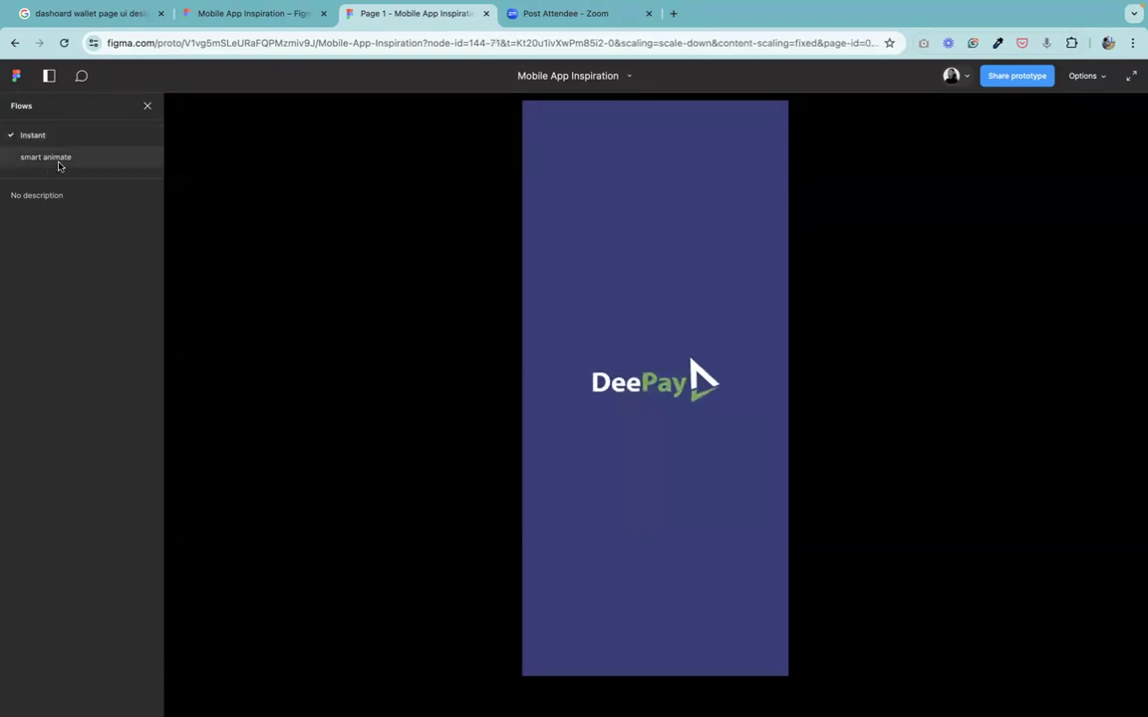
left_click(58, 165)
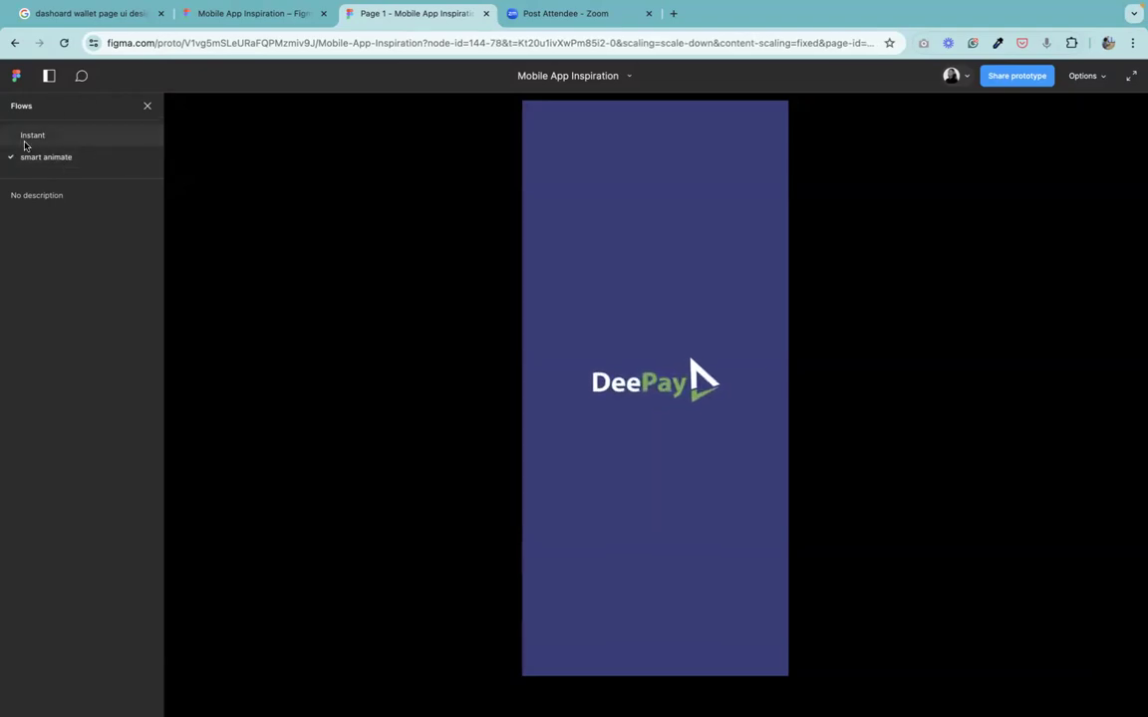
left_click(25, 145)
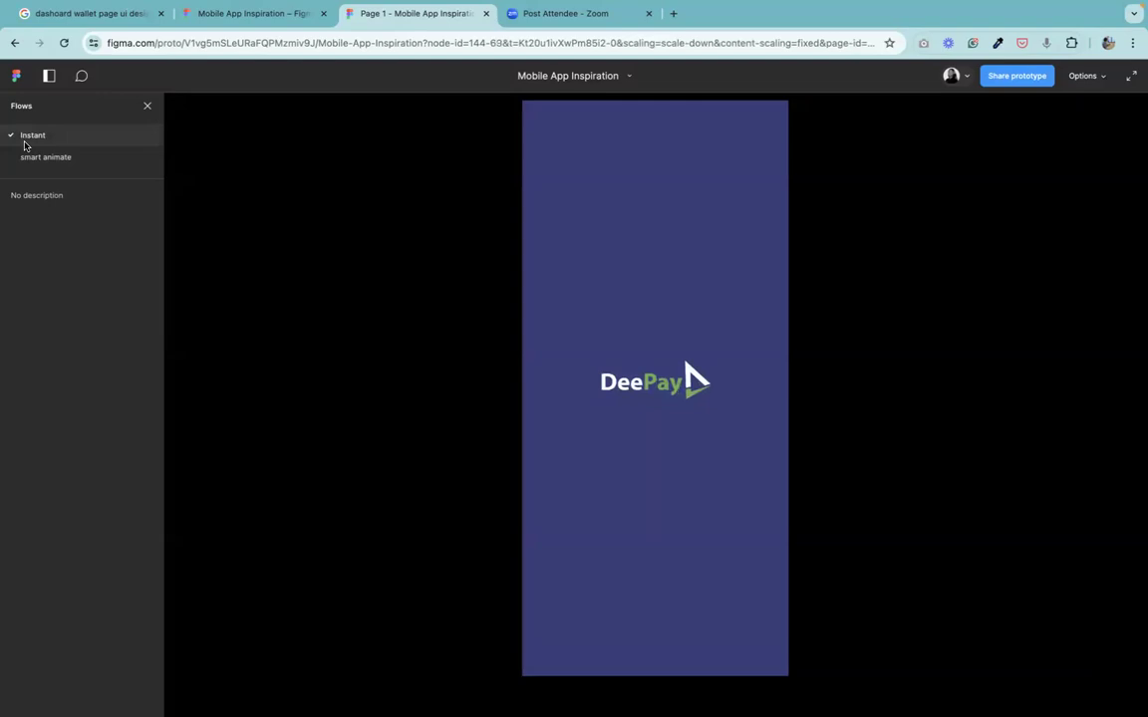
left_click(72, 166)
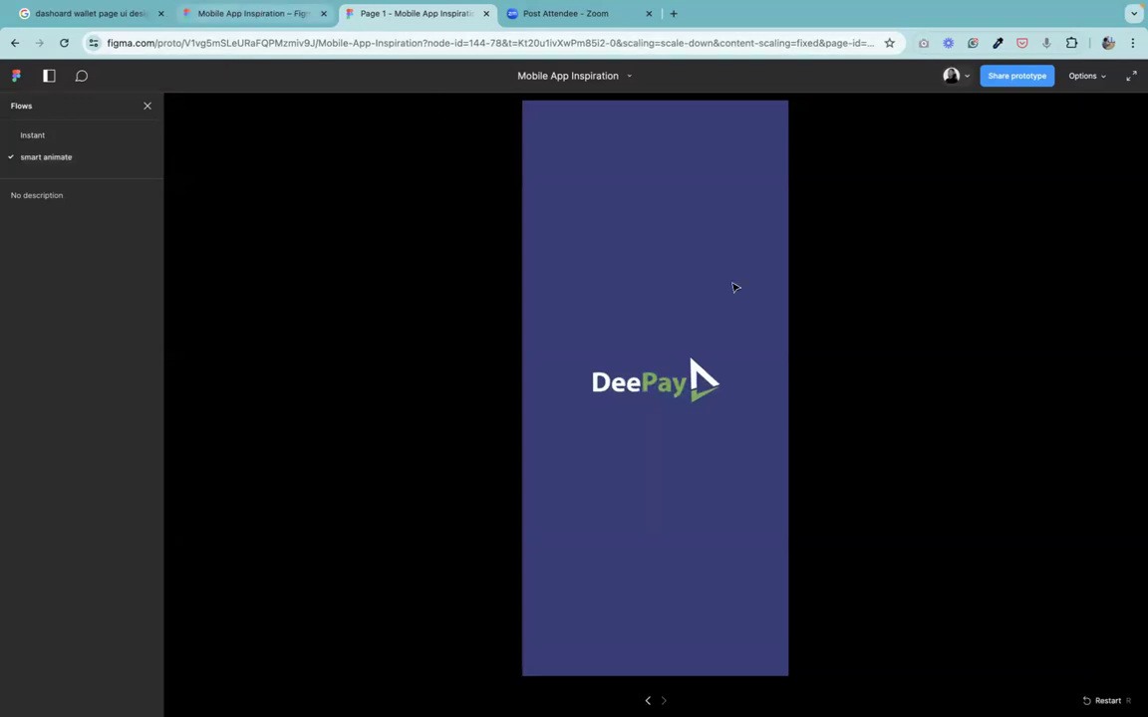
Change the first frame's after-delay transition easing to Ease in.
key("ctrl+shift+Tab")
left_click(546, 415)
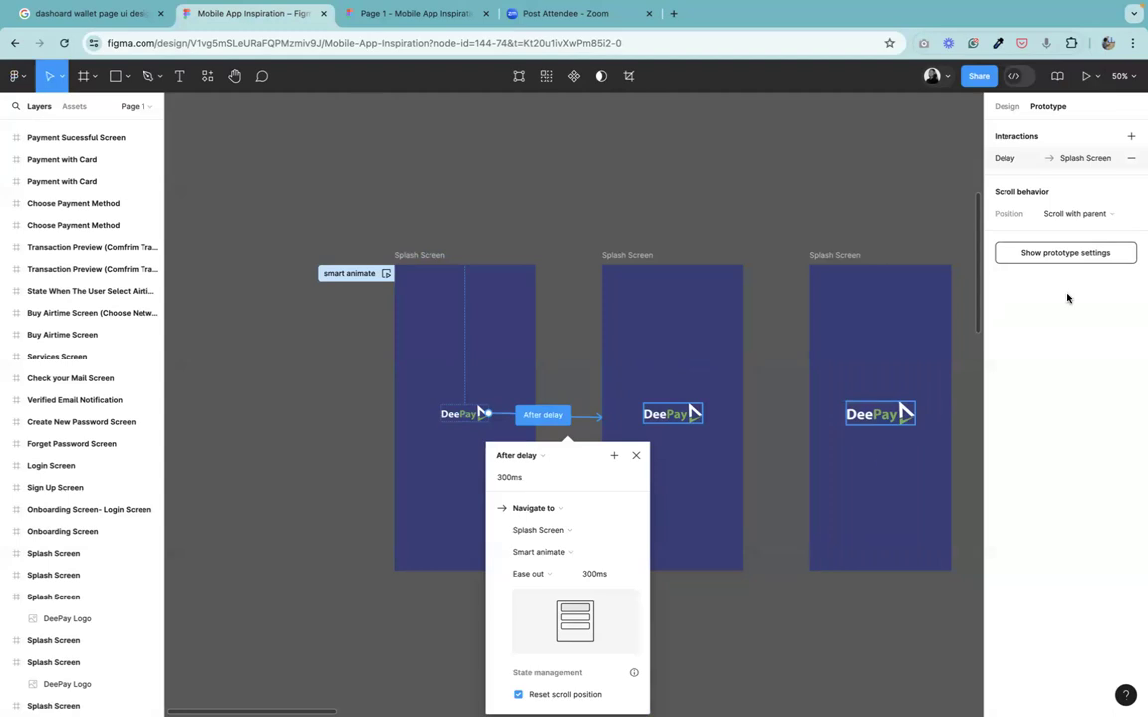
left_click(544, 578)
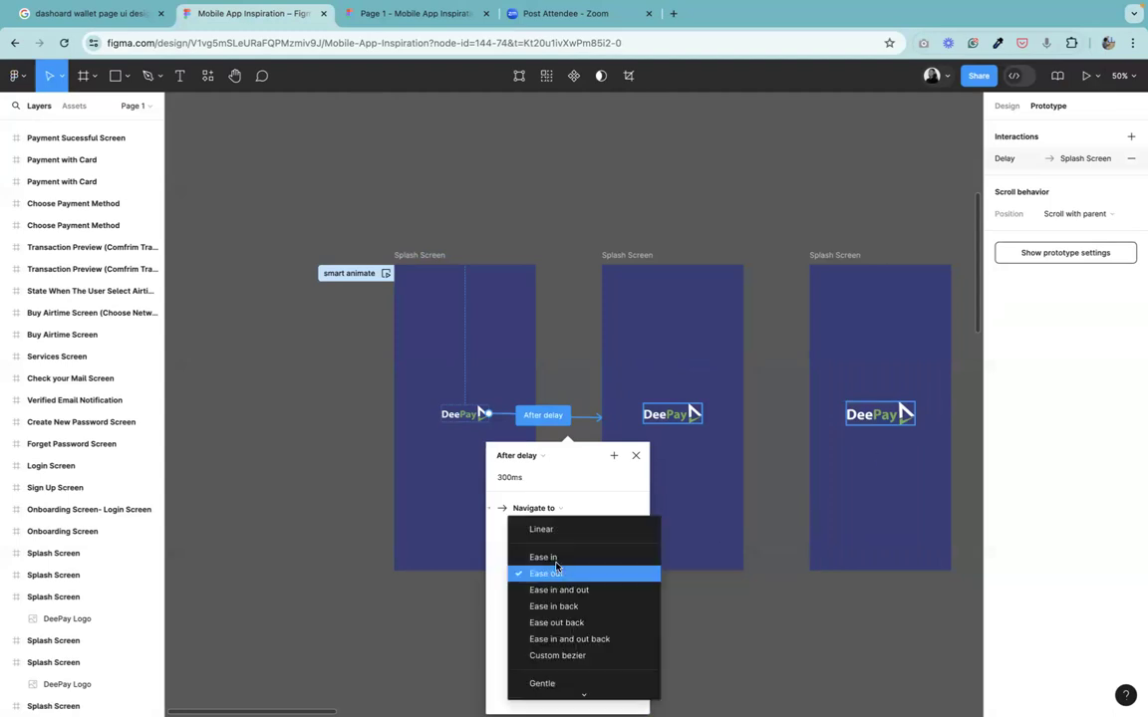
left_click(554, 558)
left_click(728, 613)
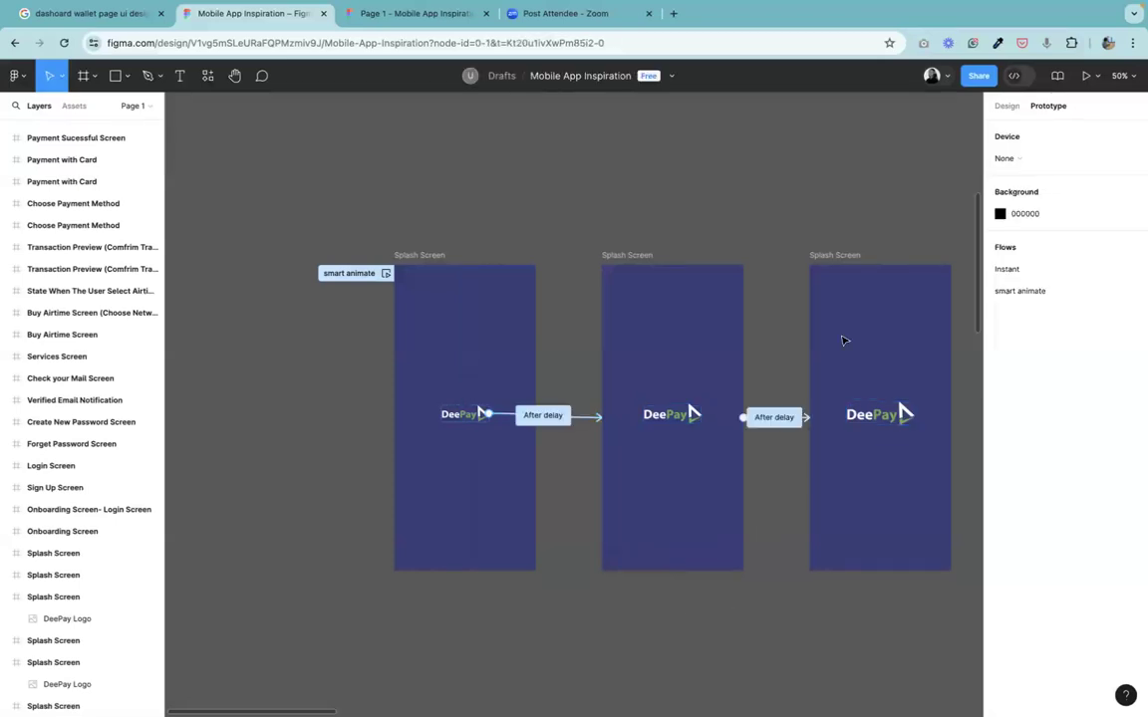
left_click(769, 416)
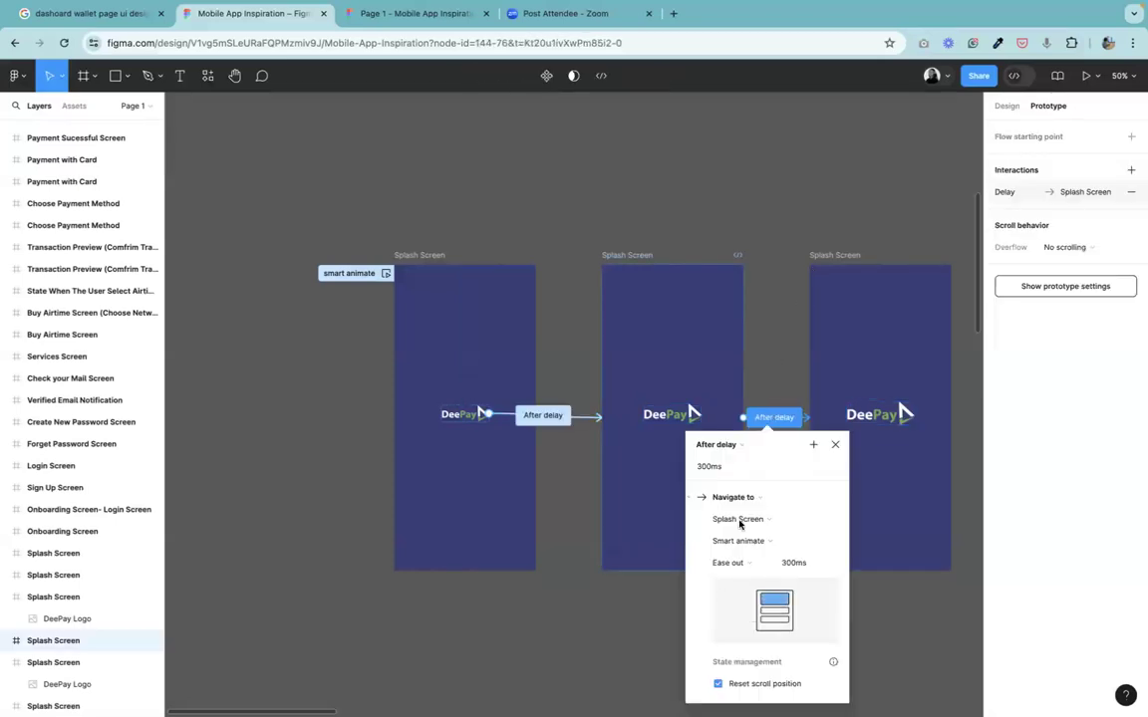
left_click(746, 565)
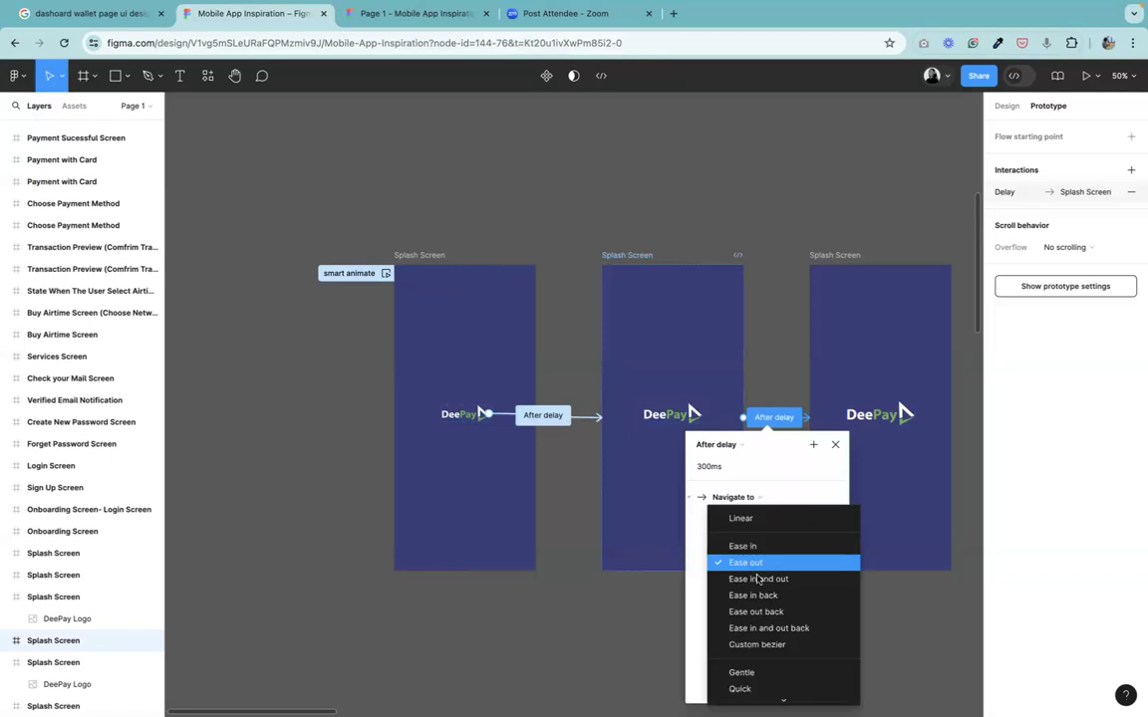
left_click(782, 543)
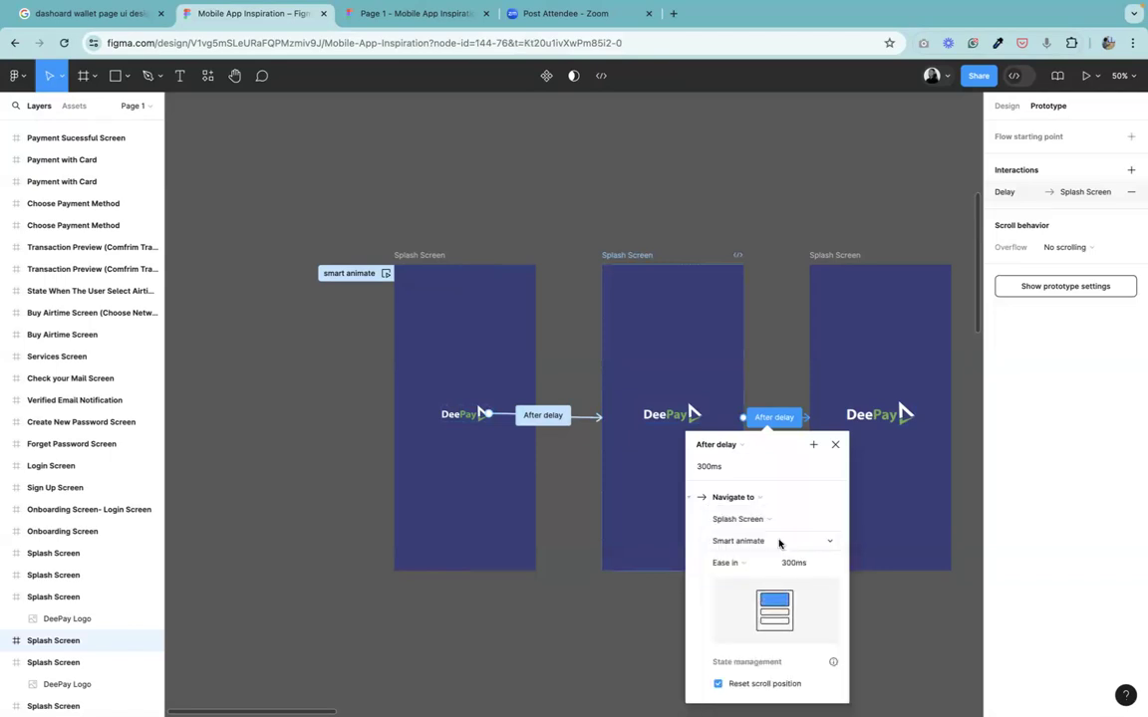
left_click(755, 562)
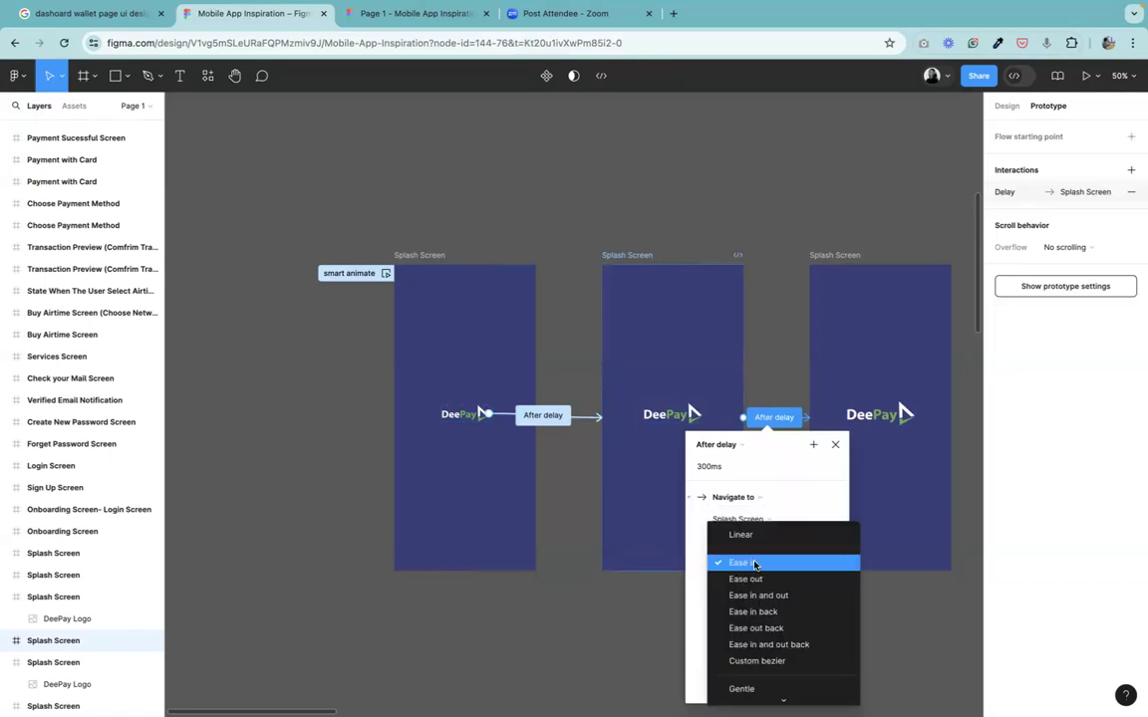
left_click(754, 581)
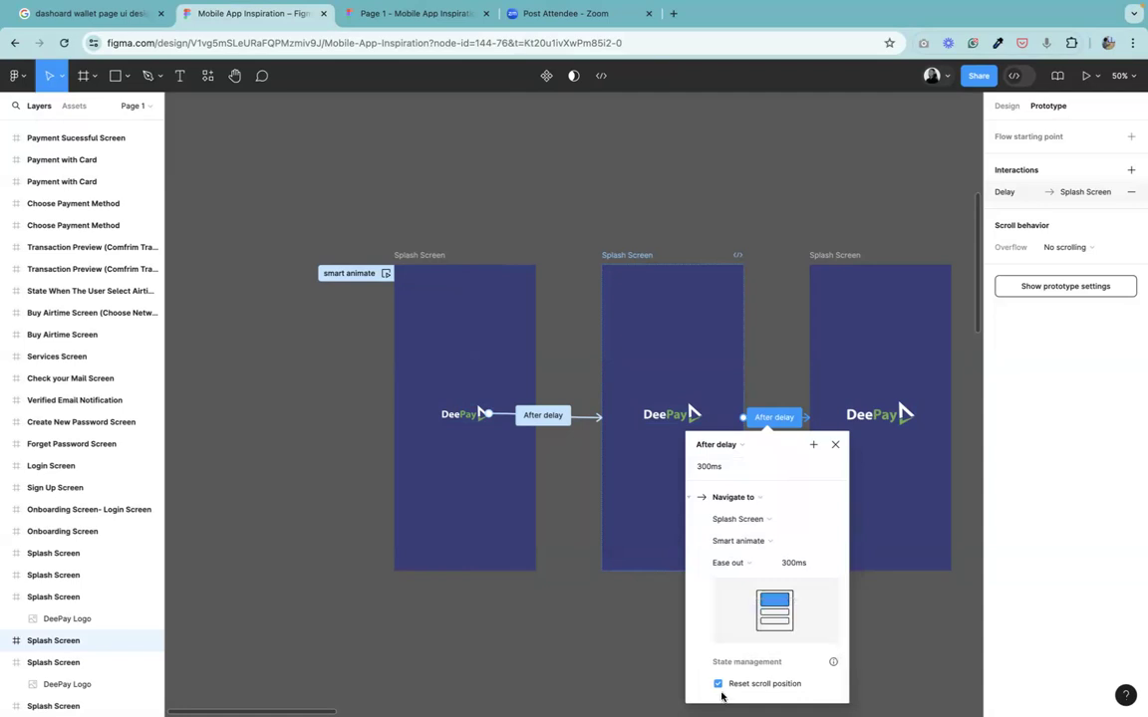
left_click(835, 445)
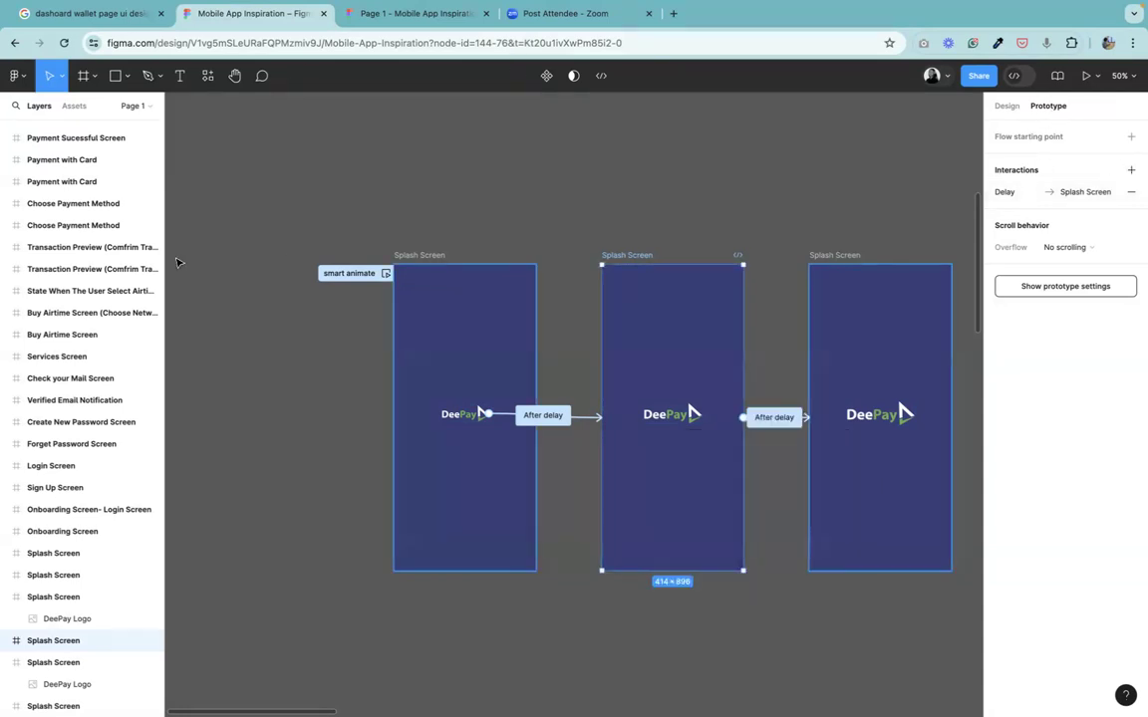
Present the smart animate flow again from the first splash frame and return to the editor.
left_click(408, 257)
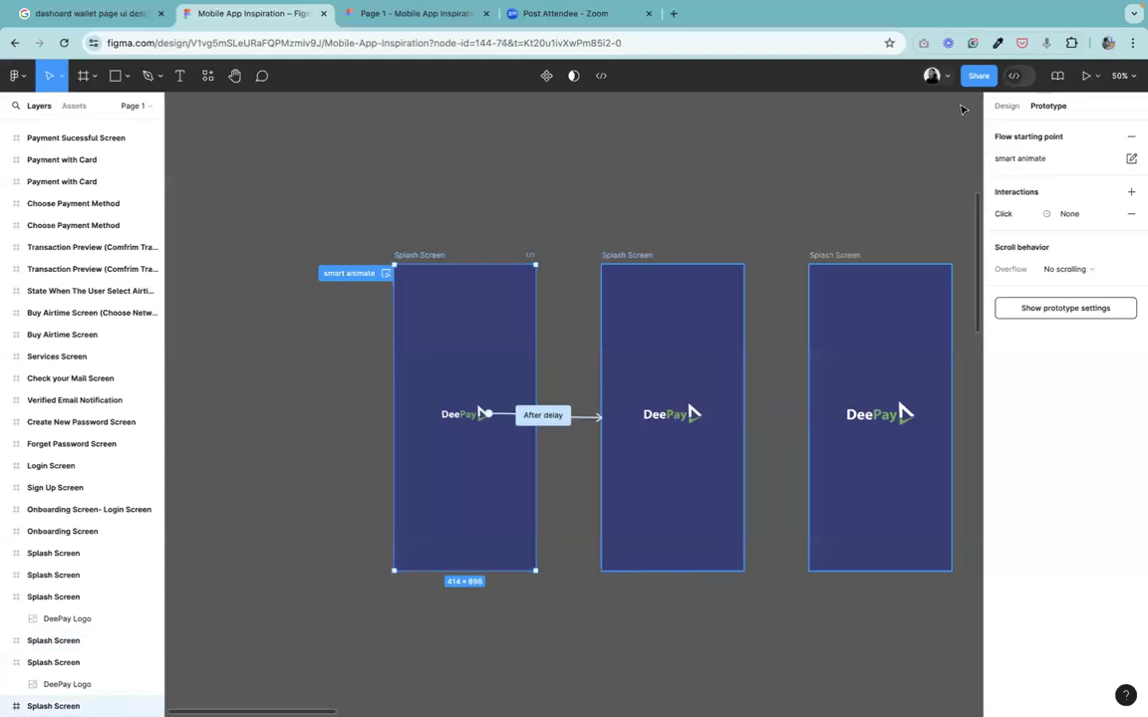
left_click(1093, 77)
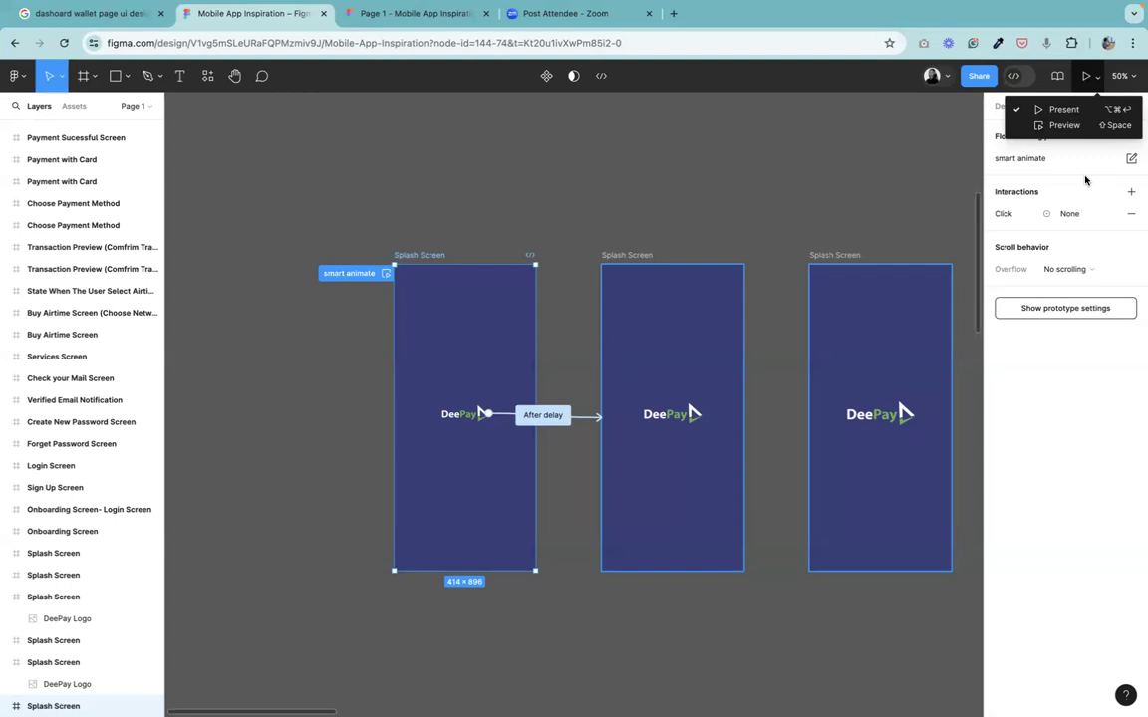
left_click(1063, 111)
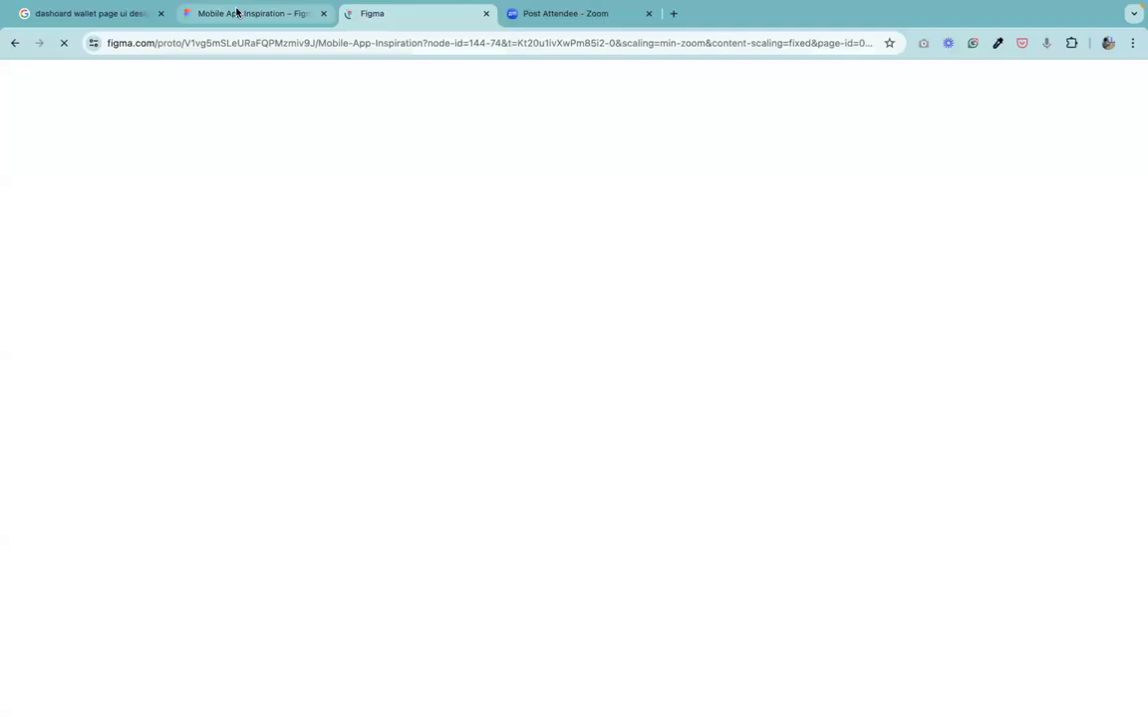
left_click(236, 12)
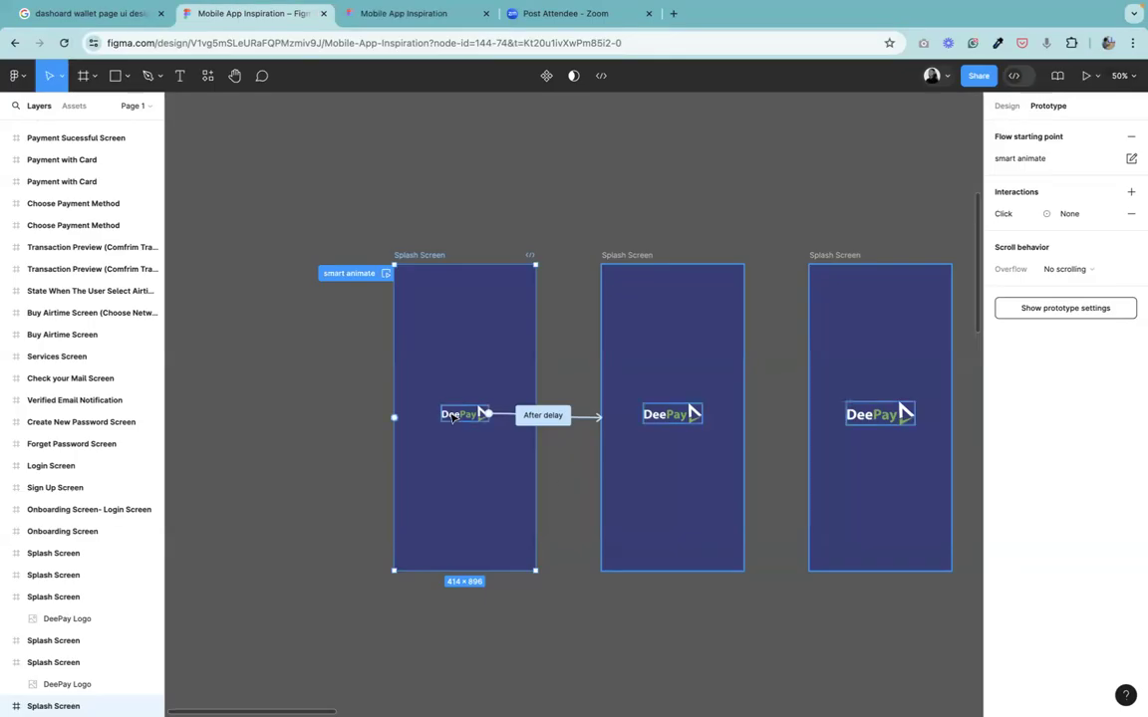
Inspect the DeePay logo sizes in the first and second splash frames.
left_click(1008, 105)
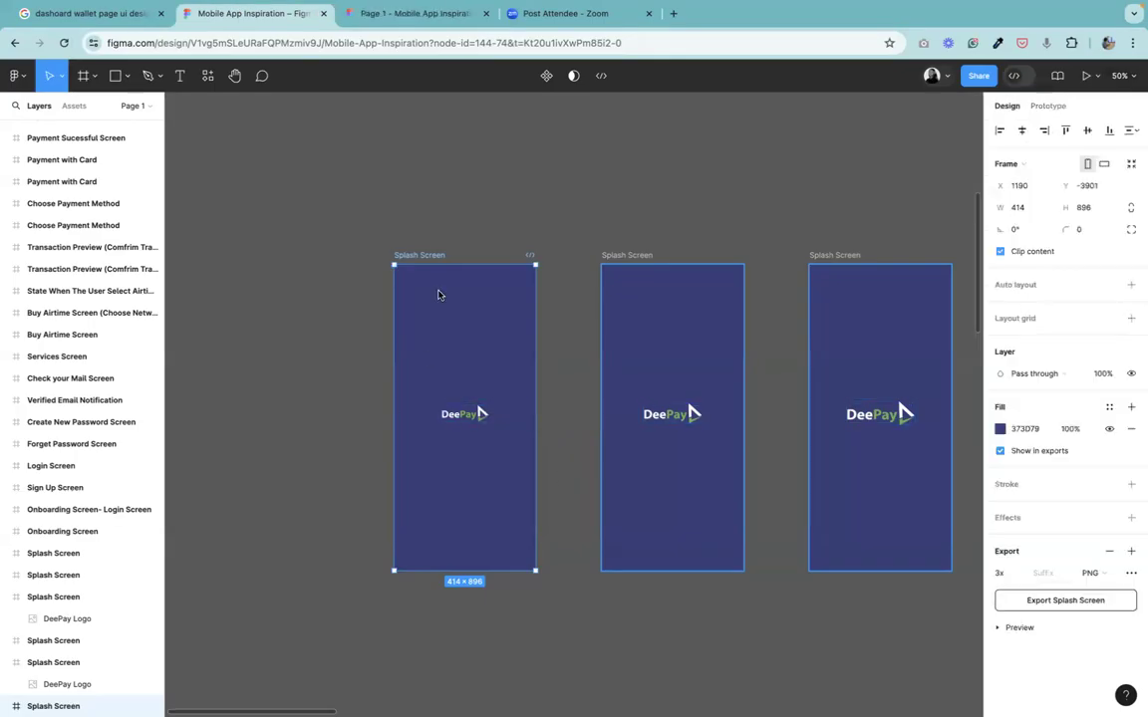
left_click(456, 420)
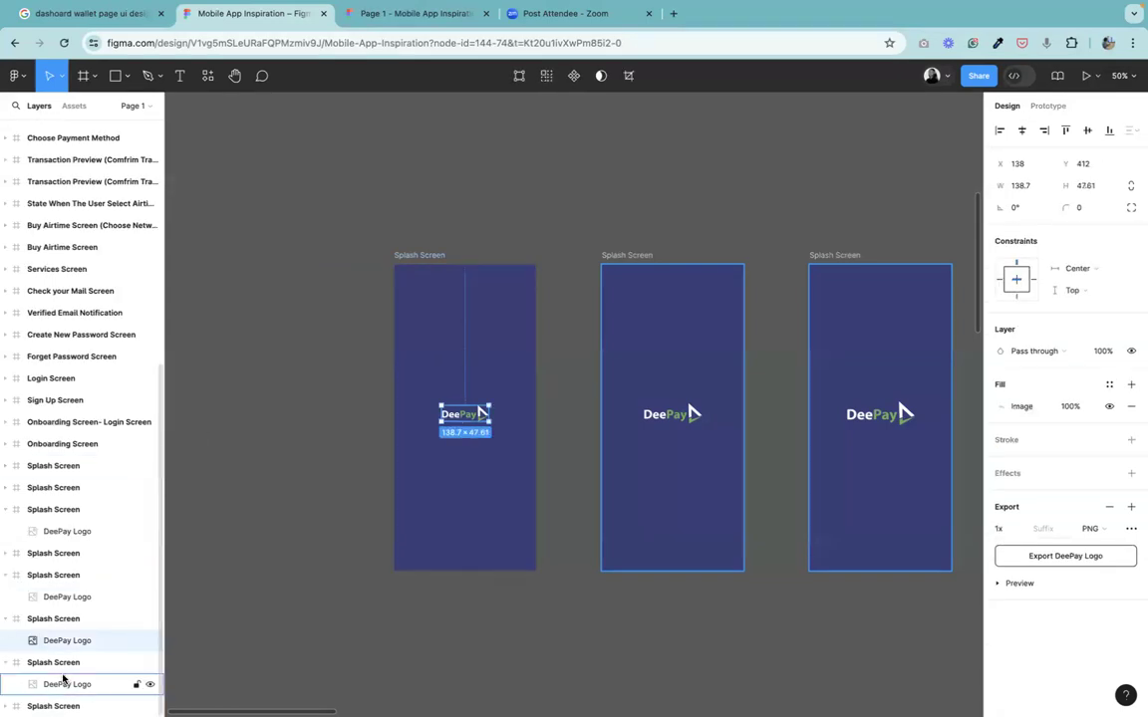
left_click(670, 415)
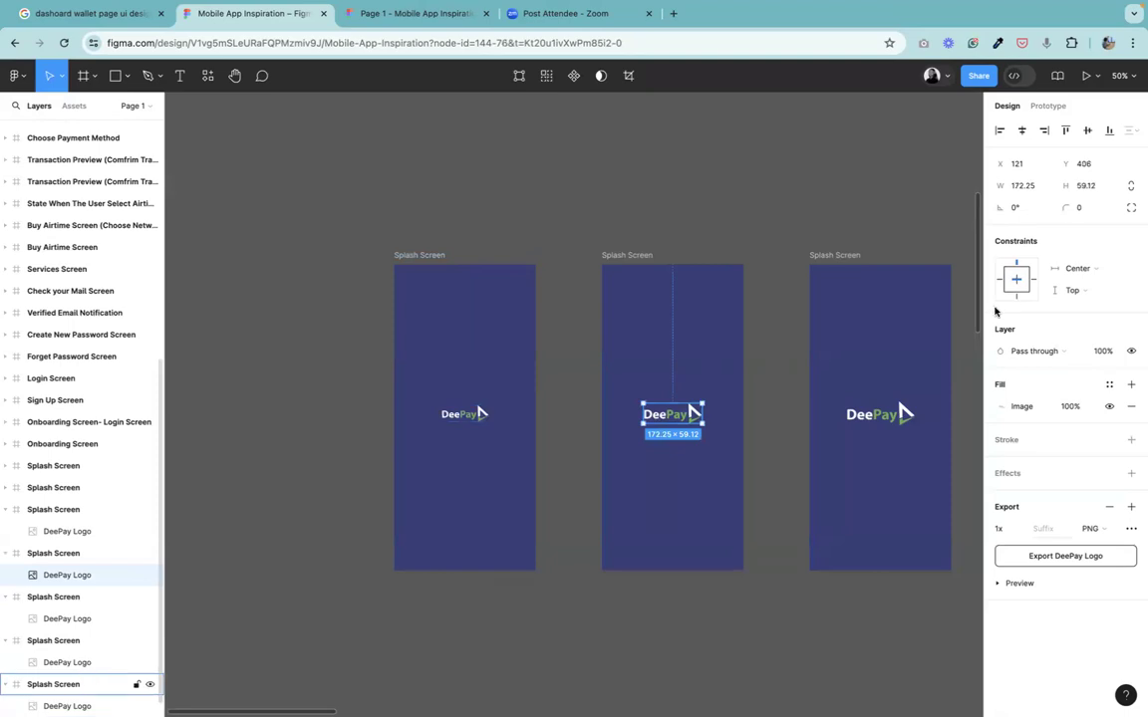
Inspect the DeePay logo size in the third splash frame.
left_click(871, 422)
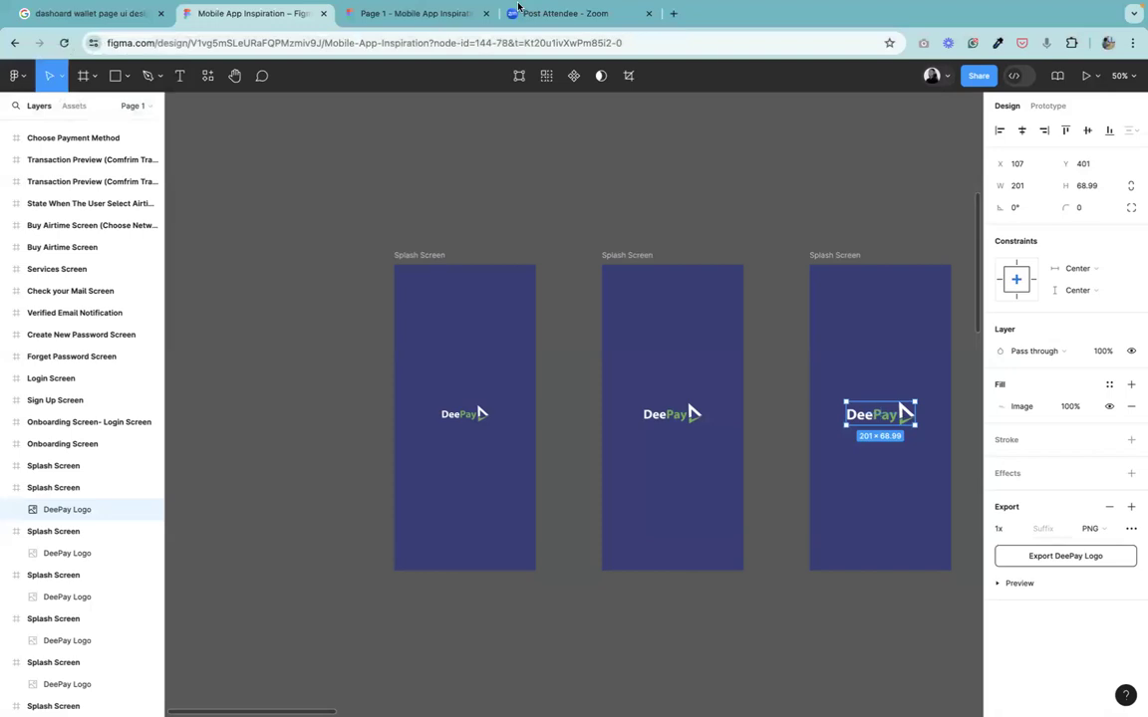
left_click(637, 111)
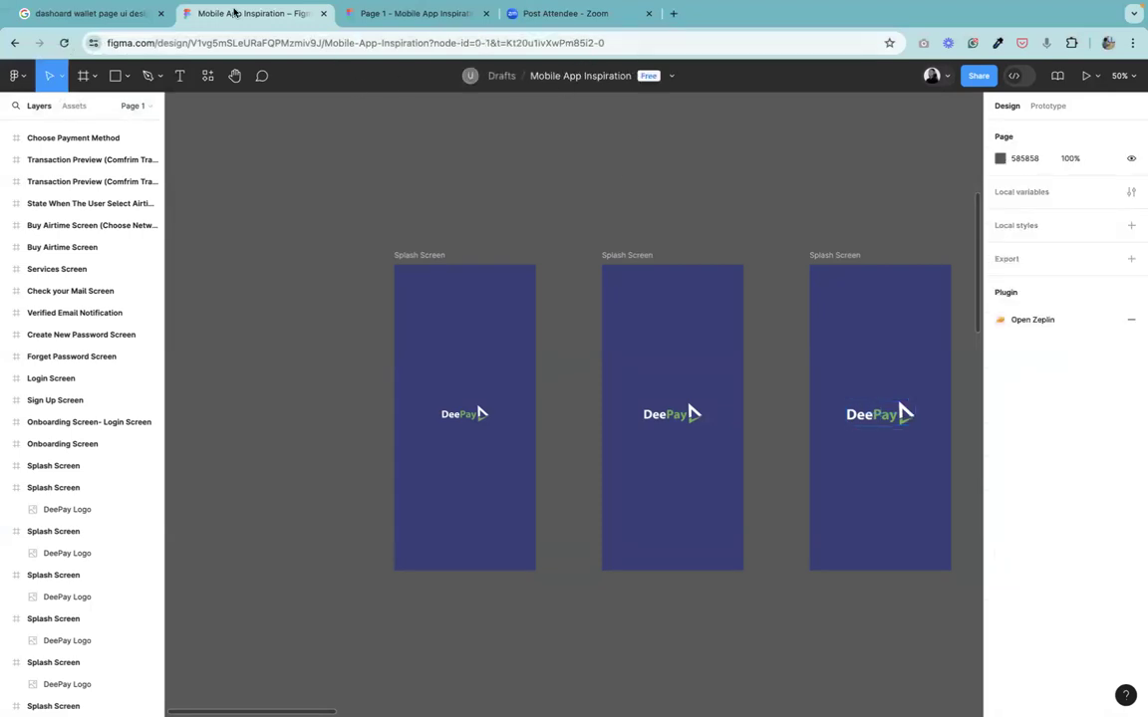
Switch to the prototype viewer, replay the Instant and smart animate flows, and close the viewer tab.
left_click(408, 14)
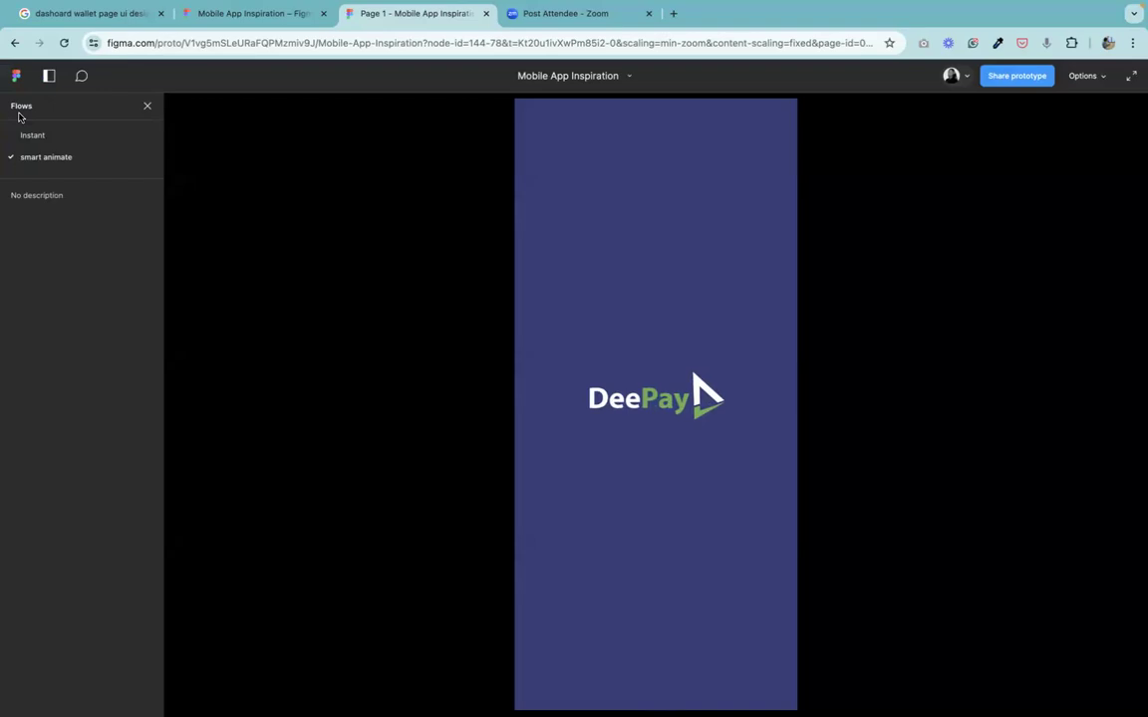
left_click(34, 138)
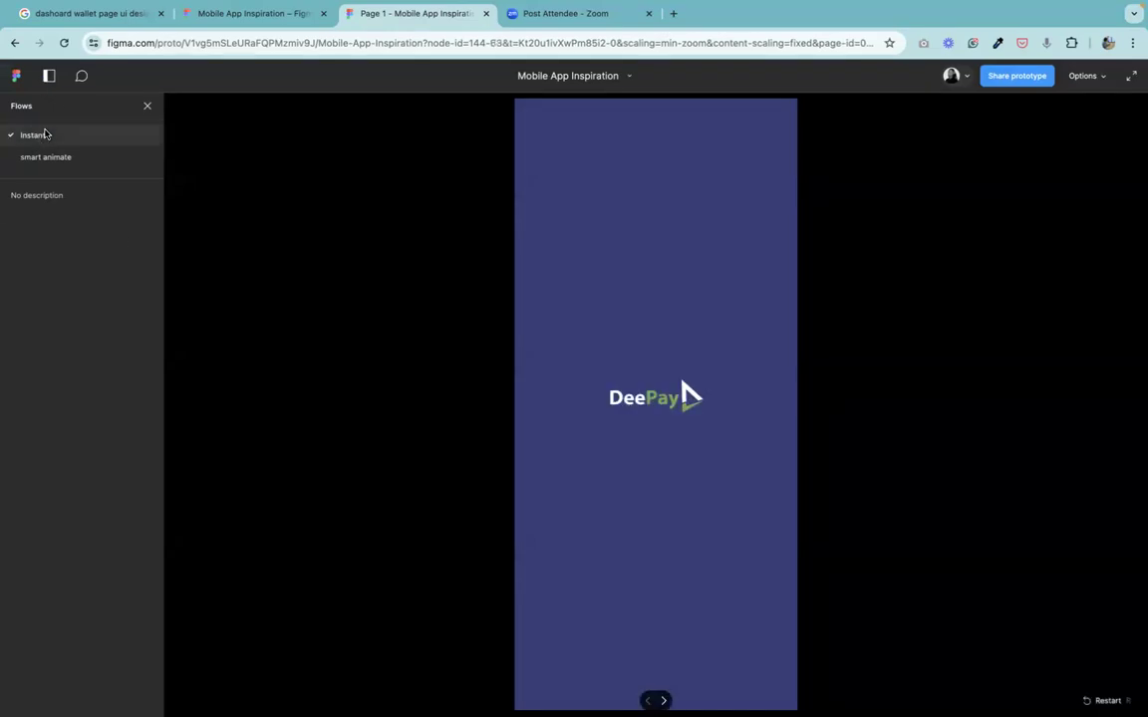
left_click(47, 157)
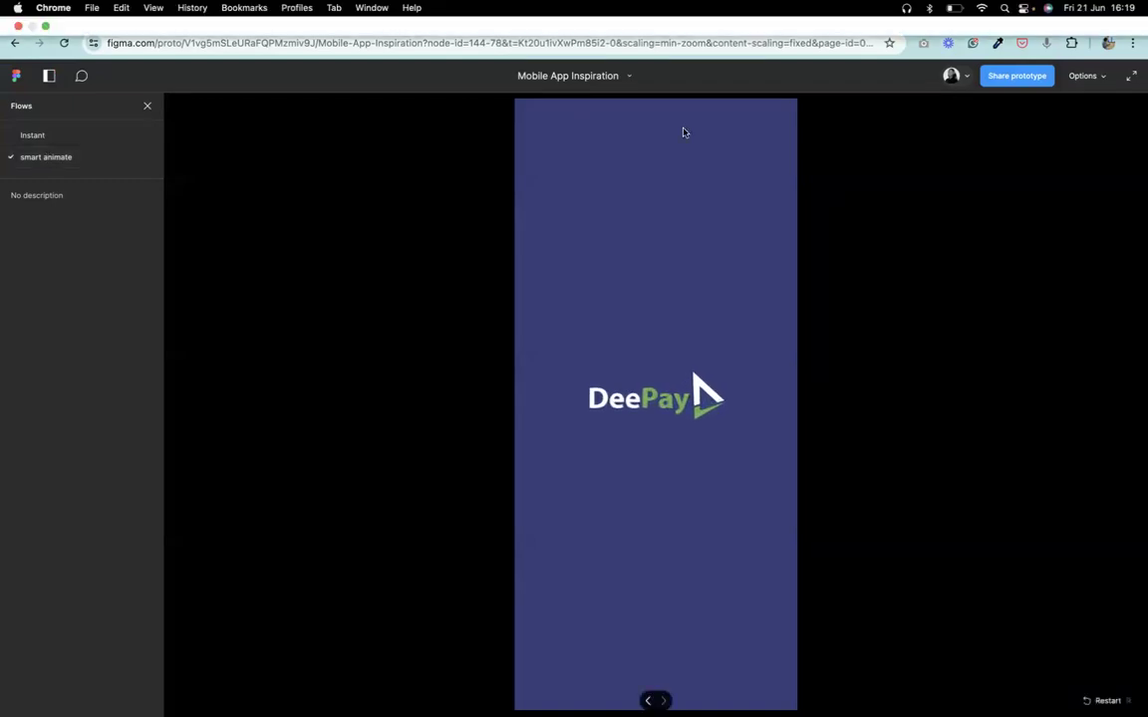
key("super+w")
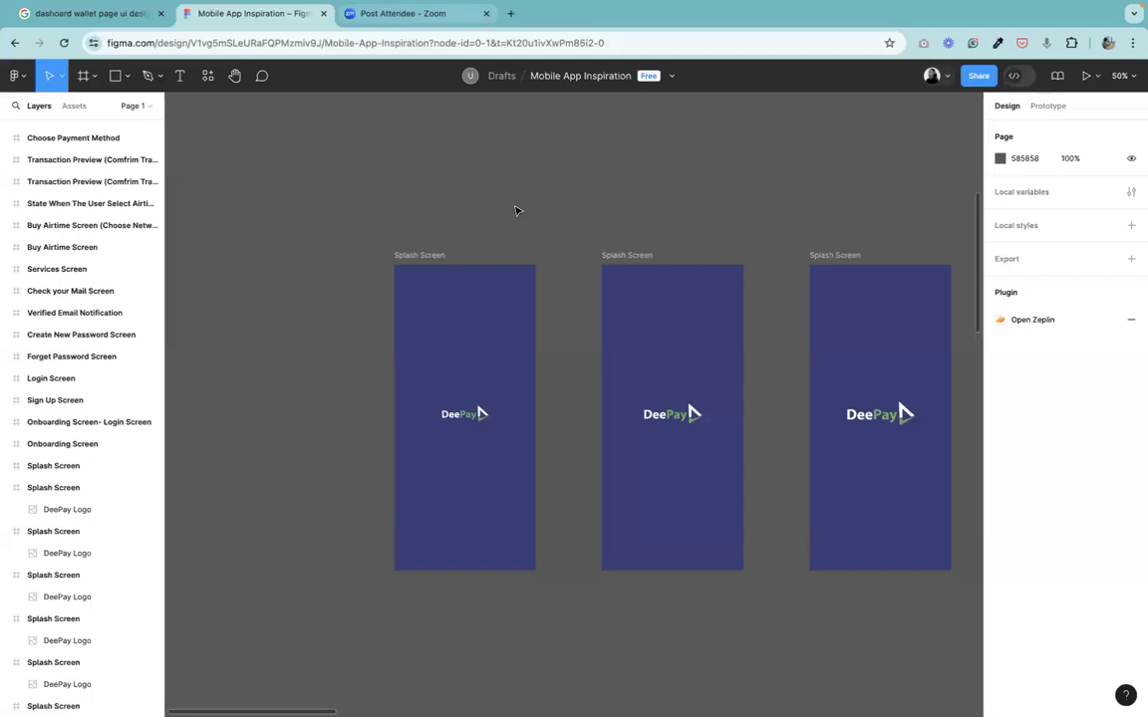
Select the three standalone splash frames and move them lower on the canvas.
scroll(519, 438, "down", 5)
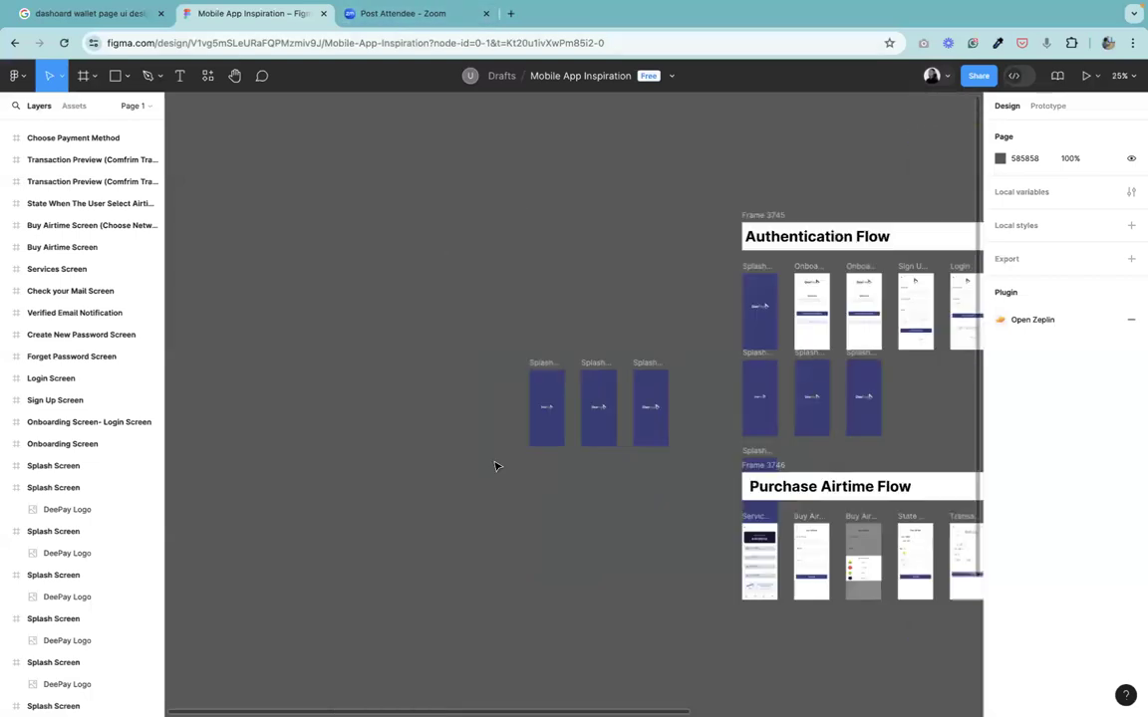
left_click(239, 86)
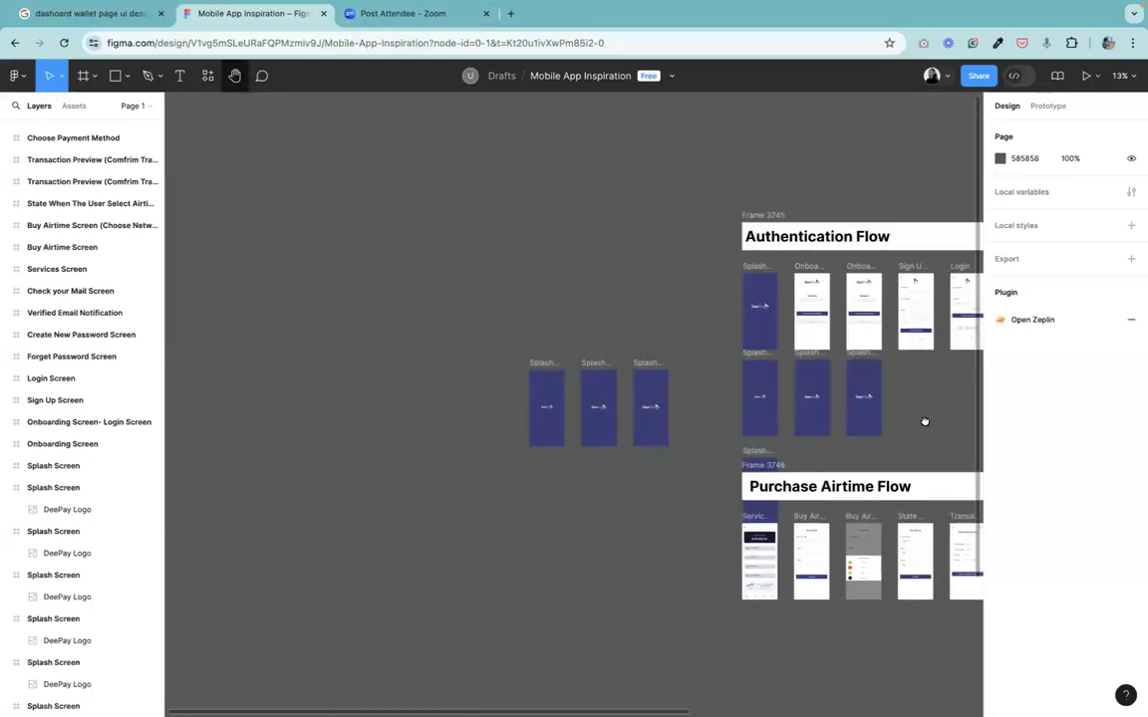
left_click_drag(925, 422, 397, 463)
scroll(403, 404, "right", 5)
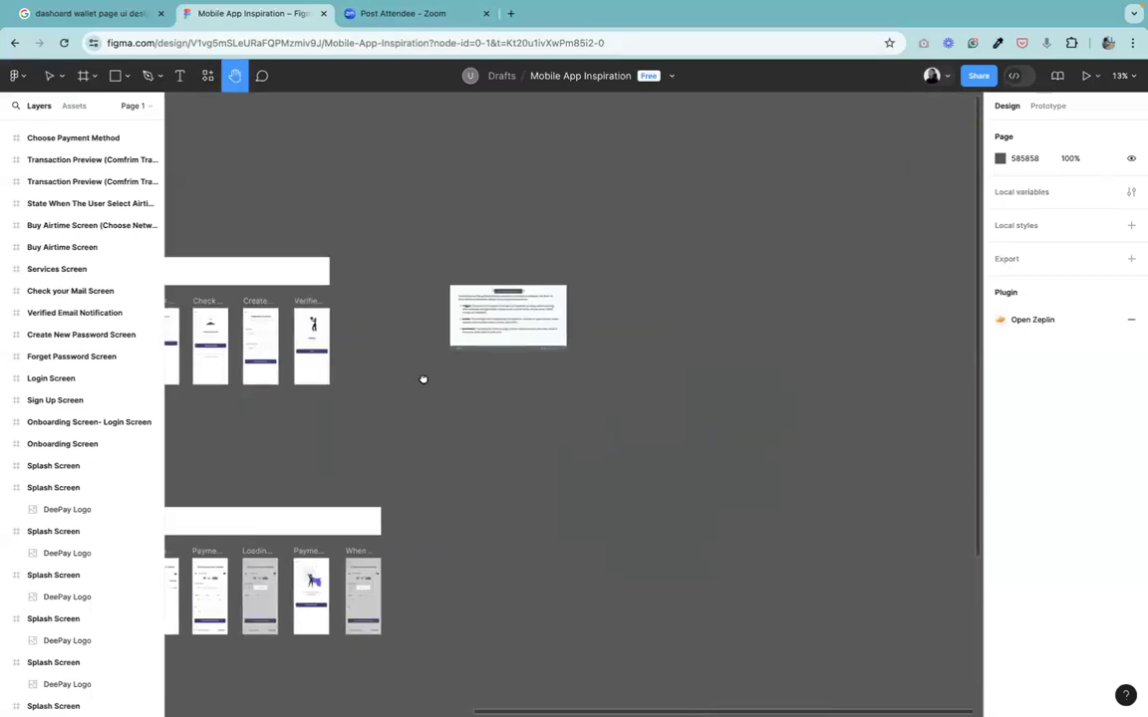
scroll(608, 435, "left", 3)
scroll(608, 436, "up", 5)
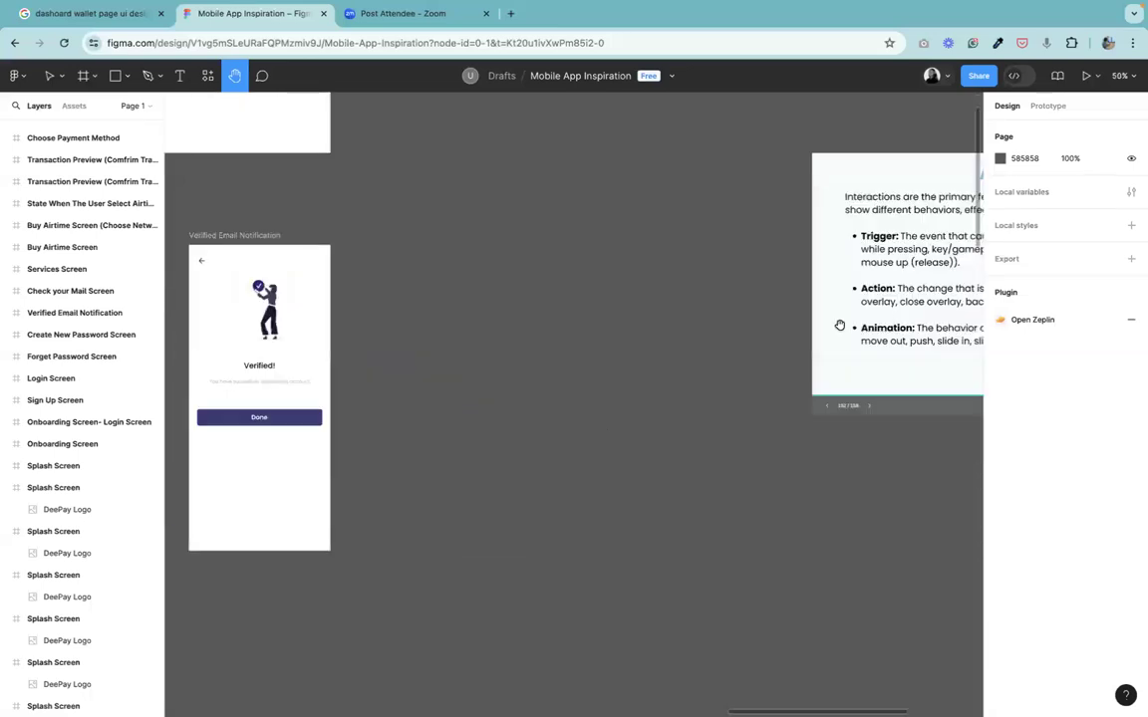
scroll(397, 364, "right", 5)
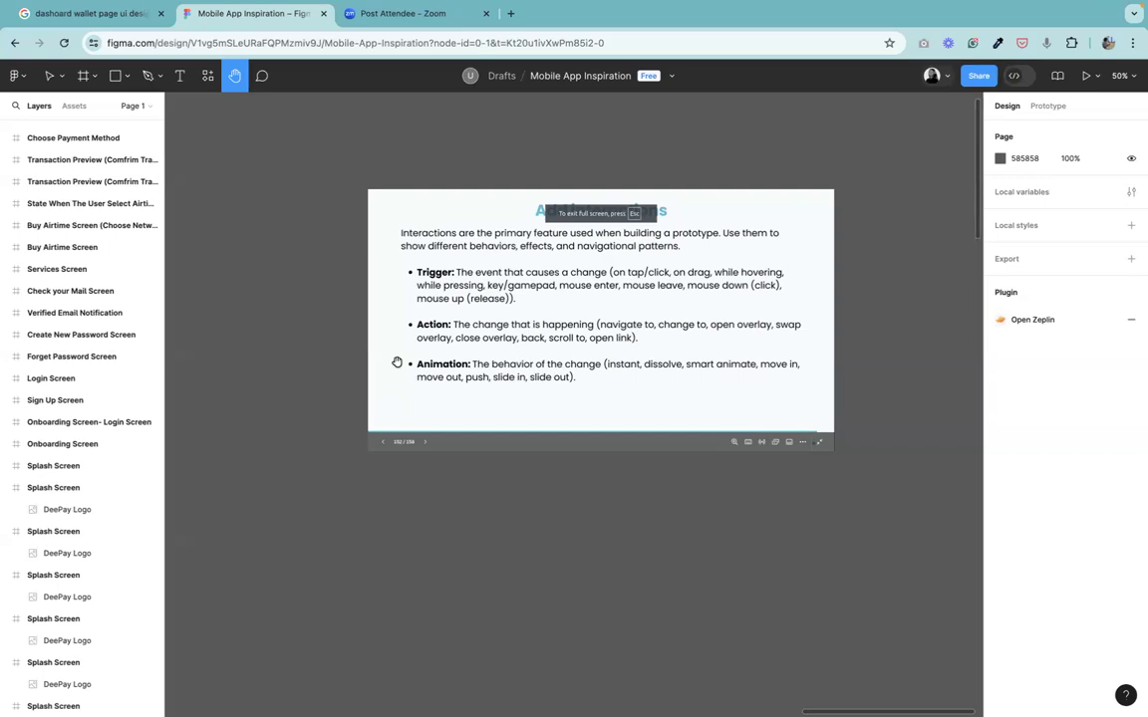
key("super+minus")
key("super+minus")
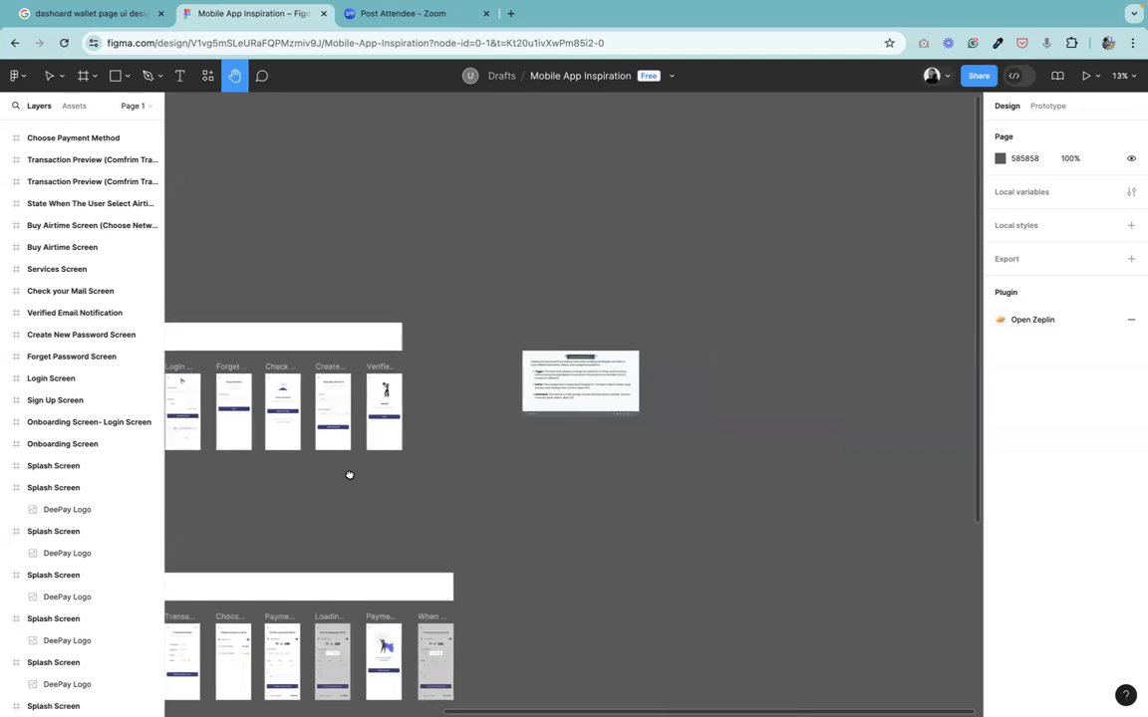
left_click_drag(351, 474, 752, 299)
left_click_drag(398, 436, 726, 312)
mouse_move(614, 323)
left_mouse_down()
mouse_move(528, 413)
mouse_move(589, 300)
mouse_move(613, 302)
left_mouse_up()
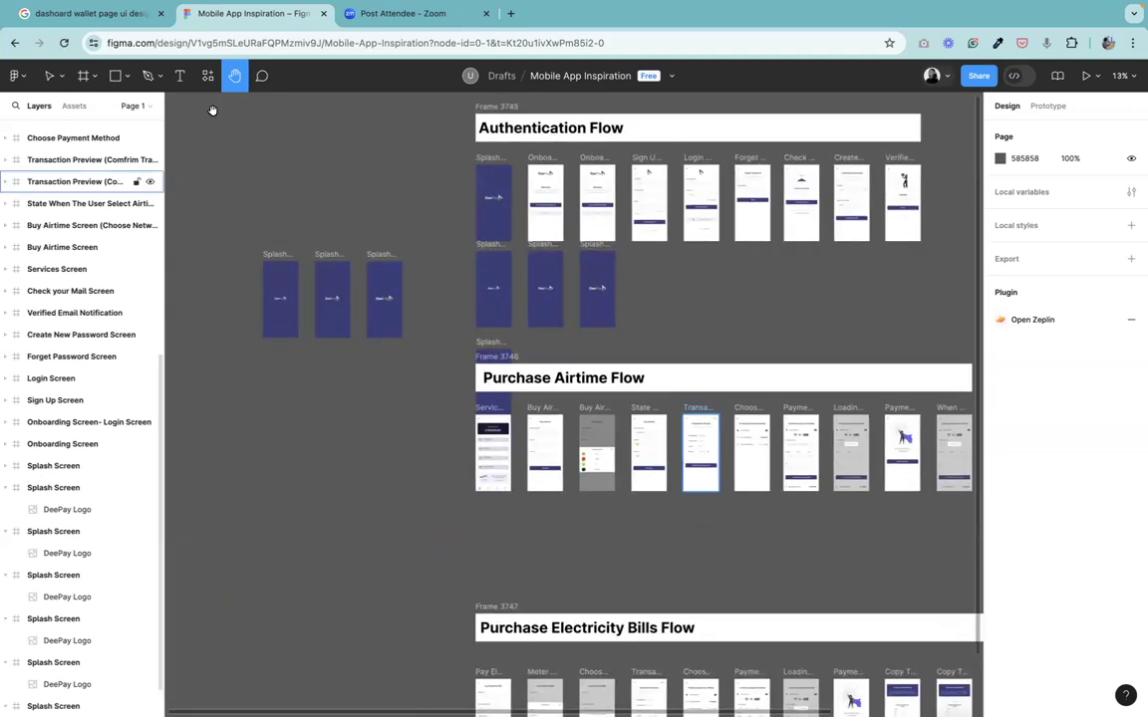
key("v")
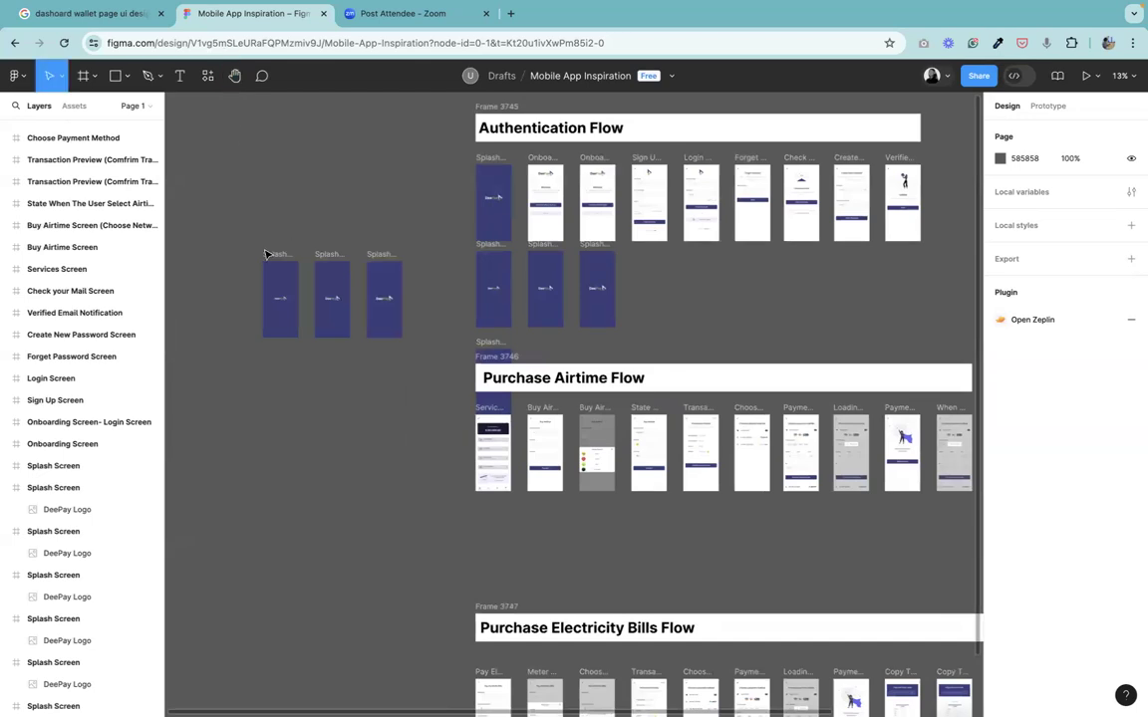
left_click_drag(219, 227, 419, 365)
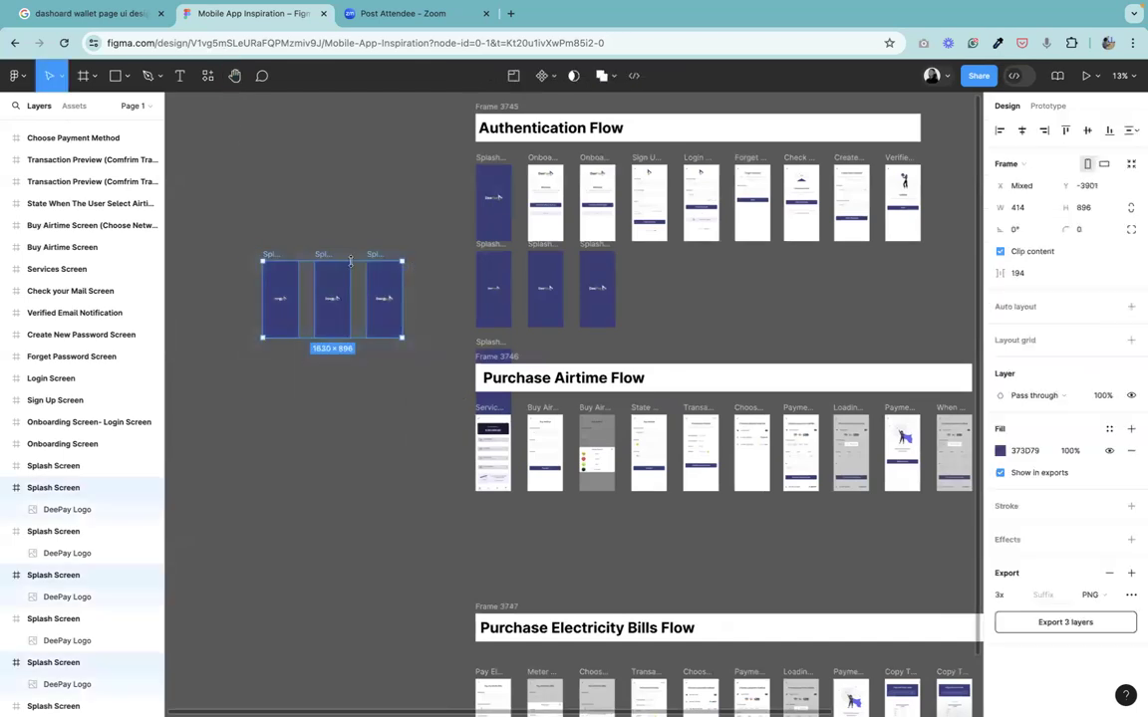
left_click_drag(302, 272, 344, 399)
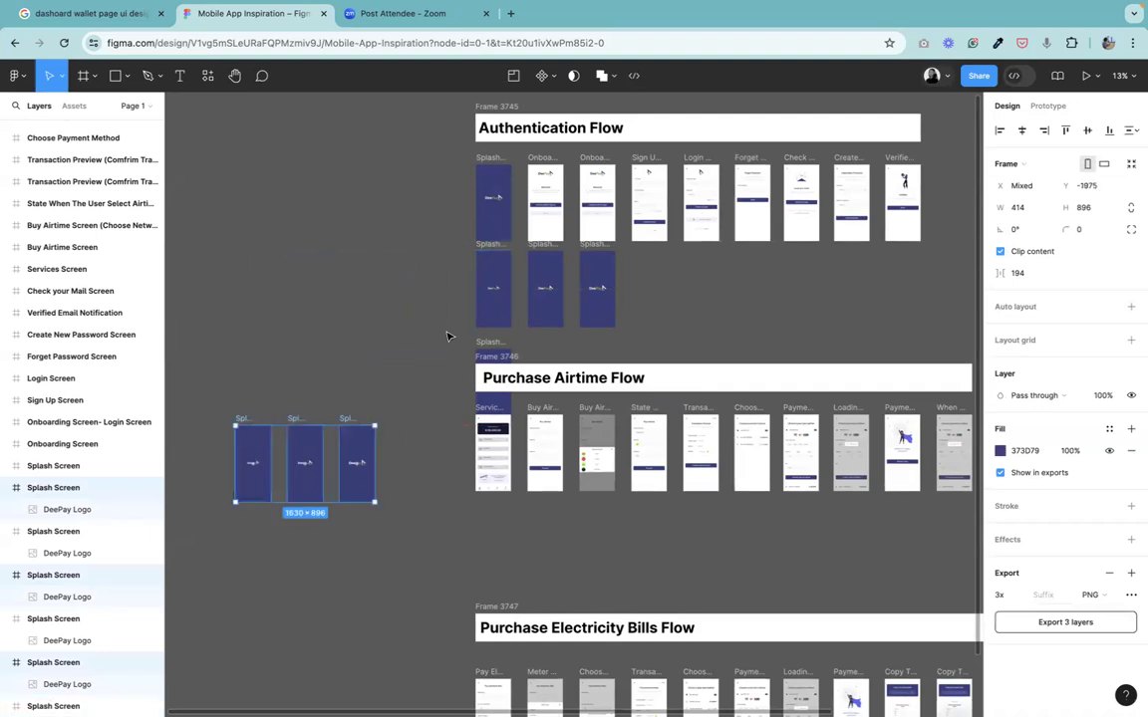
key("Escape")
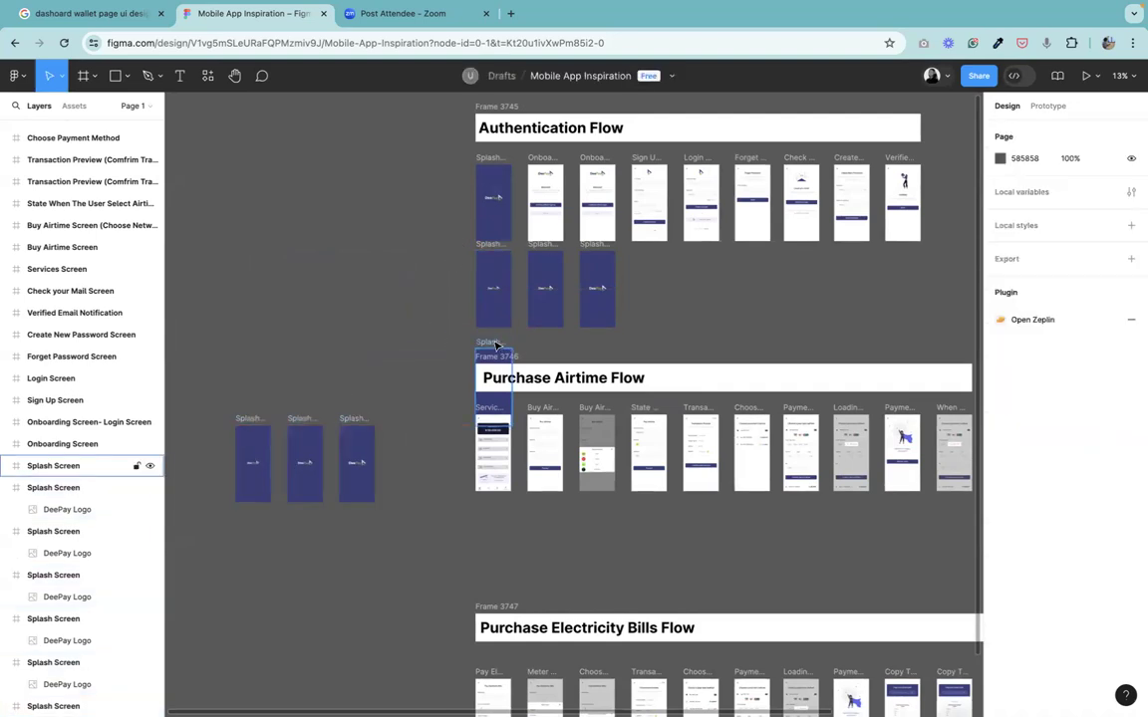
Move the lone splash frame under the Authentication Flow row out to the empty area on the left.
left_click(488, 345)
left_click_drag(488, 345, 247, 301)
Move the three second-row splash frames out of the Authentication Flow to the left, above the lone splash frame.
left_click_drag(466, 339, 660, 251)
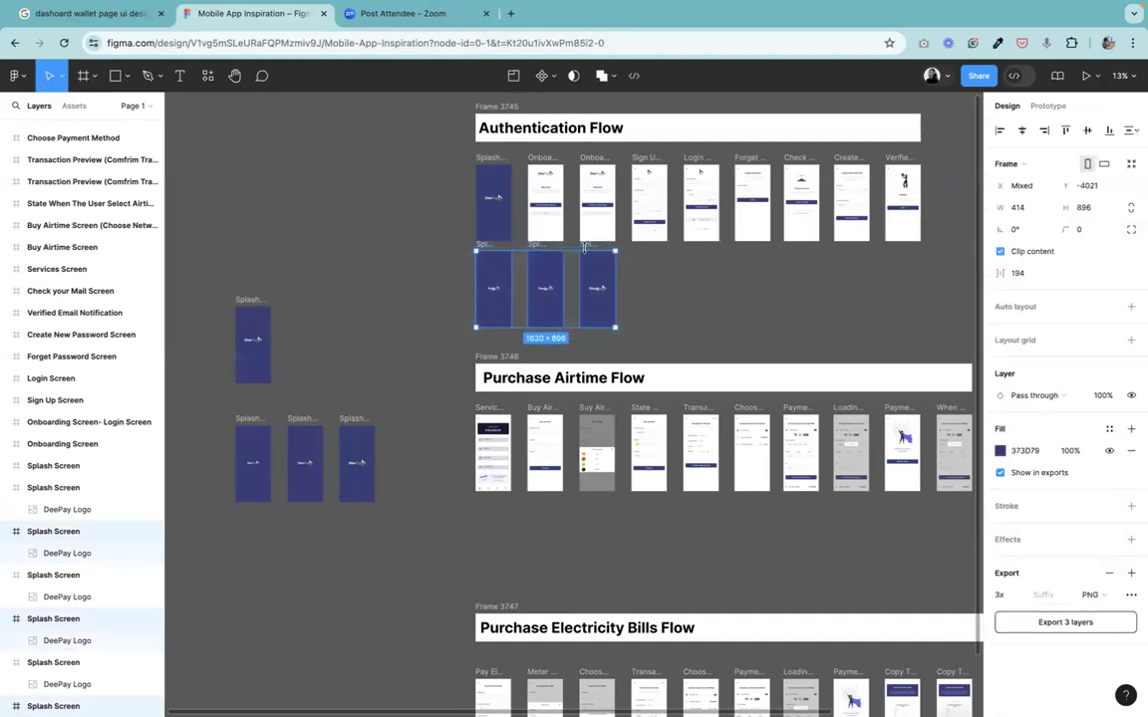
left_click_drag(584, 249, 562, 258)
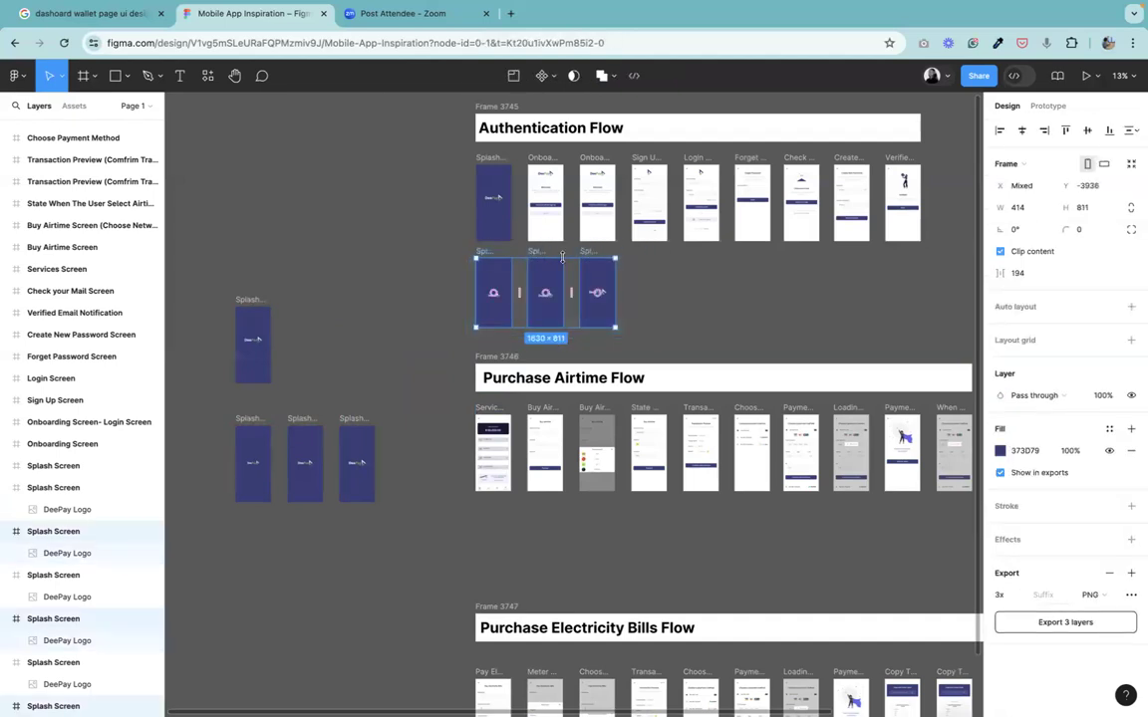
key("ctrl+z")
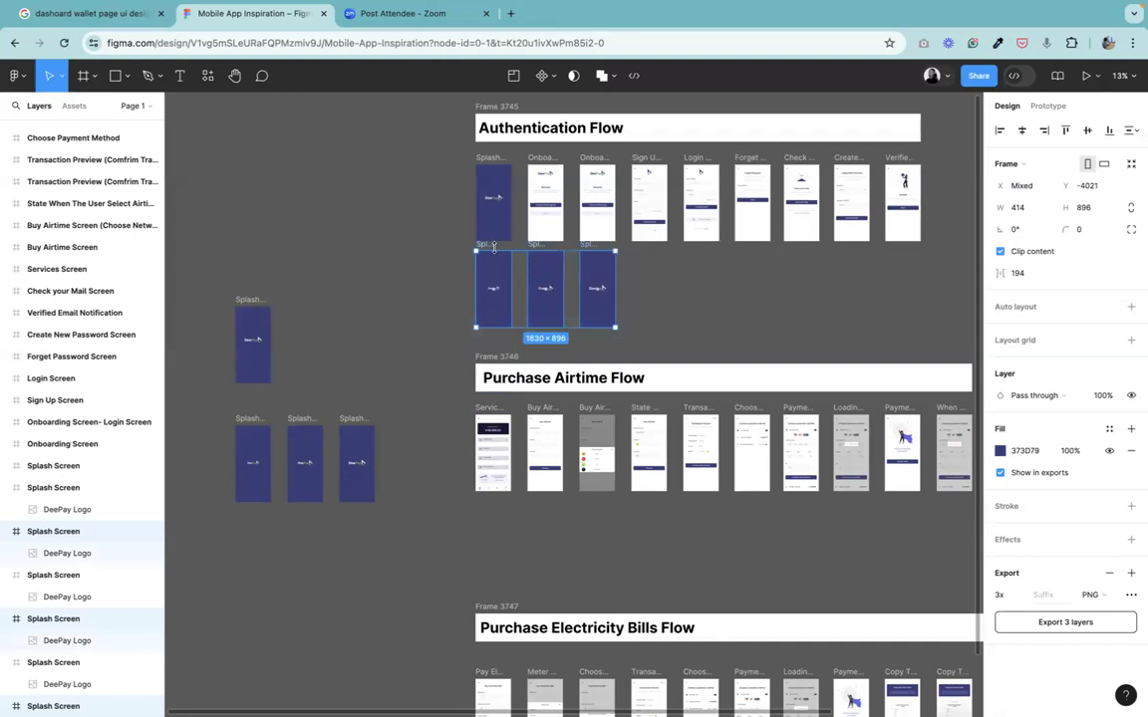
left_click_drag(487, 249, 244, 199)
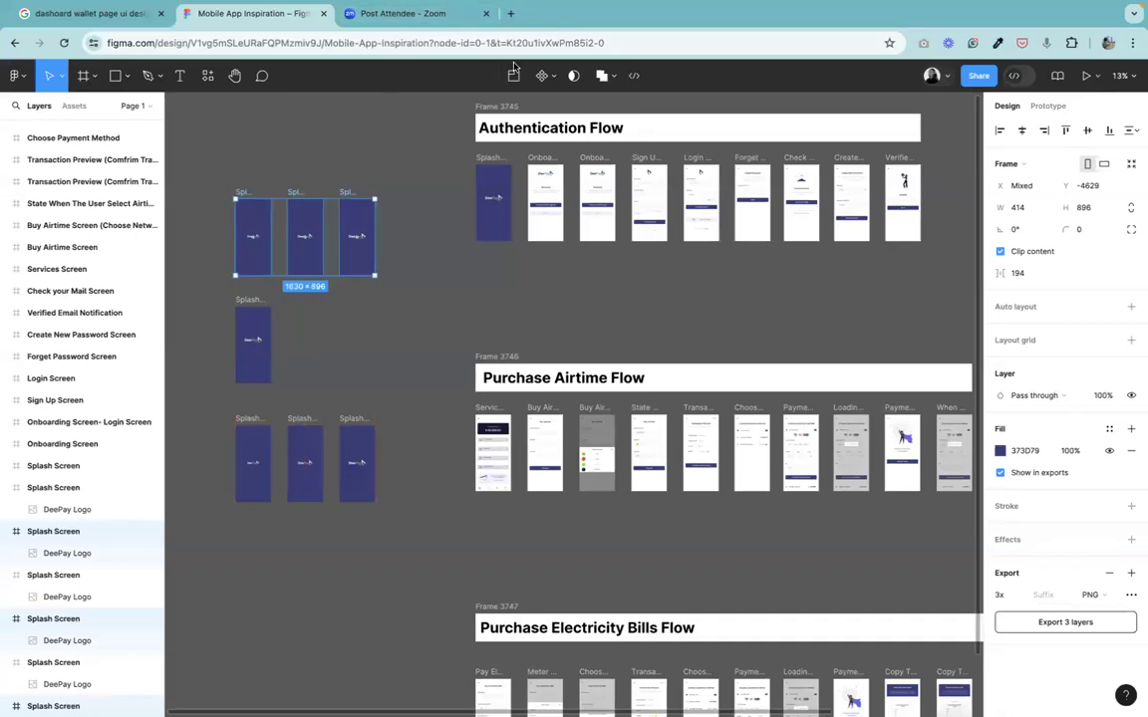
left_click(423, 354)
Survey the canvas layout of the splash frames and the Authentication and Purchase Airtime flow sections.
left_click(237, 81)
left_click_drag(552, 249, 603, 359)
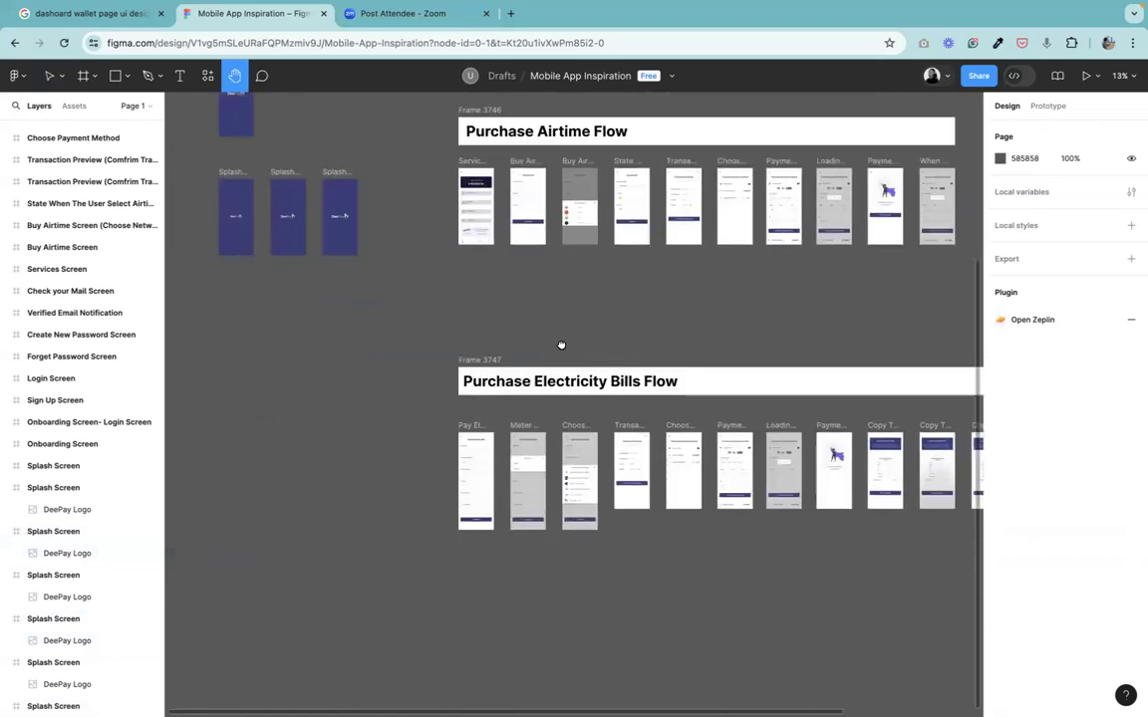
scroll(430, 500, "up", 3)
scroll(430, 499, "right", 3)
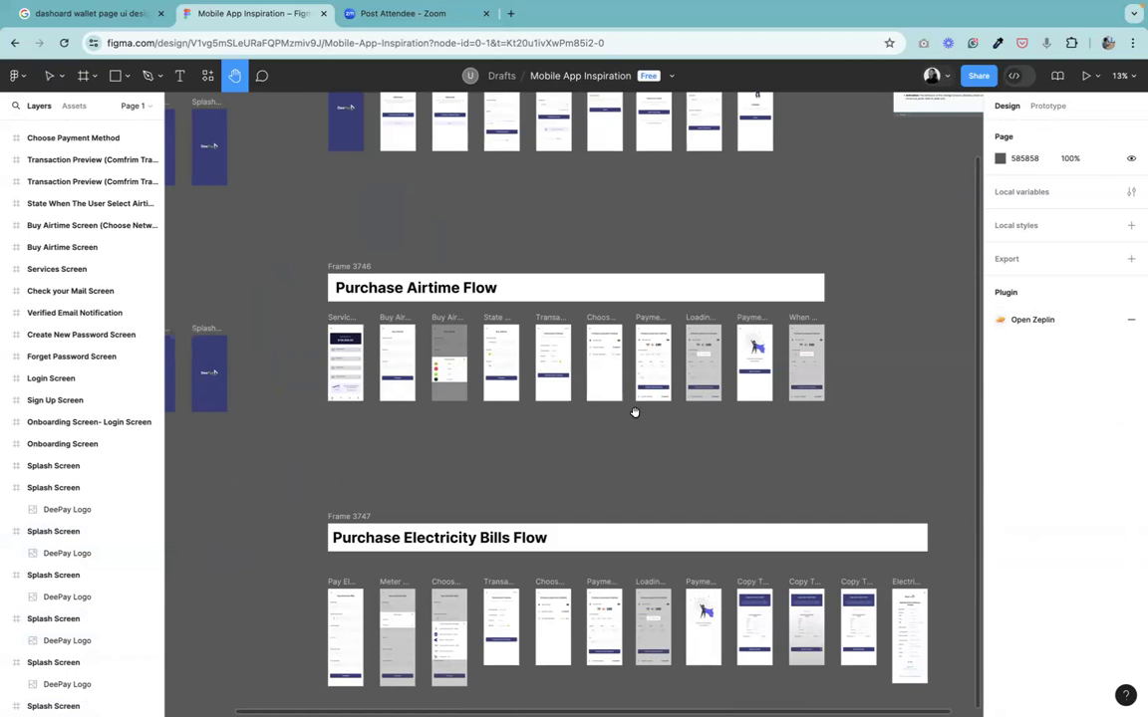
scroll(558, 496, "up", 5)
scroll(558, 495, "left", 2)
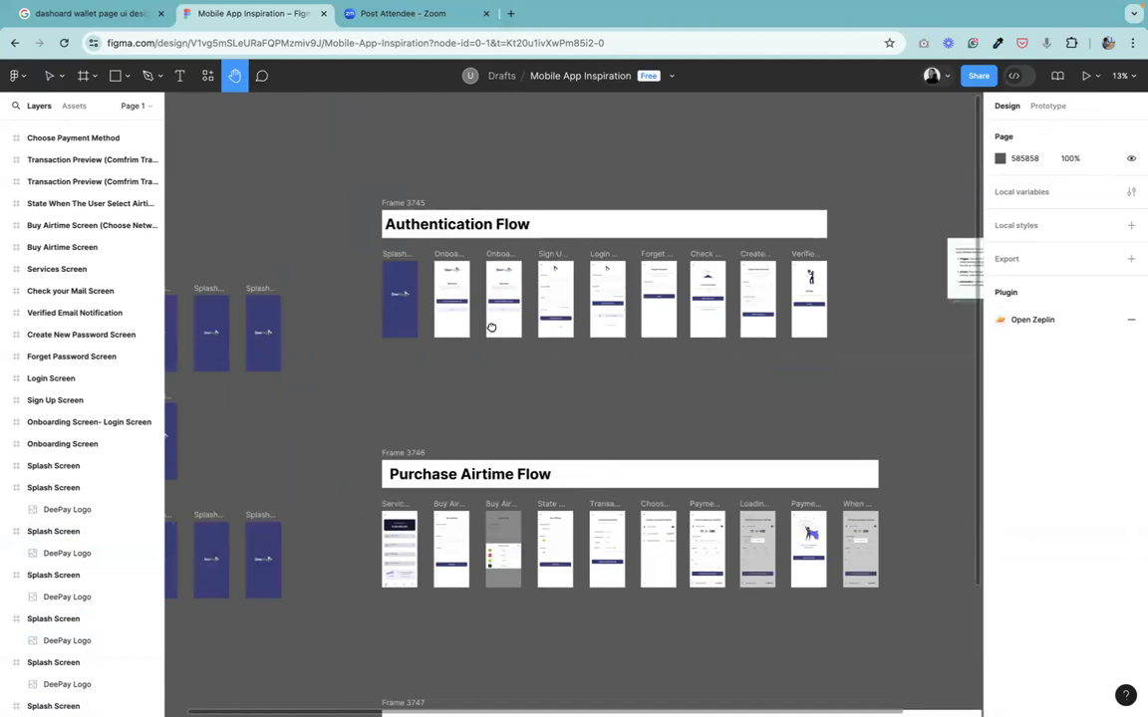
scroll(468, 309, "left", 5)
scroll(469, 309, "up", 1)
key("super+plus")
key("super+plus")
key("super+minus")
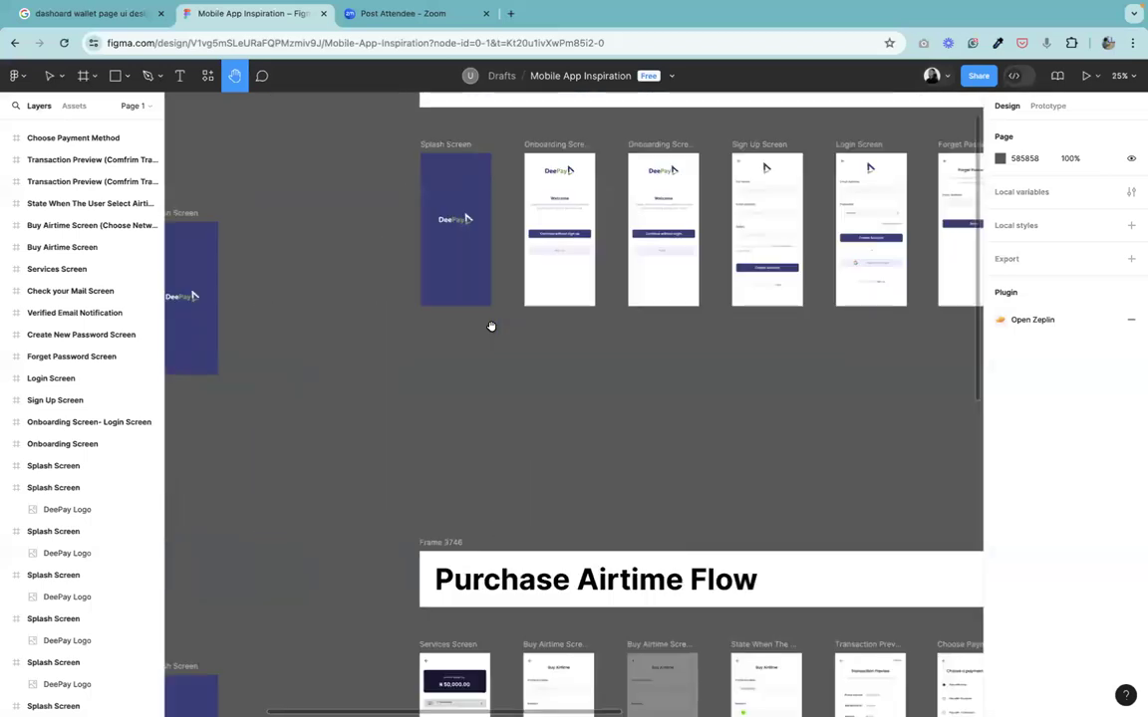
left_click_drag(601, 304, 691, 258)
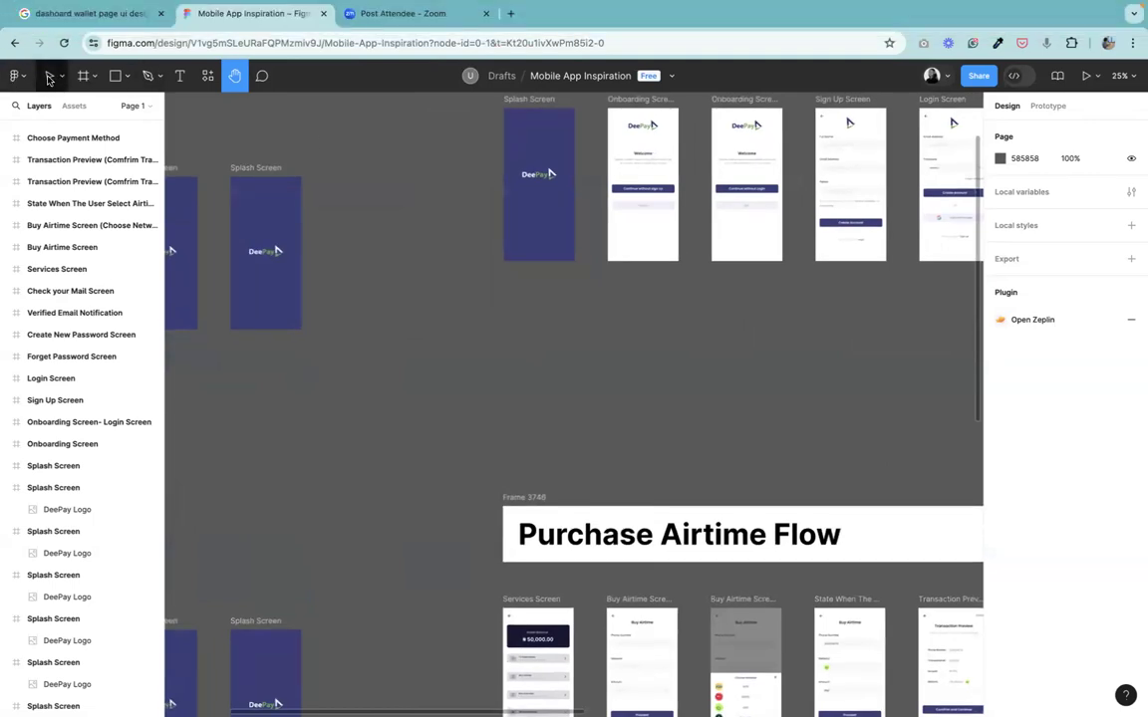
left_click(48, 77)
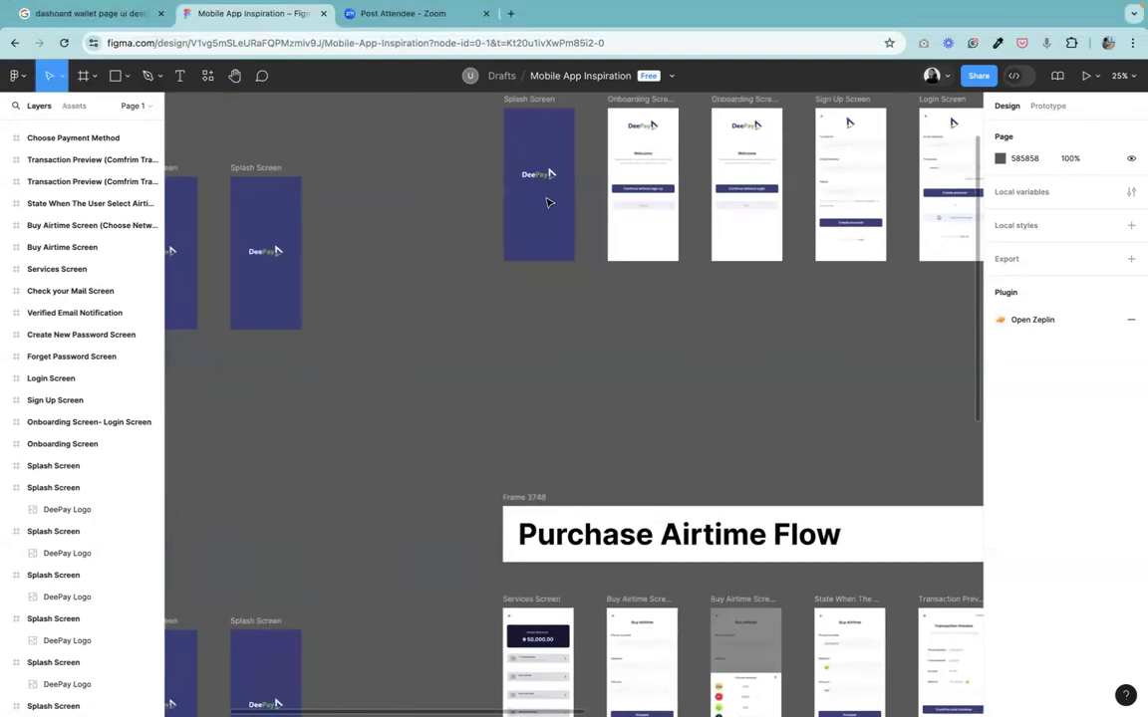
left_click(235, 80)
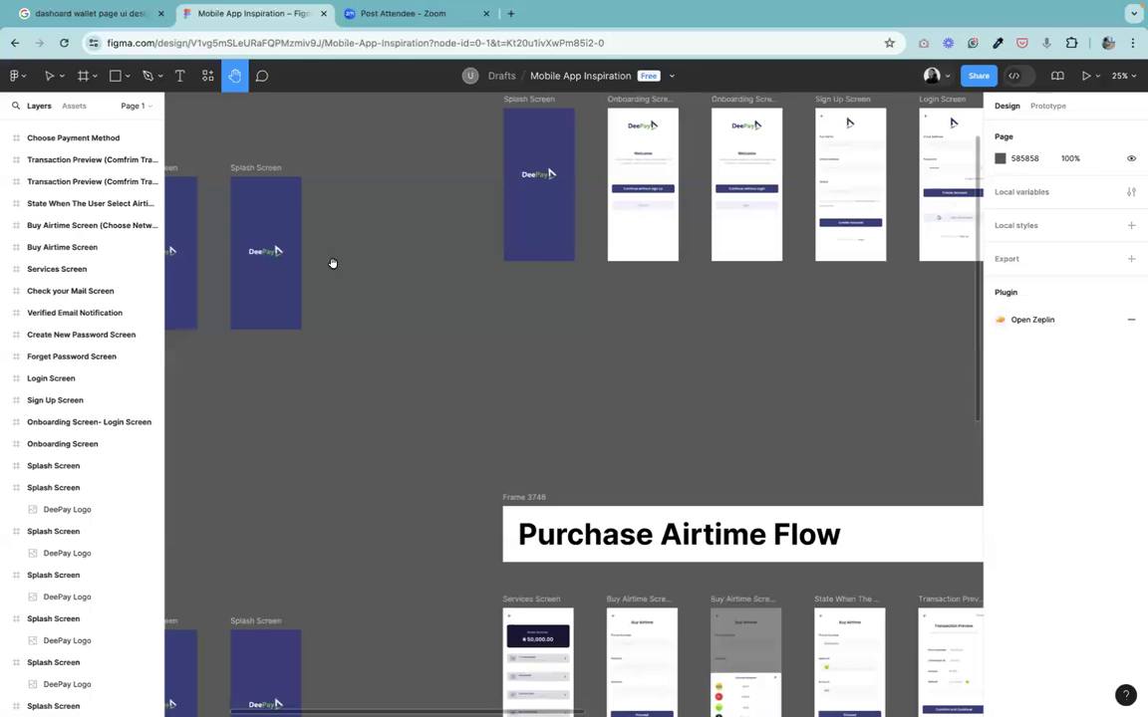
left_click_drag(697, 290, 382, 344)
left_click_drag(775, 187, 415, 248)
left_click_drag(580, 277, 620, 212)
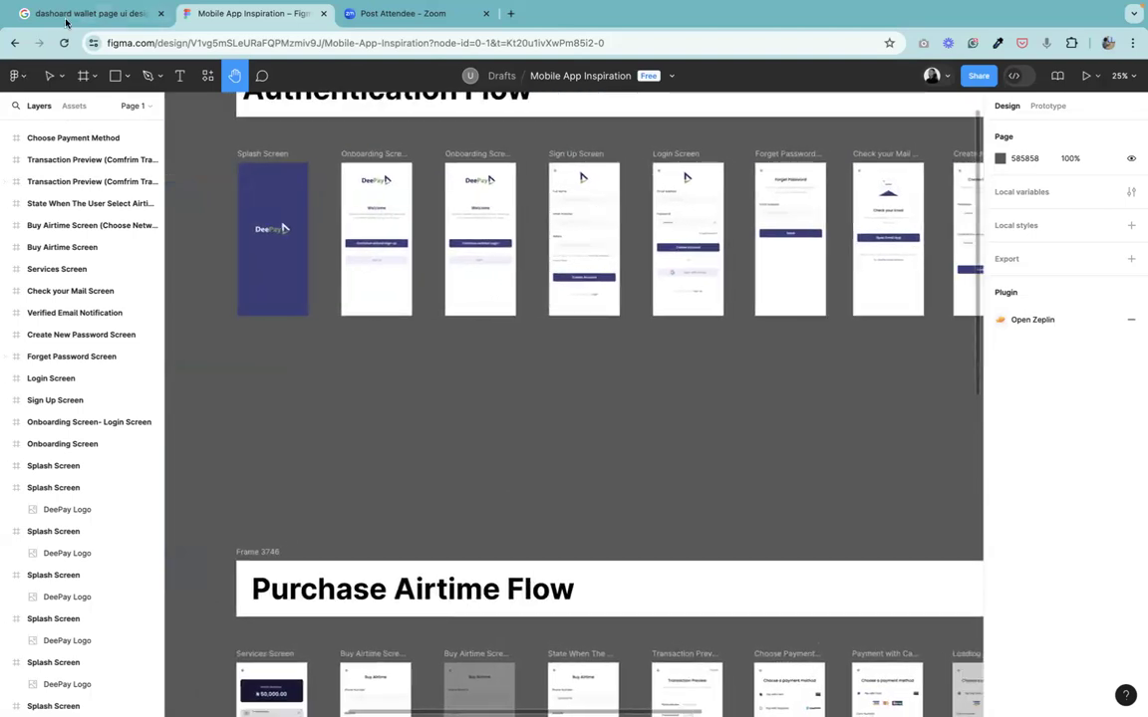
left_click(49, 76)
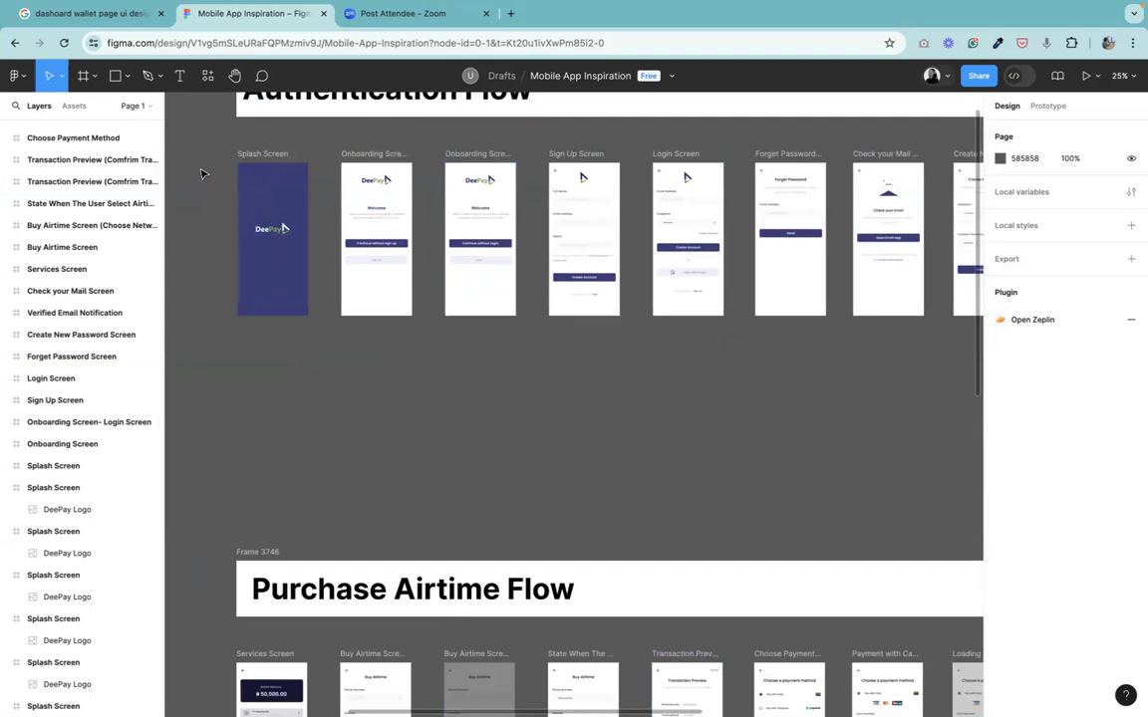
scroll(201, 175, "left", 5)
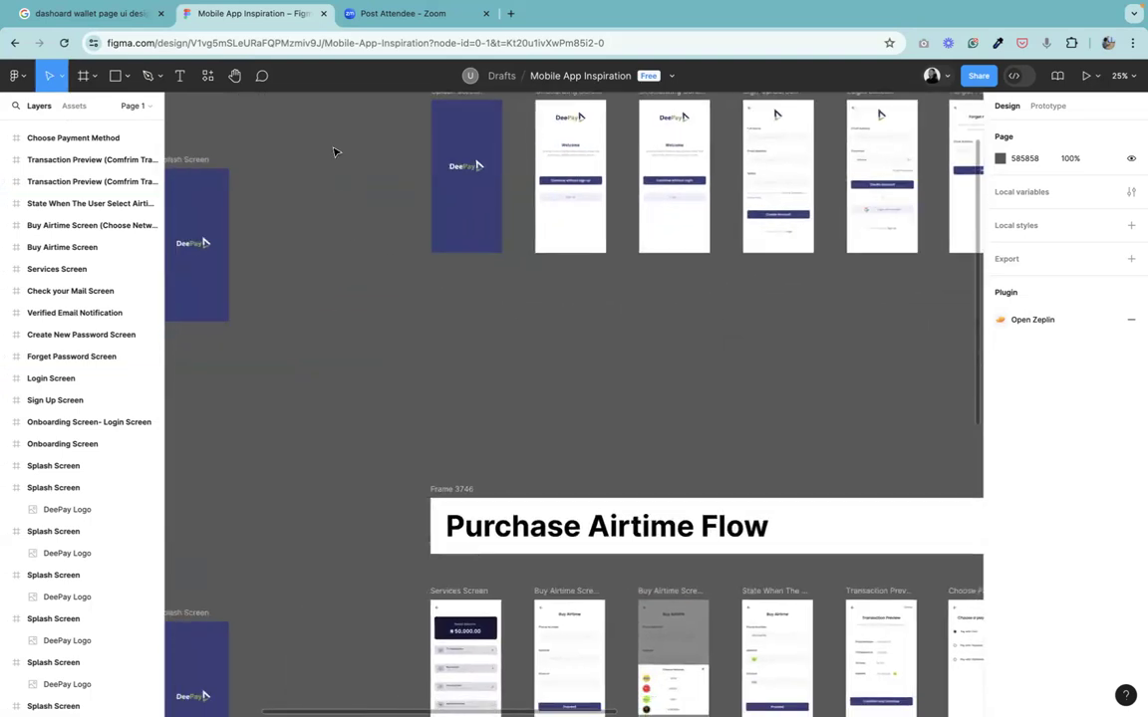
Open the plugins browser and search for the autoflow plugin.
right_click(335, 152)
left_click(332, 153)
right_click(331, 151)
mouse_move(463, 265)
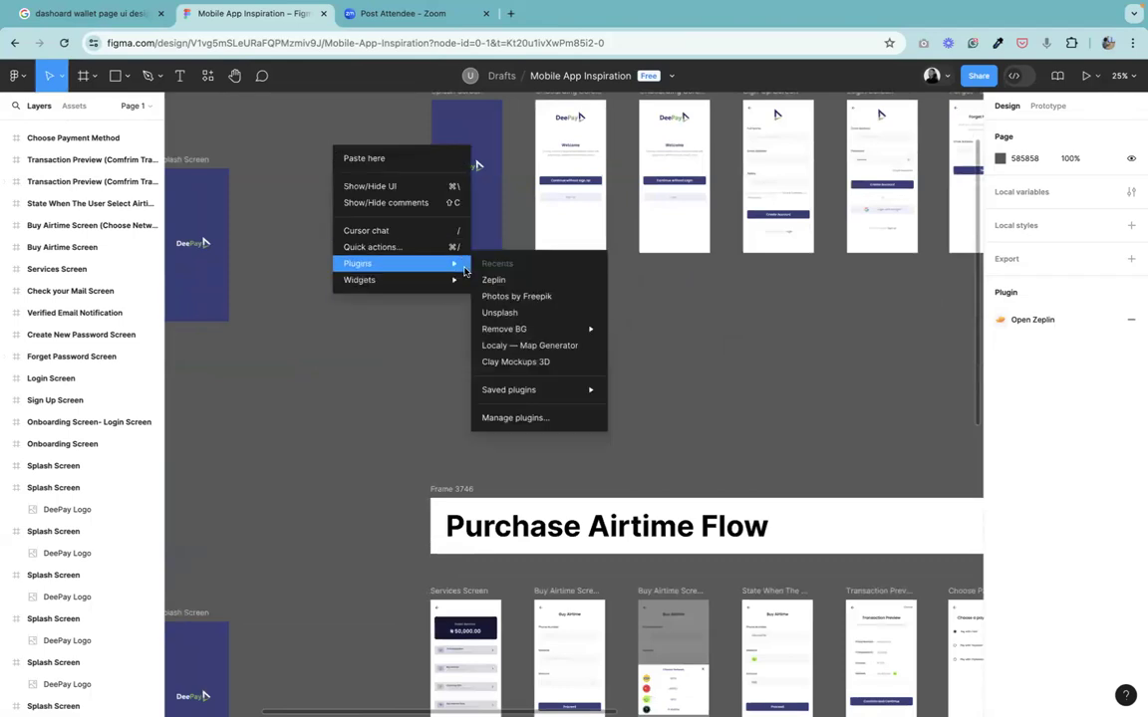
mouse_move(574, 398)
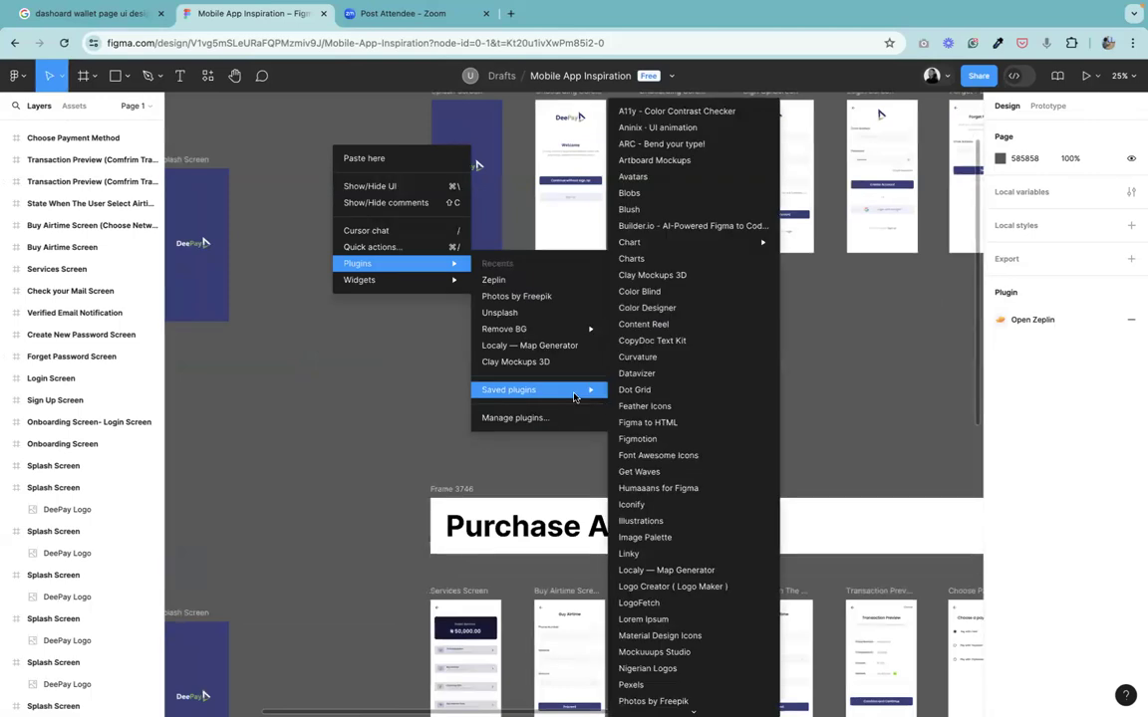
left_click(546, 418)
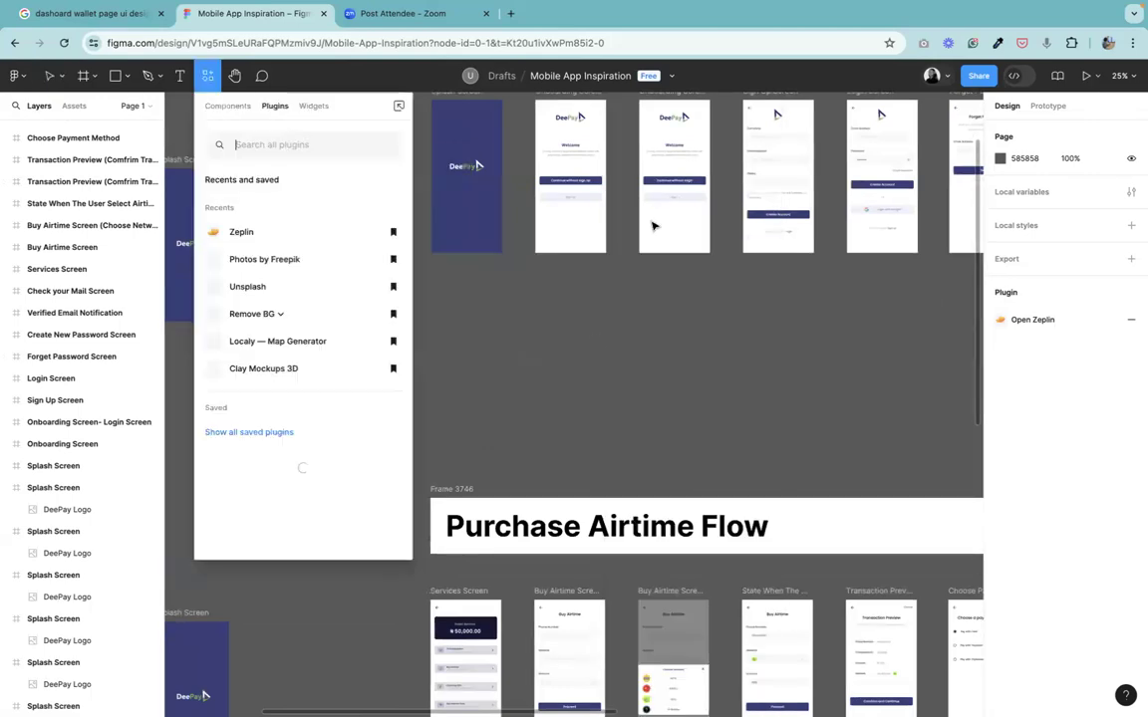
left_click(229, 142)
type("autoflow")
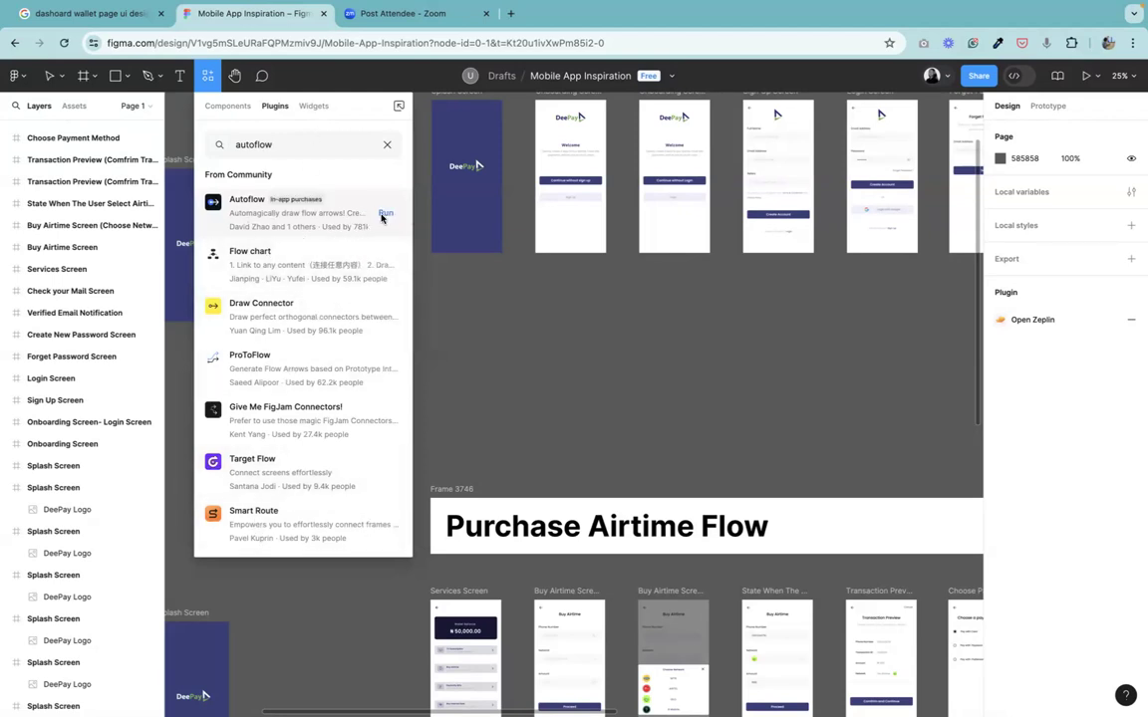
Run the Autoflow plugin, dismiss its paid-plugin notice, and move its panel beside the splash frames.
left_click(383, 214)
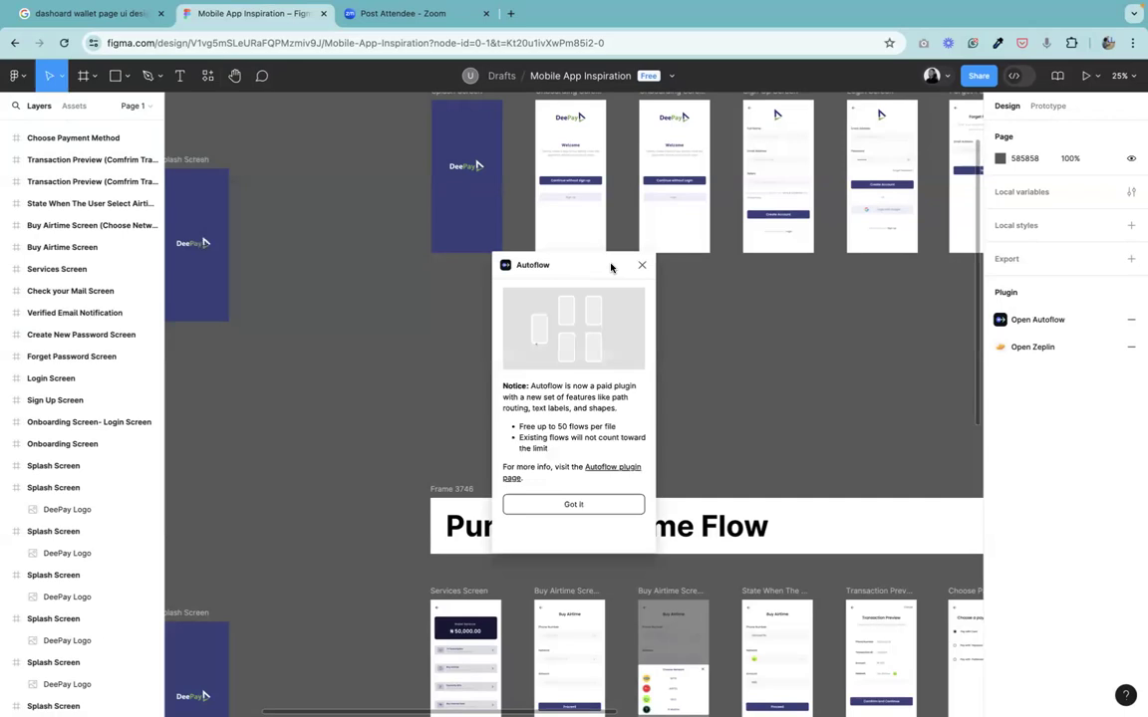
left_click(596, 506)
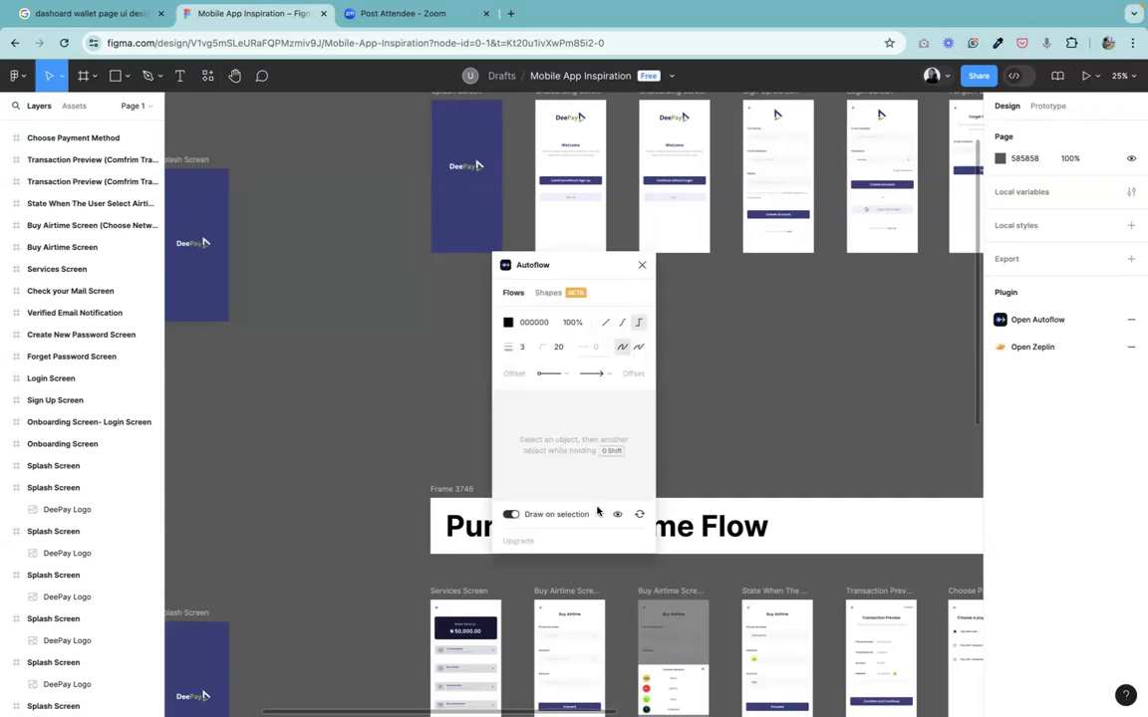
left_click_drag(594, 274, 360, 131)
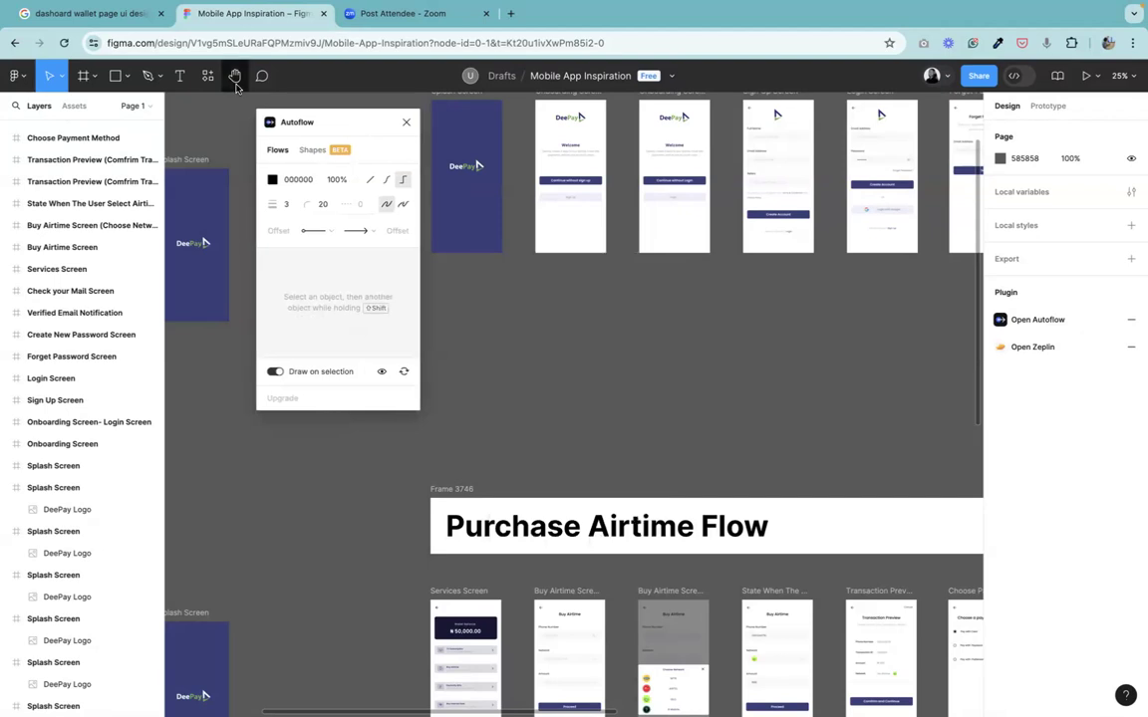
Survey the Purchase Airtime and Electricity Bills flow screens, zooming in on the Services and Buy Airtime screens.
left_click(235, 77)
left_click_drag(705, 529, 655, 330)
left_click_drag(784, 388, 803, 50)
scroll(835, 112, "down", 5)
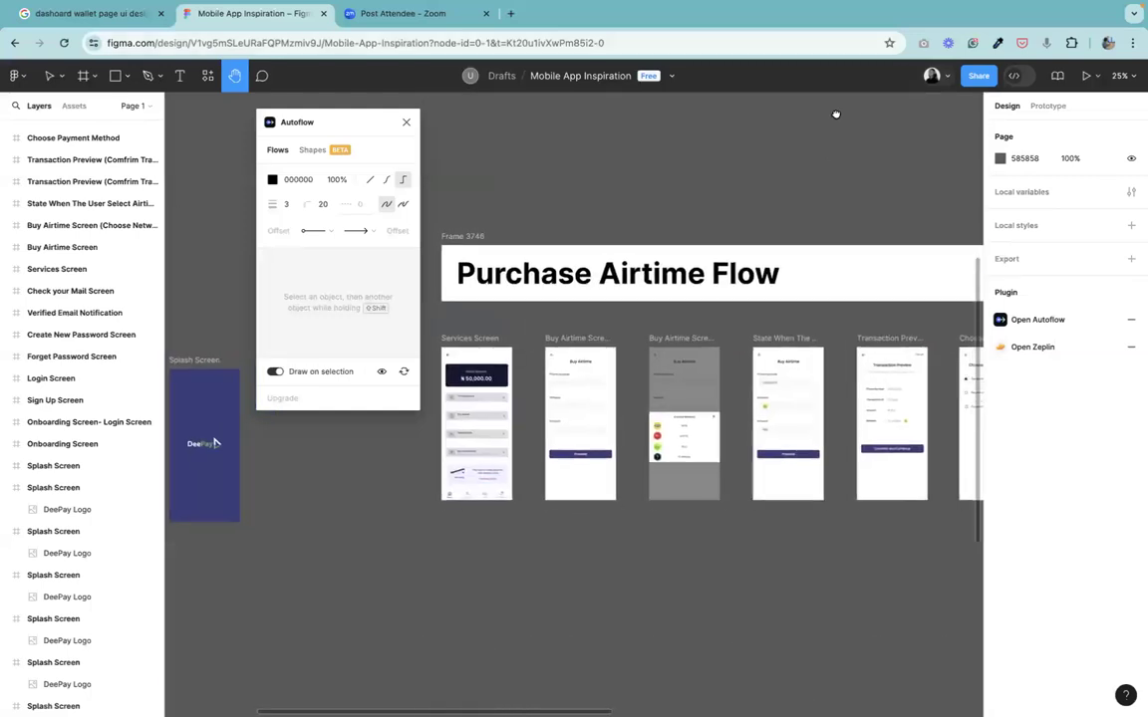
scroll(887, 170, "down", 4)
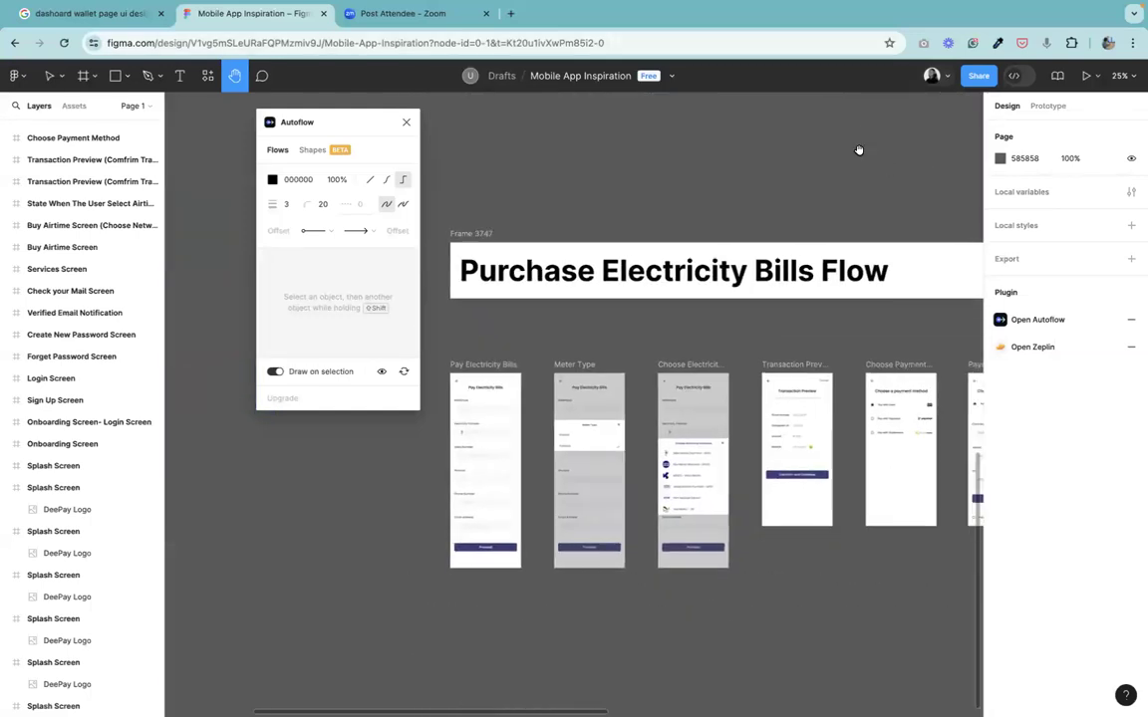
scroll(678, 334, "right", 4)
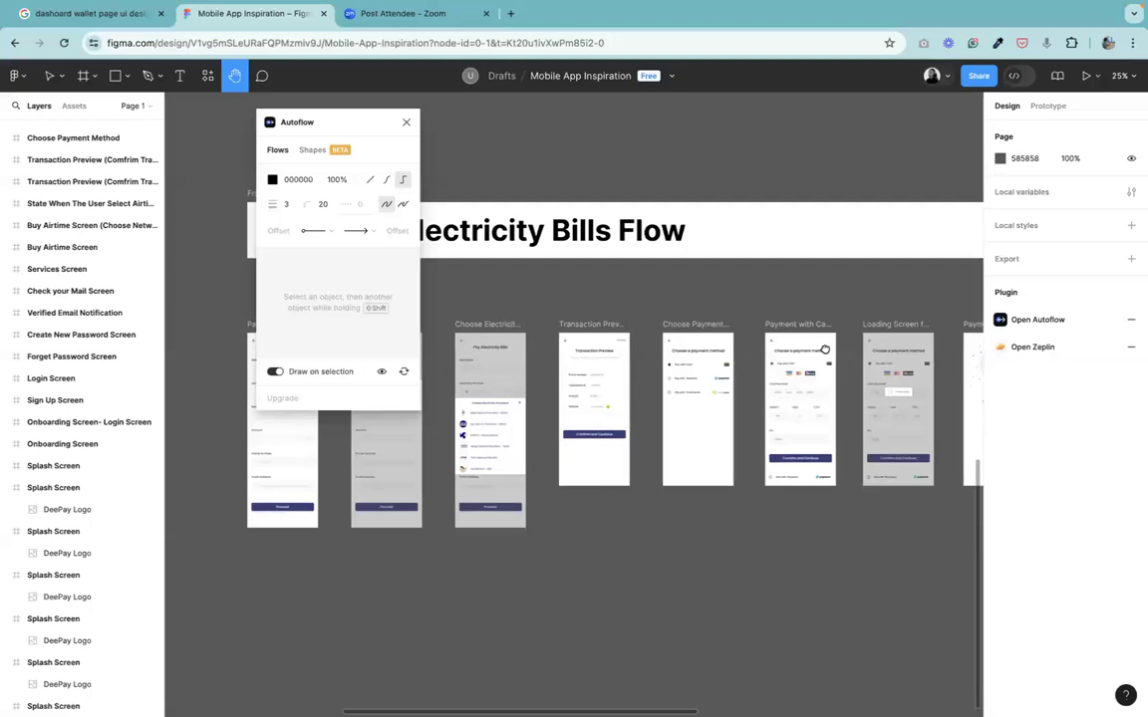
scroll(632, 331, "up", 2)
scroll(632, 331, "right", 5)
scroll(813, 328, "left", 8)
scroll(812, 329, "up", 5)
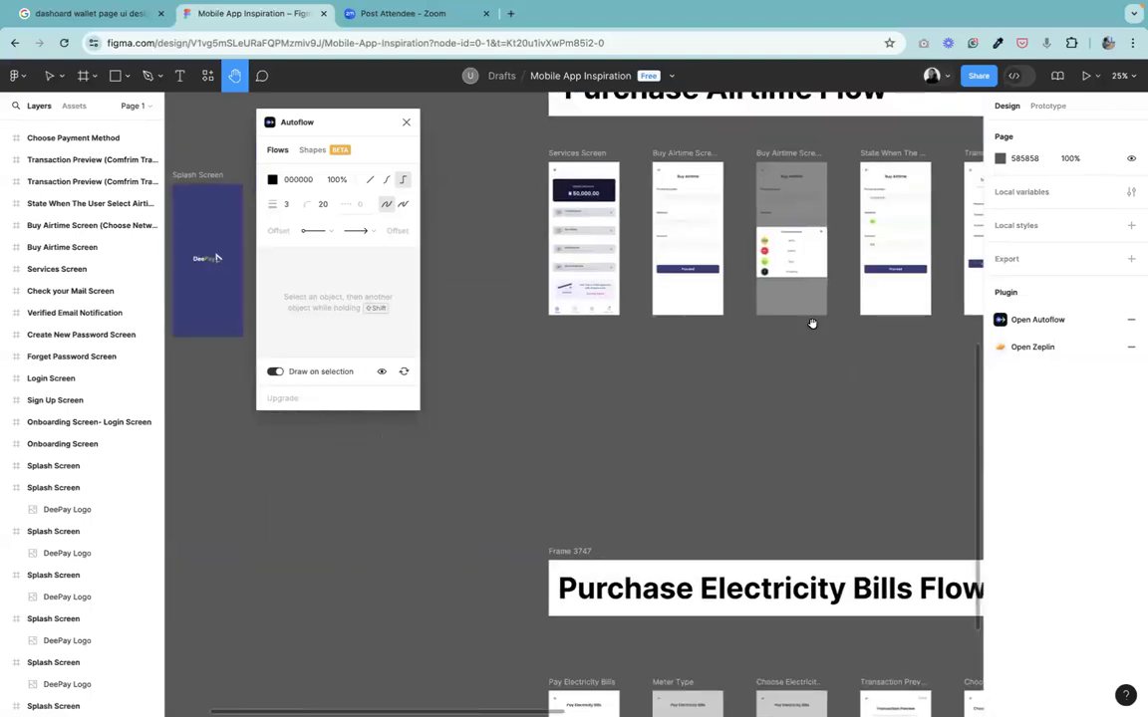
scroll(815, 453, "up", 3)
scroll(755, 314, "right", 2)
scroll(756, 314, "up", 1)
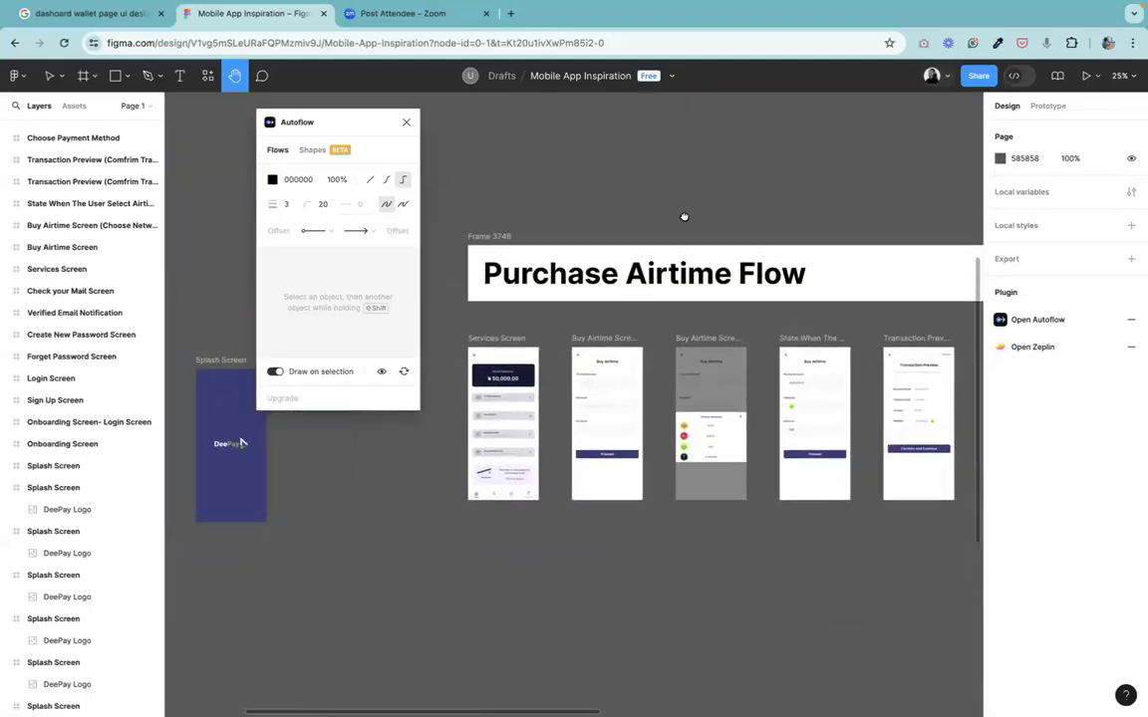
scroll(683, 216, "down", 2)
scroll(684, 216, "left", 1)
left_click(49, 75)
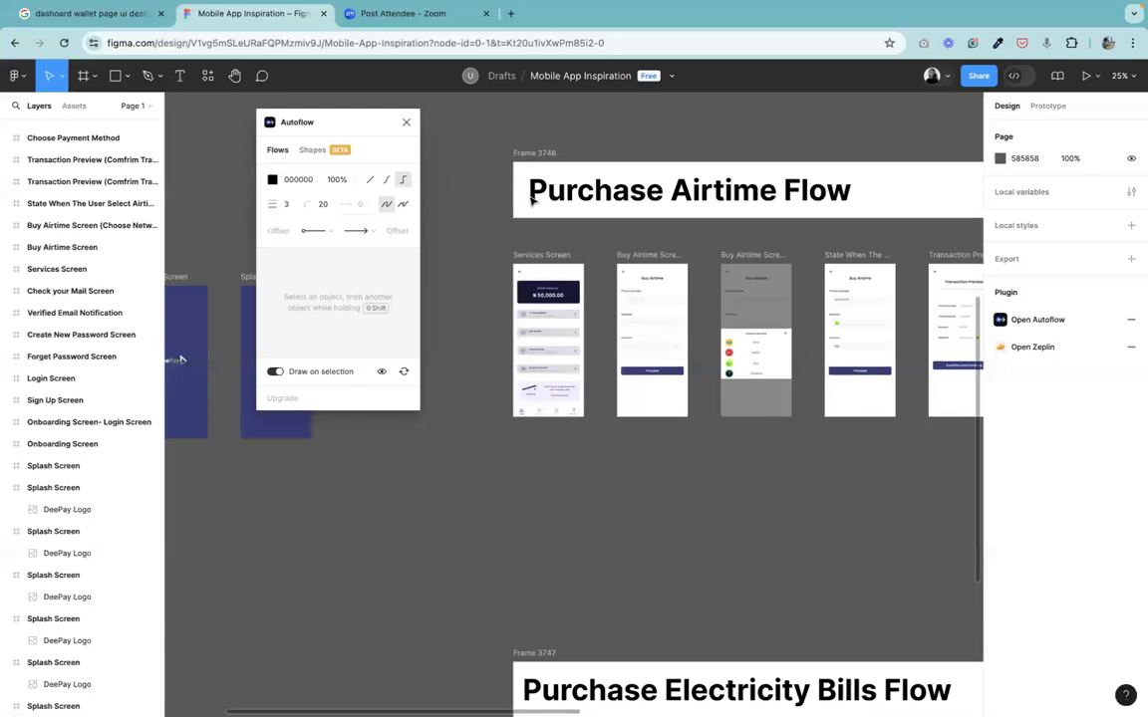
left_click(236, 83)
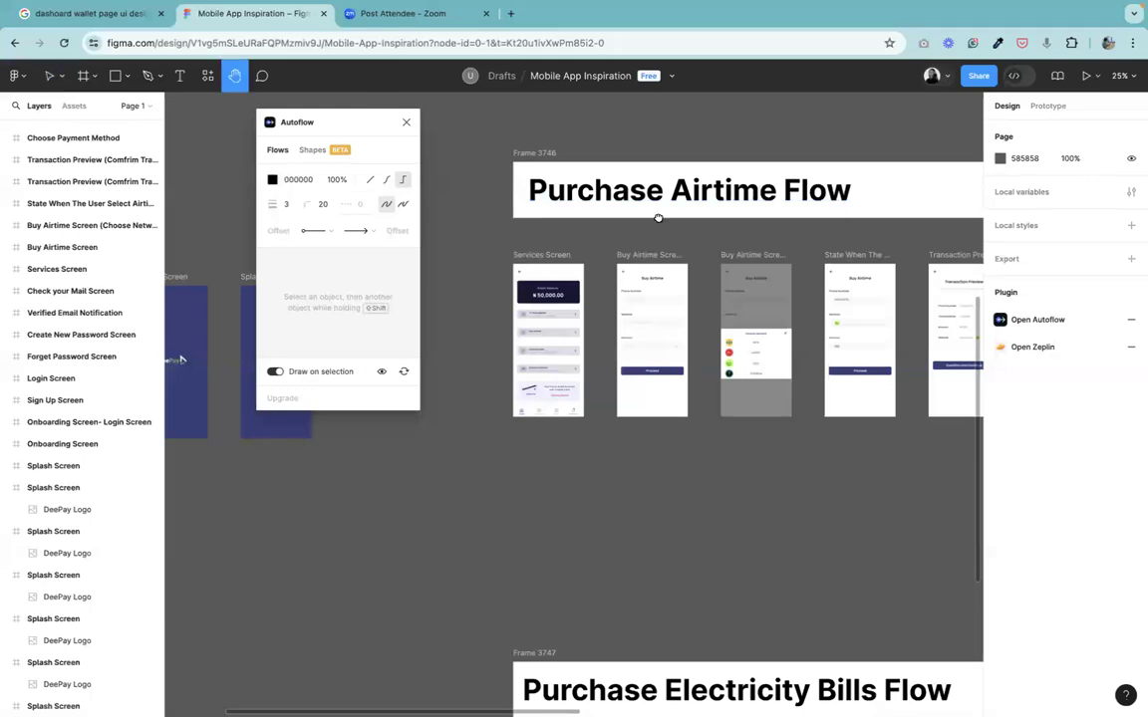
scroll(587, 495, "up", 5)
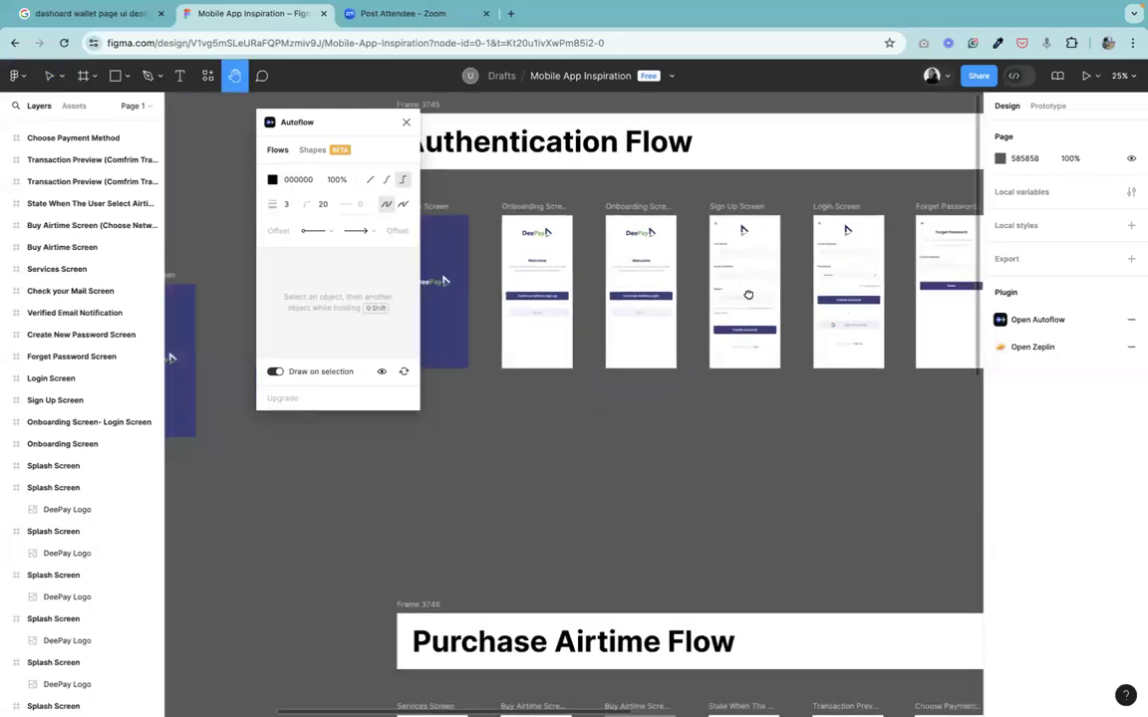
scroll(707, 344, "down", 4)
scroll(765, 242, "down", 5)
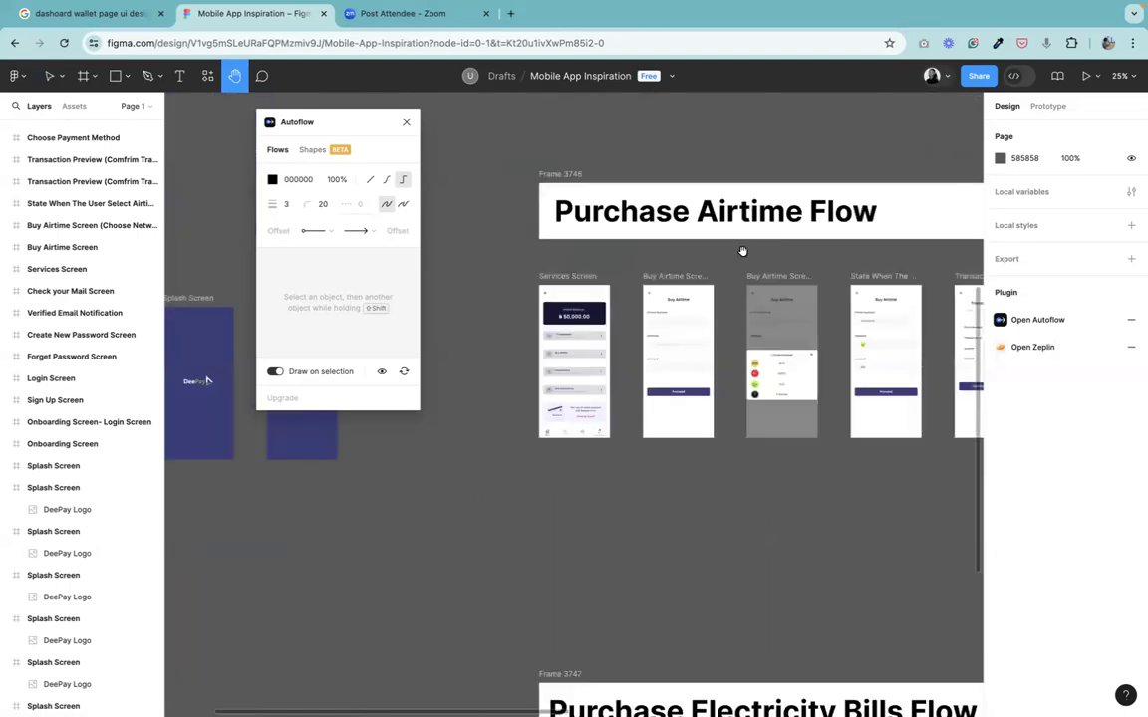
scroll(597, 365, "down", 1)
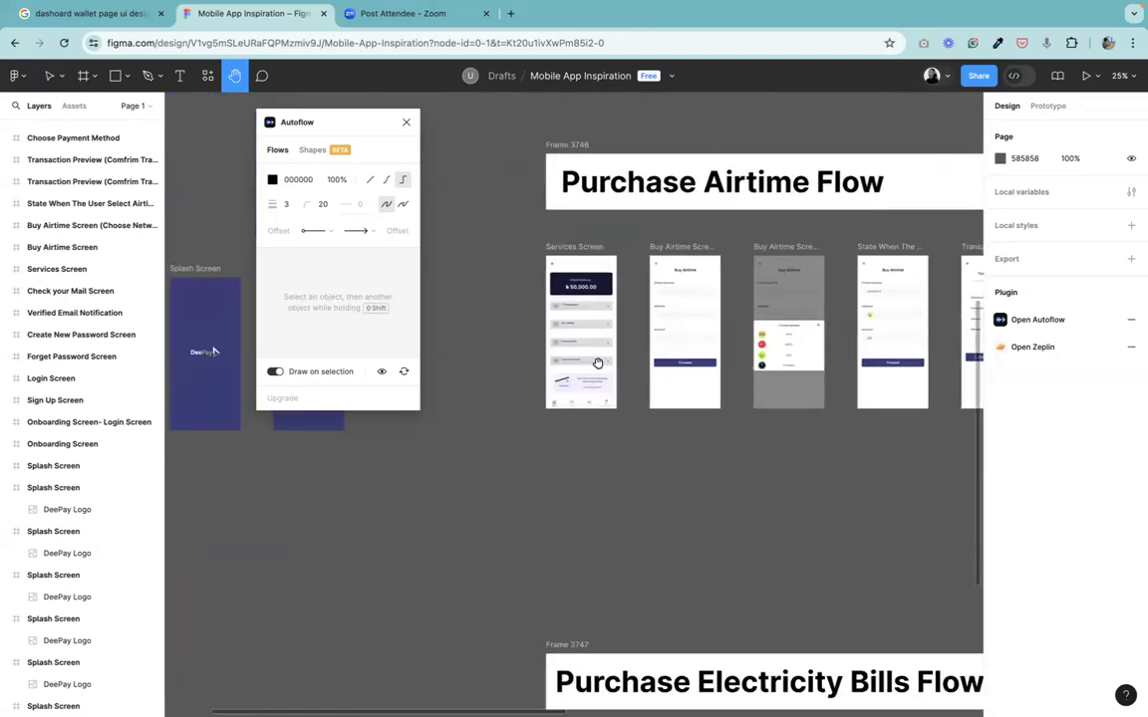
scroll(598, 365, "up", 3)
scroll(611, 299, "up", 2)
scroll(618, 374, "down", 1)
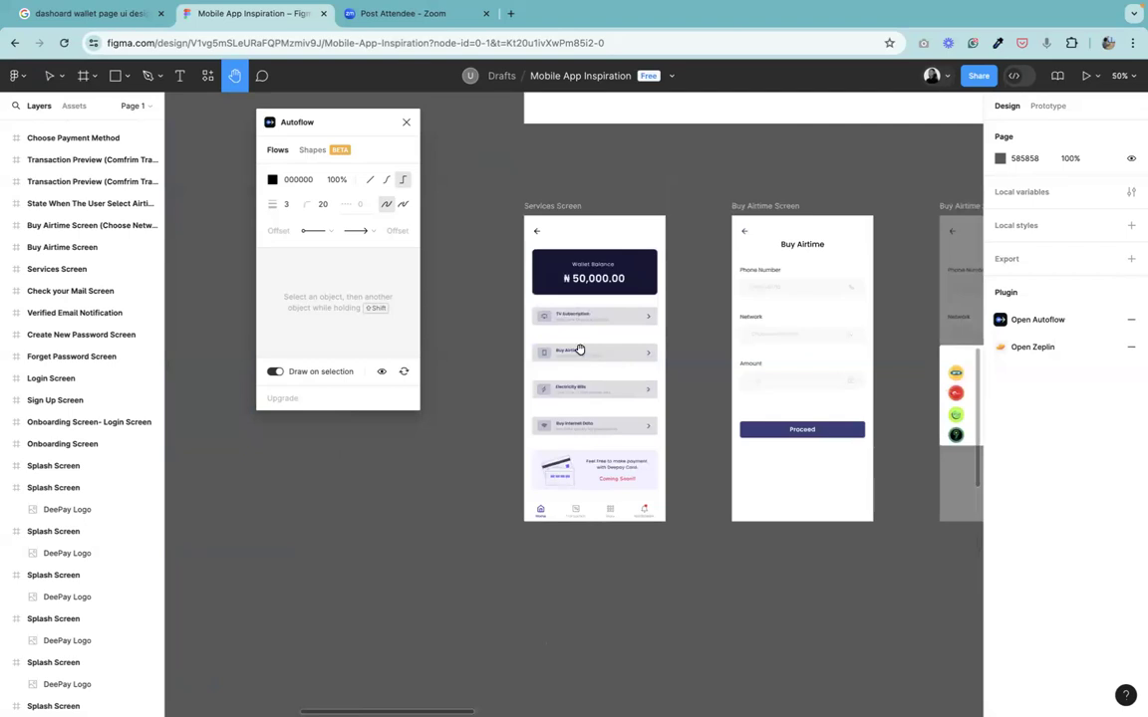
scroll(579, 346, "right", 1)
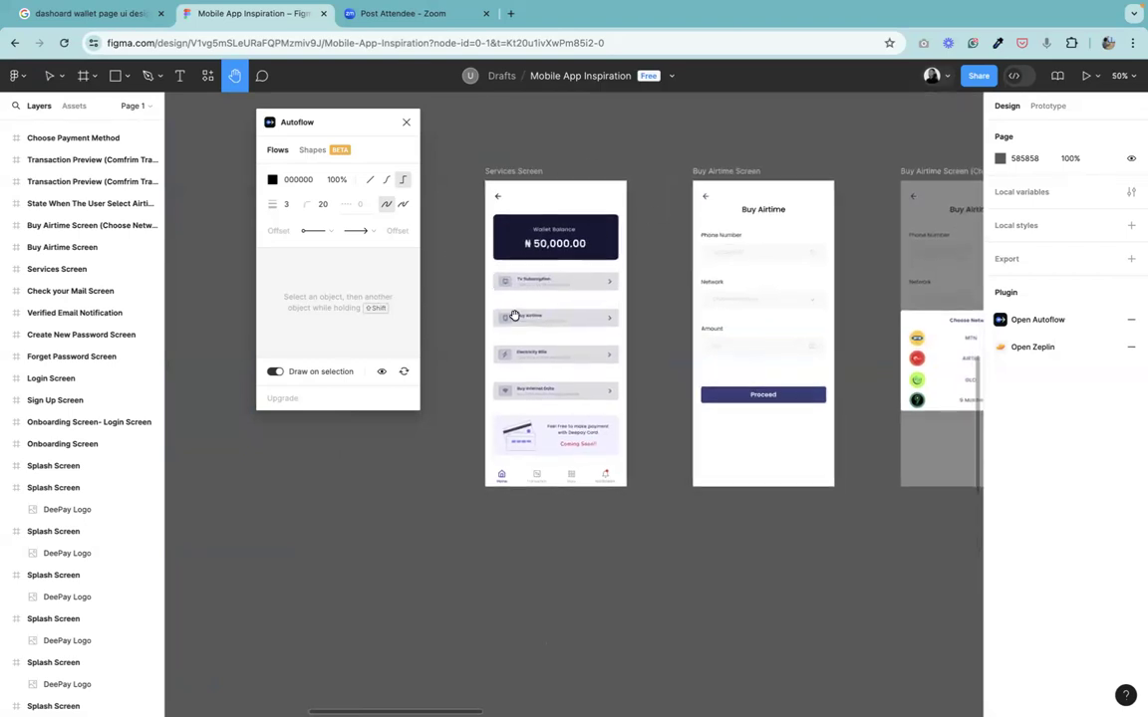
left_click_drag(537, 326, 510, 313)
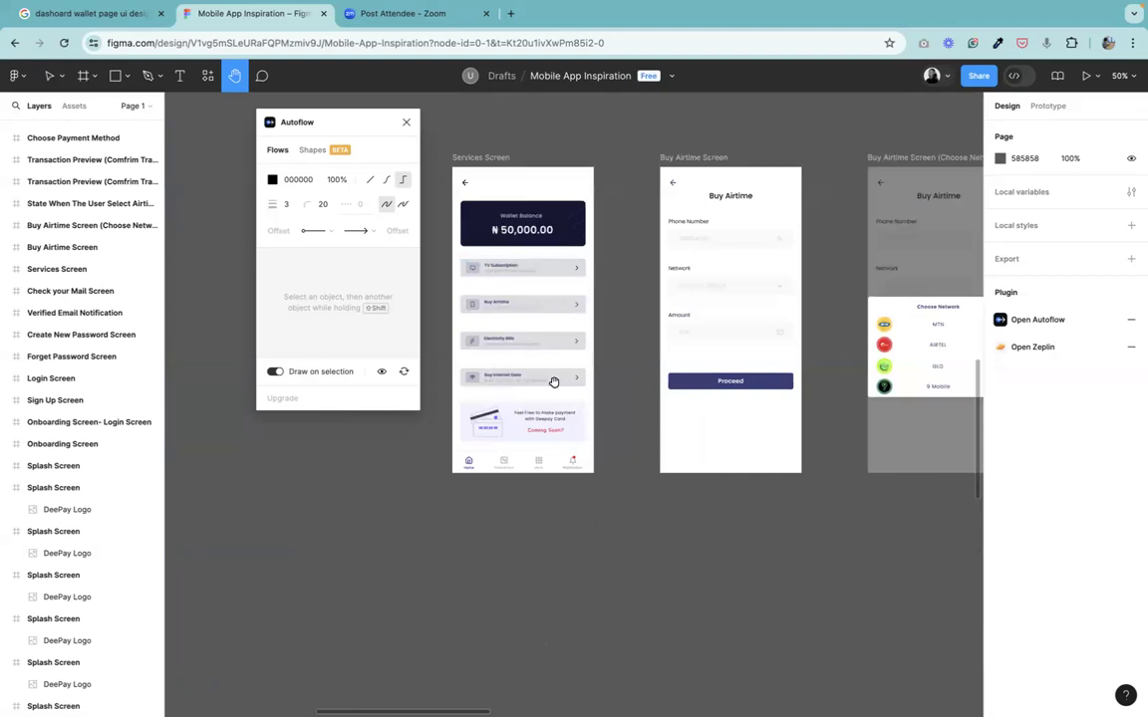
left_click_drag(552, 382, 550, 375)
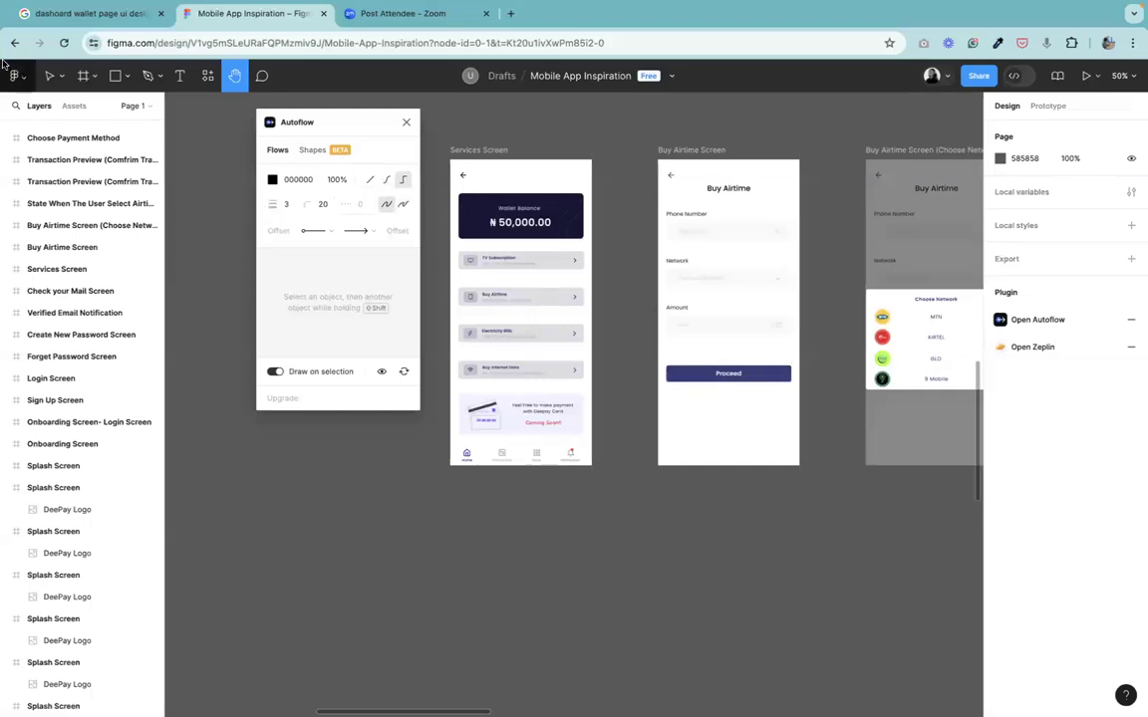
left_click(48, 79)
mouse_move(1070, 15)
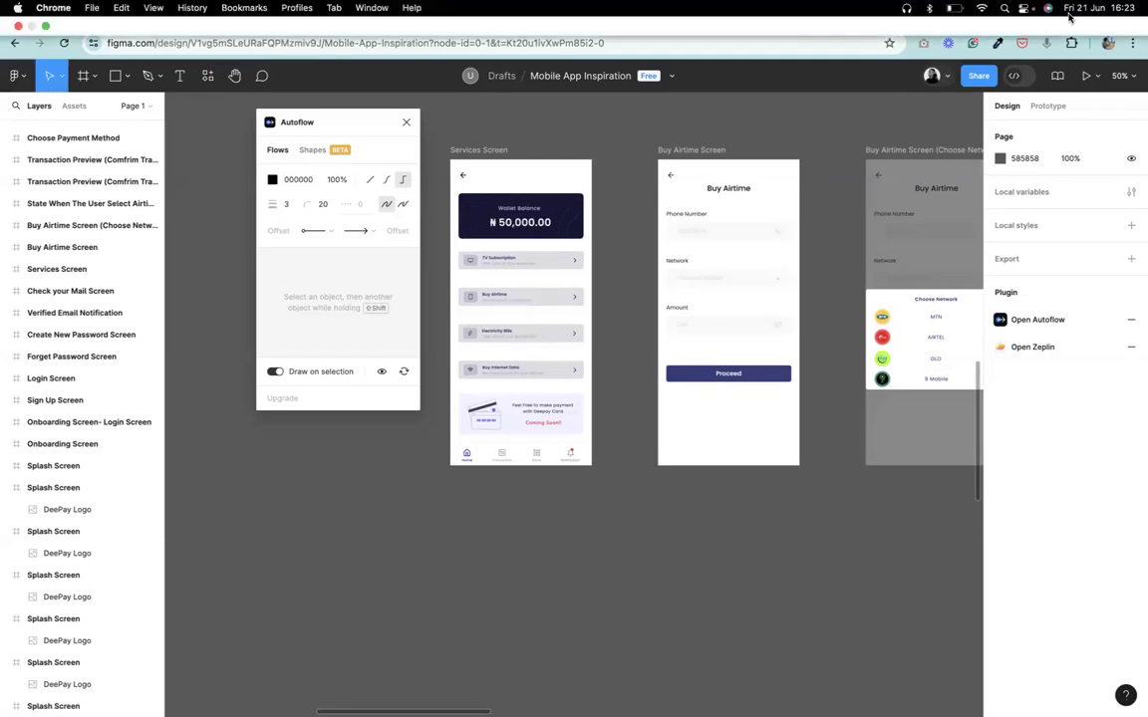
left_click(953, 10)
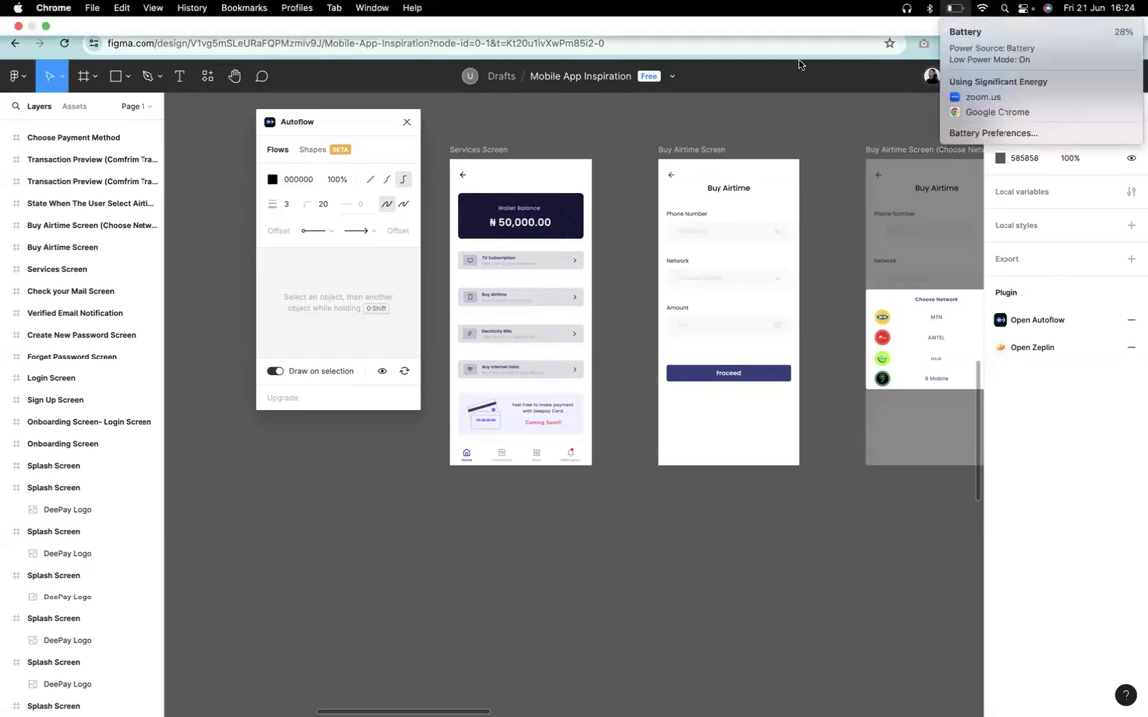
Draw an Autoflow arrow from the Buy Airtime row on the Services Screen to the Buy Airtime Screen.
left_click(539, 313)
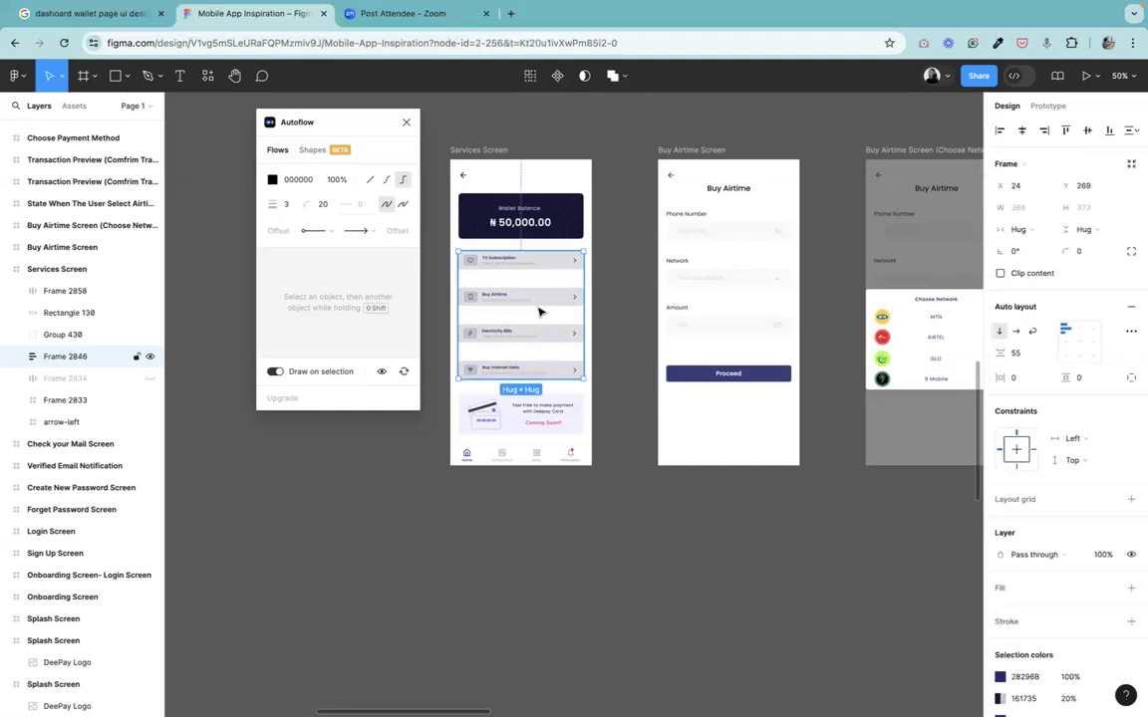
left_click(530, 312)
left_click(533, 310)
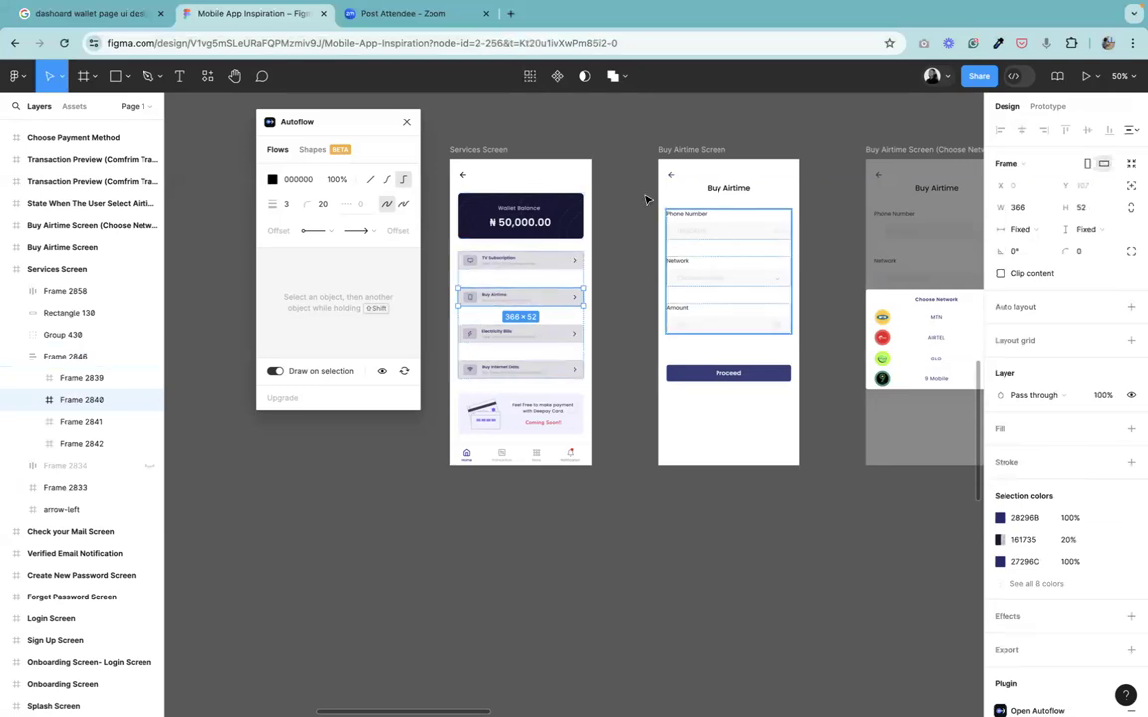
left_click(675, 151, "shift")
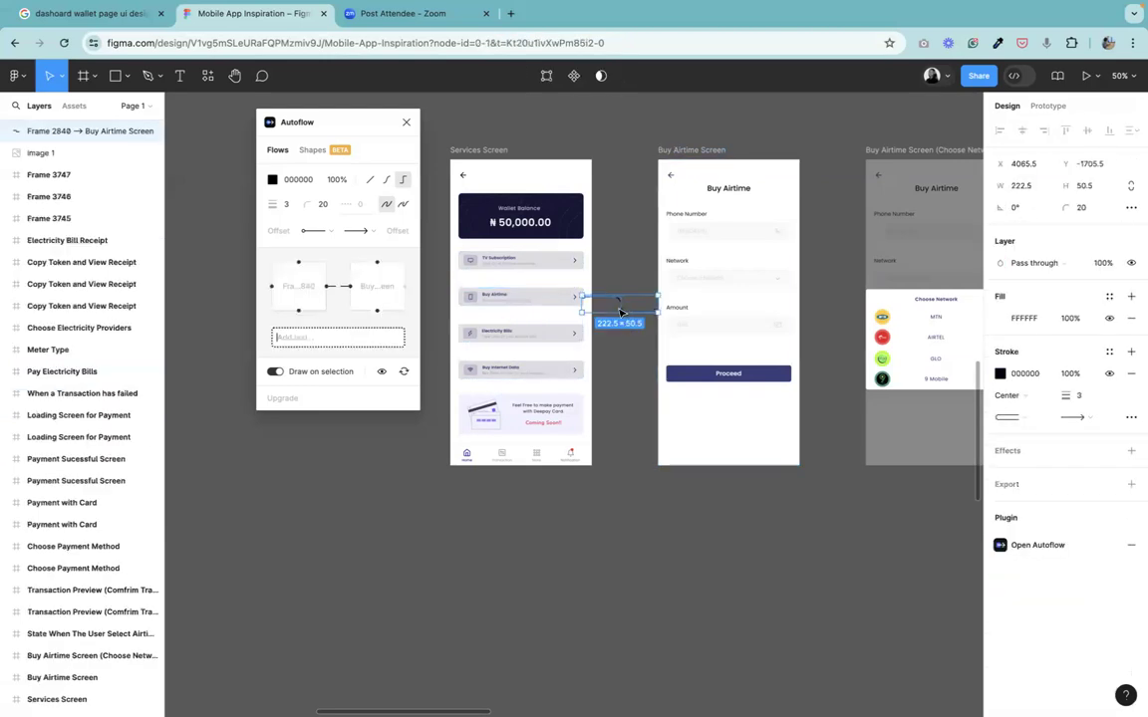
Change the new arrow's stroke colour to 0B12E5 using the colour picker.
left_click(1000, 374)
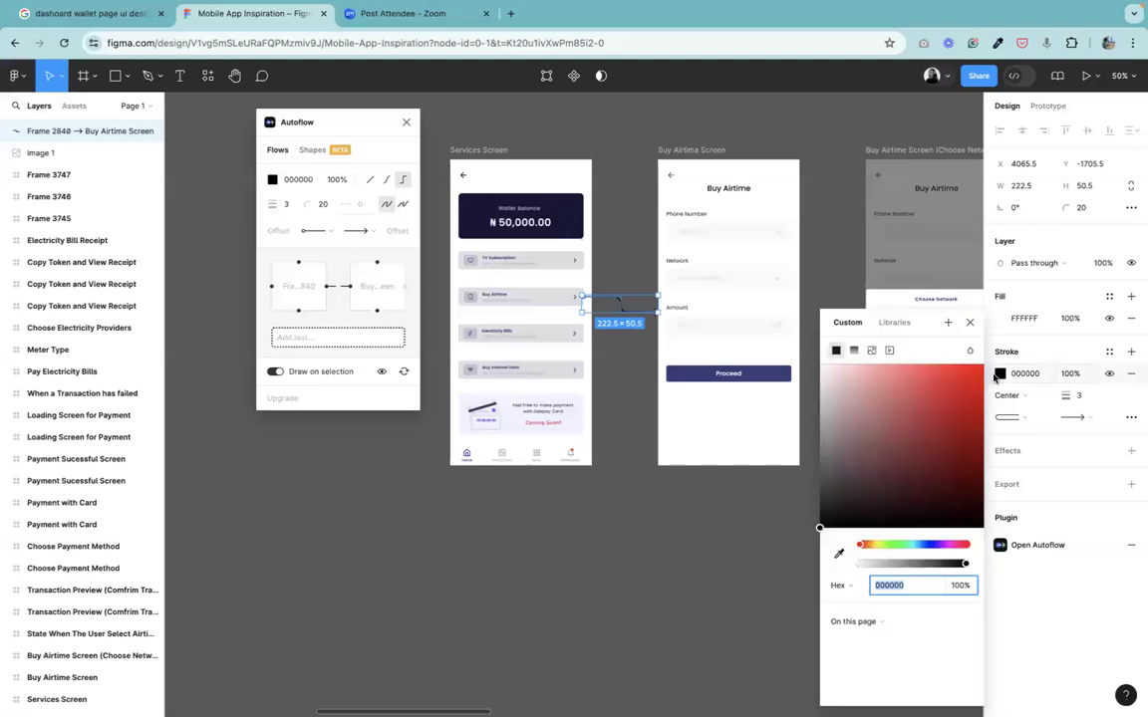
left_click(838, 552)
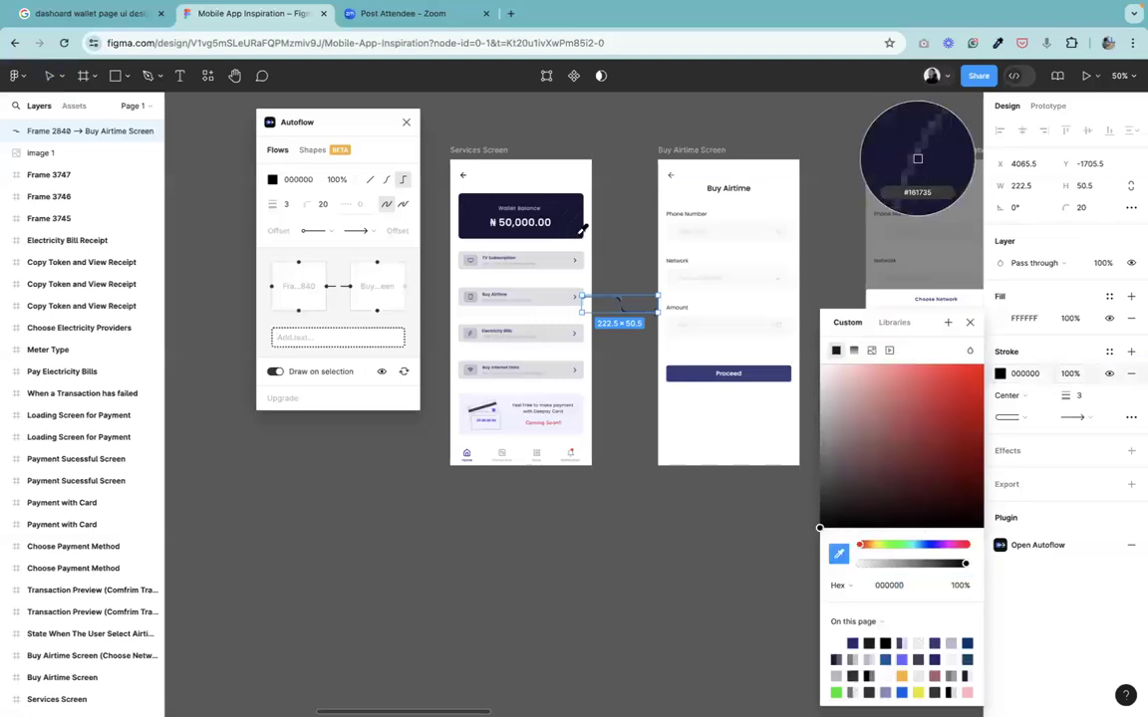
left_click(918, 159)
mouse_move(891, 466)
left_mouse_down()
mouse_move(938, 383)
mouse_move(977, 381)
left_mouse_up()
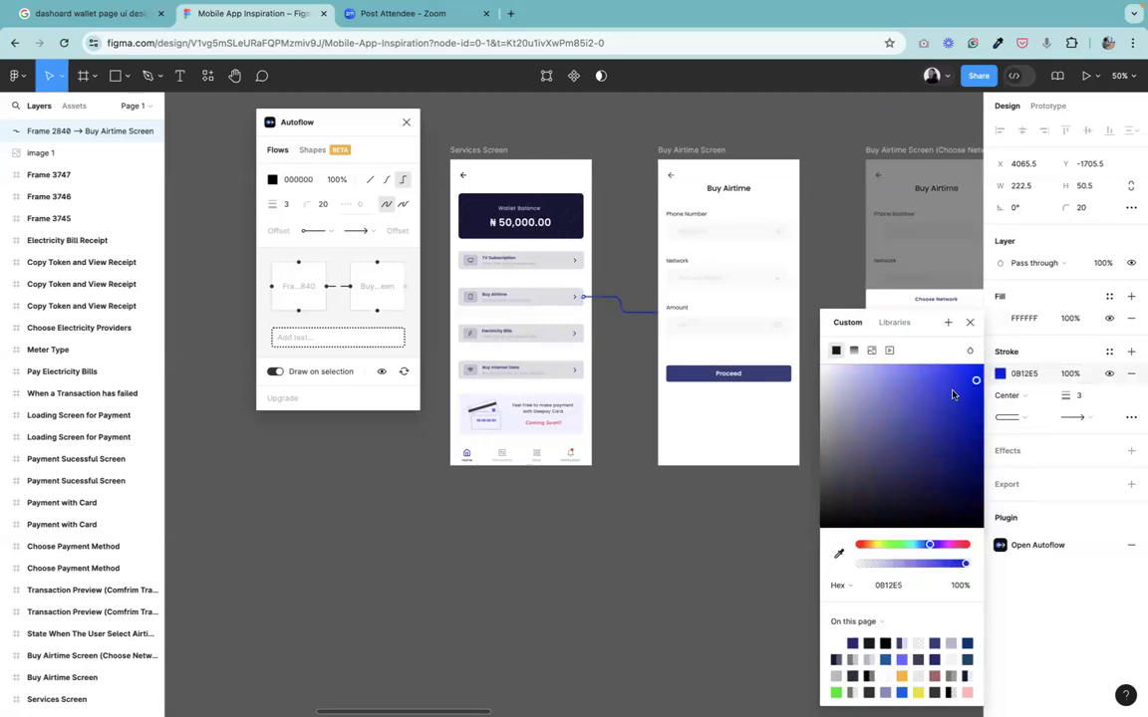
left_click(970, 322)
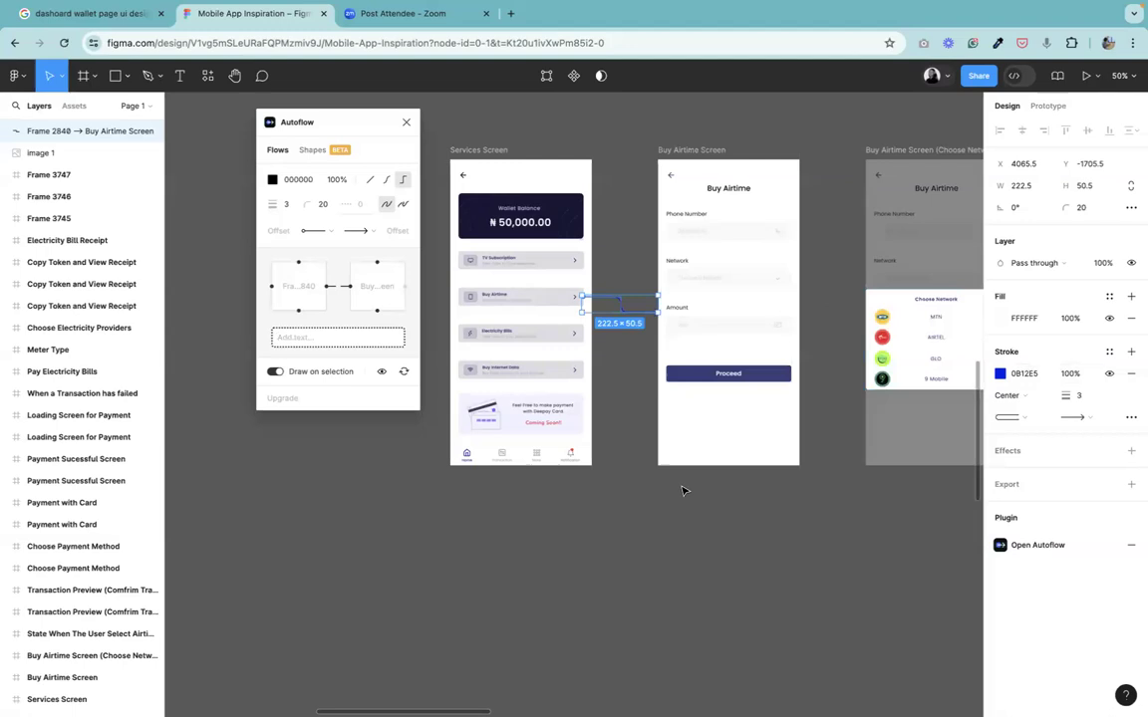
left_click(633, 522)
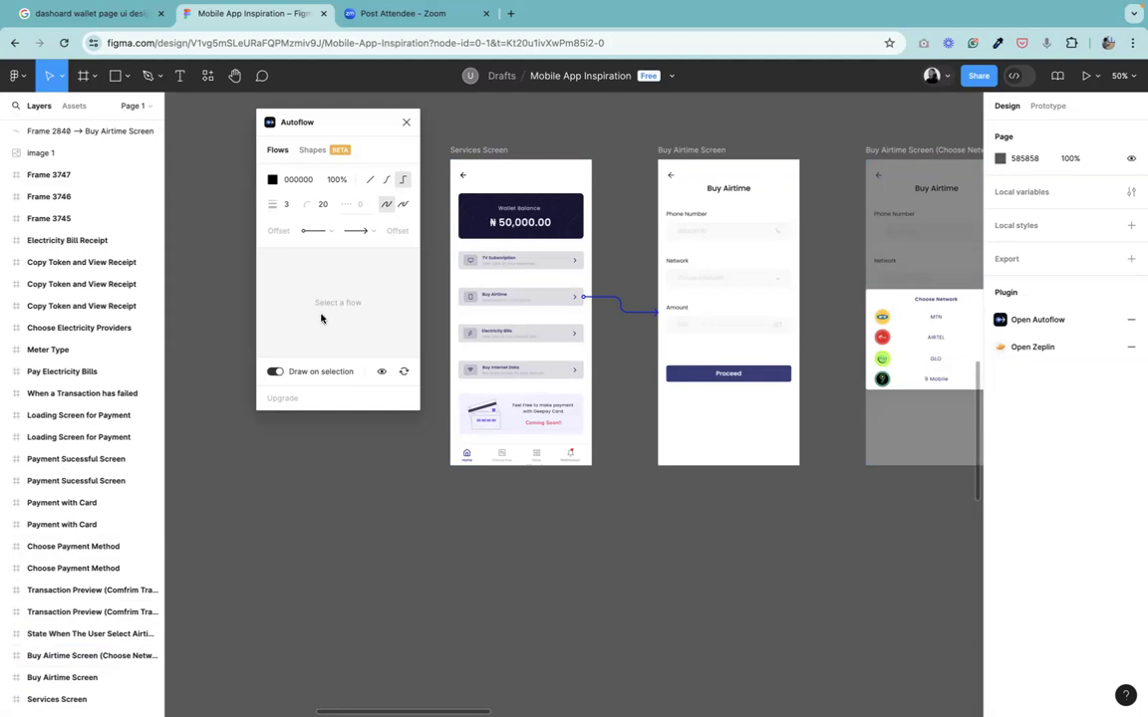
Close the Autoflow plugin panel.
left_click(236, 84)
left_click_drag(700, 476, 665, 338)
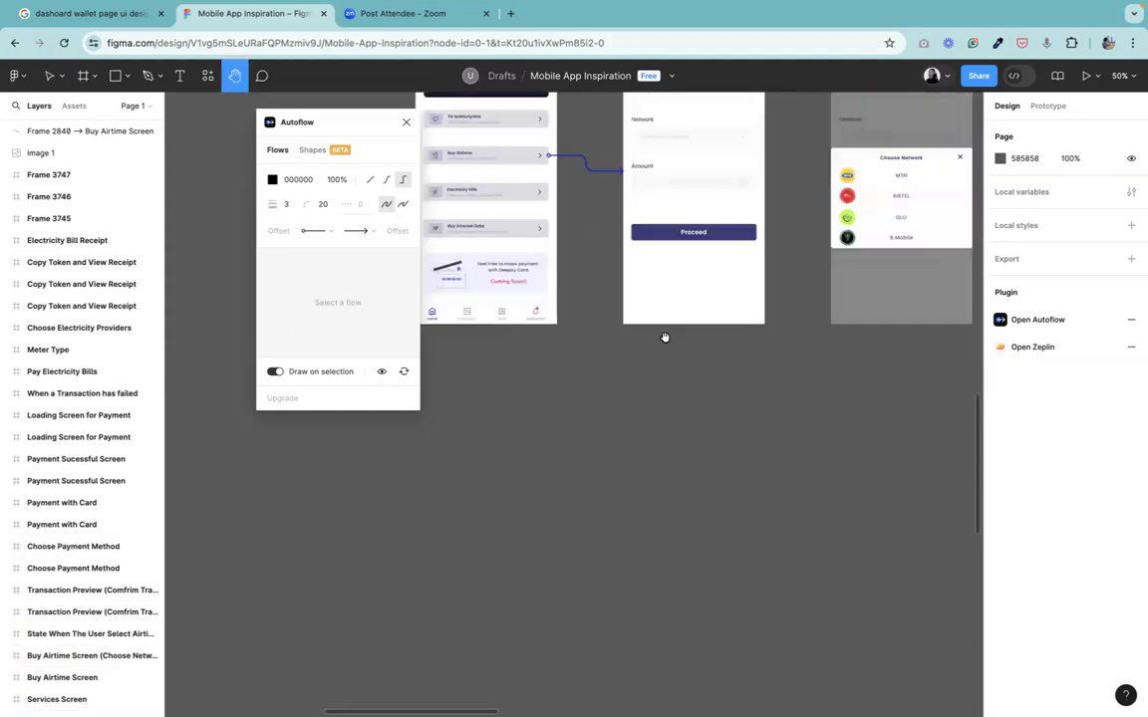
key("minus")
scroll(720, 215, "down", 5)
left_click_drag(719, 216, 741, 583)
key("plus")
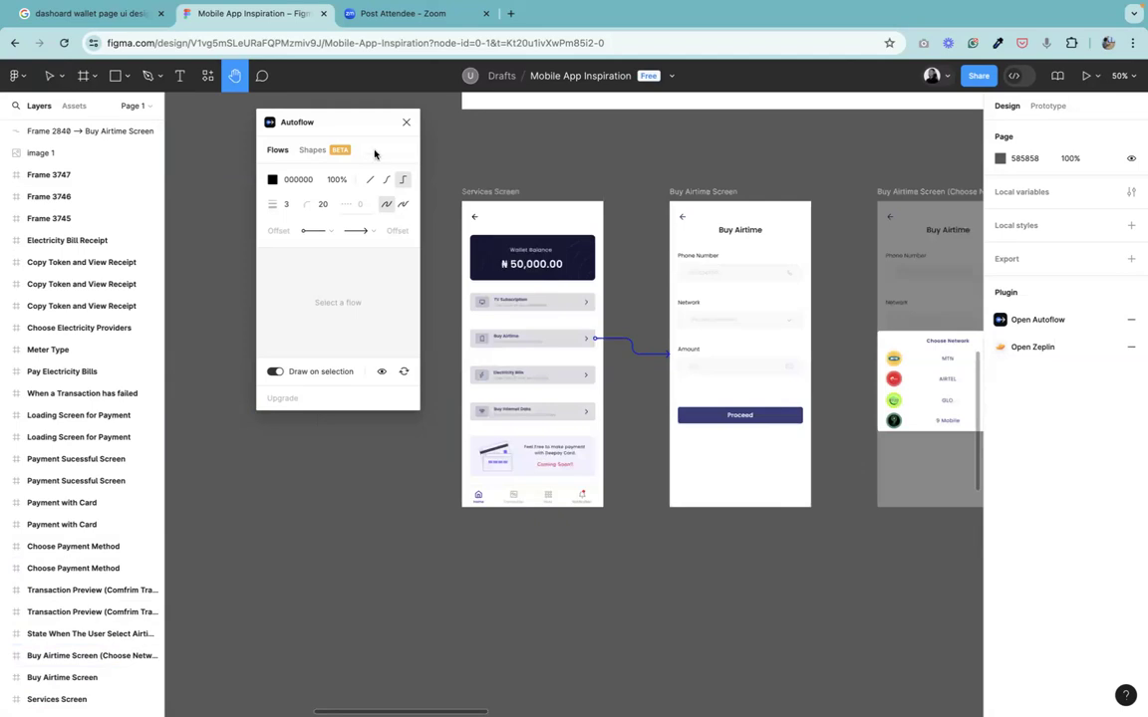
left_click_drag(579, 540, 596, 102)
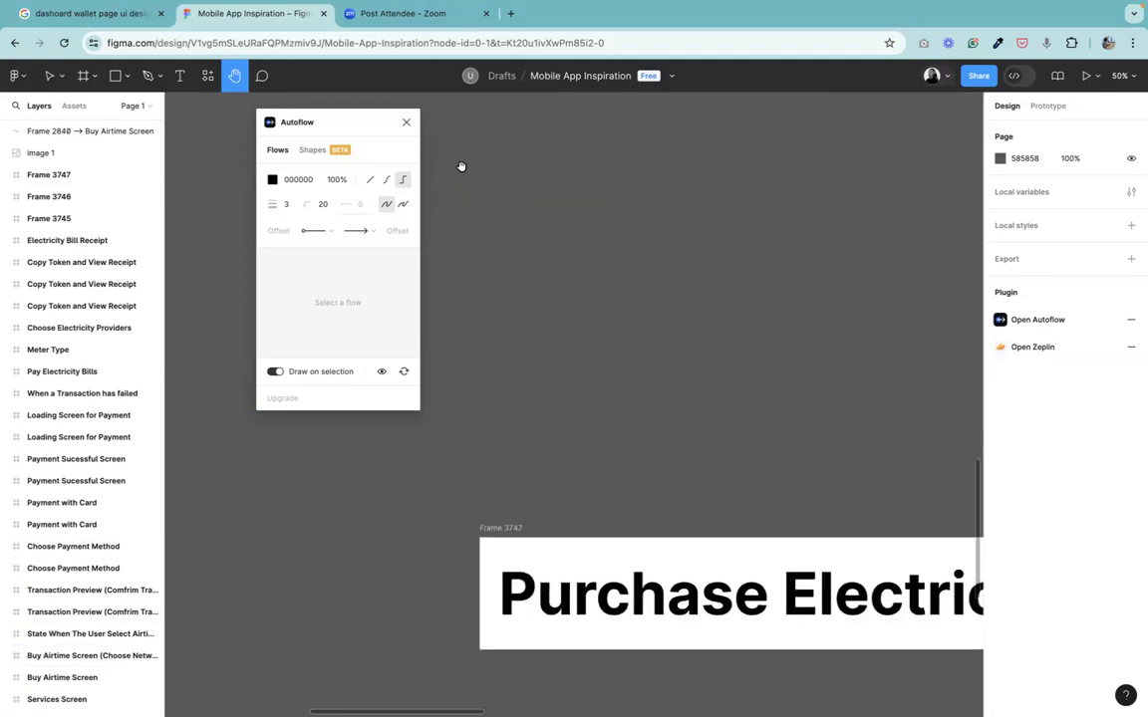
left_click(406, 122)
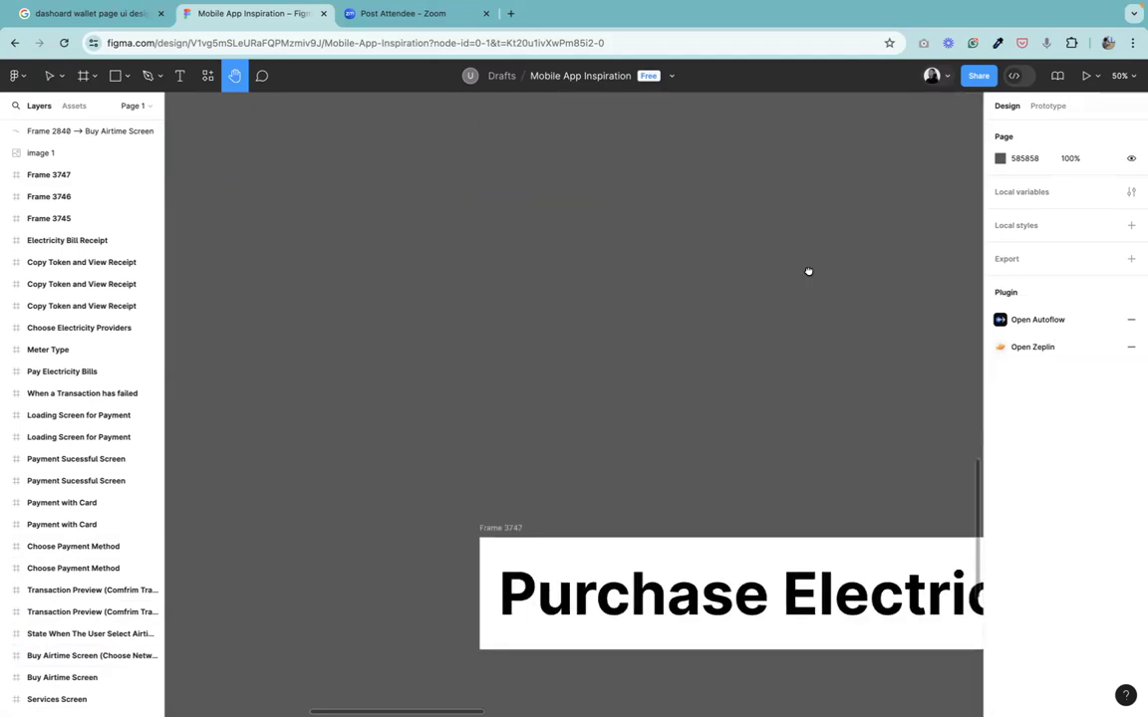
Inspect the Electricity Bills and Airtime flows, zooming in on the arrow between Services and Buy Airtime screens.
scroll(810, 271, "down", 5)
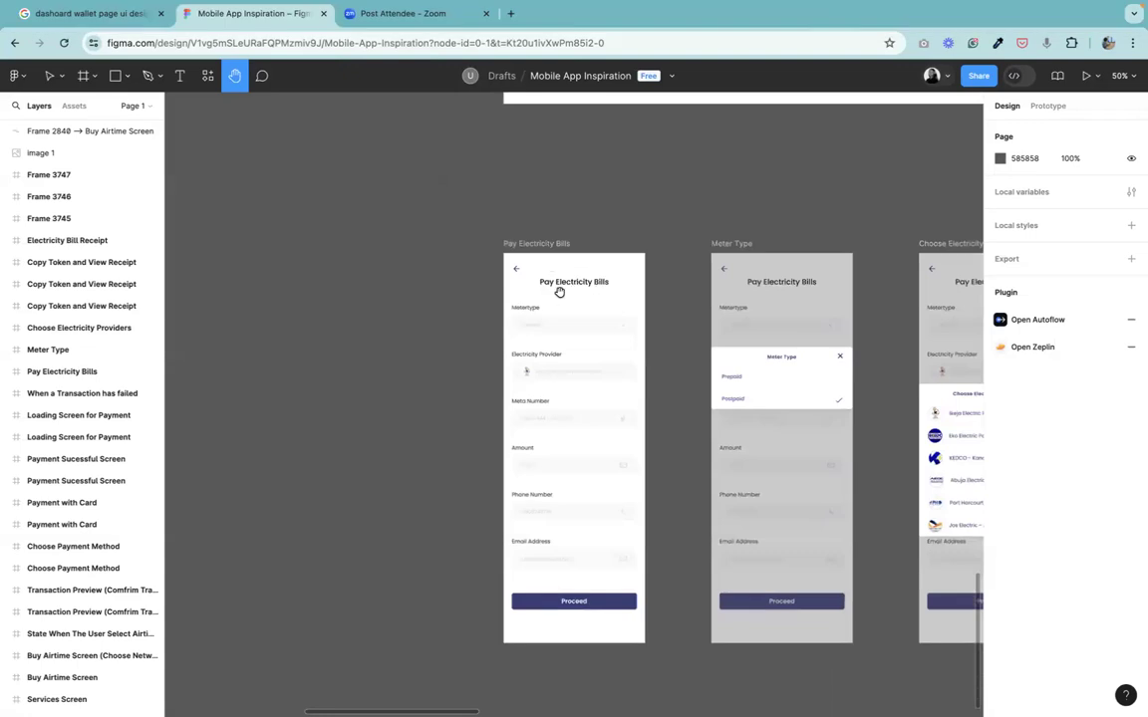
key("minus")
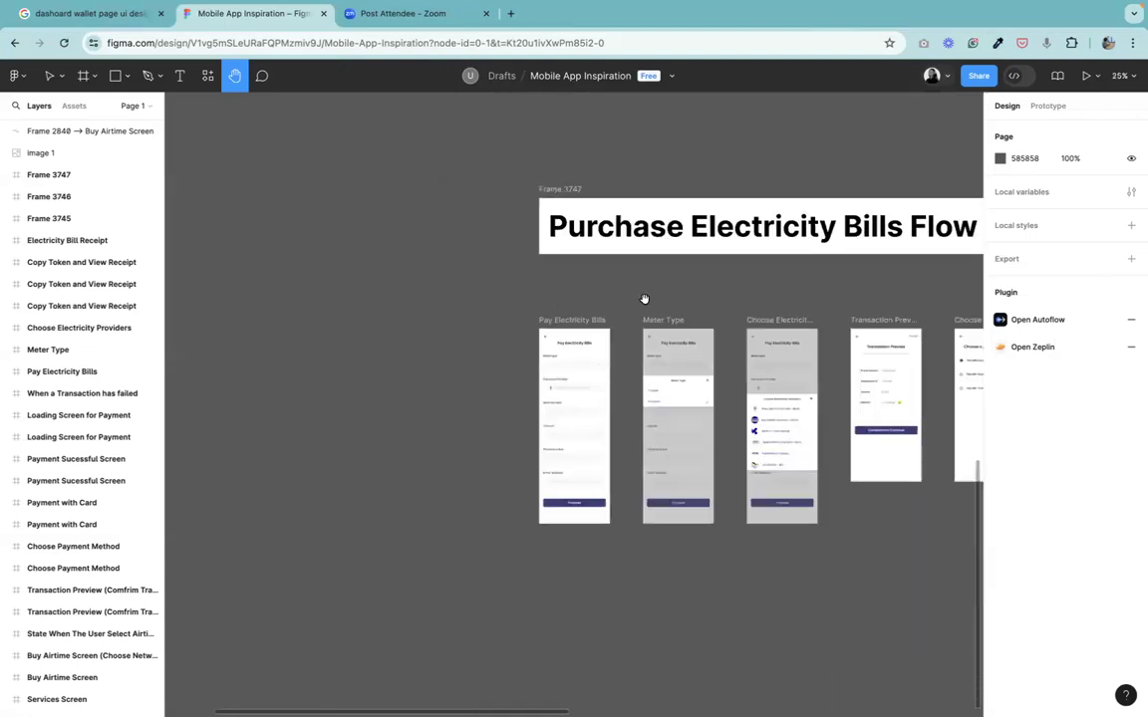
scroll(582, 516, "up", 4)
left_click_drag(572, 364, 623, 431)
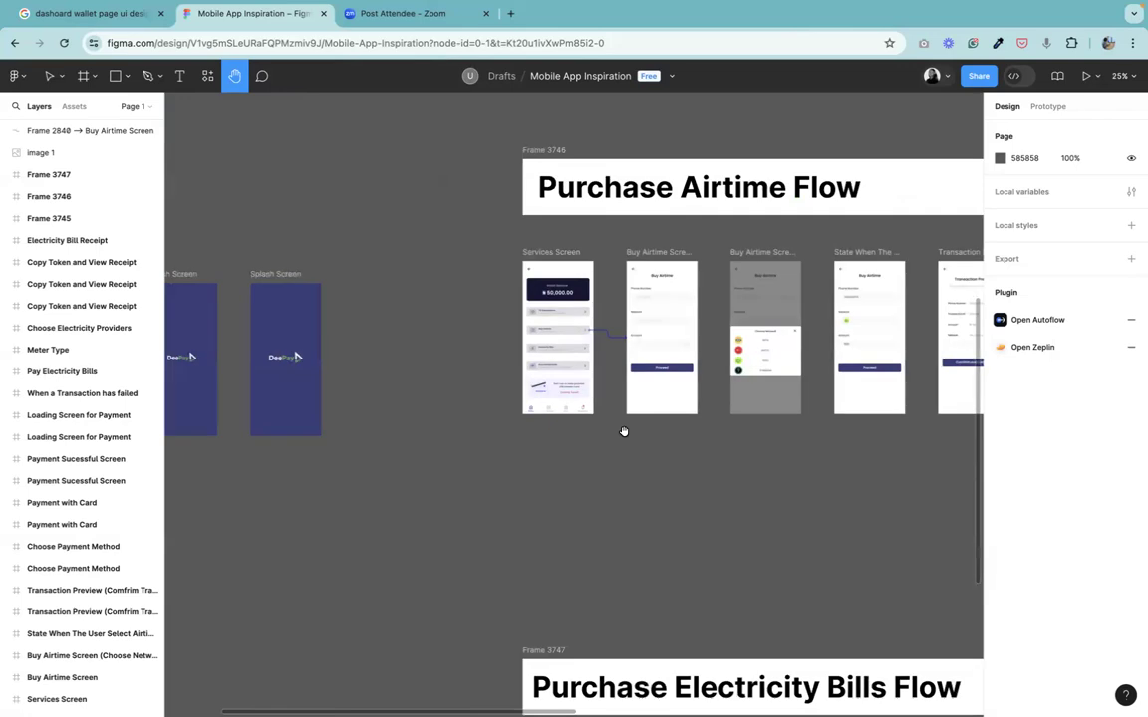
key("plus")
key("plus")
left_click_drag(461, 210, 440, 356)
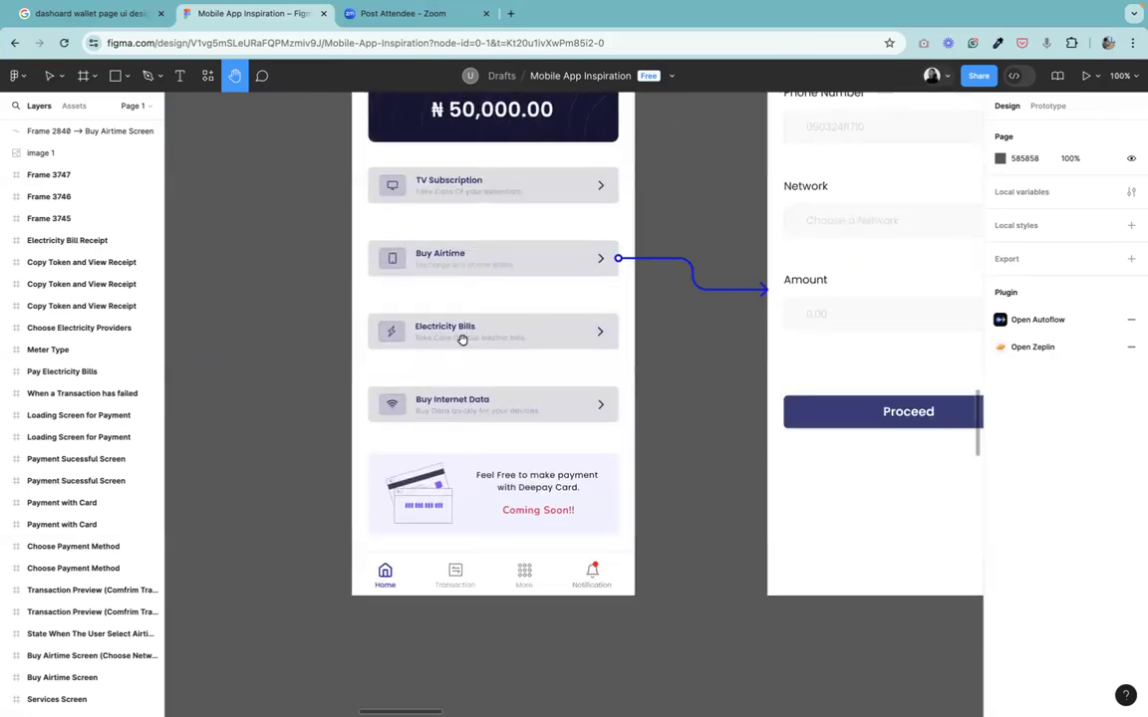
Select the Electricity Bills row on the Services Screen and open the Autoflow plugin.
left_click(66, 71)
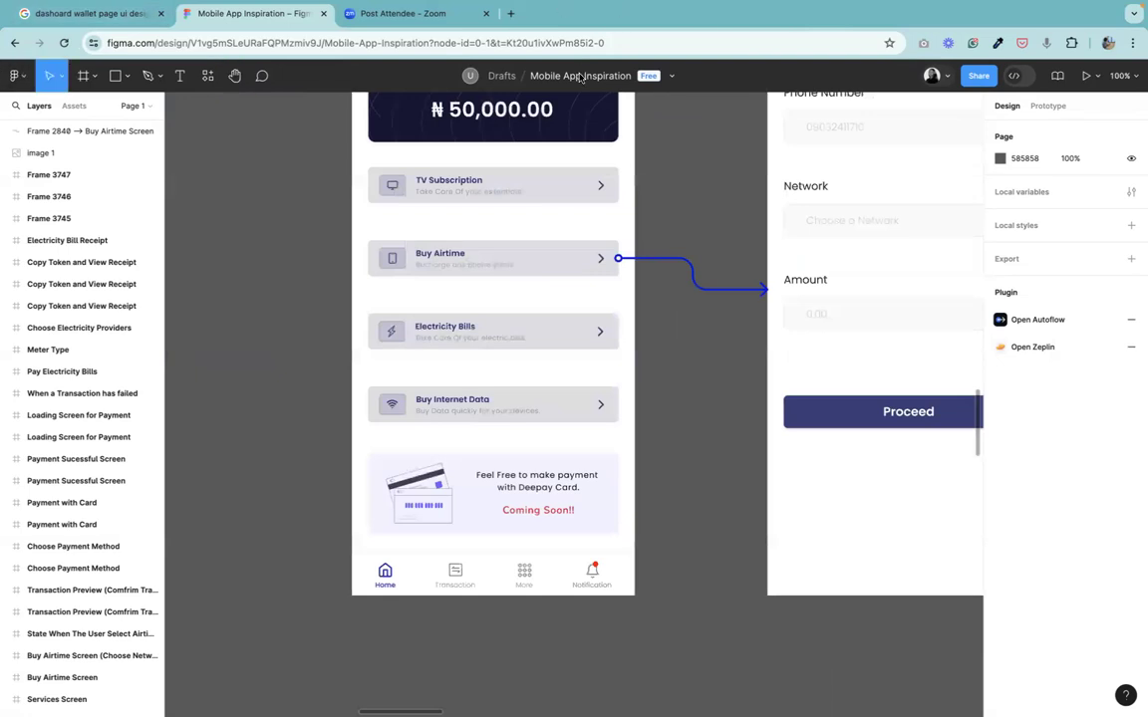
double_click(479, 339)
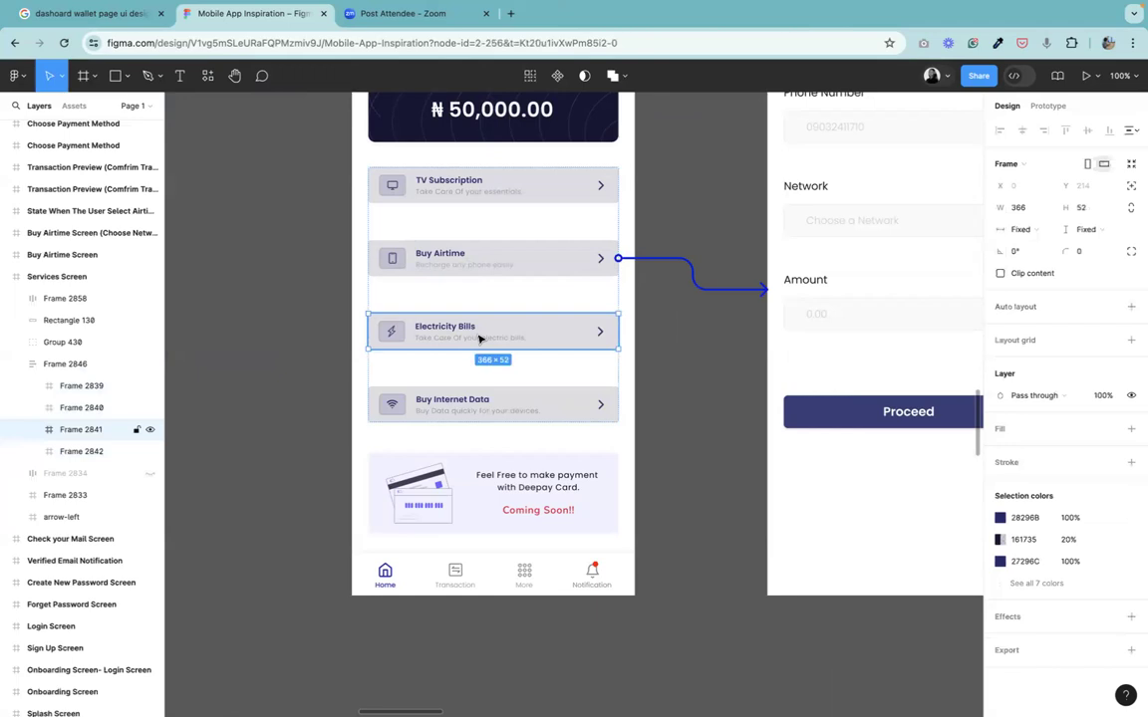
right_click(478, 339)
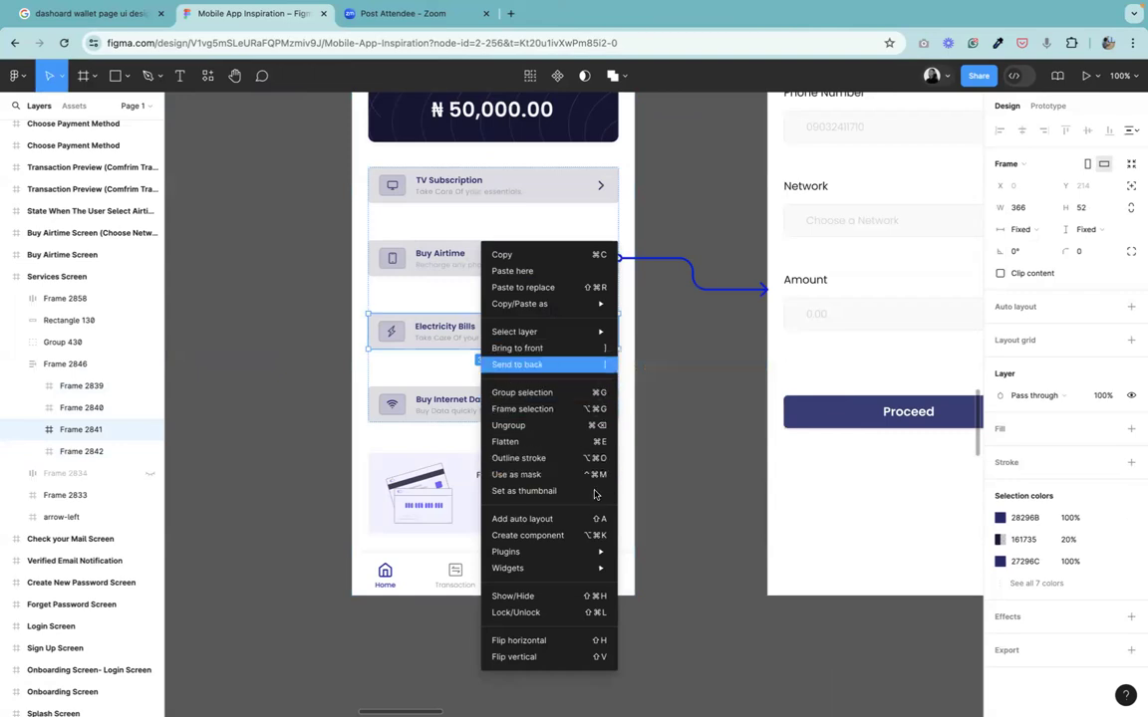
mouse_move(601, 558)
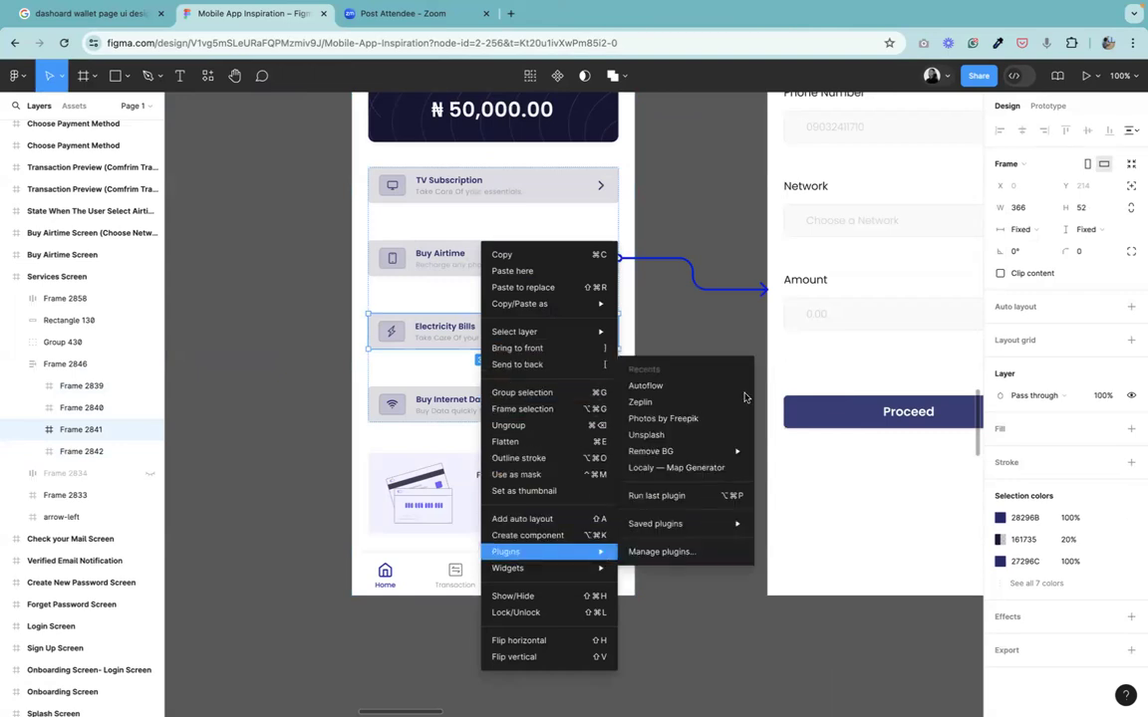
left_click(667, 385)
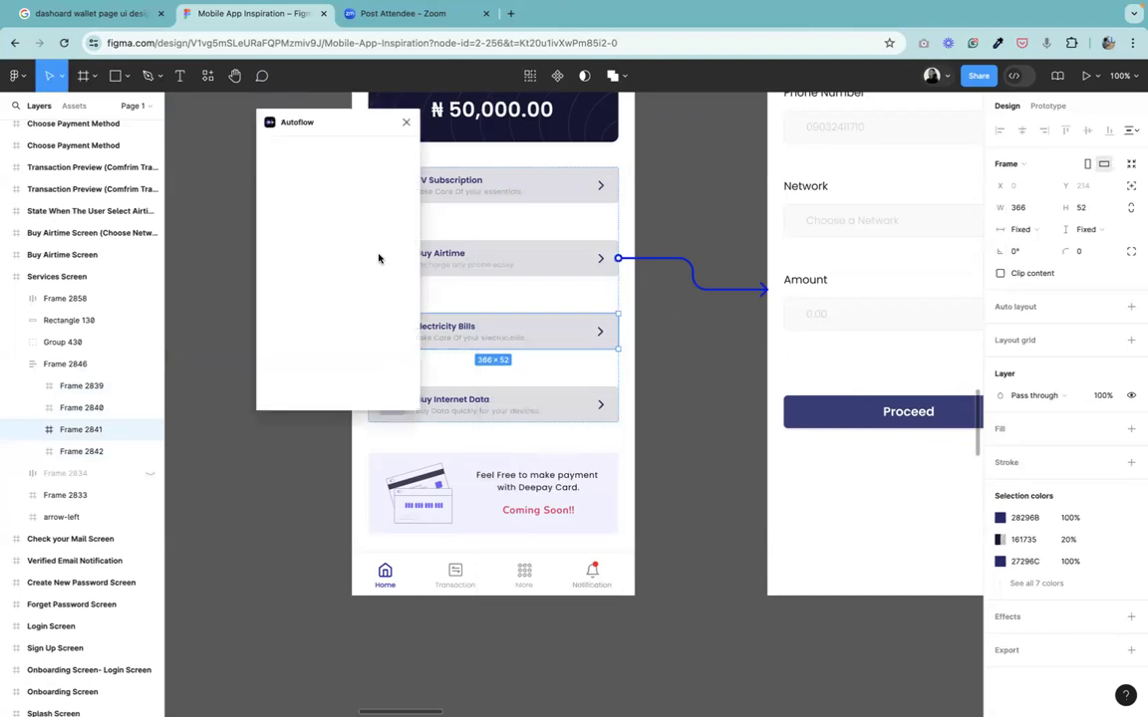
Draw an Autoflow arrow from the Electricity Bills row to the Pay Electricity Bills screen.
left_click_drag(388, 126, 821, 228)
key("ctrl+minus")
key("ctrl+minus")
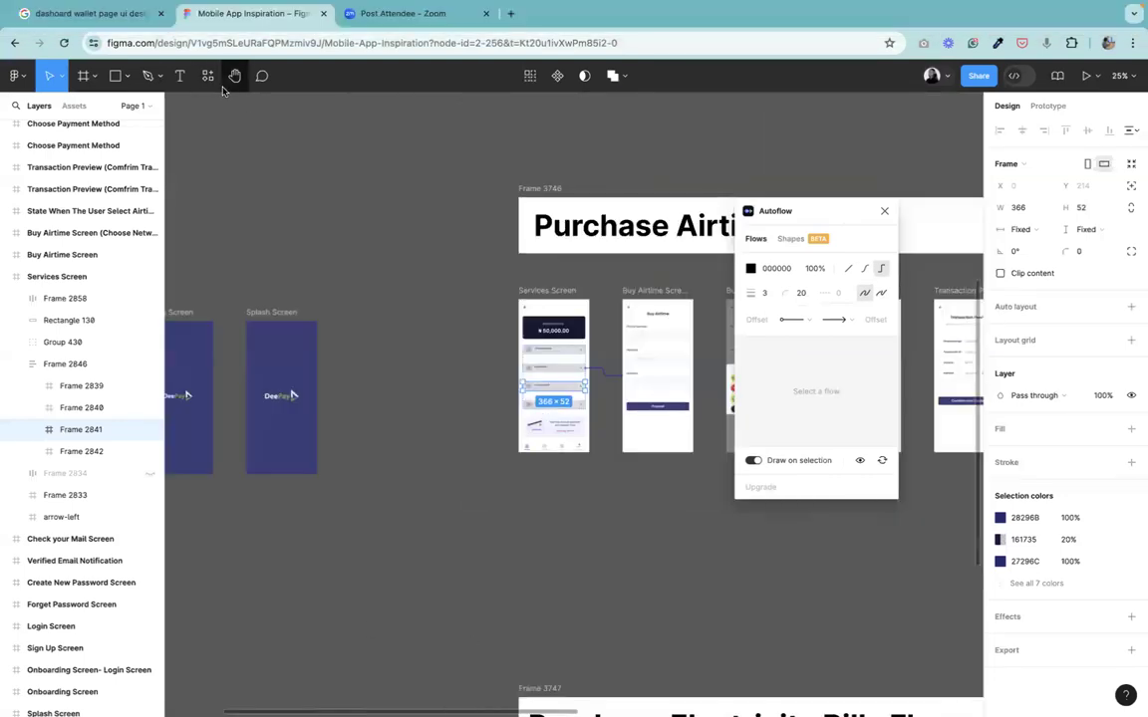
key("h")
left_click_drag(642, 555, 583, 374)
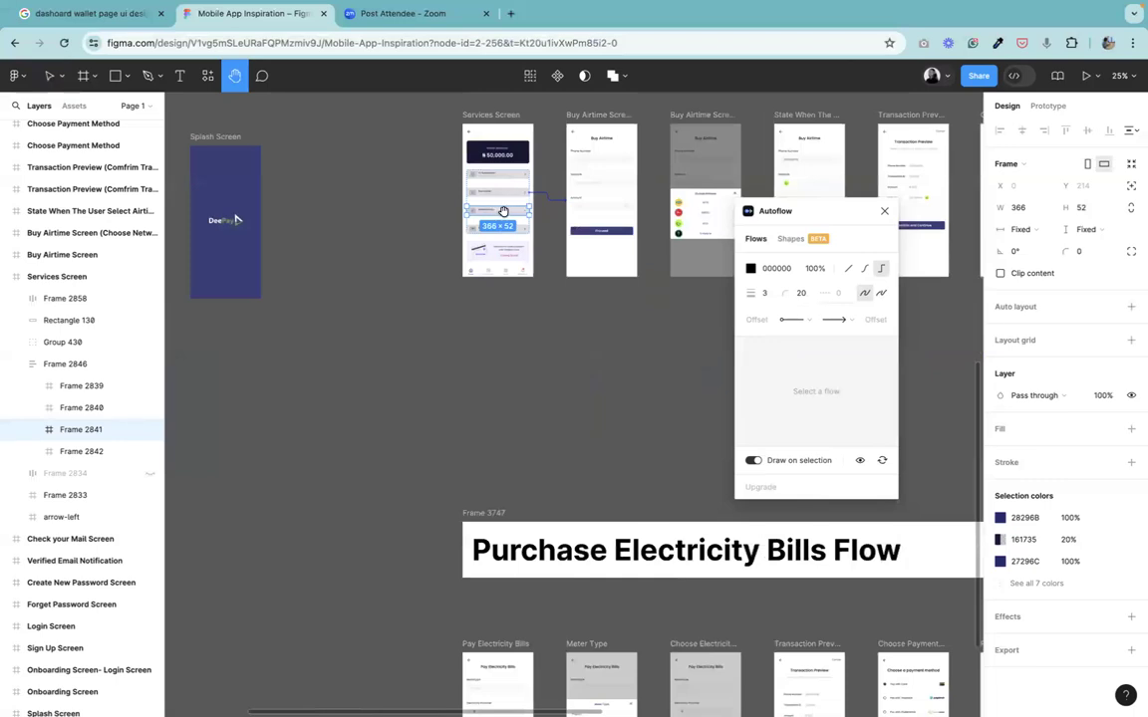
left_click(47, 78)
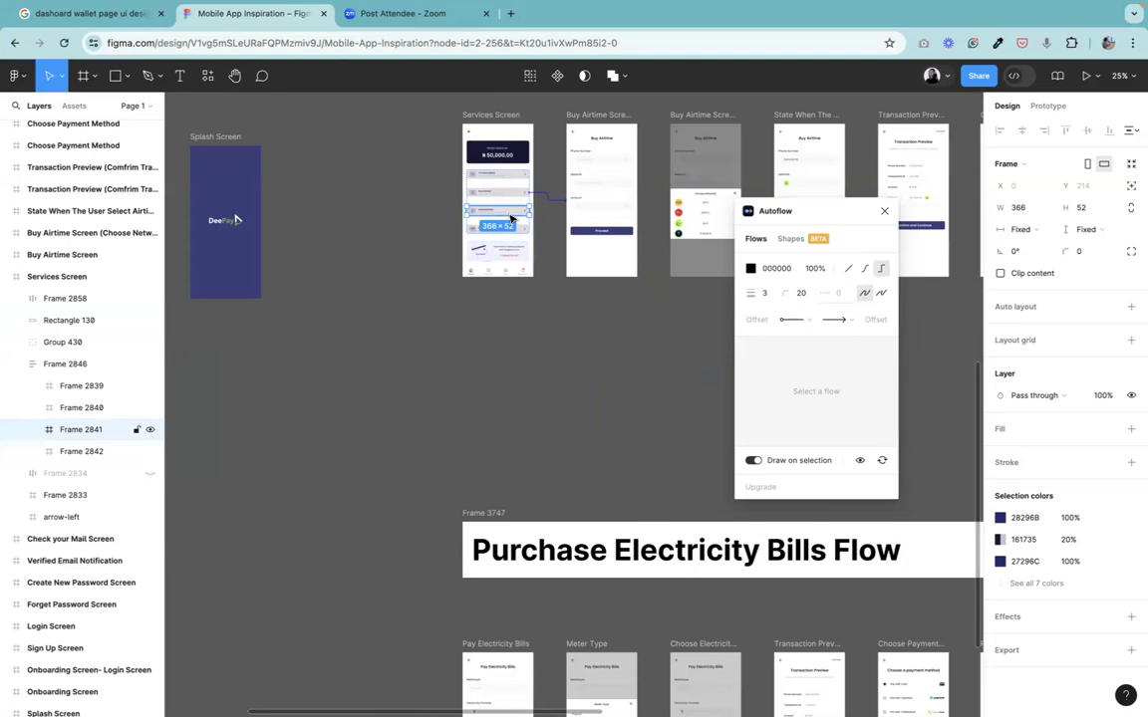
left_click(498, 649, "shift")
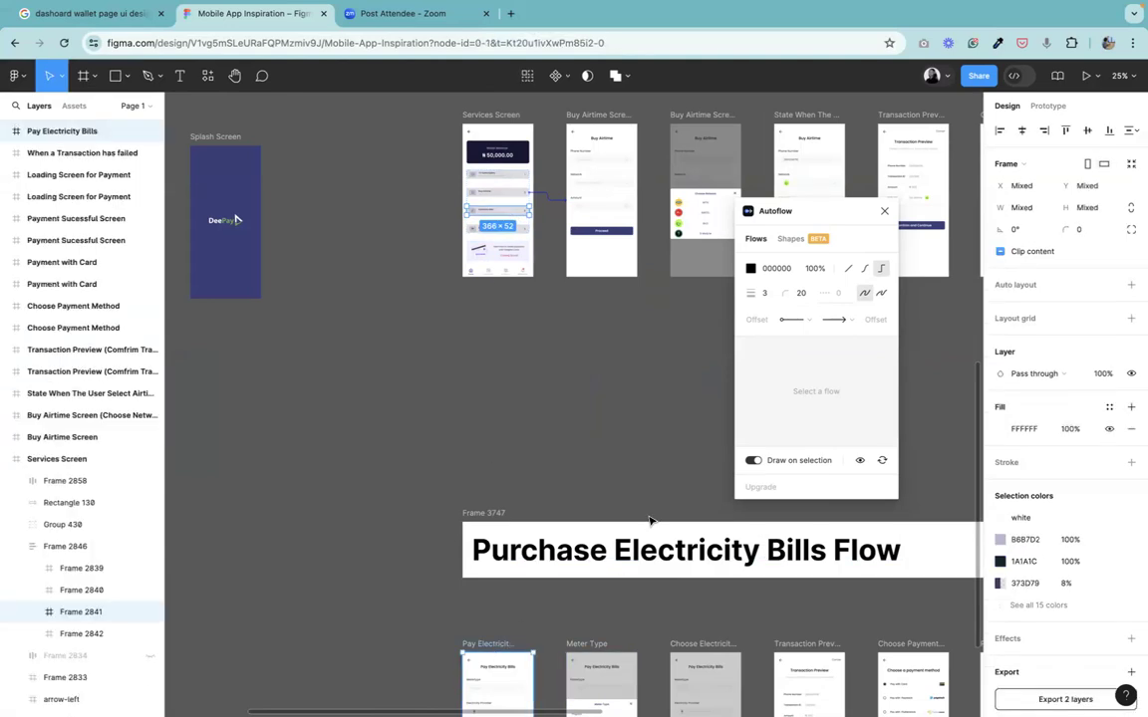
Select the new arrow and change its stroke colour to 005EEA from the page swatches.
left_click(613, 353)
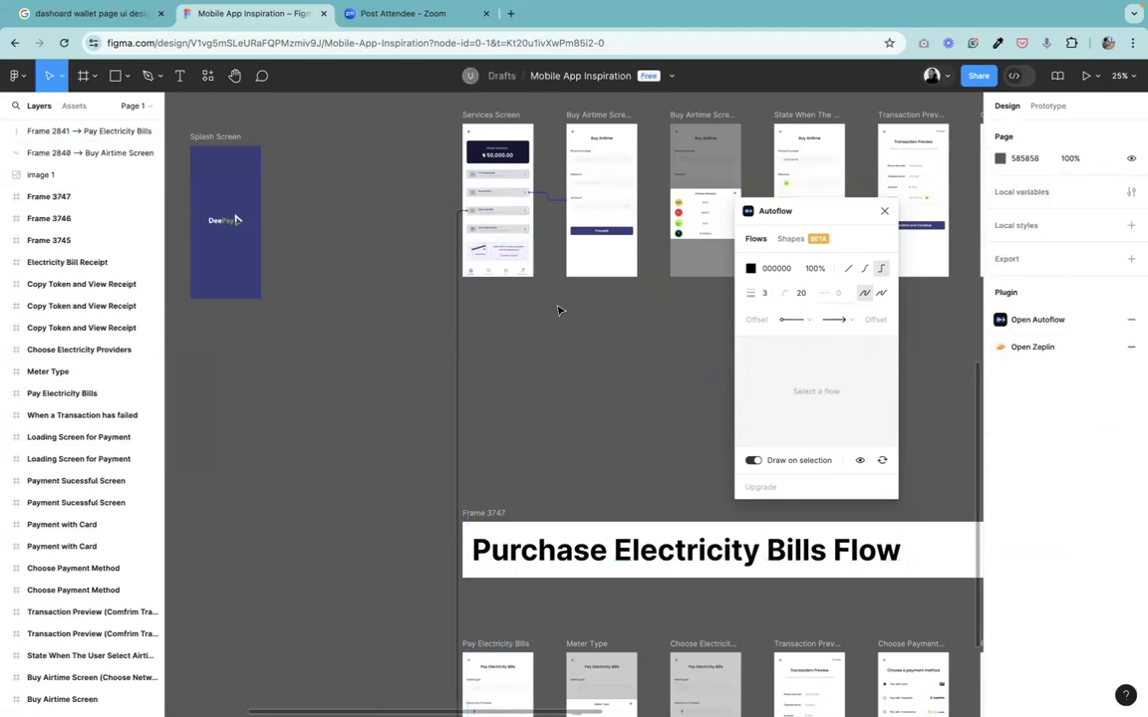
scroll(558, 338, "down", 3)
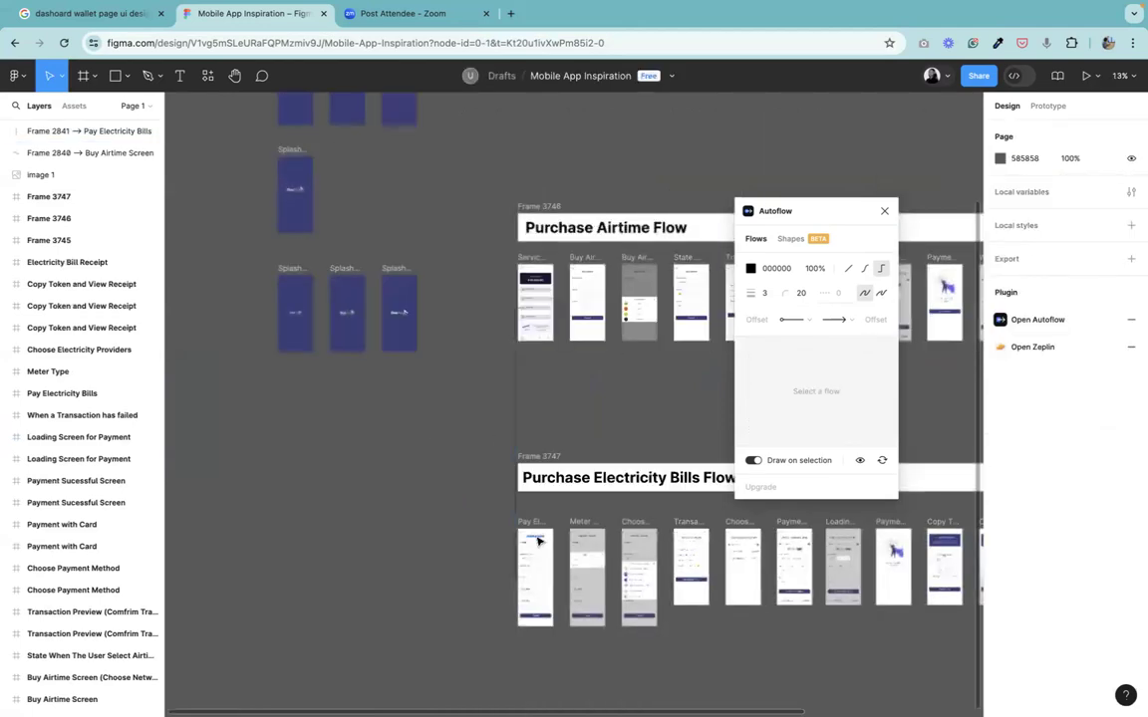
scroll(521, 455, "up", 5)
scroll(521, 455, "up", 5)
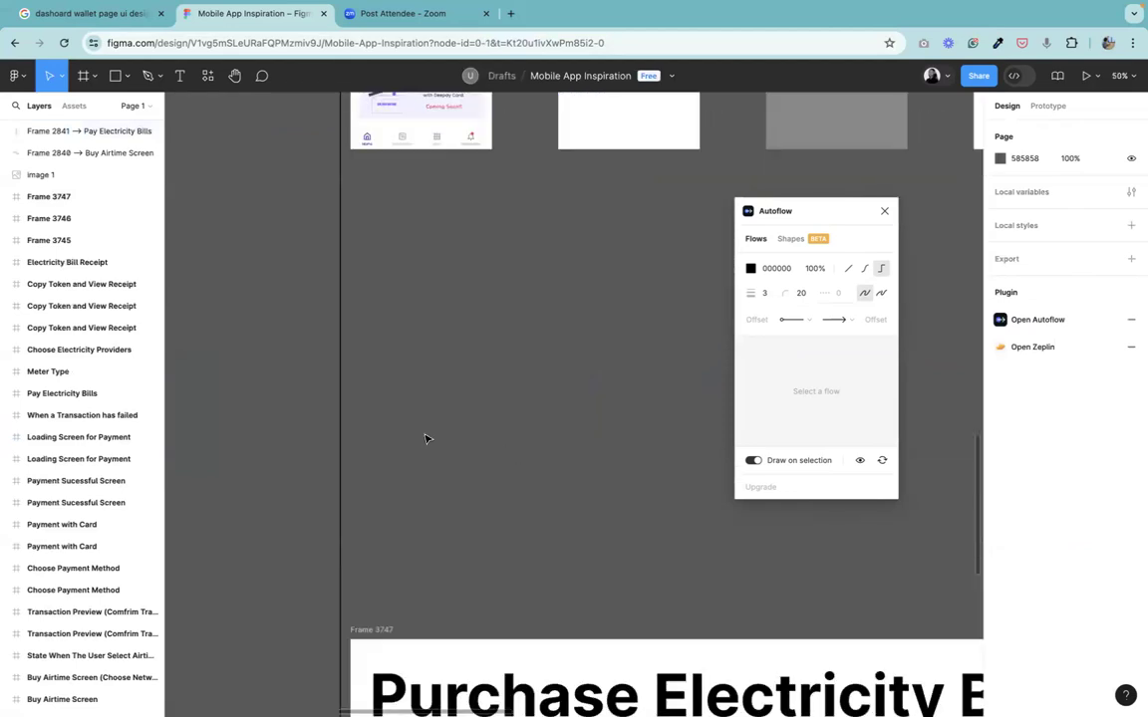
left_click(341, 458)
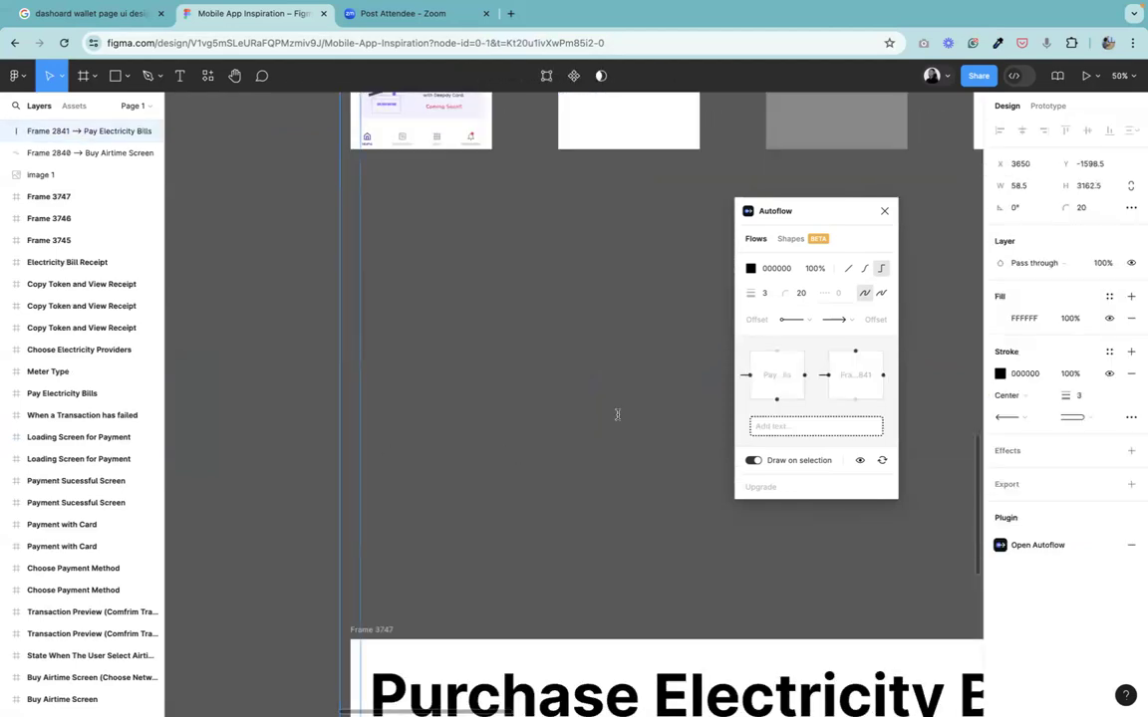
left_click(1001, 374)
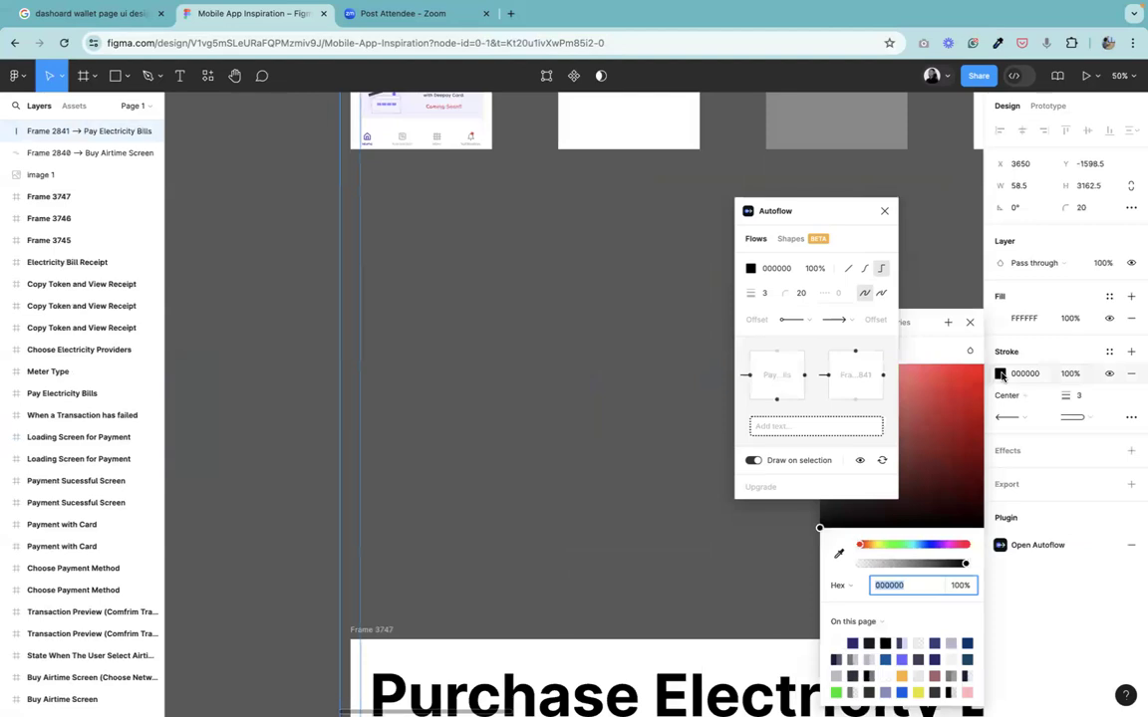
left_click(901, 692)
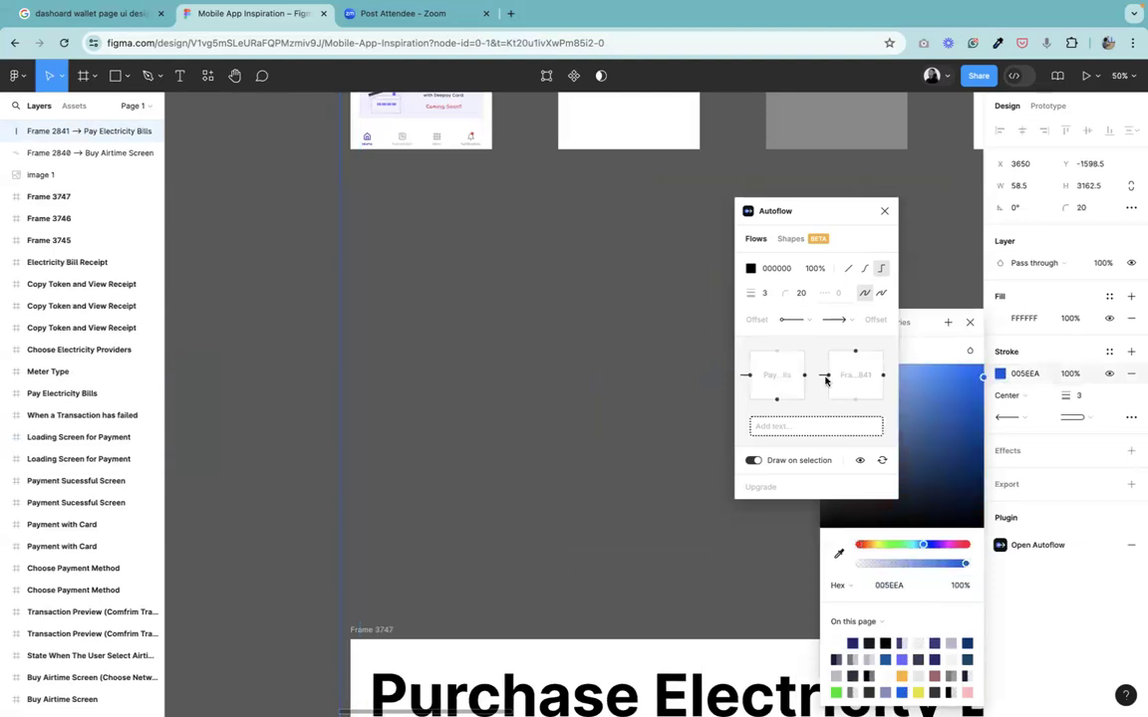
Open the arrow's label text field in the Autoflow panel.
left_click(791, 428)
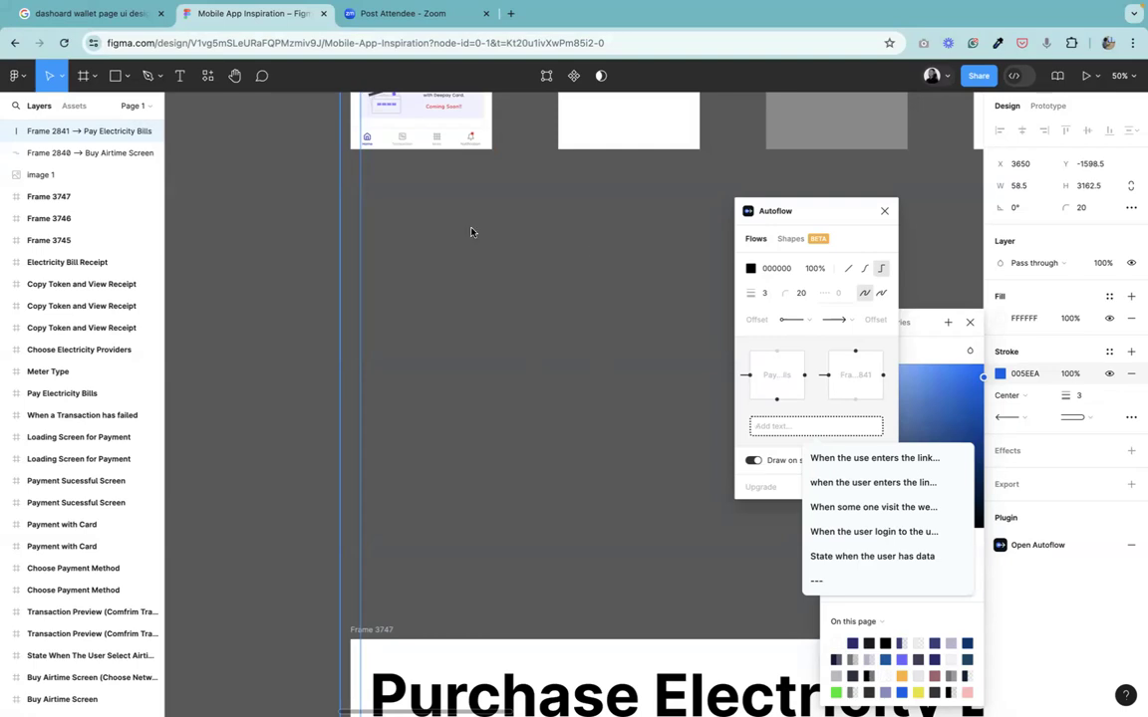
Enter the arrow label text "When the user taps on the electricity bill button the page the page moves in" in Autoflow.
key("h")
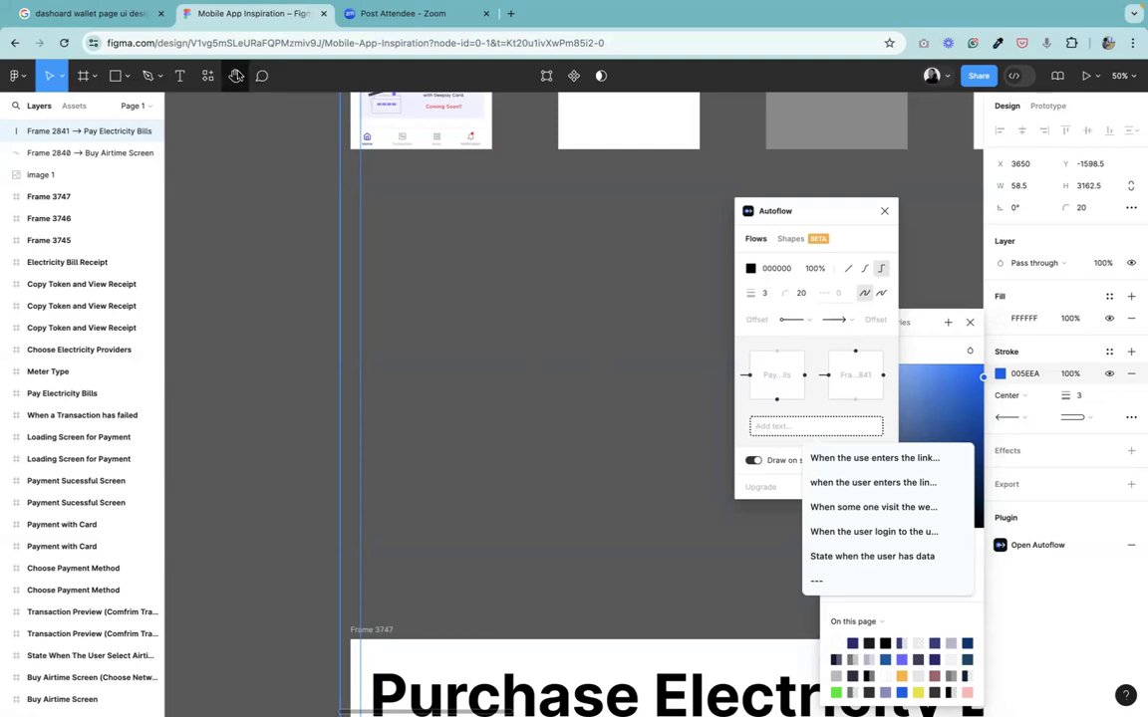
left_click_drag(392, 287, 385, 538)
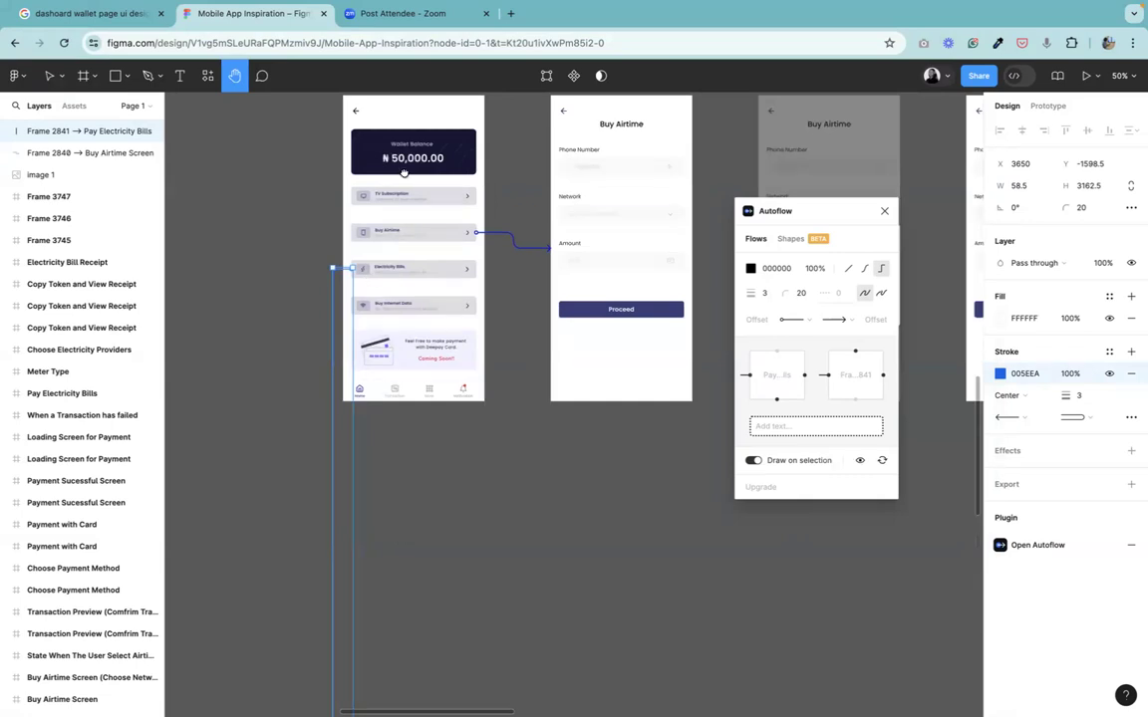
scroll(385, 274, "down", 10)
scroll(392, 419, "down", 5)
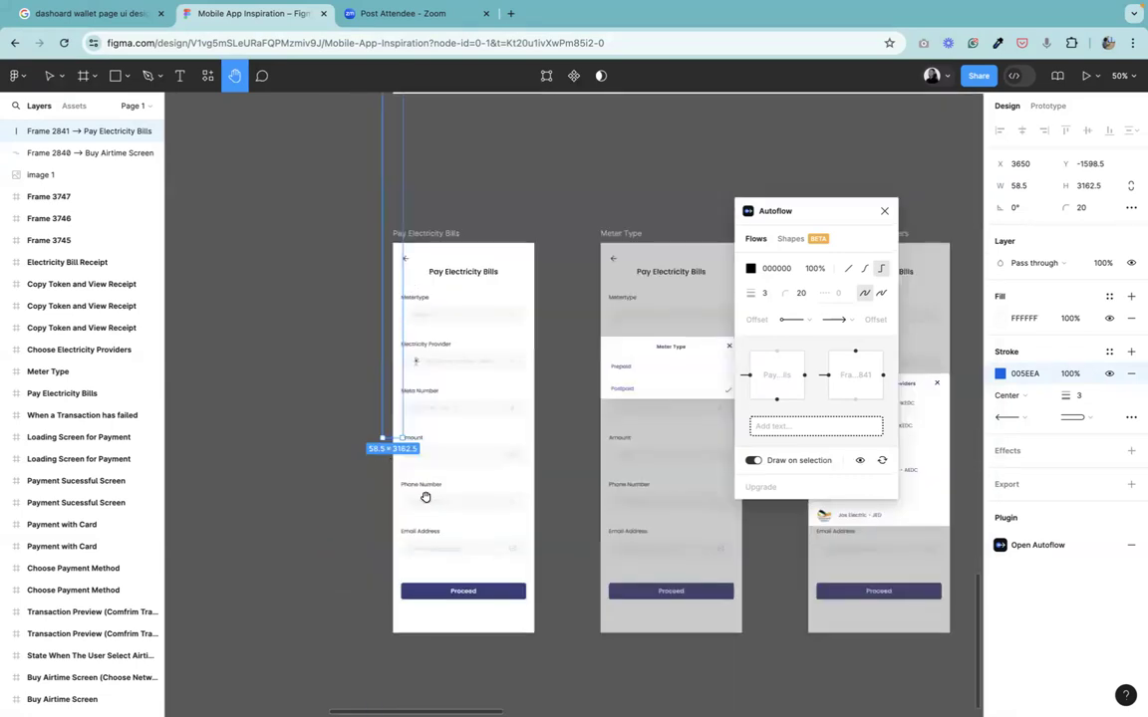
scroll(518, 378, "up", 5)
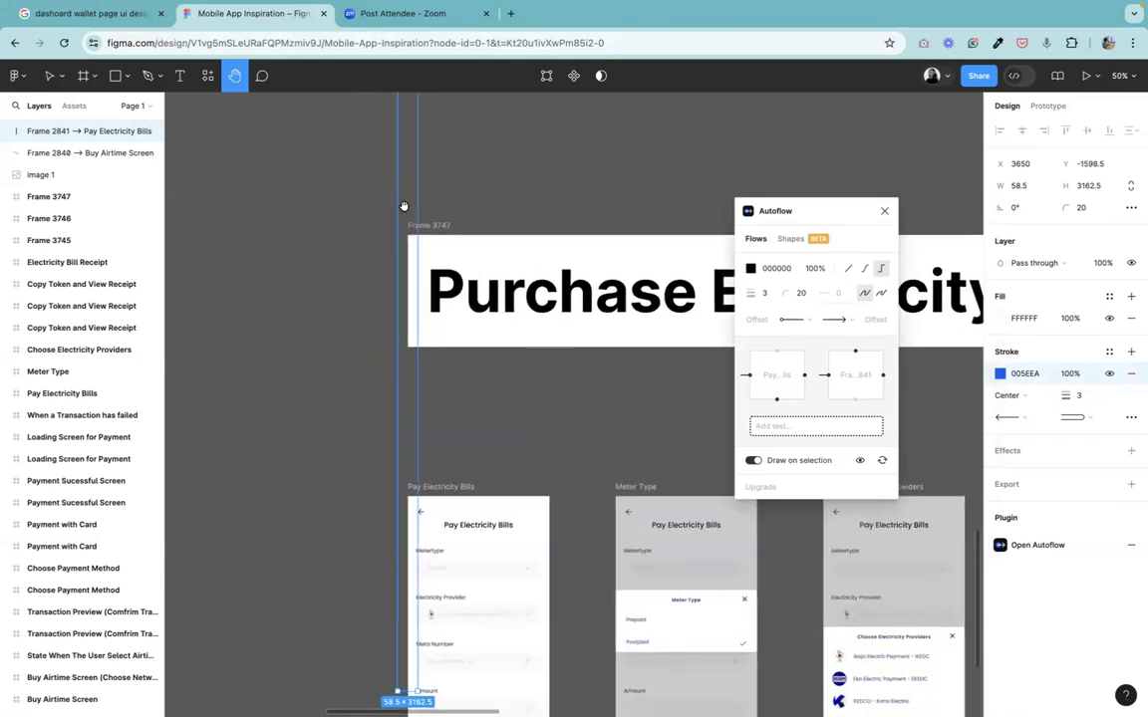
scroll(477, 333, "down", 3)
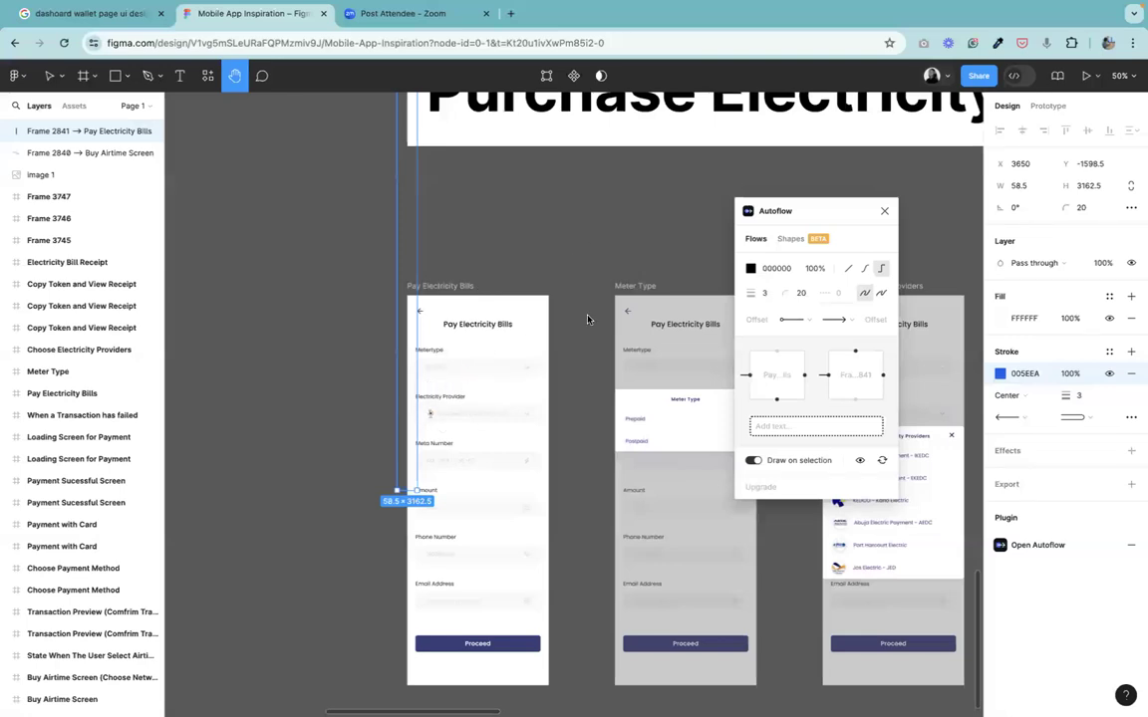
left_click_drag(820, 214, 545, 208)
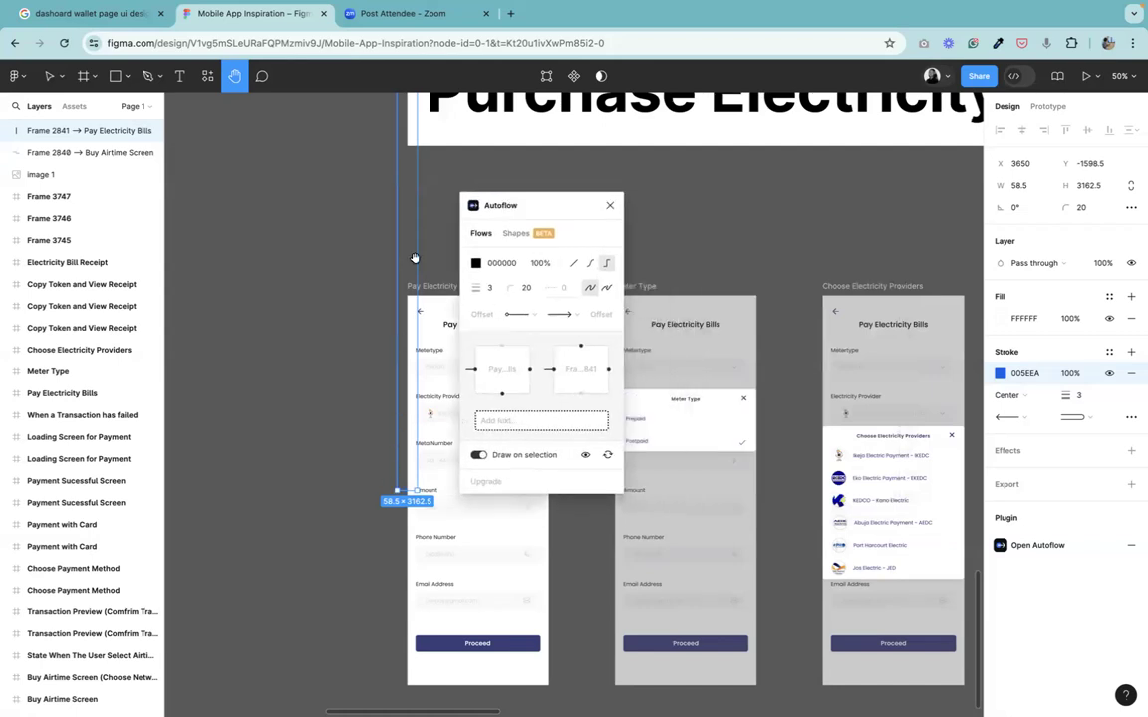
left_click(521, 419)
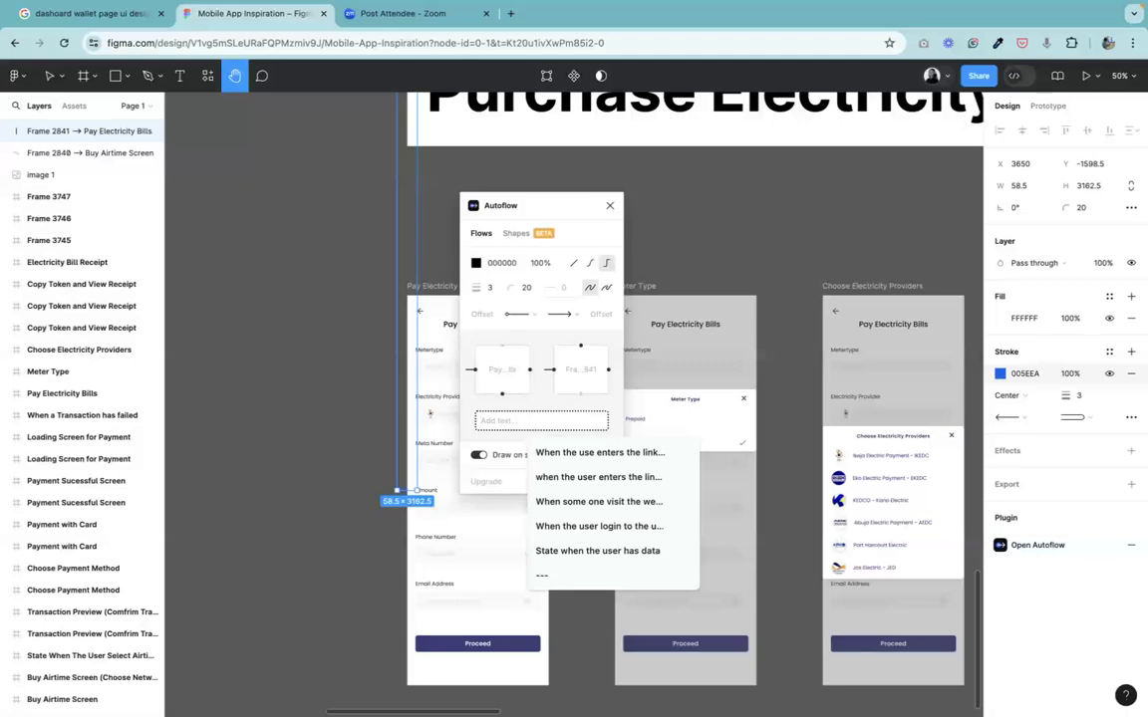
type("When t")
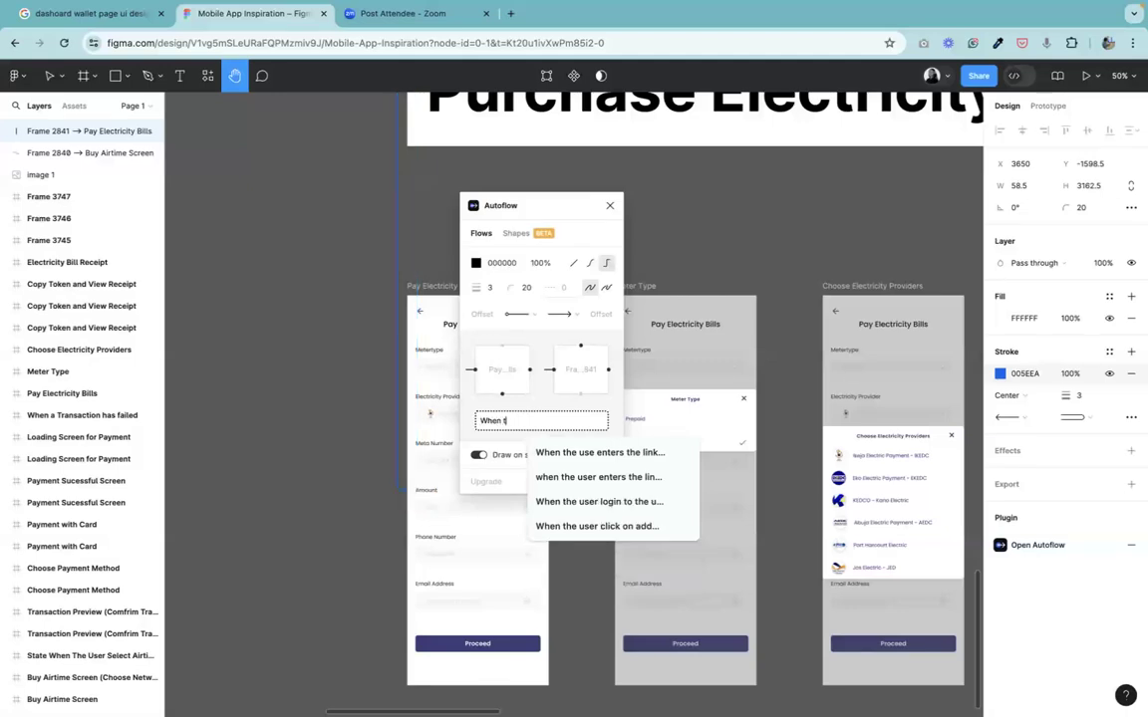
type("he user")
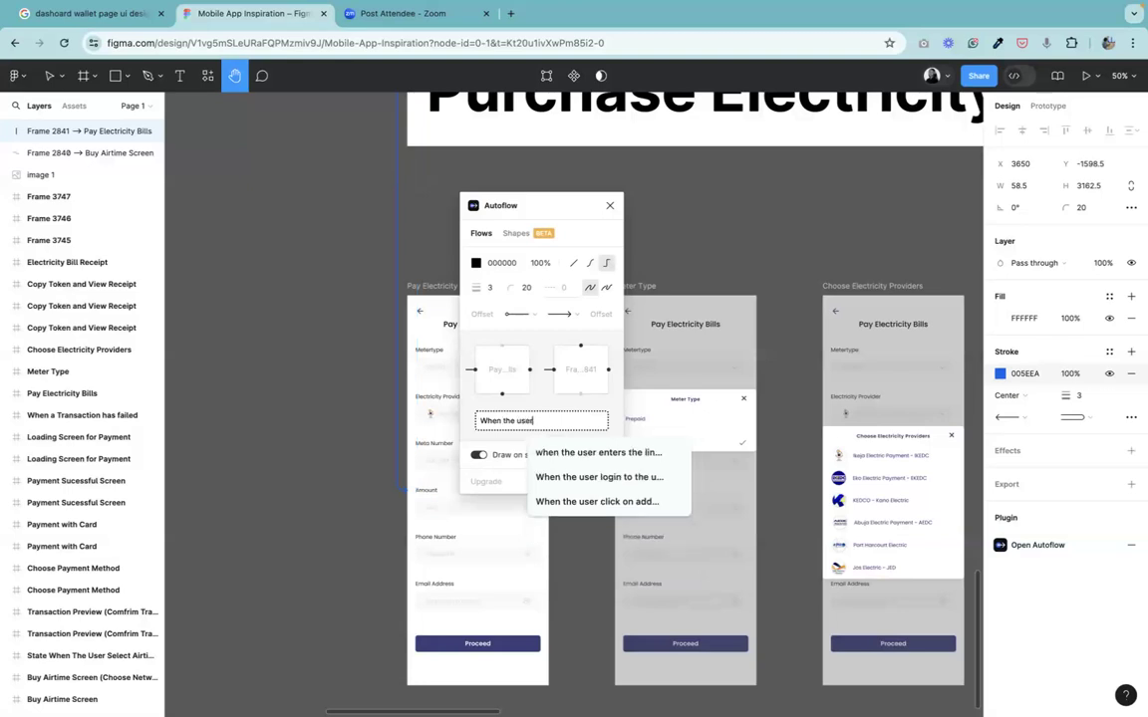
type(" taps o")
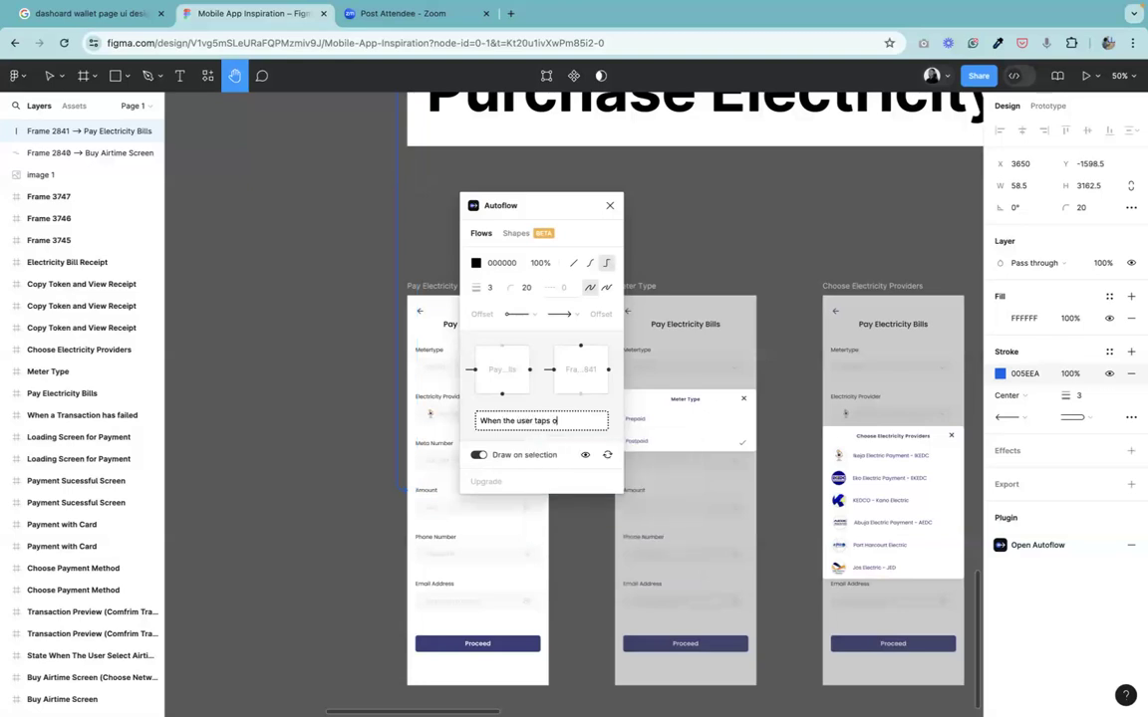
type("n th")
key("BackSpace")
type("the electricity bill uttd")
key("BackSpace")
type("on")
key("BackSpace")
key("BackSpace")
key("BackSpace")
key("BackSpace")
key("BackSpace")
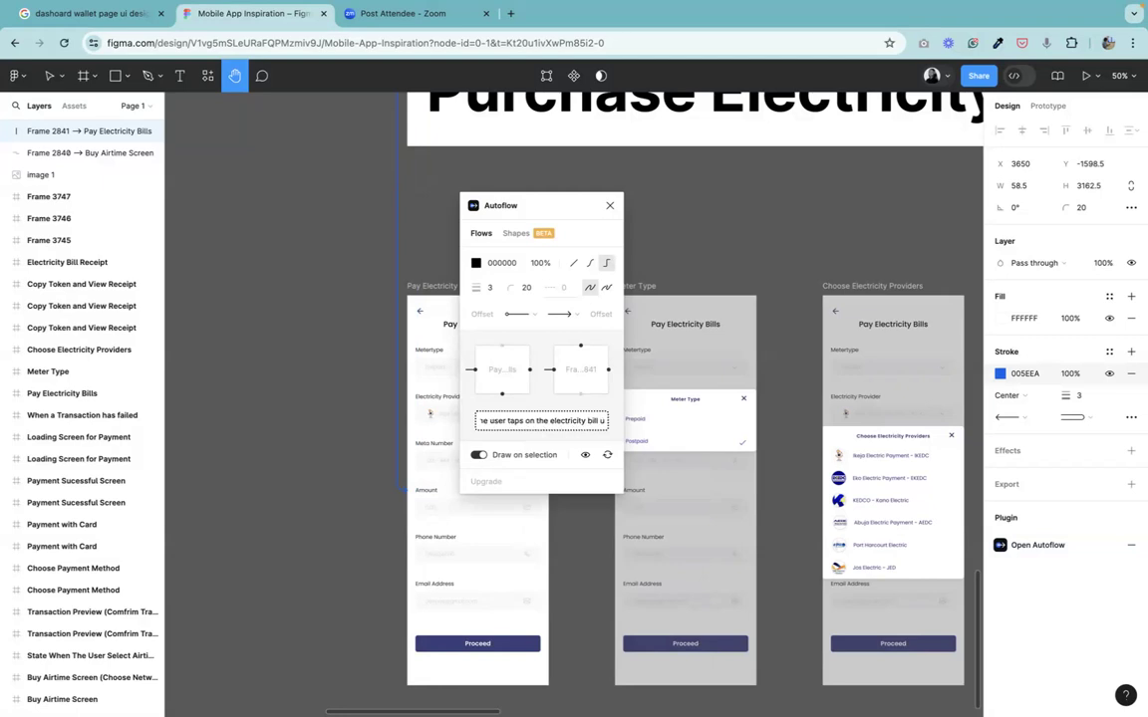
type("button the page s")
key("BackSpace")
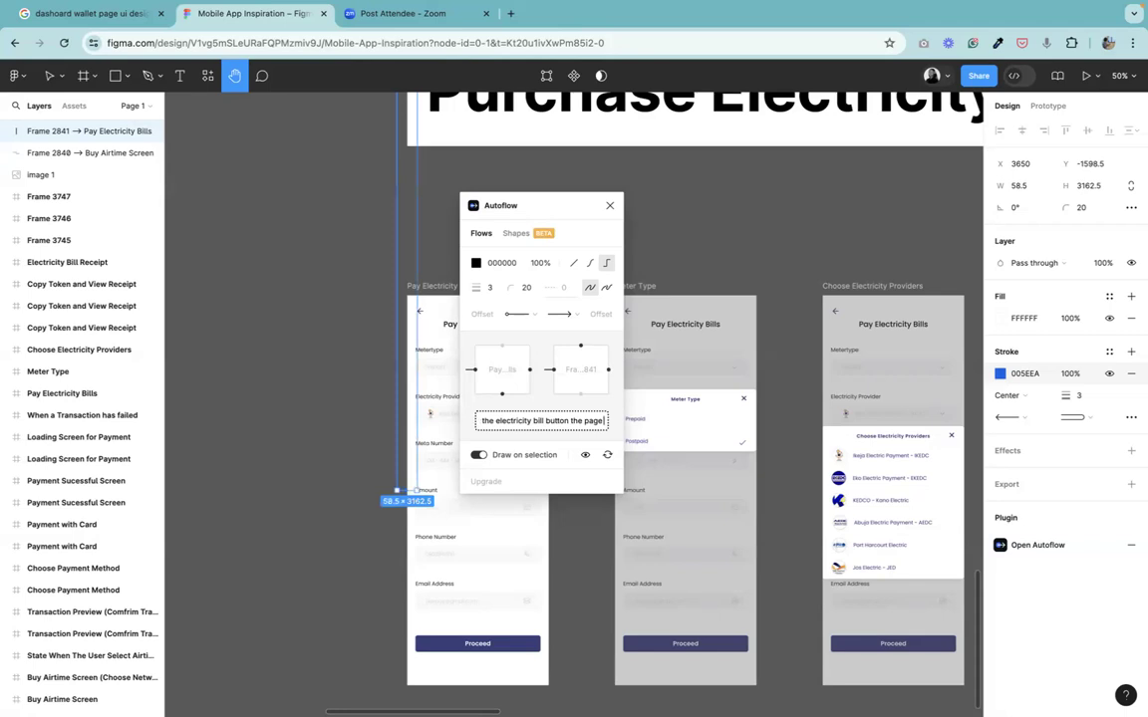
type("swaps from below")
key("BackSpace")
key("BackSpace")
key("BackSpace")
key("BackSpace")
key("BackSpace")
key("BackSpace")
key("BackSpace")
key("BackSpace")
key("BackSpace")
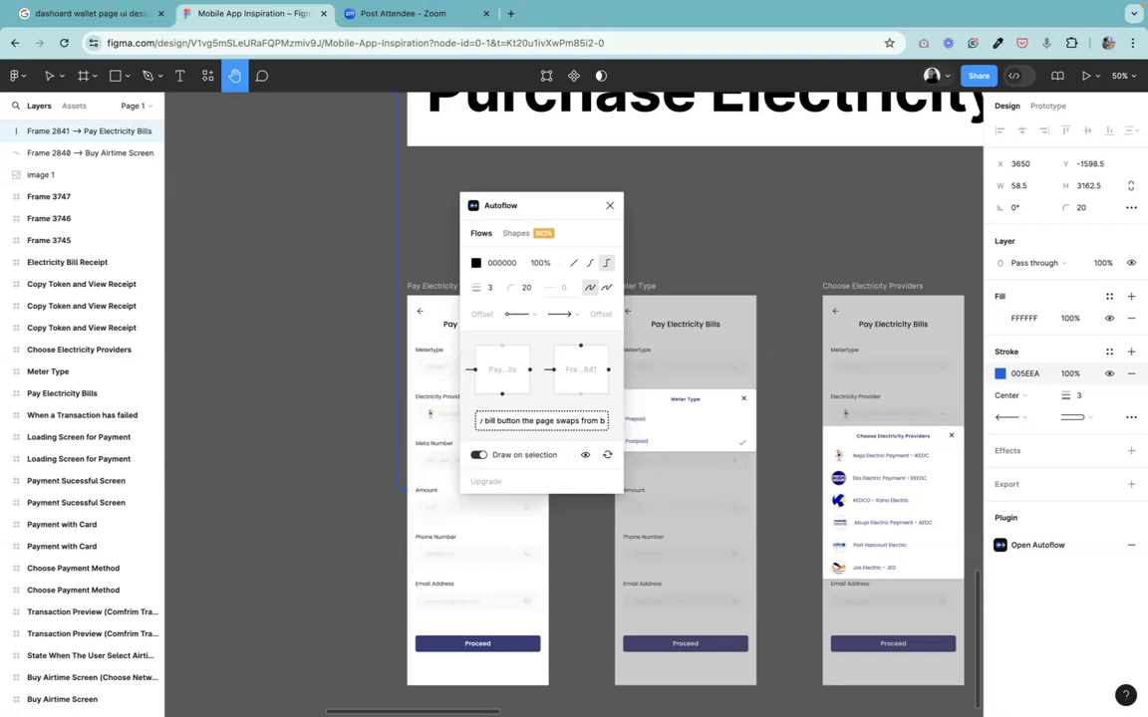
key("BackSpace")
key("BackSpace")
key("BackSpace")
key("BackSpace")
key("BackSpace")
key("BackSpace")
key("BackSpace")
key("BackSpace")
type("the")
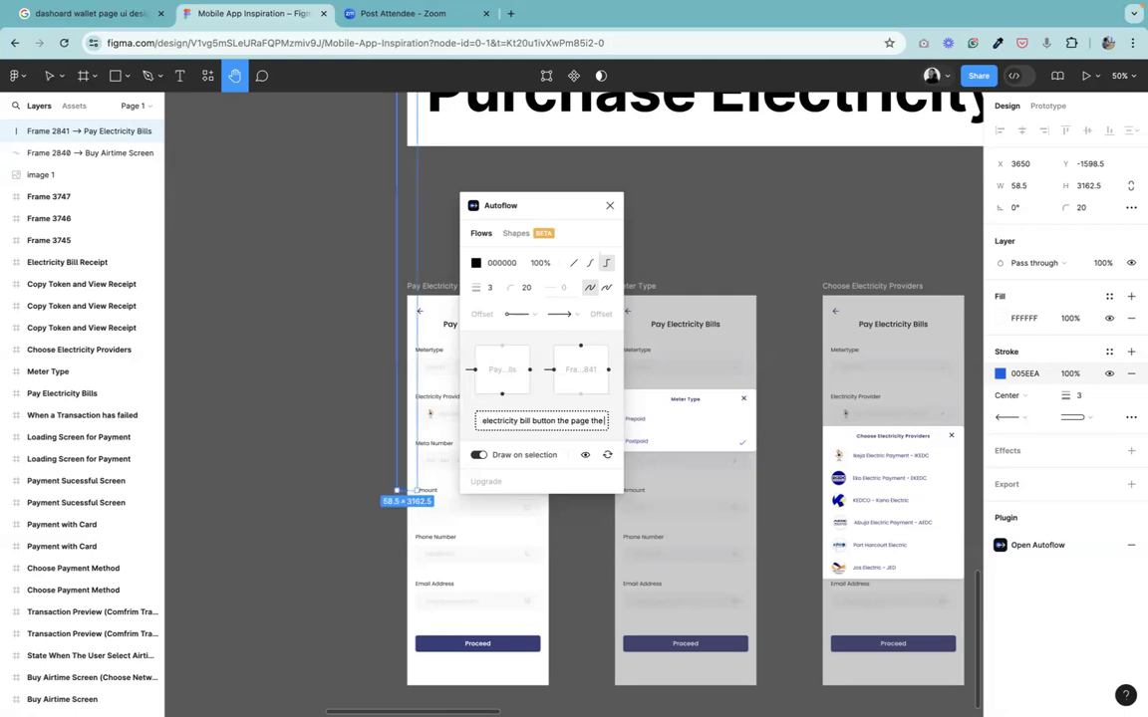
type("pa")
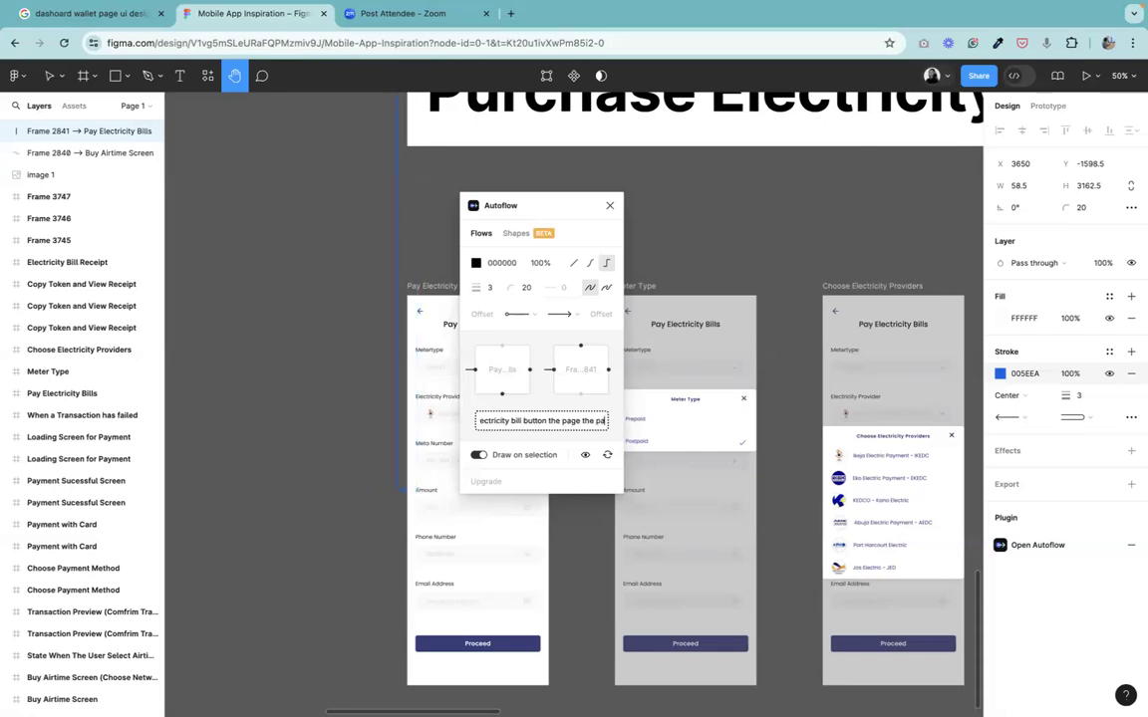
type("ge moves in")
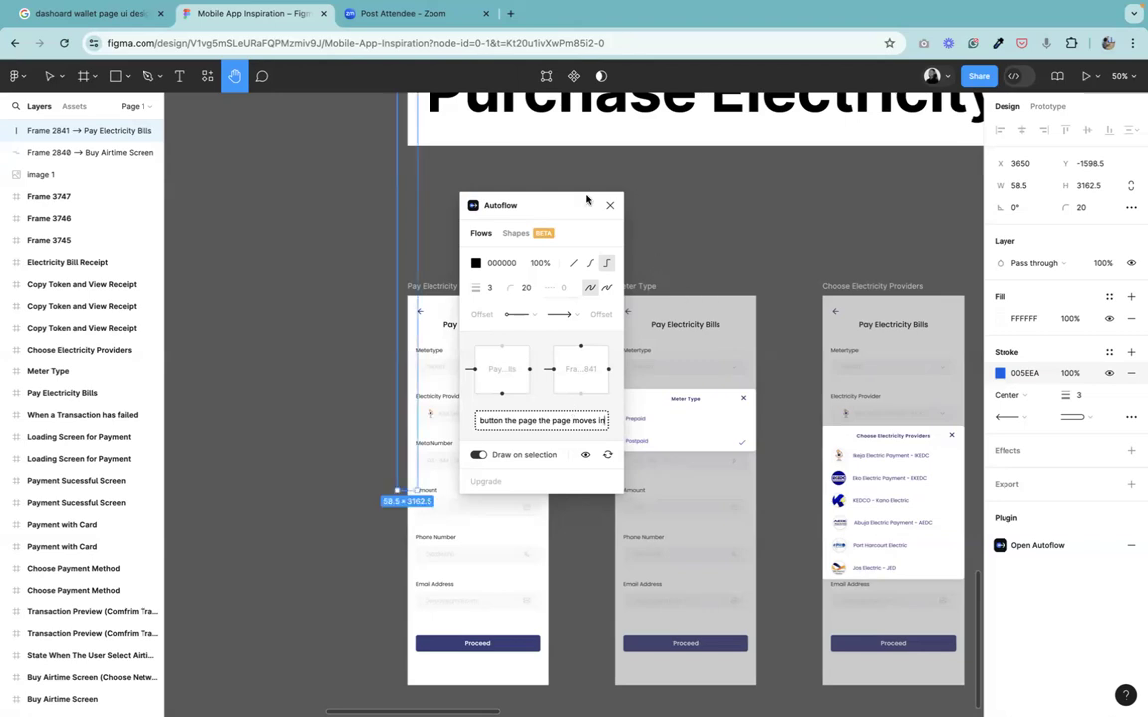
Move the new label text down so it sits just above the Pay Electricity Bills screen.
left_click_drag(384, 168, 407, 610)
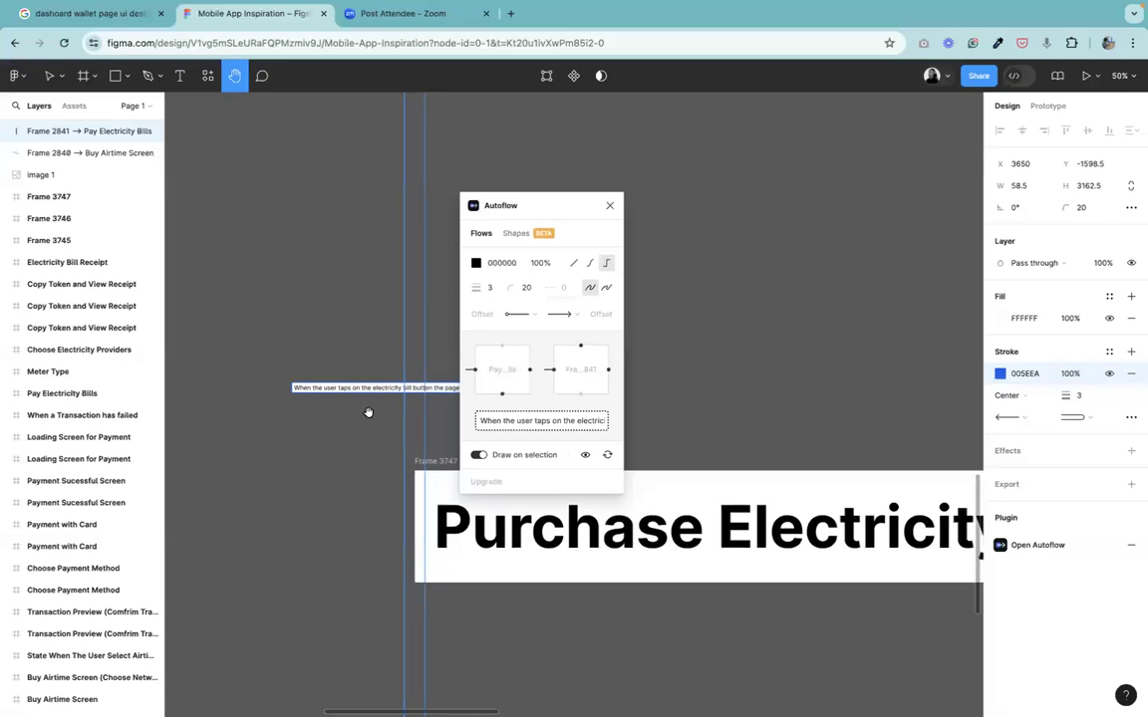
left_click(46, 77)
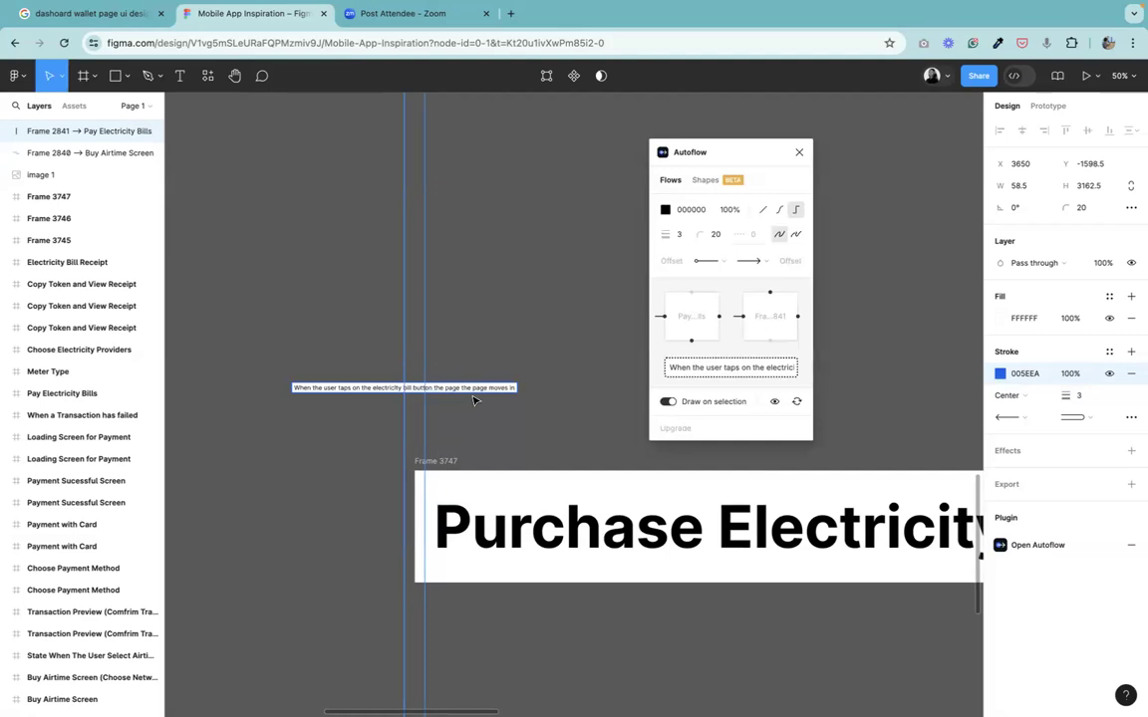
left_click(324, 398)
left_click_drag(321, 401, 327, 480)
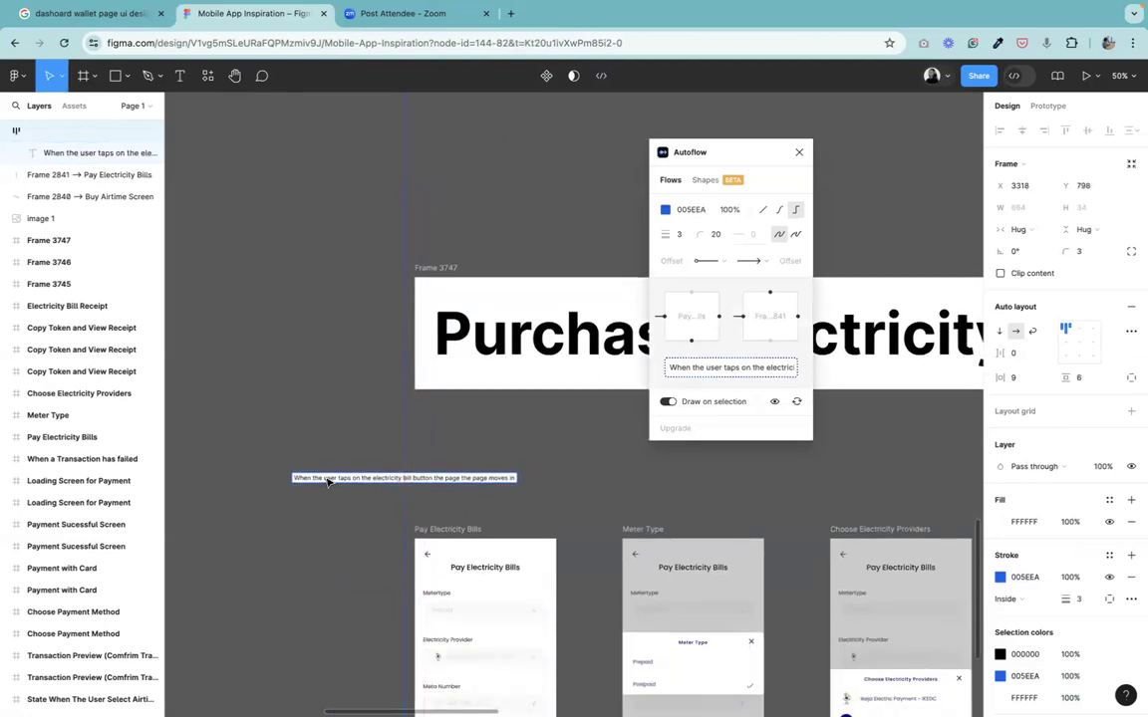
Format the label text in Inter Bold at size 24.
left_click_drag(741, 150, 798, 141)
left_click(235, 76)
left_click_drag(422, 440, 506, 371)
key("super+plus")
mouse_move(449, 436)
left_mouse_down()
mouse_move(543, 528)
mouse_move(471, 302)
mouse_move(464, 416)
left_mouse_up()
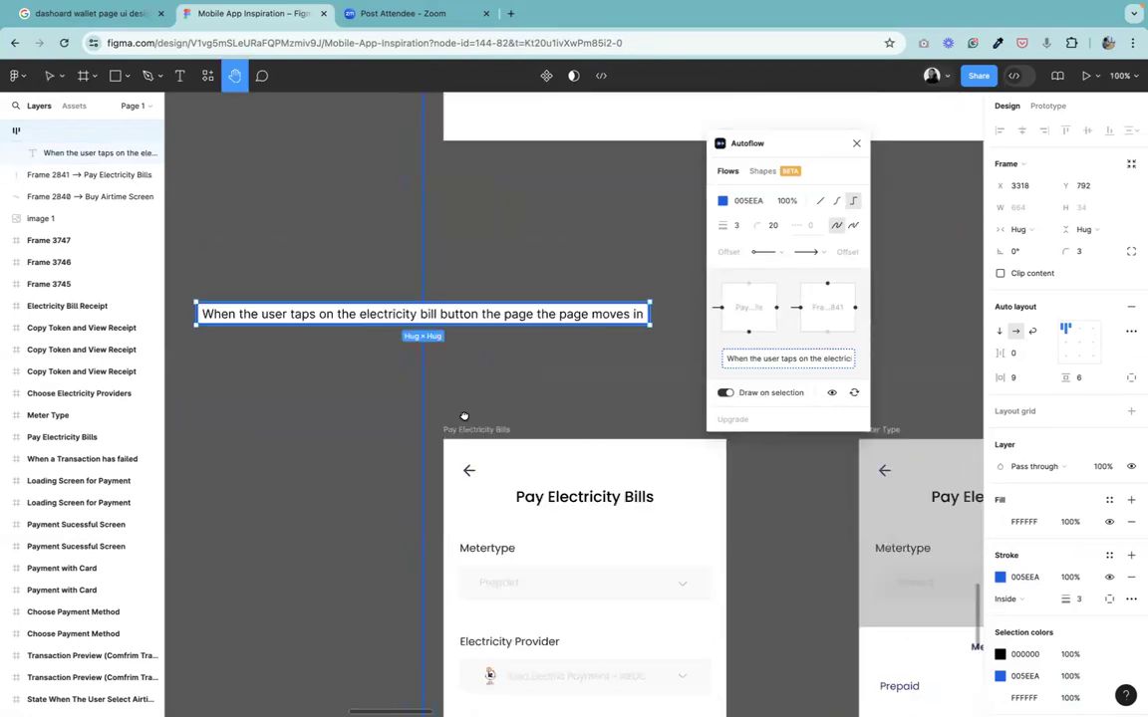
scroll(464, 416, "up", 2)
key("super+minus")
key("super+minus")
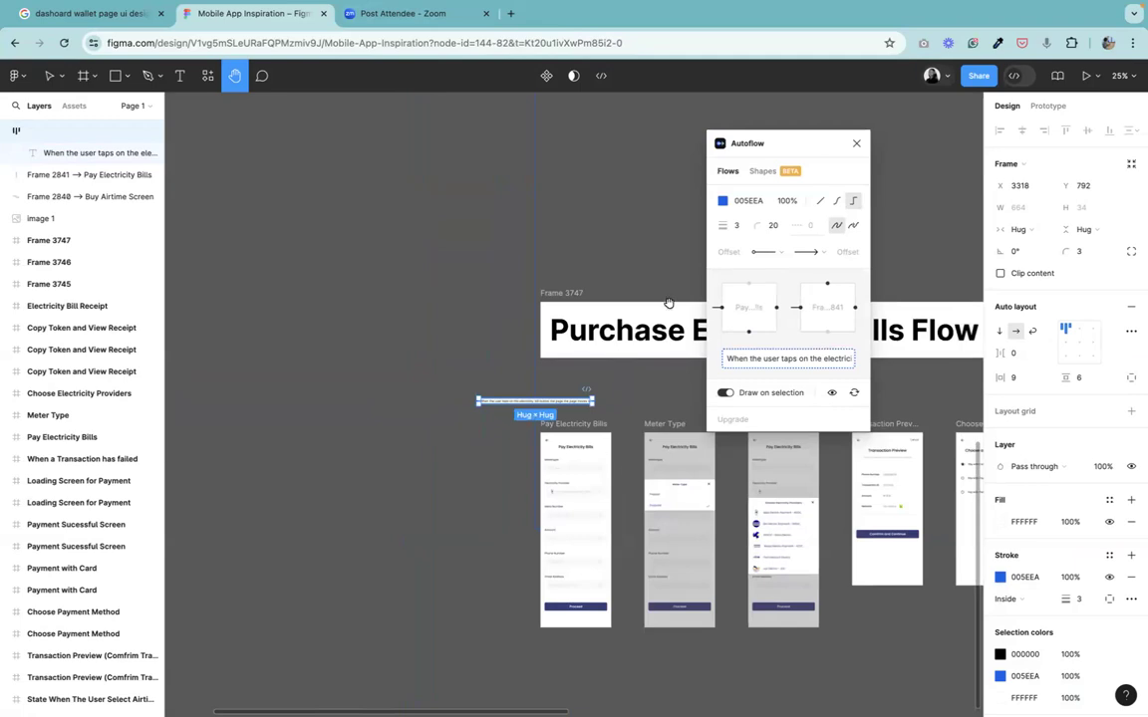
mouse_move(328, 7)
key("super+plus")
key("super+plus")
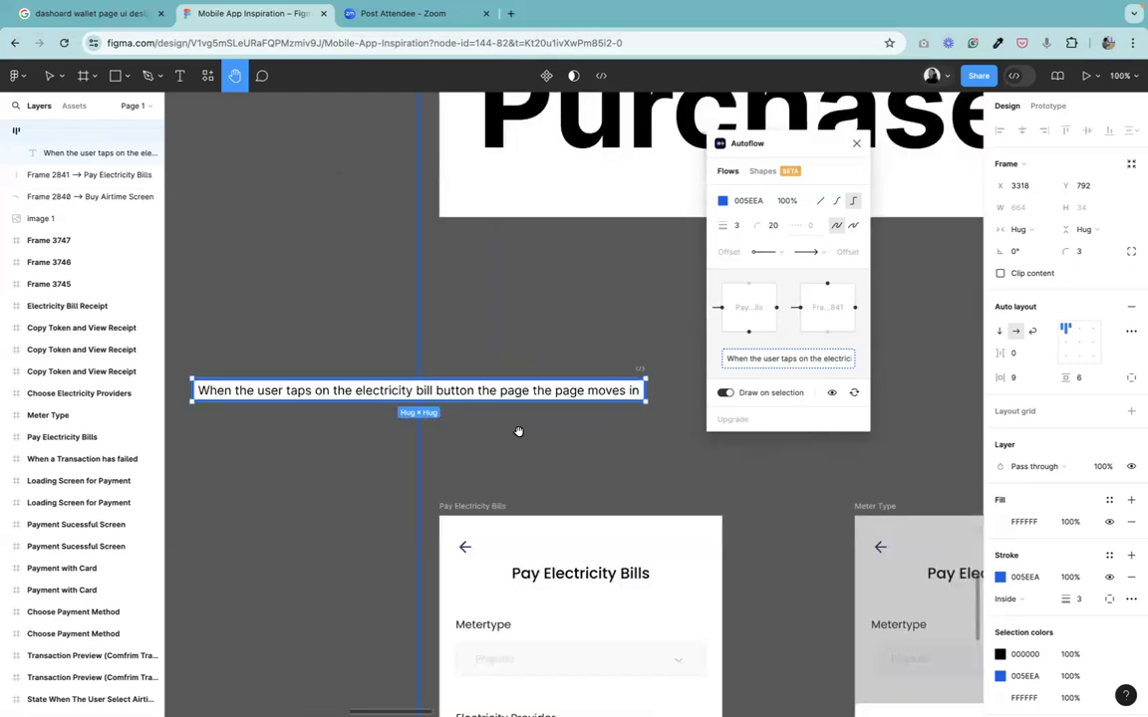
left_click(48, 76)
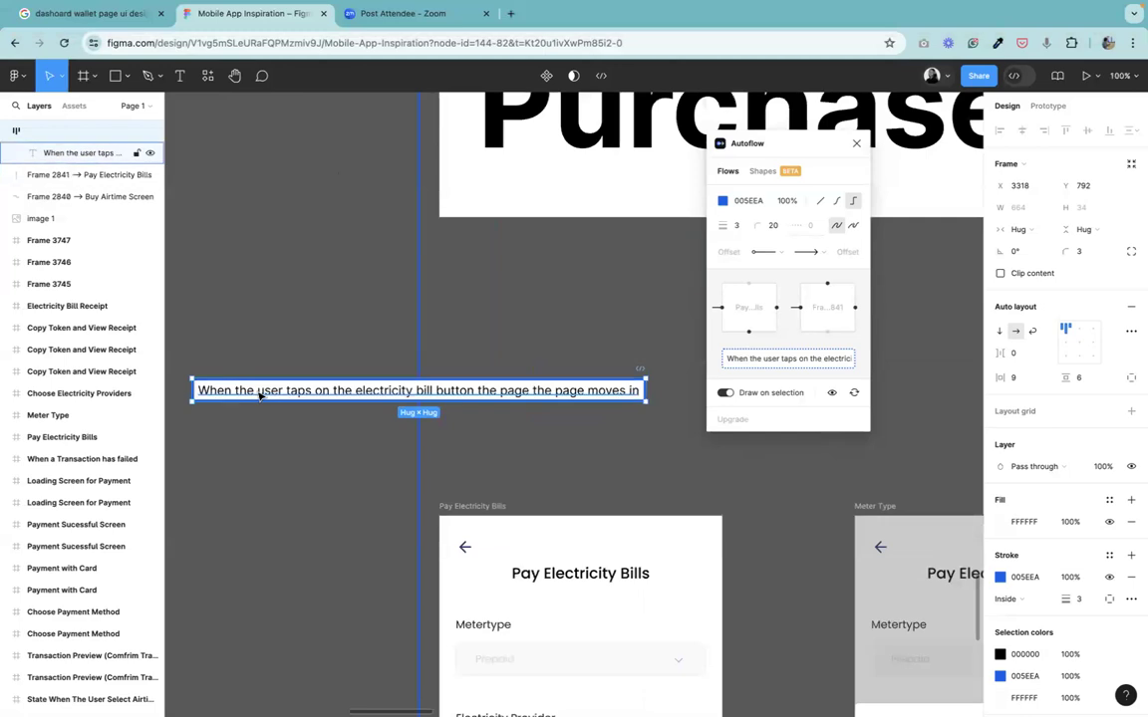
key("Return")
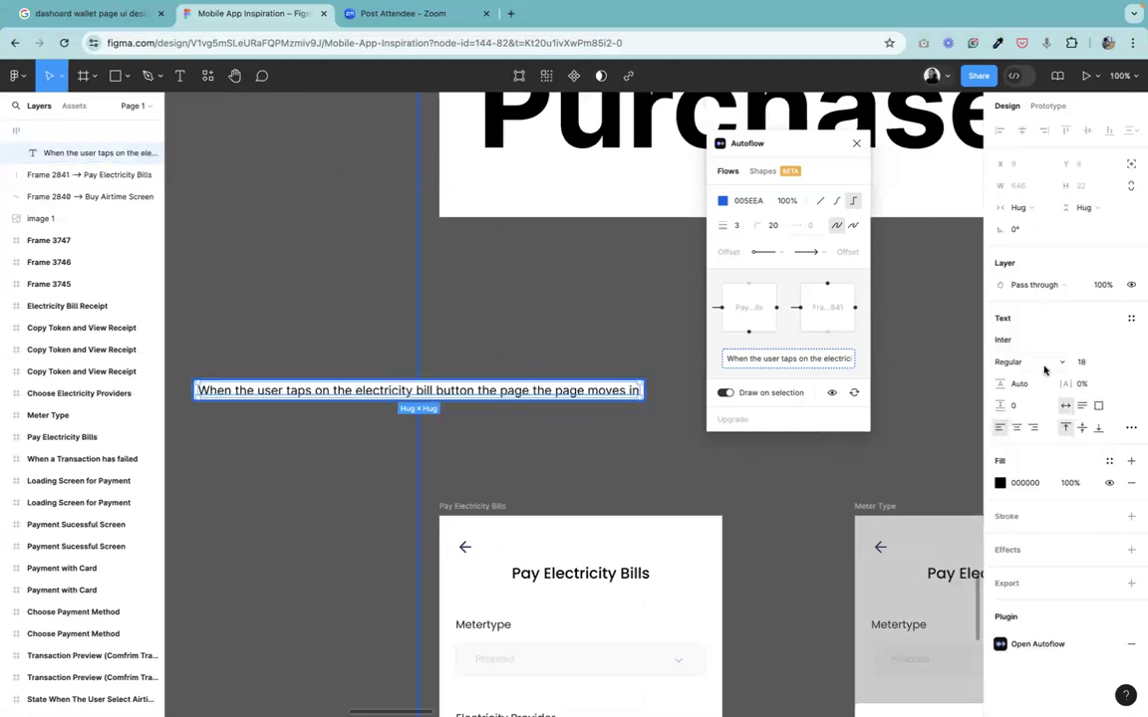
left_click(1047, 368)
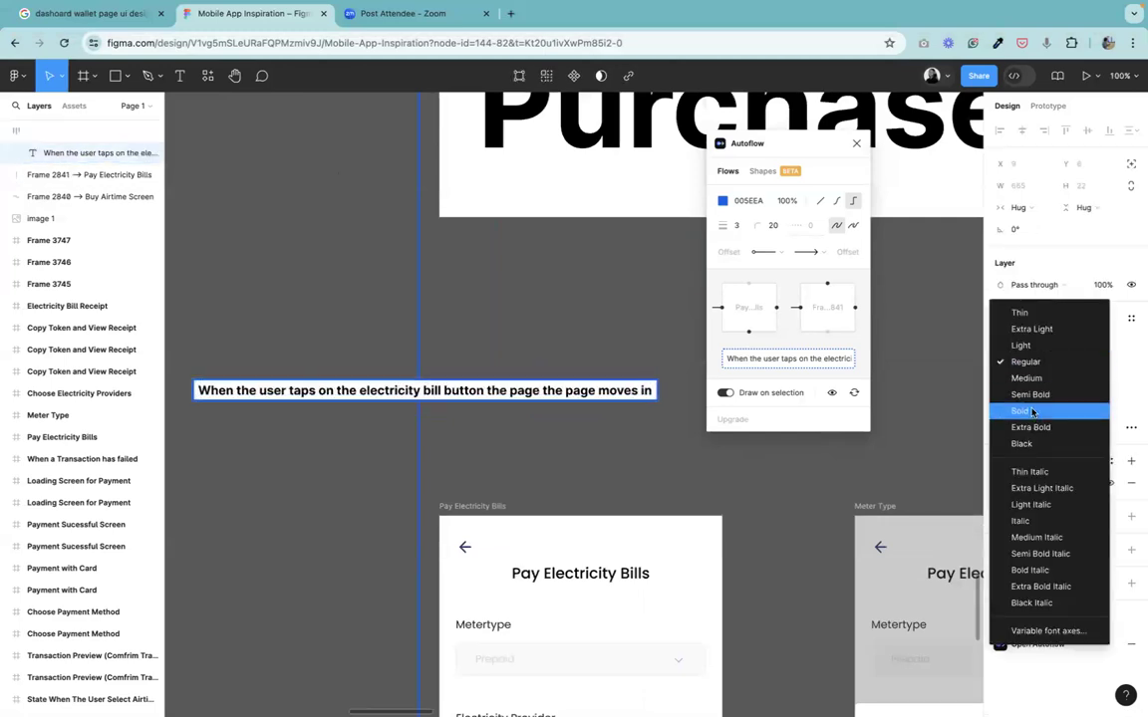
left_click(1032, 412)
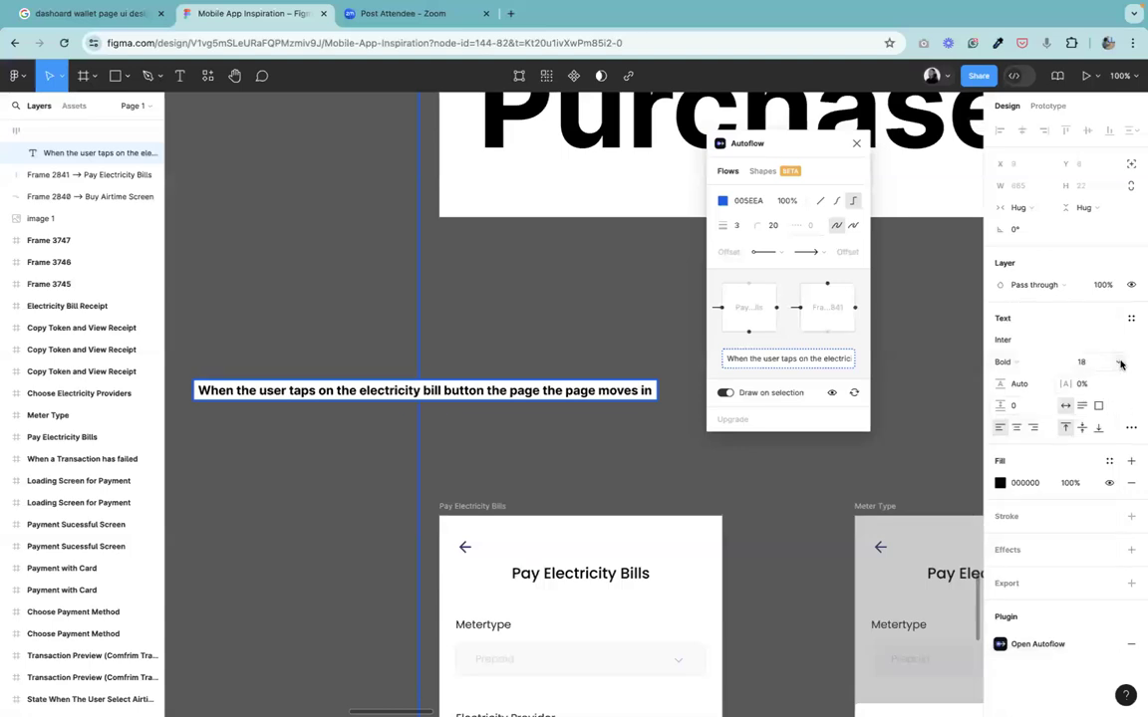
left_click(1120, 364)
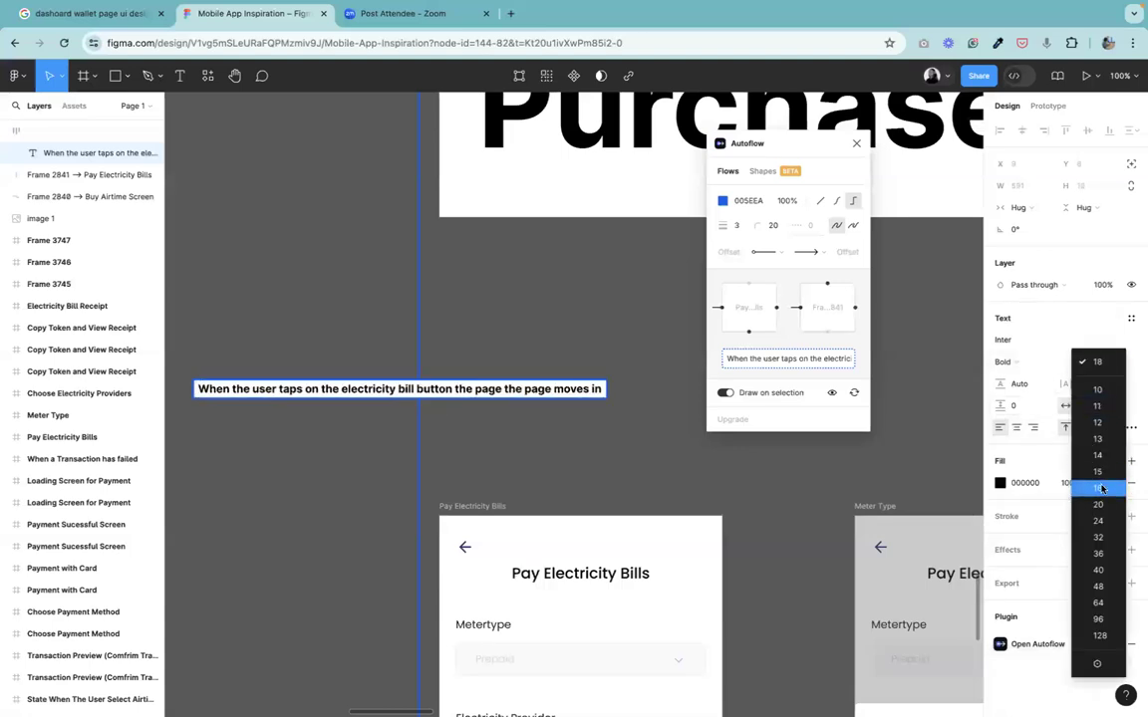
left_click(1101, 490)
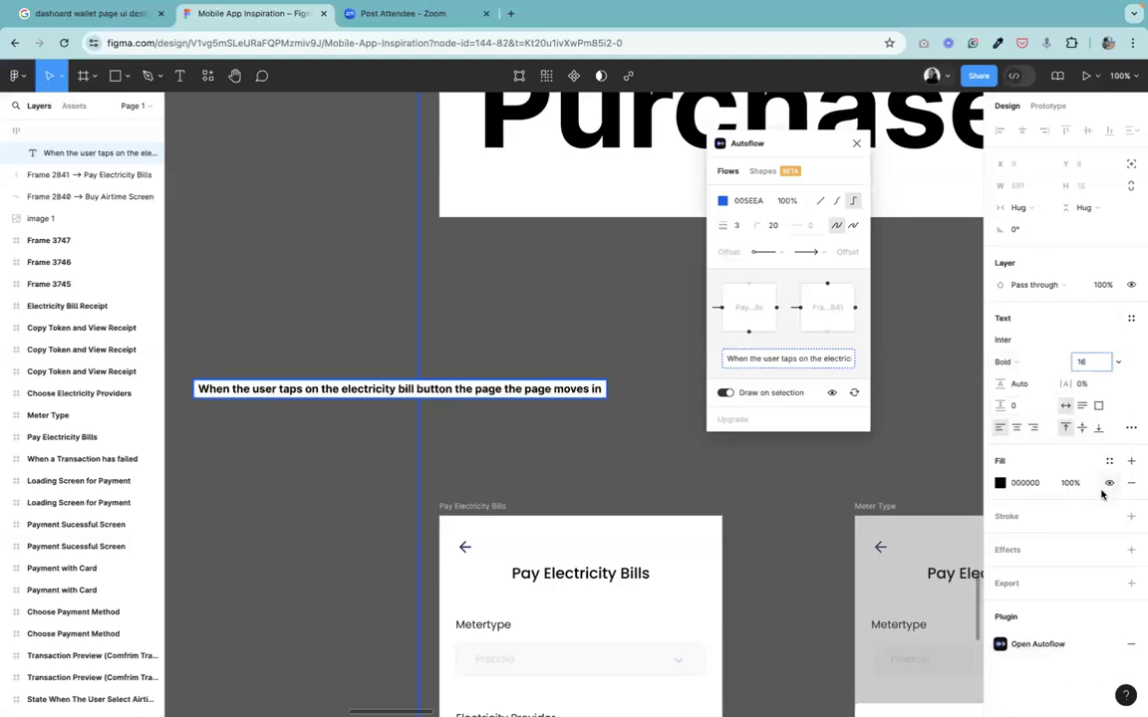
left_click(1115, 368)
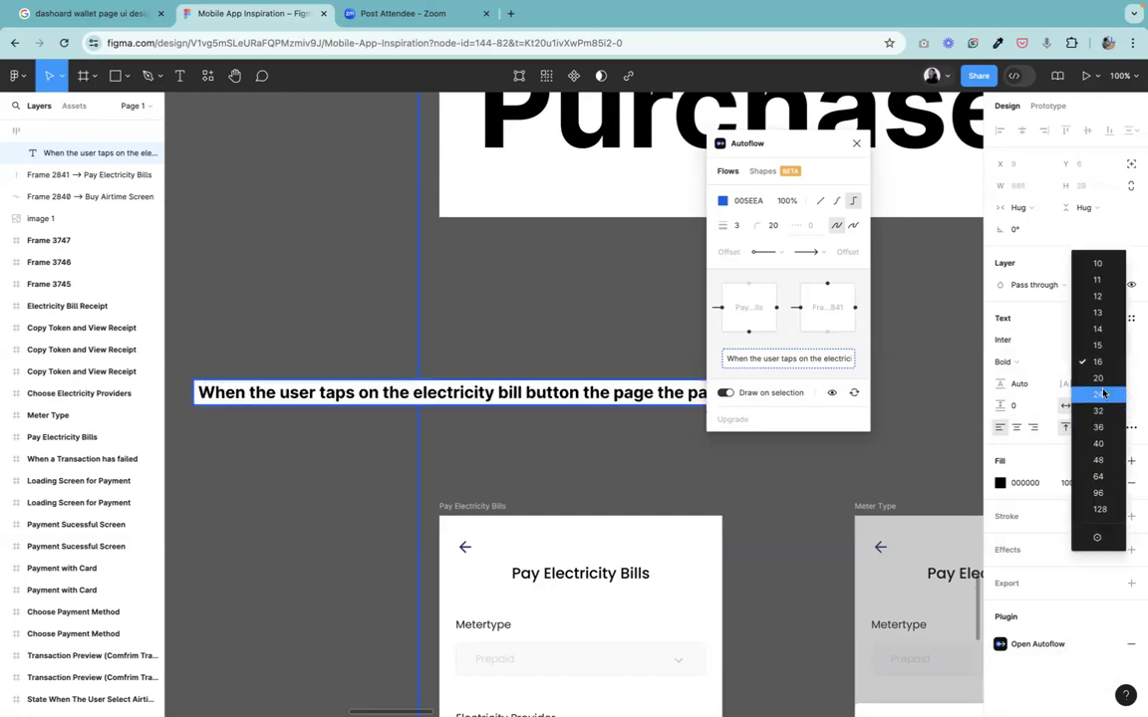
left_click(1101, 395)
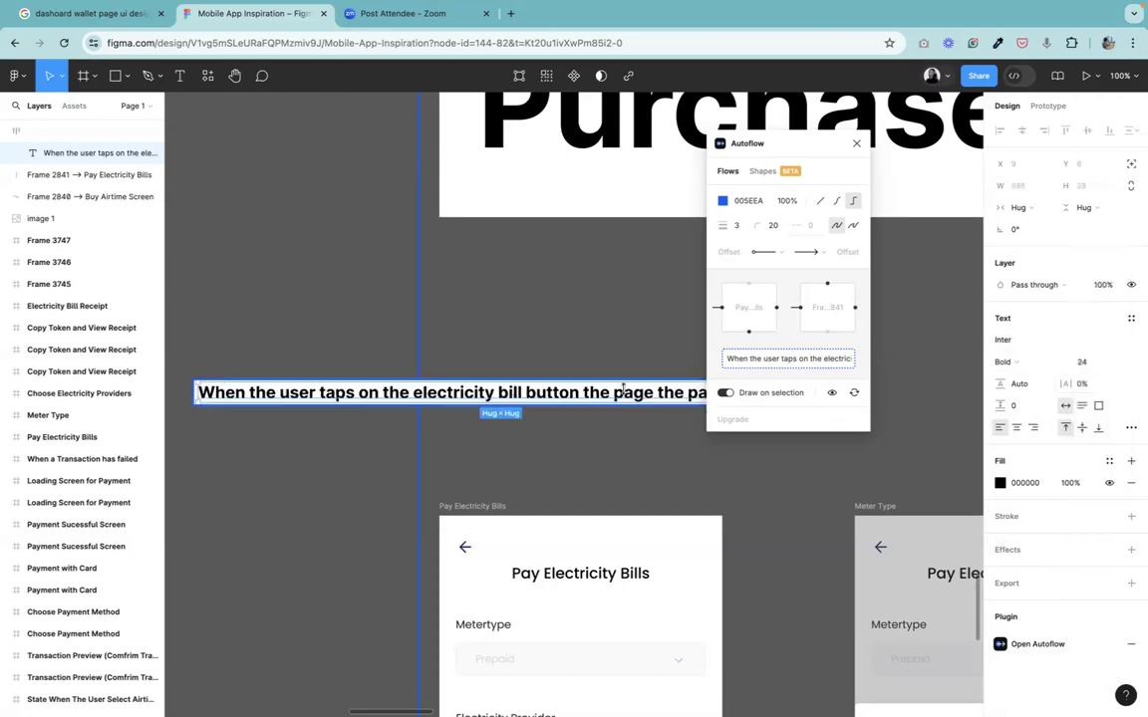
double_click(528, 394)
left_click(526, 393)
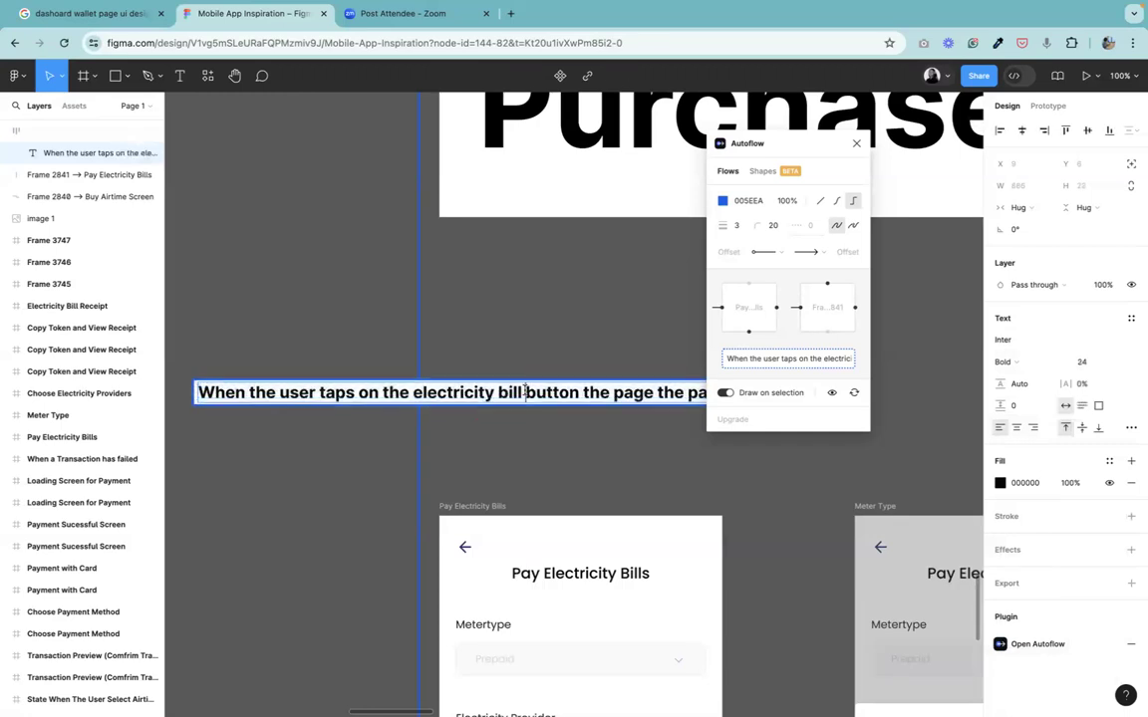
left_click(225, 457)
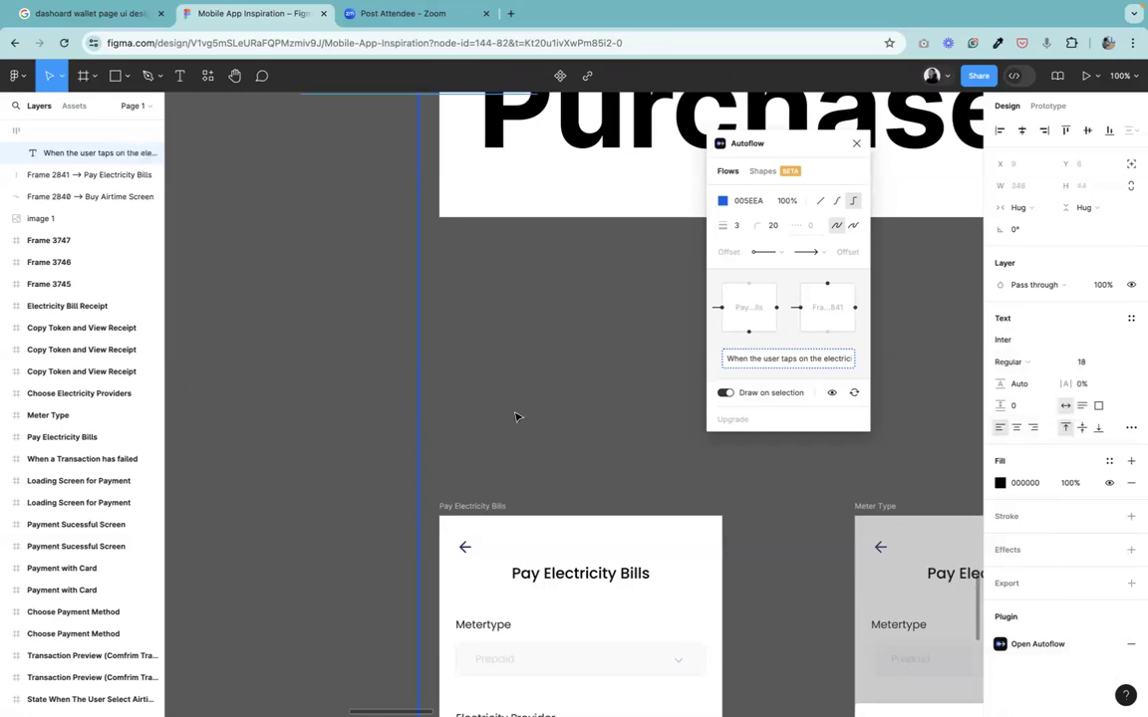
key("super+z")
key("super+z")
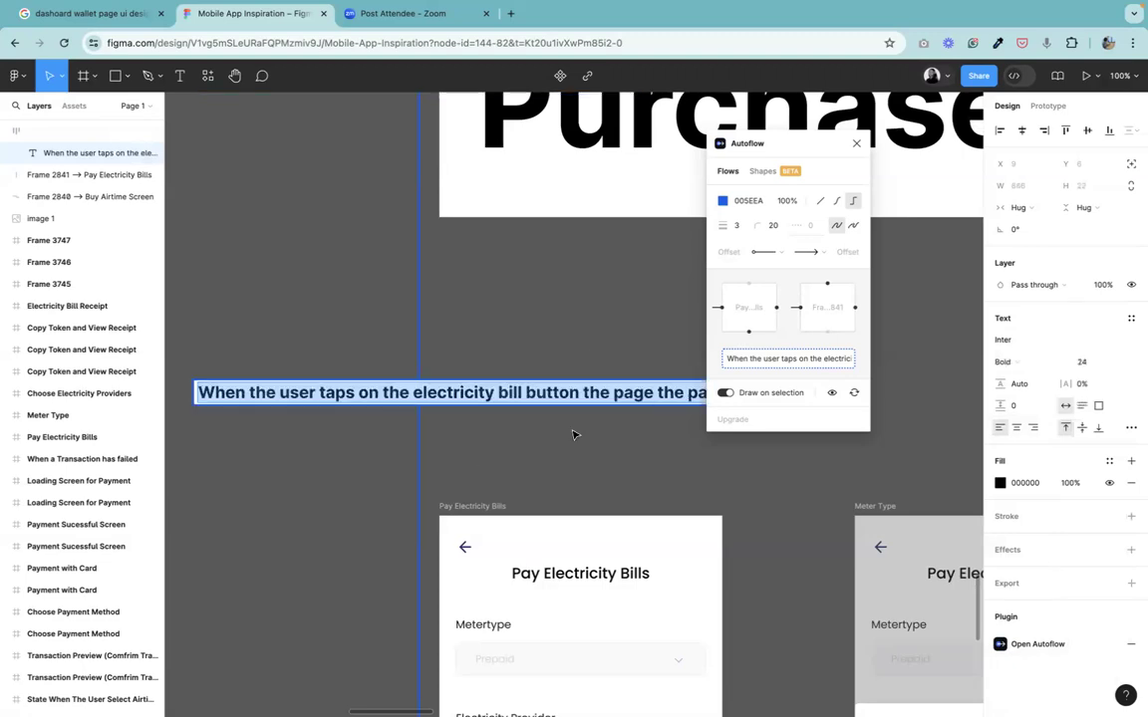
Break the arrow label into two lines after "electricity" and shift it right, above the Pay Electricity Bills screen.
left_click(857, 143)
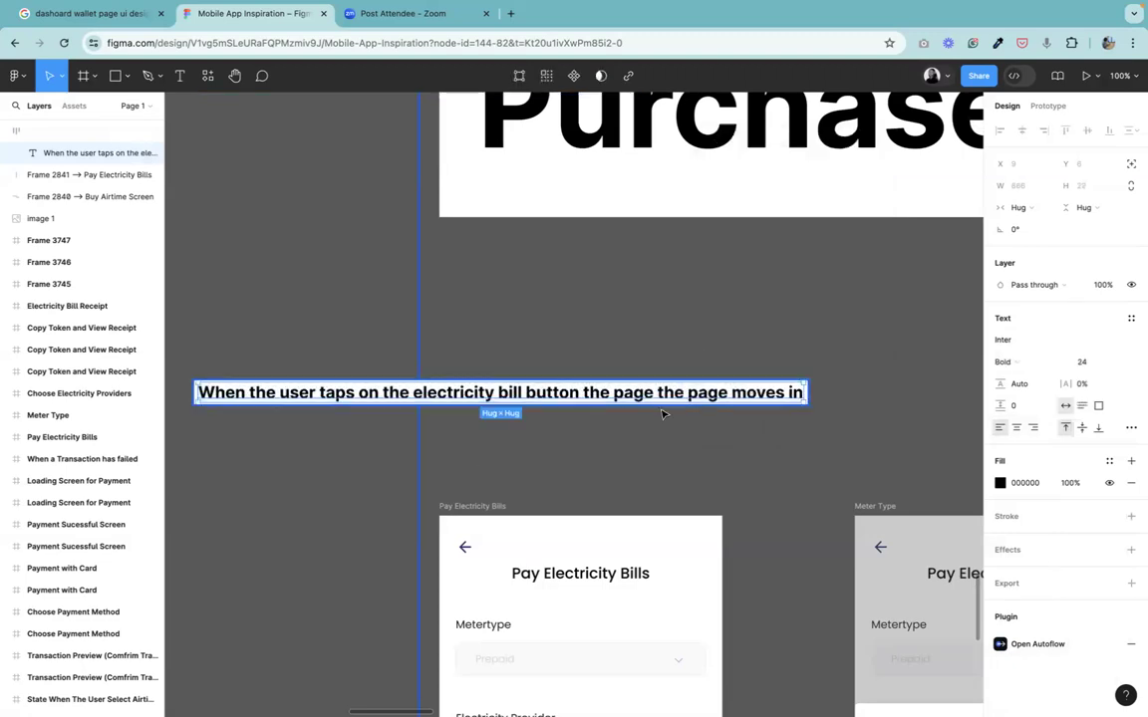
double_click(503, 393)
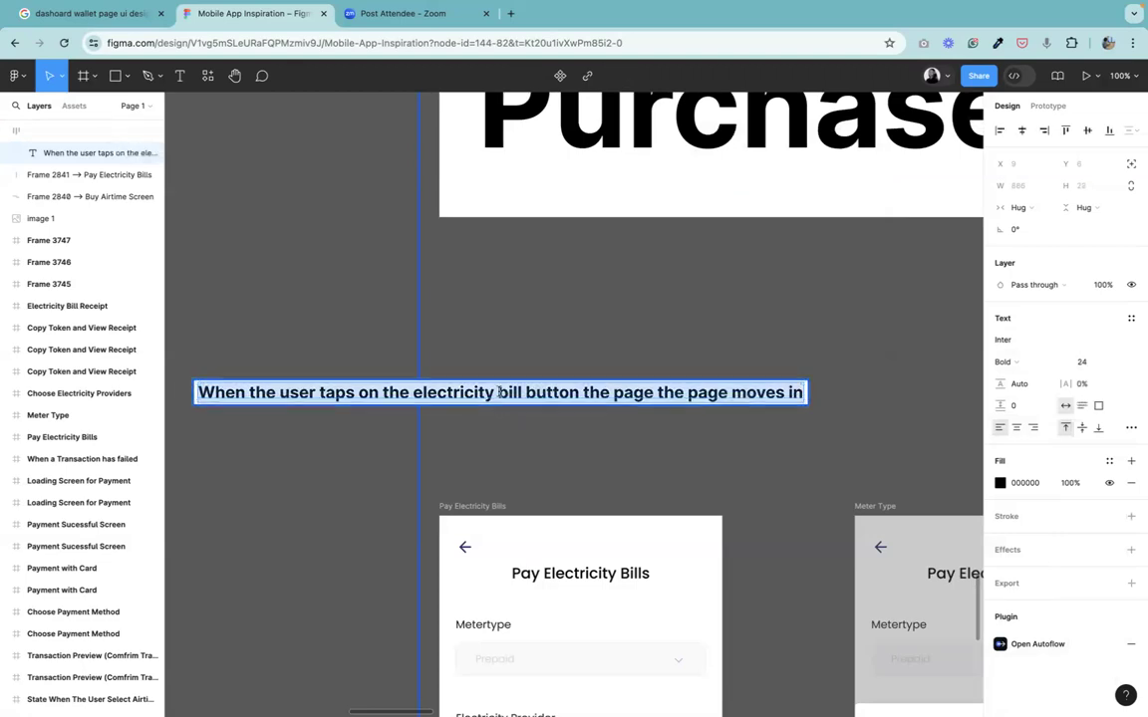
left_click(499, 393)
key("Return")
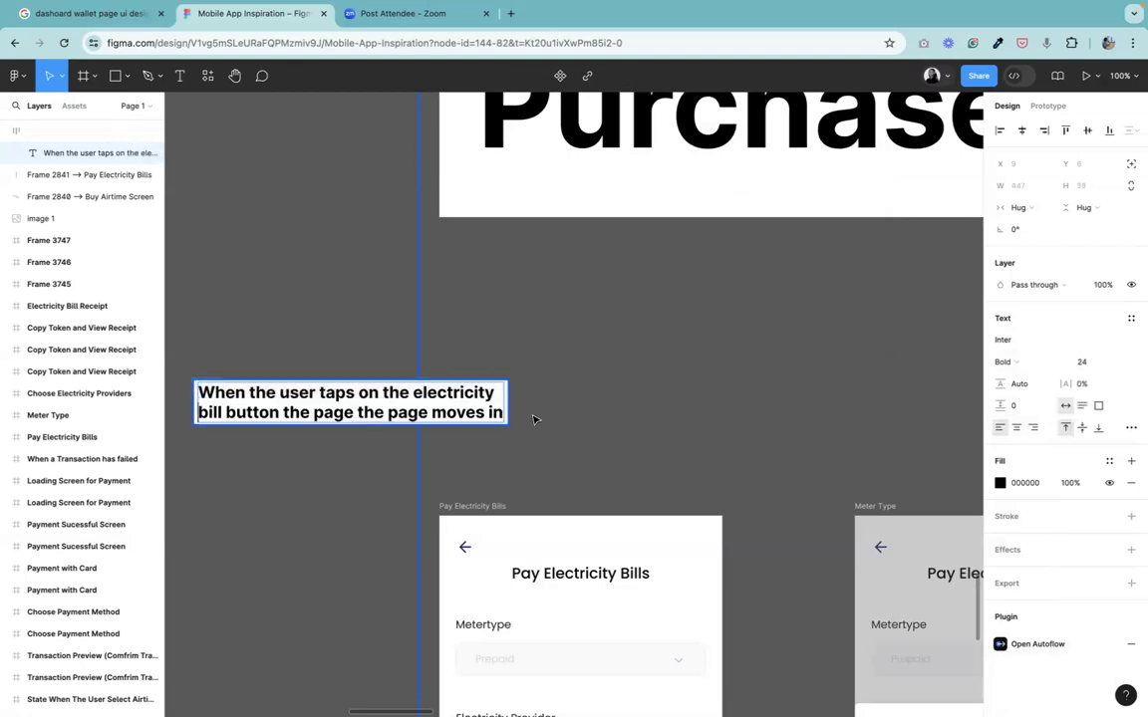
key("Escape")
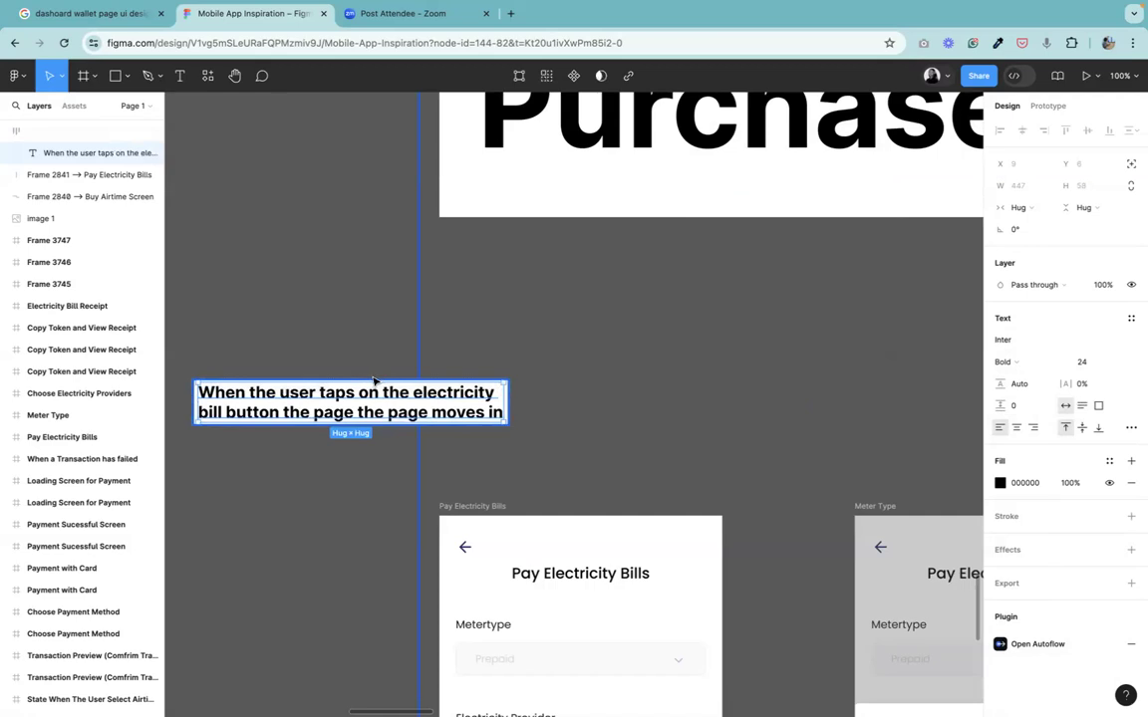
left_click_drag(373, 381, 443, 372)
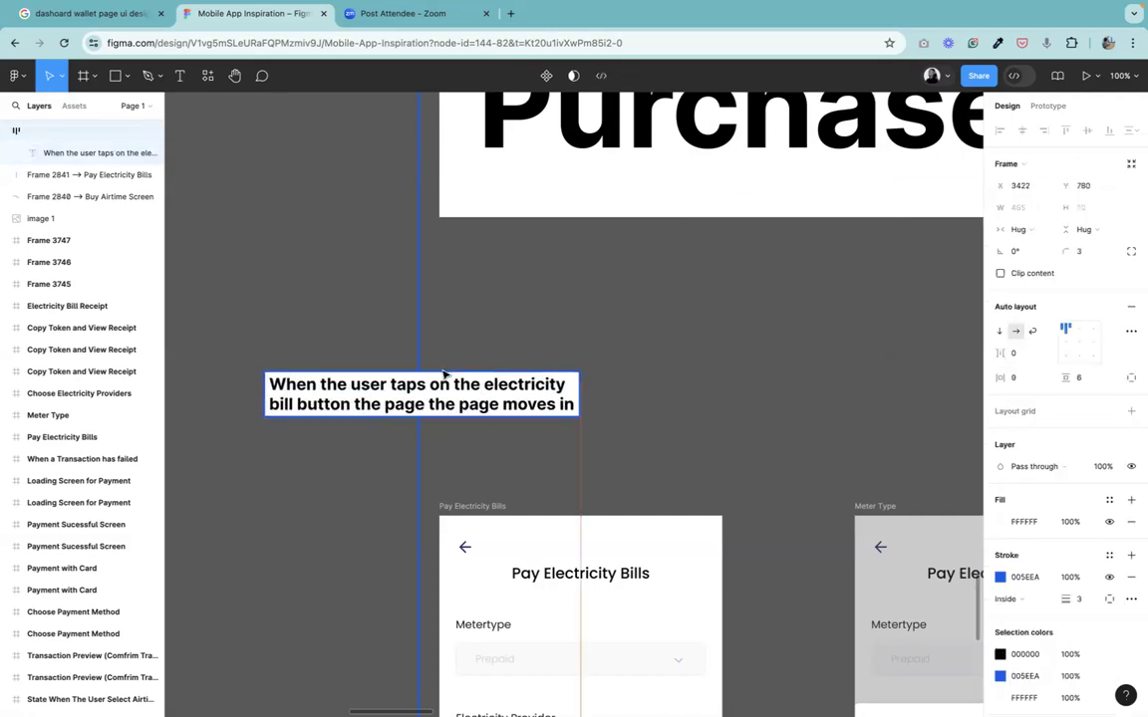
Review the Purchase Electricity Bills and Purchase Airtime flow screens across the canvas.
scroll(443, 373, "down", 10)
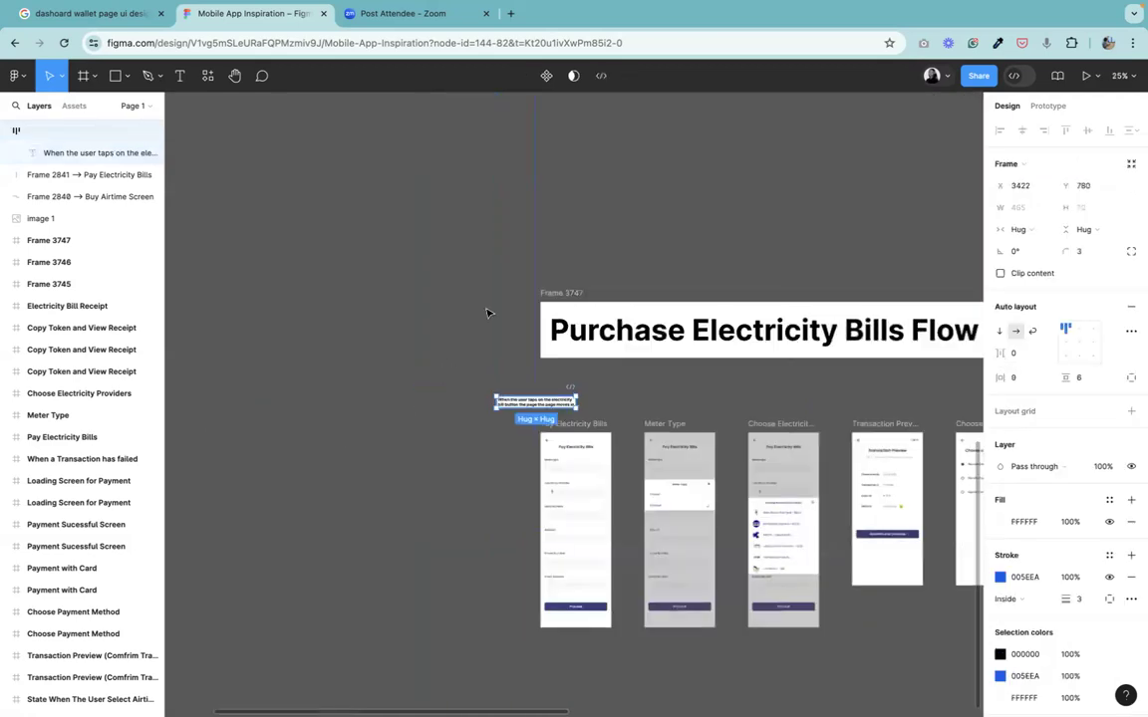
key("ctrl+plus")
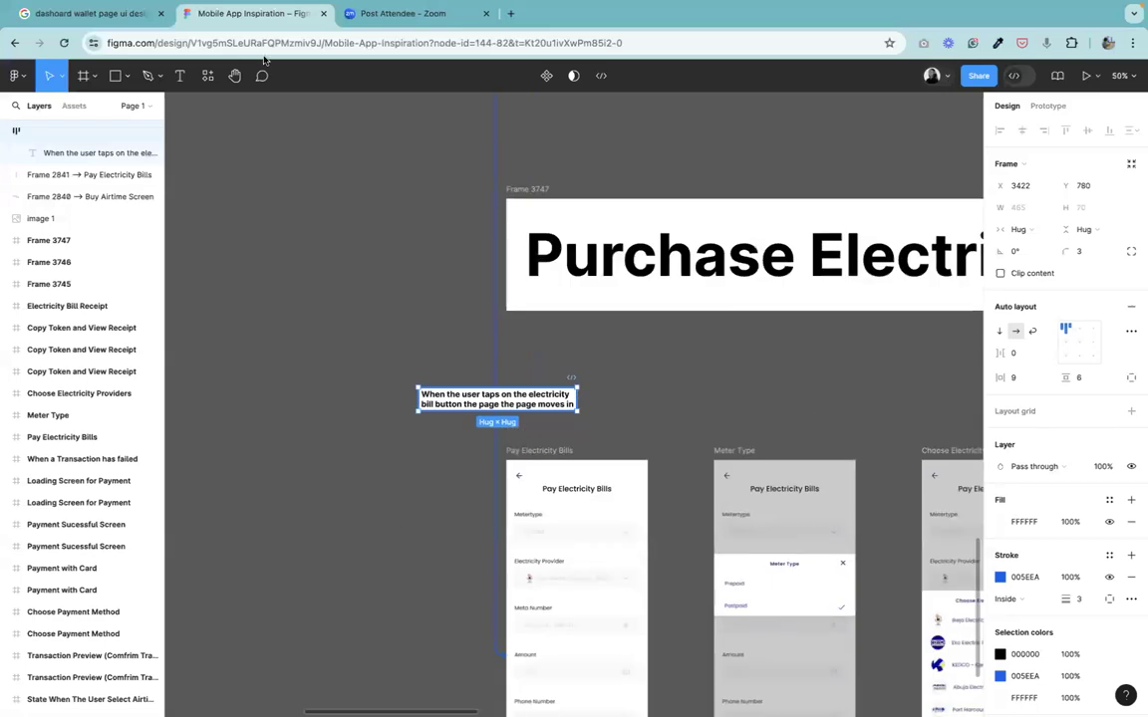
left_click(238, 84)
left_click_drag(561, 372, 575, 700)
left_click_drag(569, 485, 515, 666)
left_click_drag(445, 349, 505, 358)
key("ctrl+plus")
key("ctrl+plus")
scroll(588, 319, "up", 5)
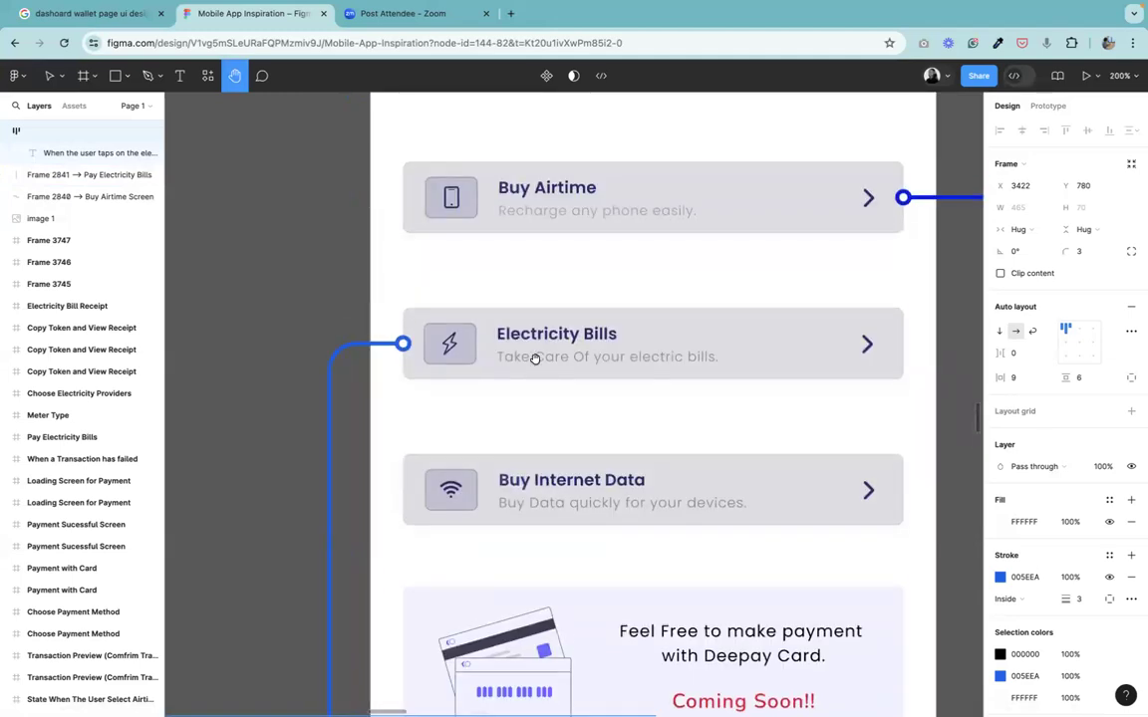
key("ctrl+minus")
key("ctrl+minus")
key("ctrl+minus")
scroll(504, 355, "down", 5)
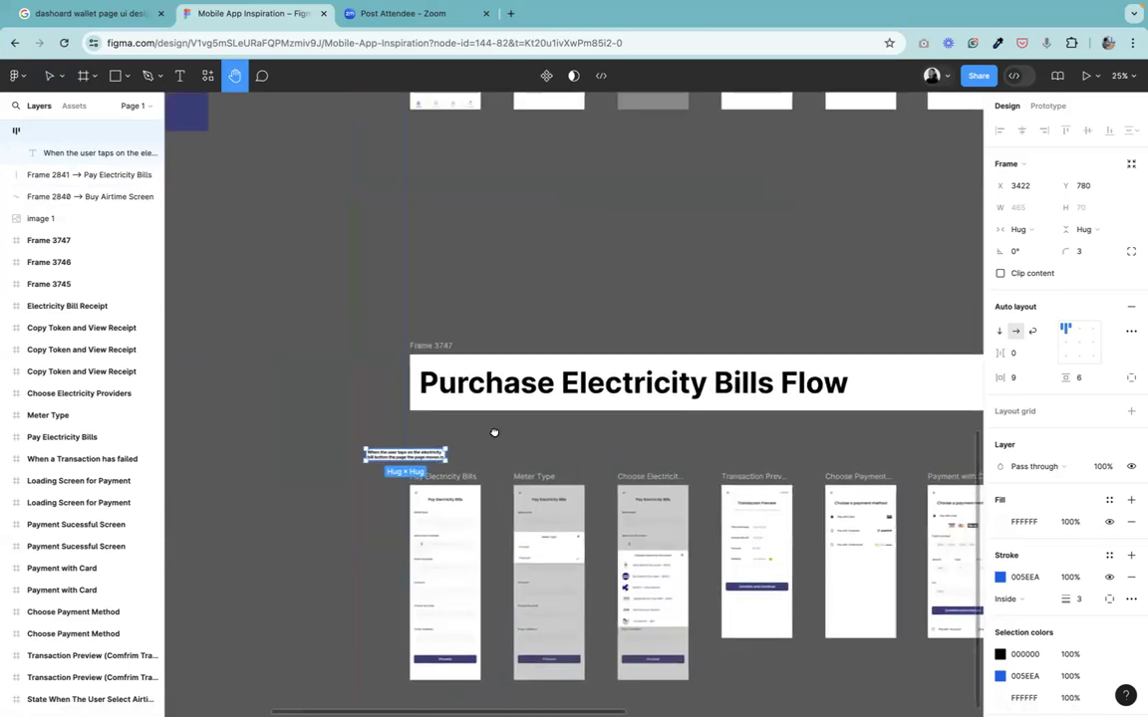
scroll(494, 433, "right", 10)
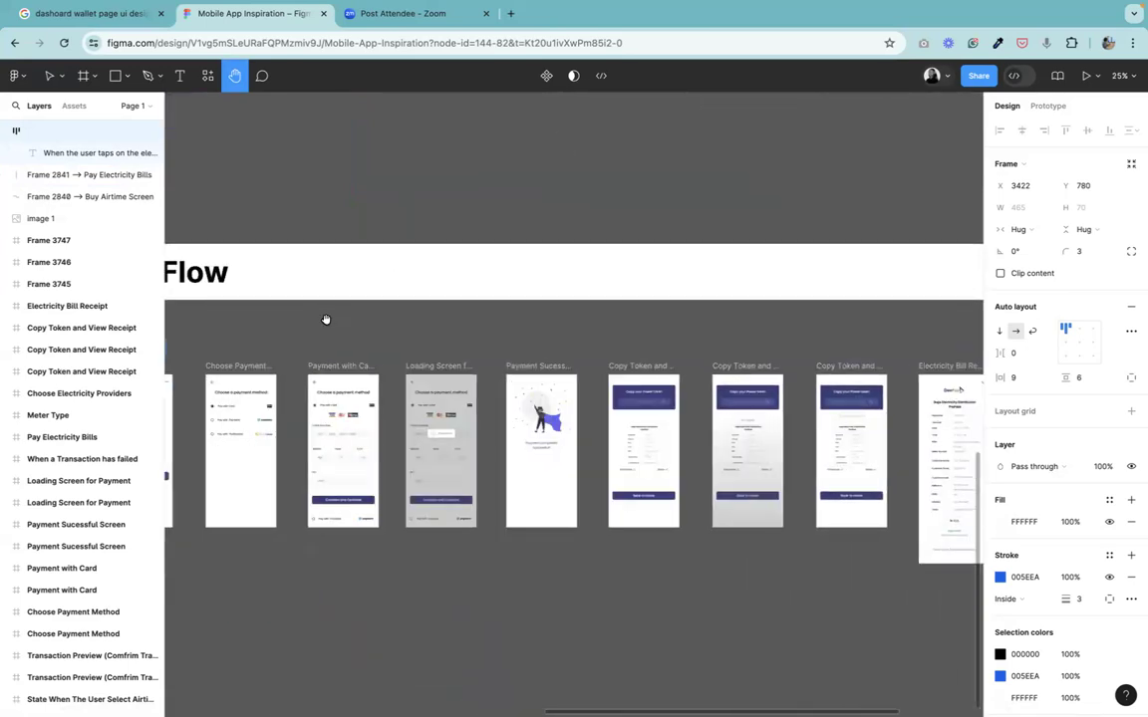
key("ctrl+minus")
key("ctrl+minus")
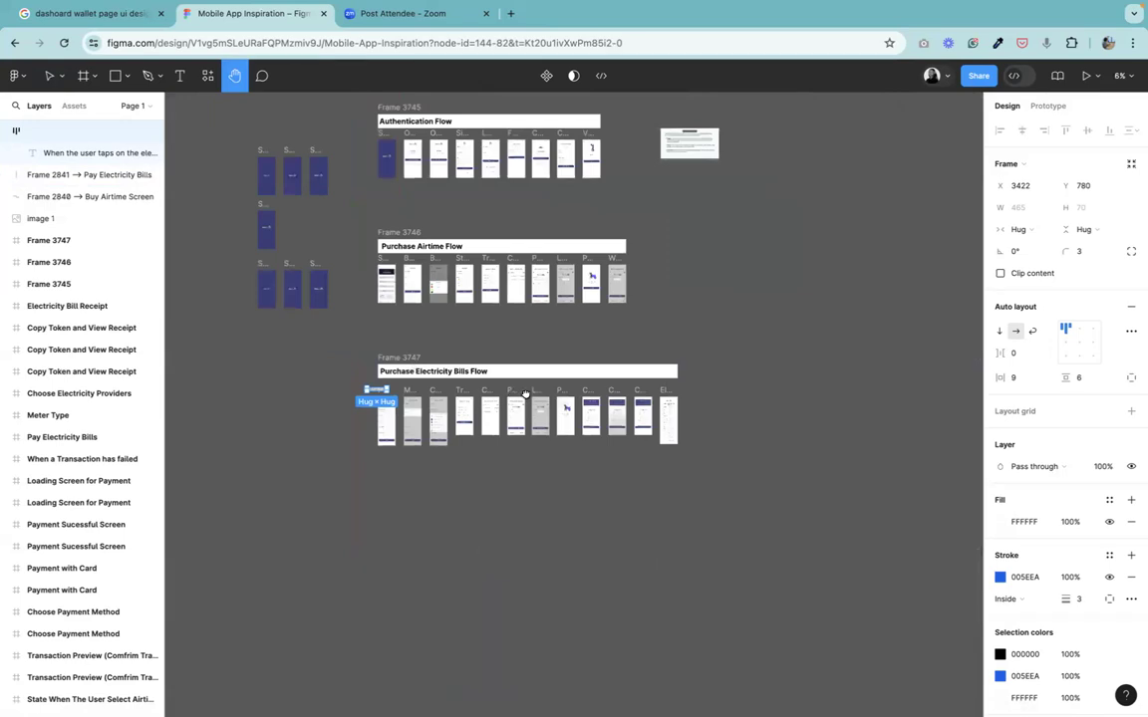
scroll(525, 394, "left", 5)
key("ctrl+plus")
key("ctrl+plus")
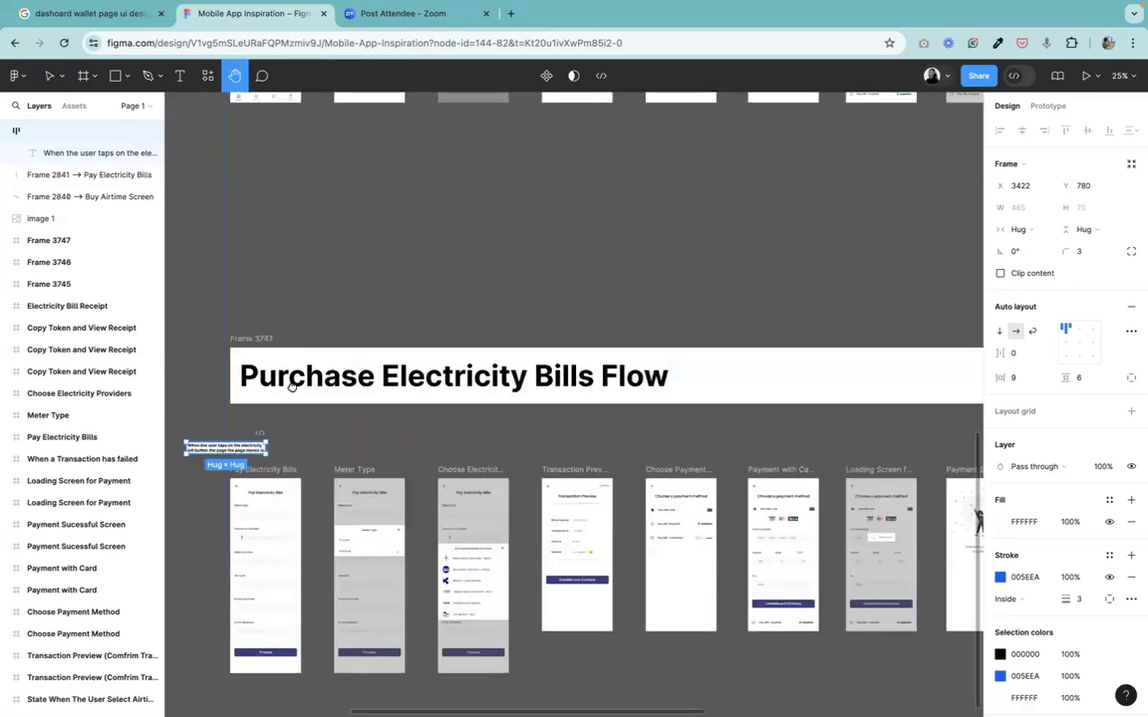
scroll(492, 656, "left", 5)
scroll(492, 656, "up", 5)
scroll(505, 400, "up", 4)
scroll(444, 313, "right", 3)
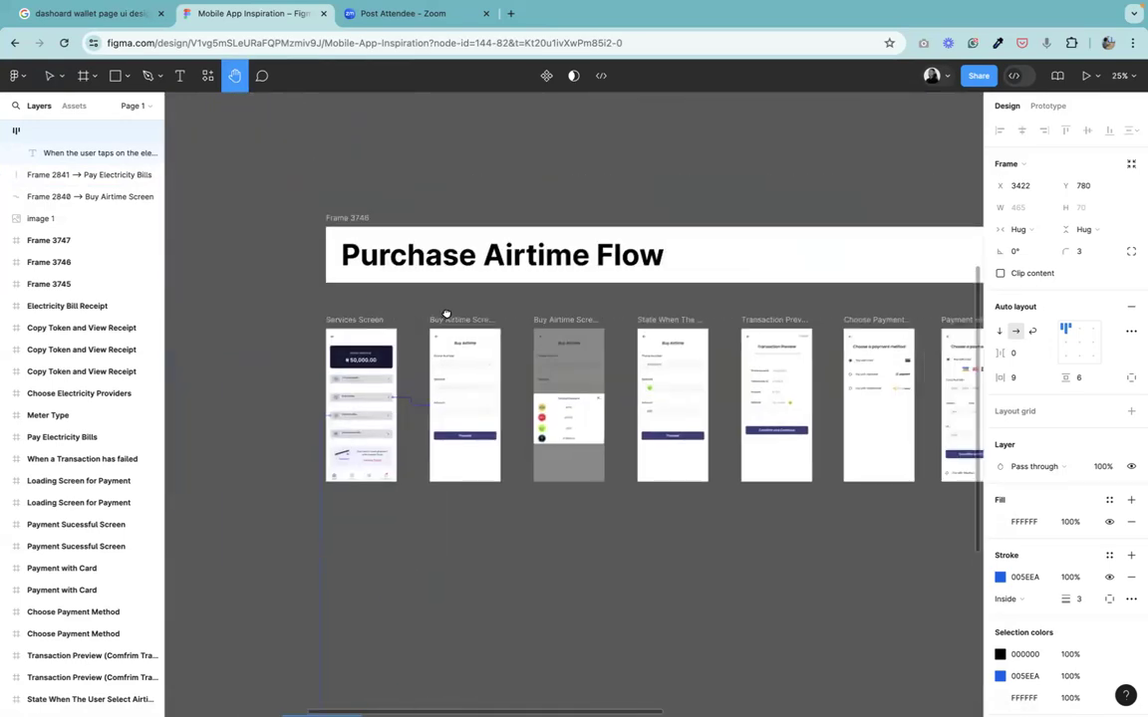
scroll(477, 471, "down", 2)
scroll(481, 472, "up", 3)
scroll(579, 397, "up", 2)
scroll(579, 396, "right", 1)
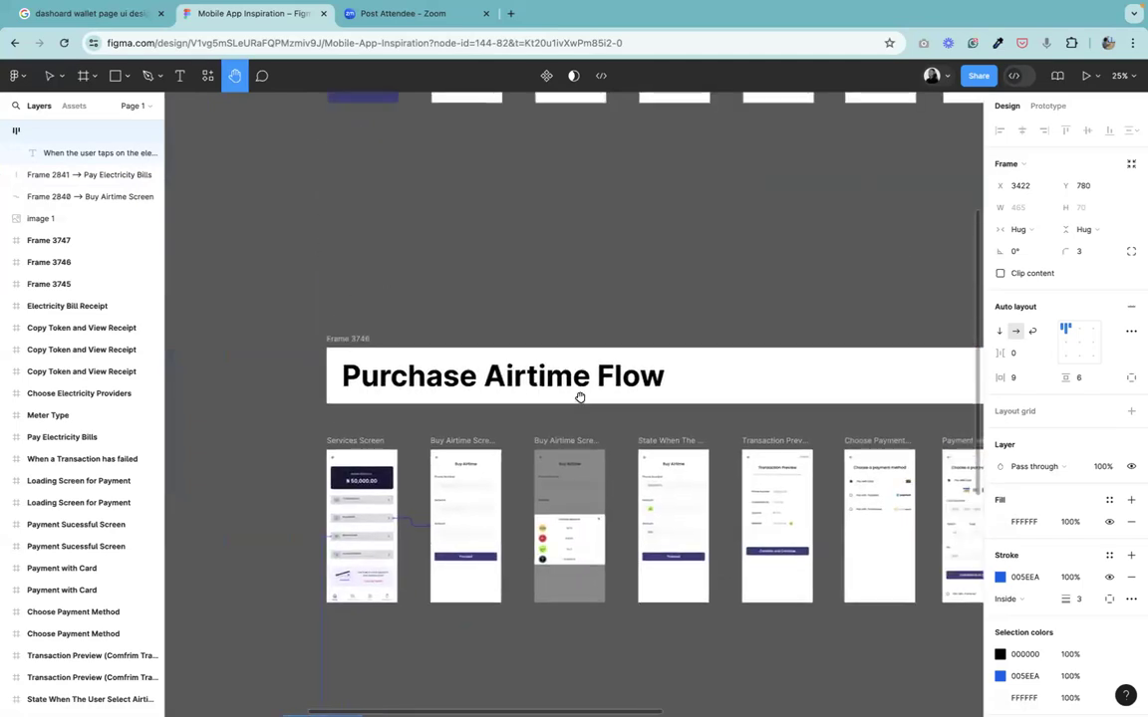
scroll(579, 397, "down", 3)
scroll(579, 397, "left", 3)
scroll(579, 397, "up", 5)
scroll(515, 368, "left", 3)
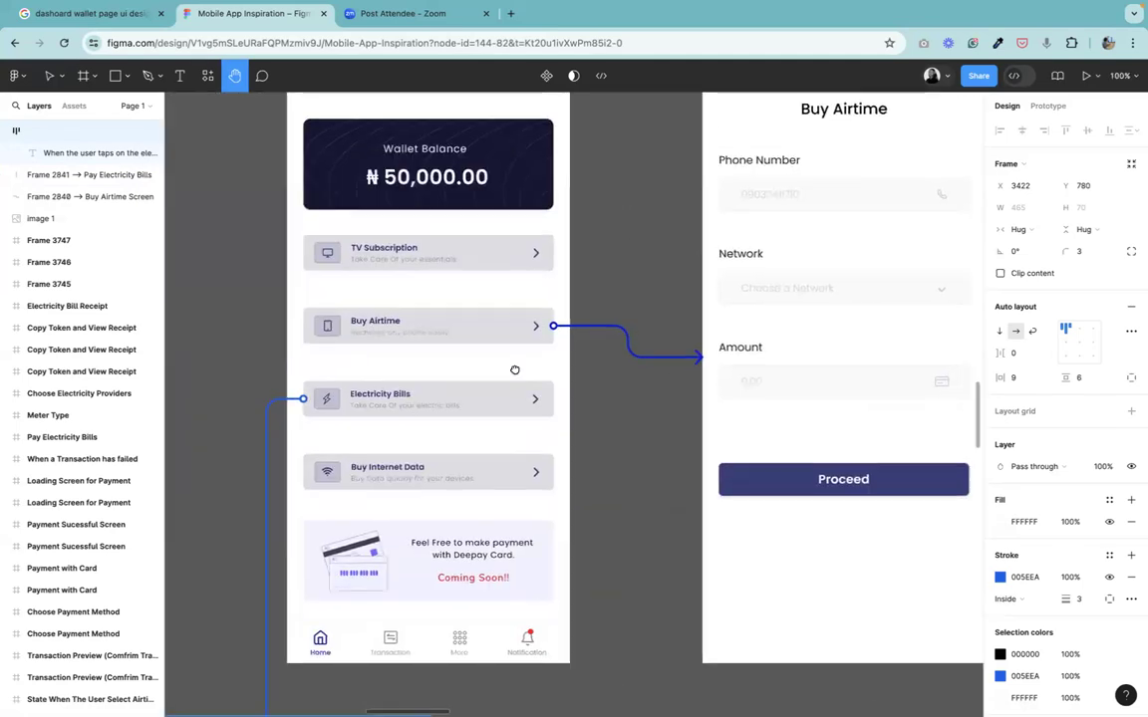
scroll(514, 369, "down", 3)
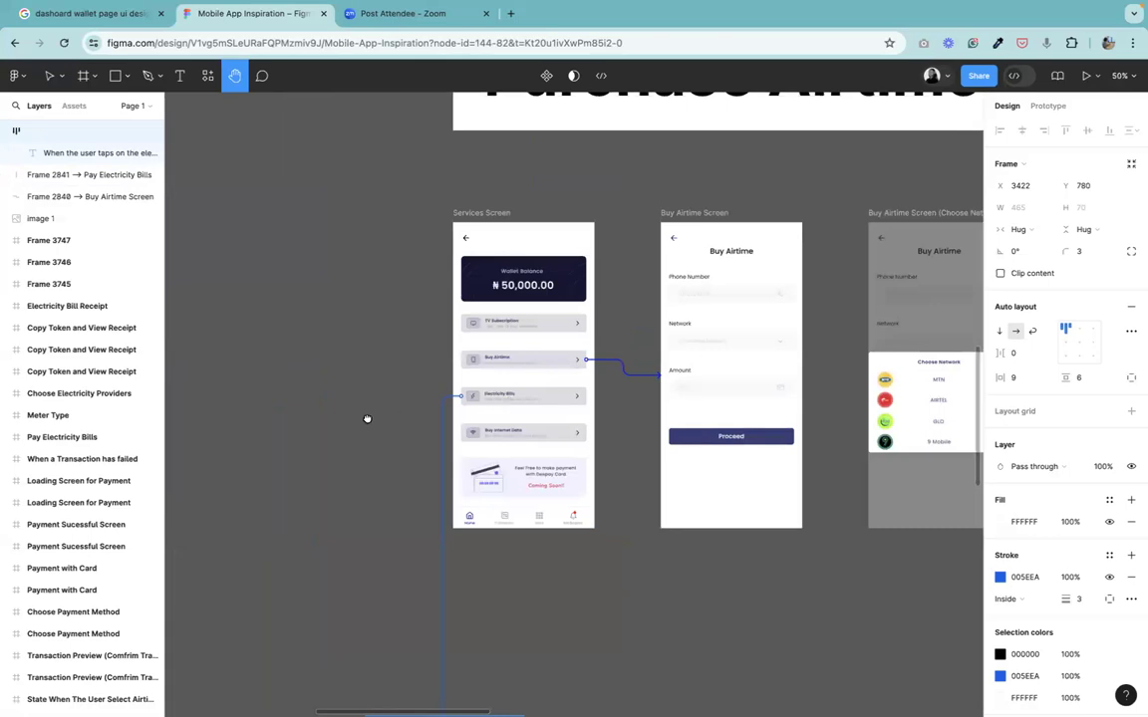
scroll(515, 394, "right", 3)
scroll(538, 163, "left", 2)
left_click_drag(538, 162, 547, 160)
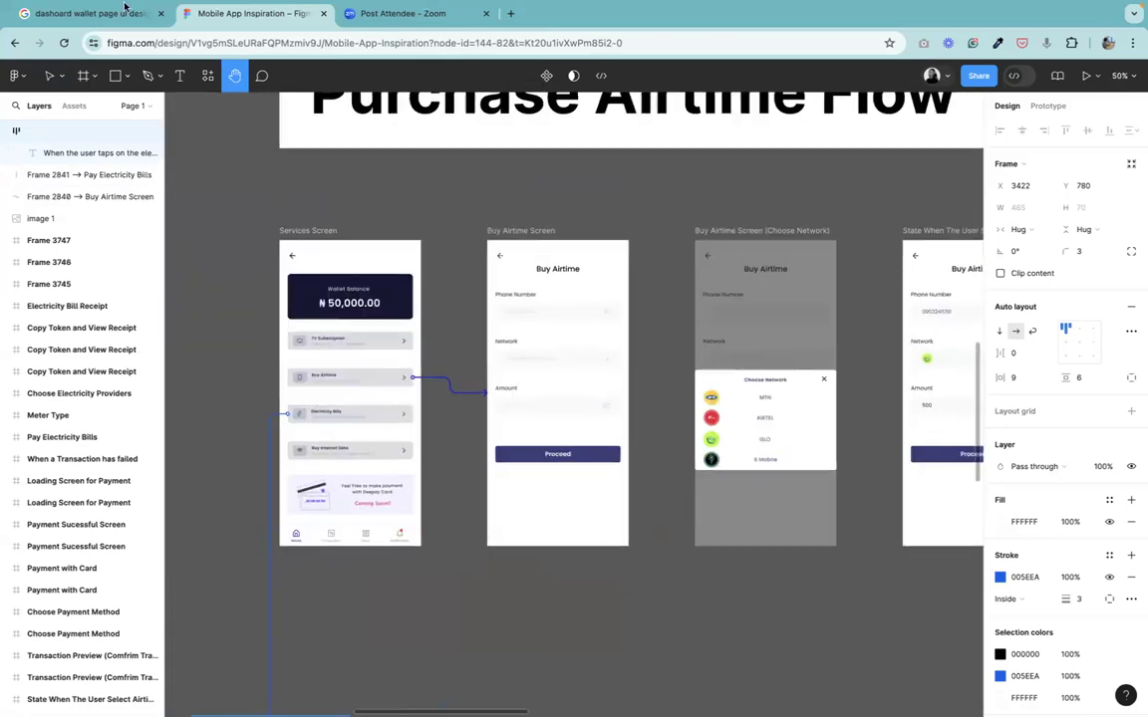
left_click(50, 76)
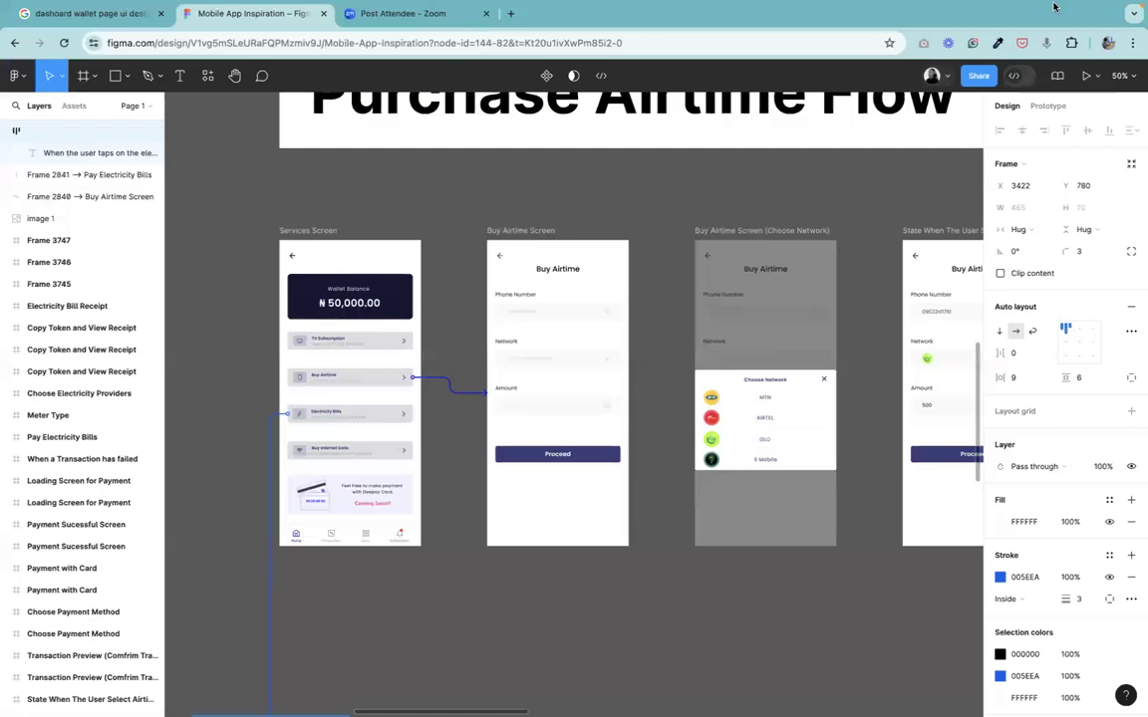
left_click(956, 7)
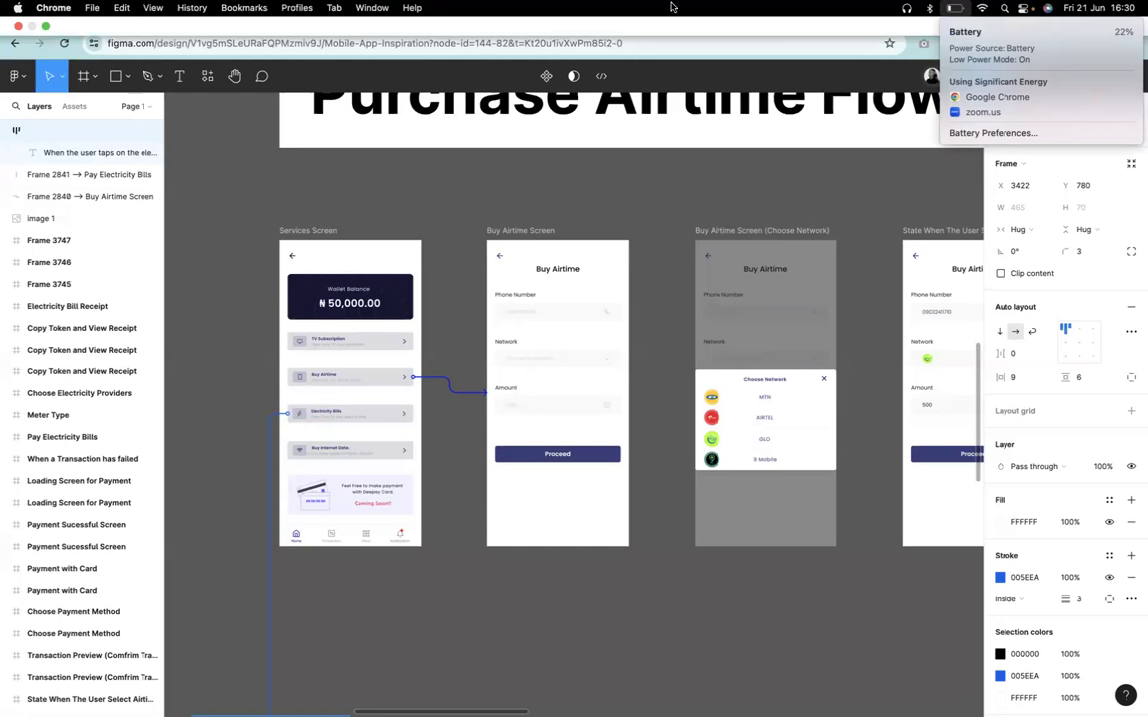
left_click(674, 151)
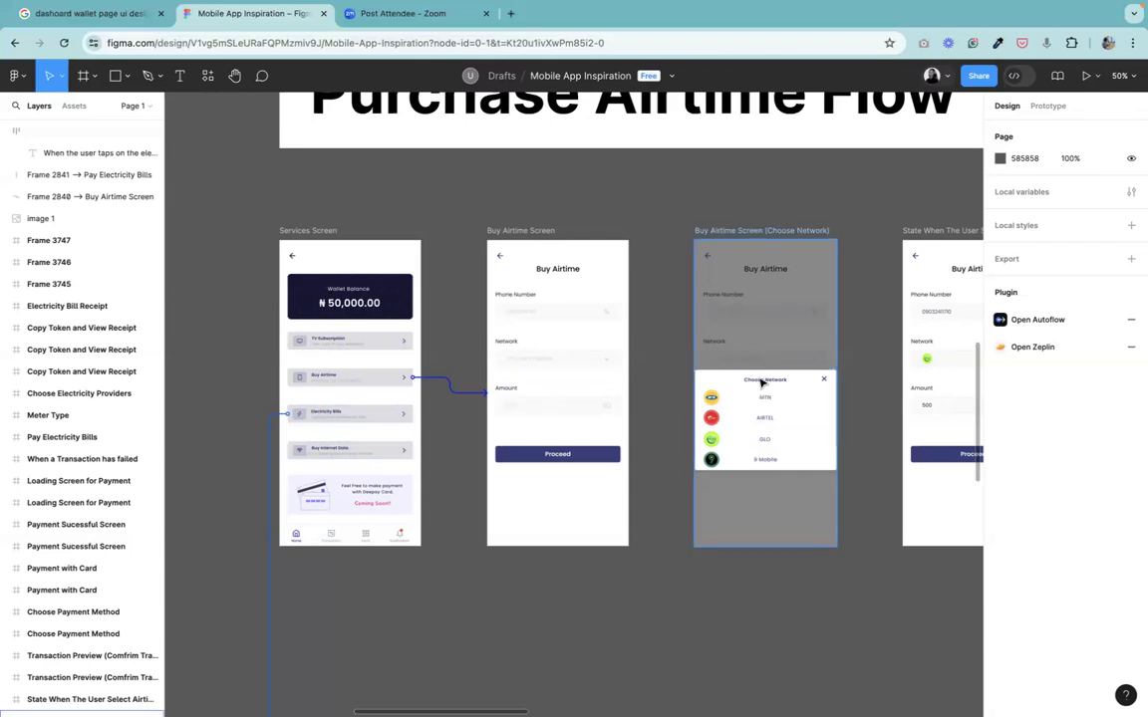
Draw an Autoflow arrow from the Network dropdown chevron on Buy Airtime Screen to the Buy Airtime Screen (Choose Network) frame.
left_click(593, 367)
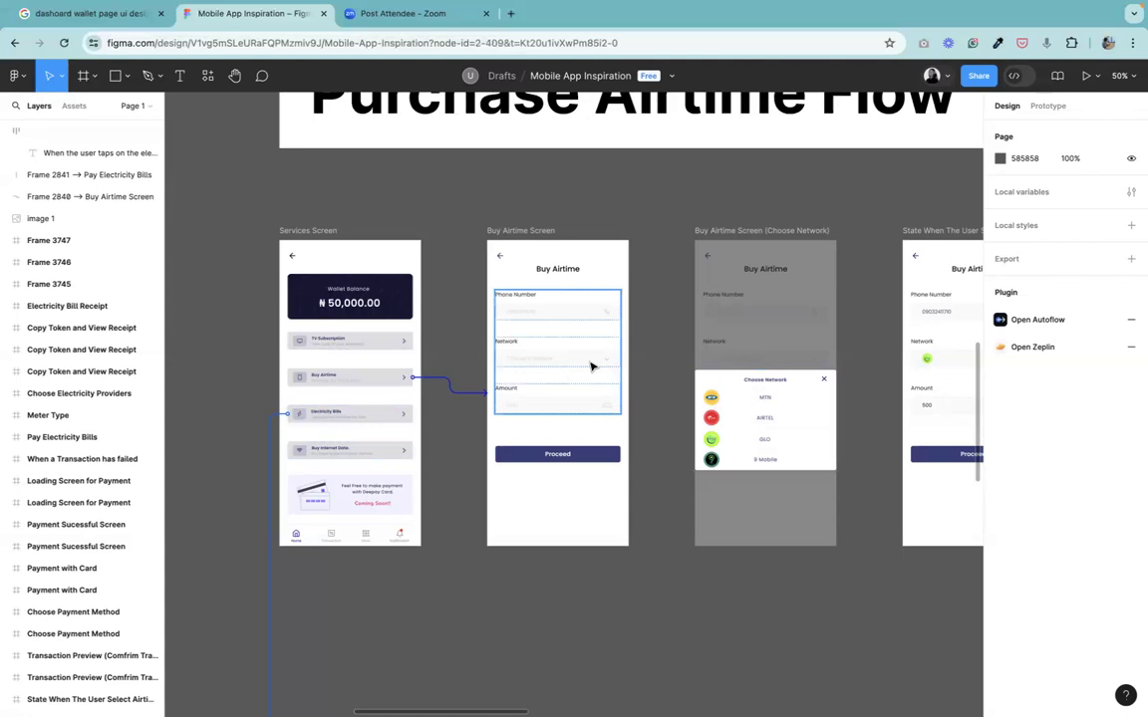
key("ctrl+plus")
double_click(598, 307)
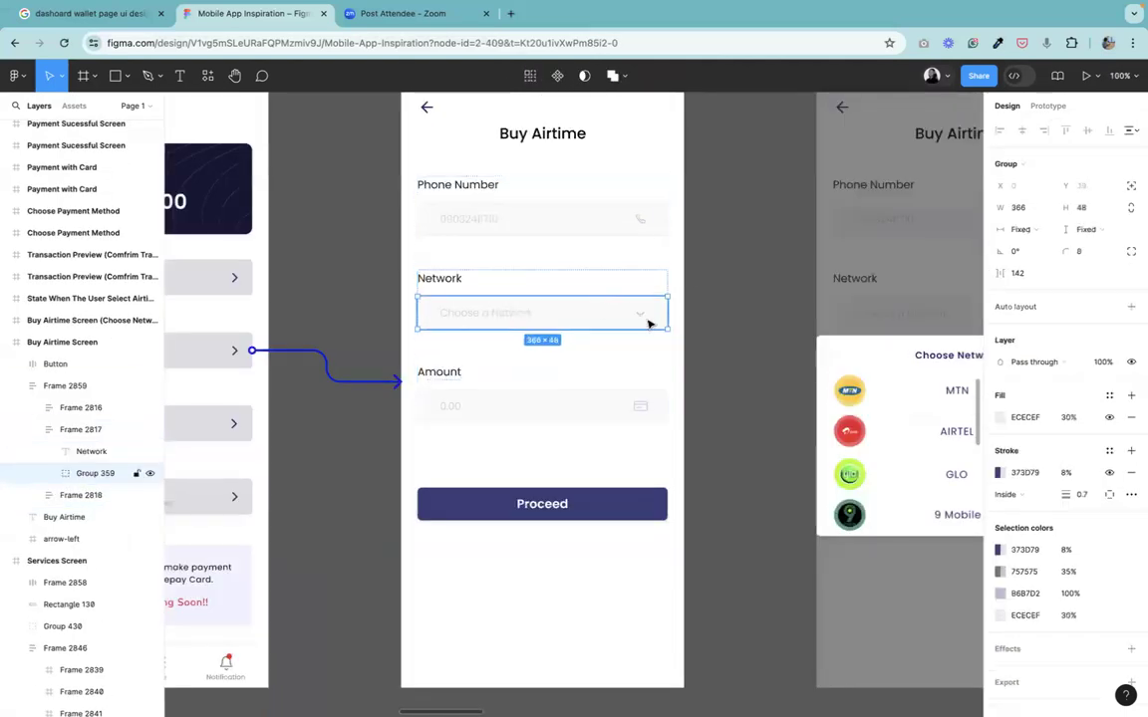
double_click(641, 319)
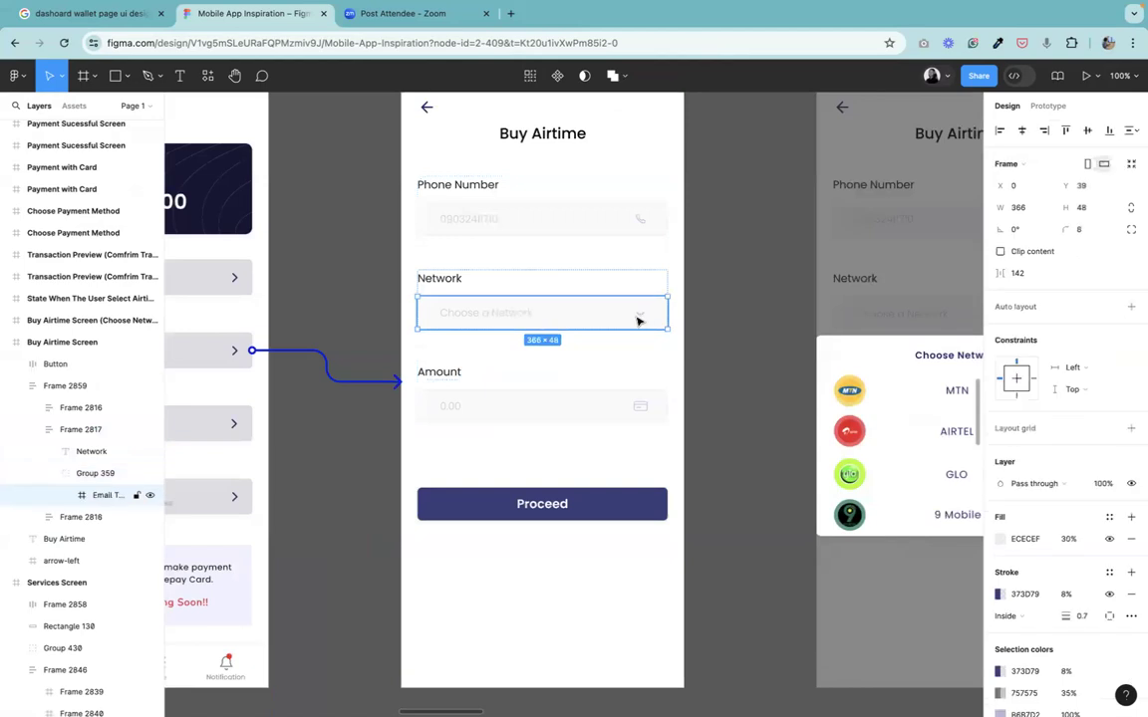
double_click(638, 319)
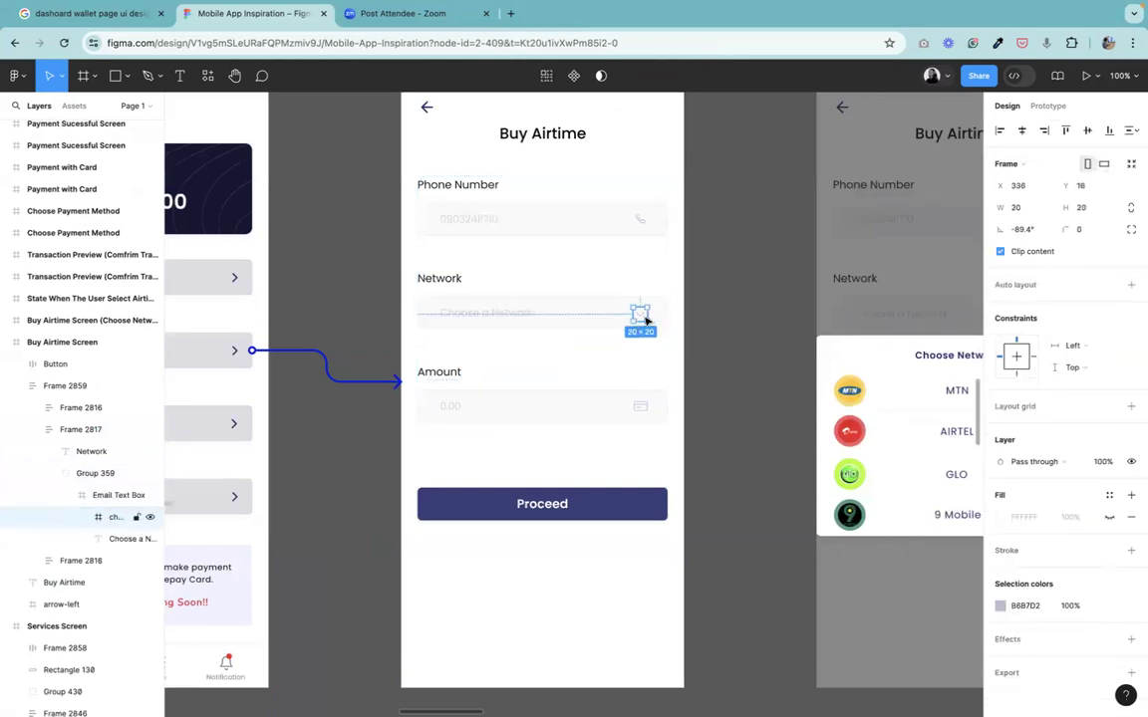
right_click(644, 318)
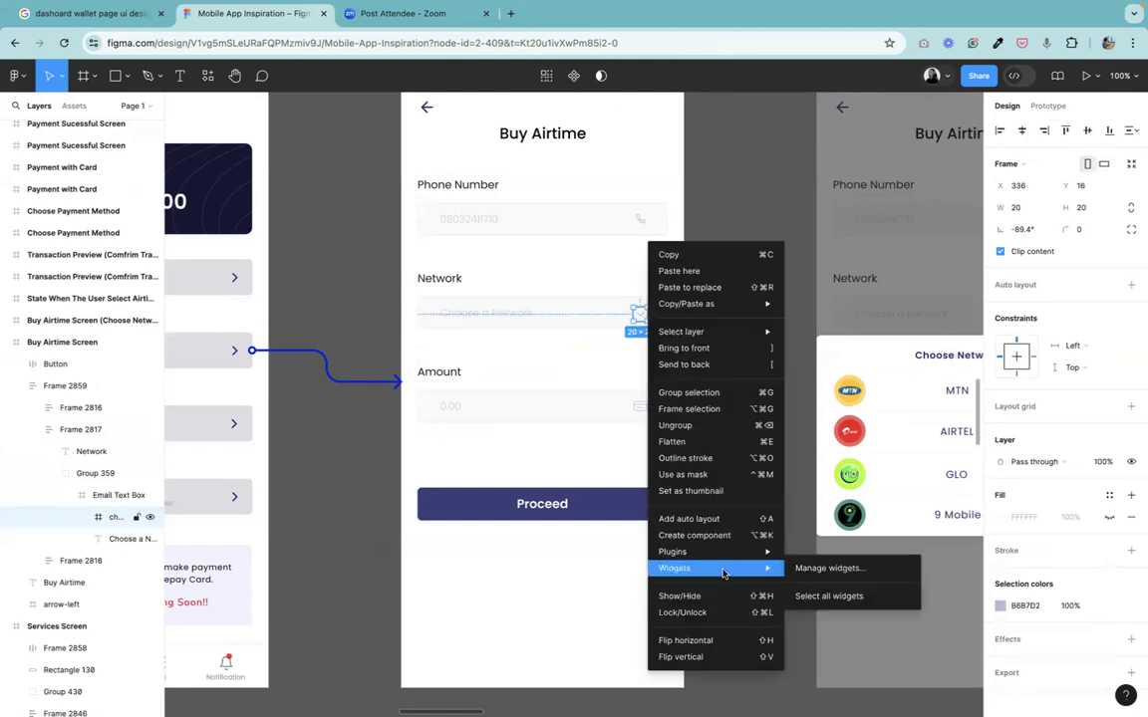
mouse_move(750, 560)
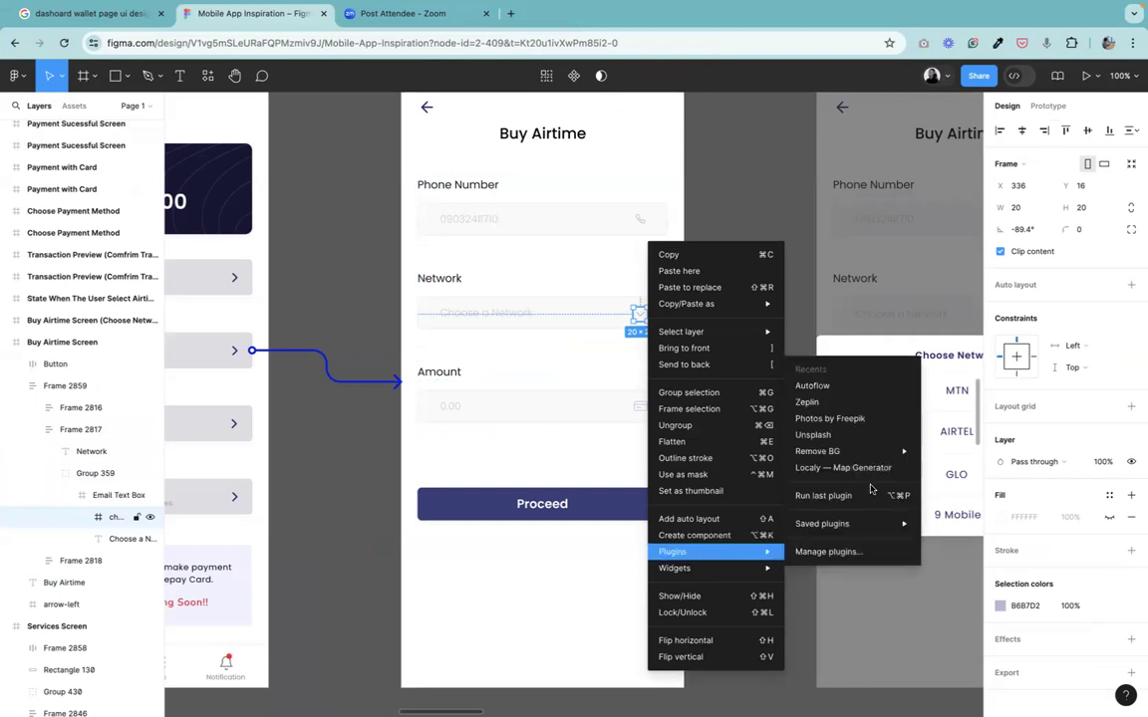
left_click(839, 387)
left_click_drag(817, 146, 662, 204)
left_click_drag(511, 269, 514, 300)
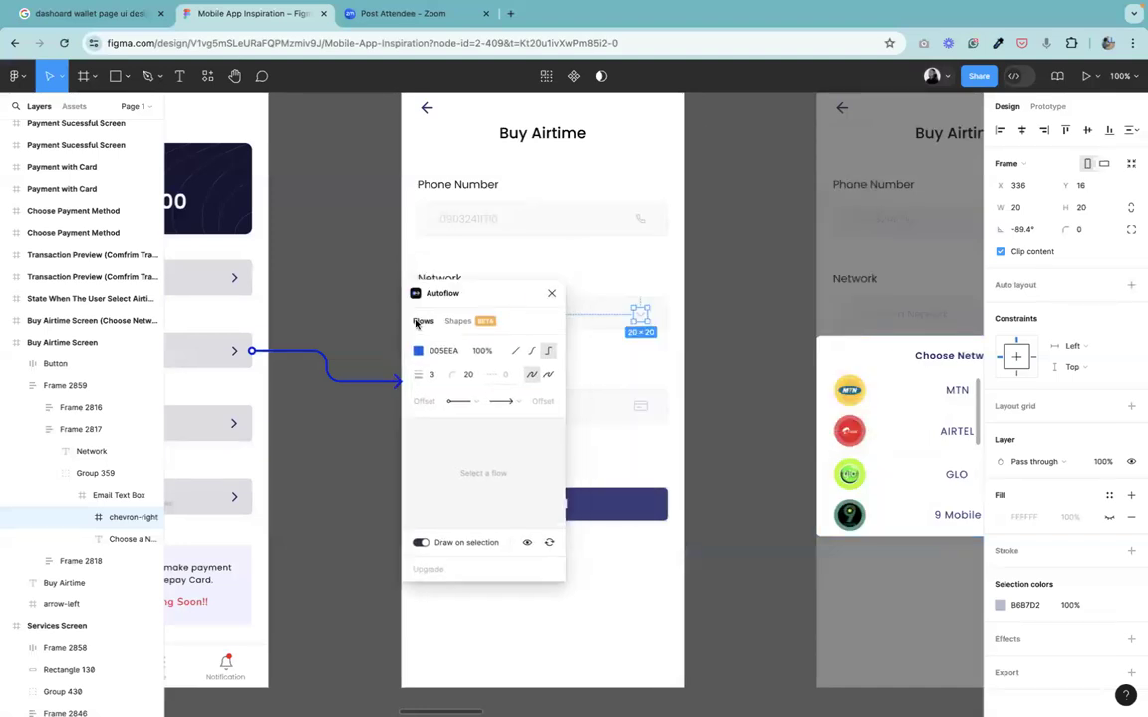
key("minus")
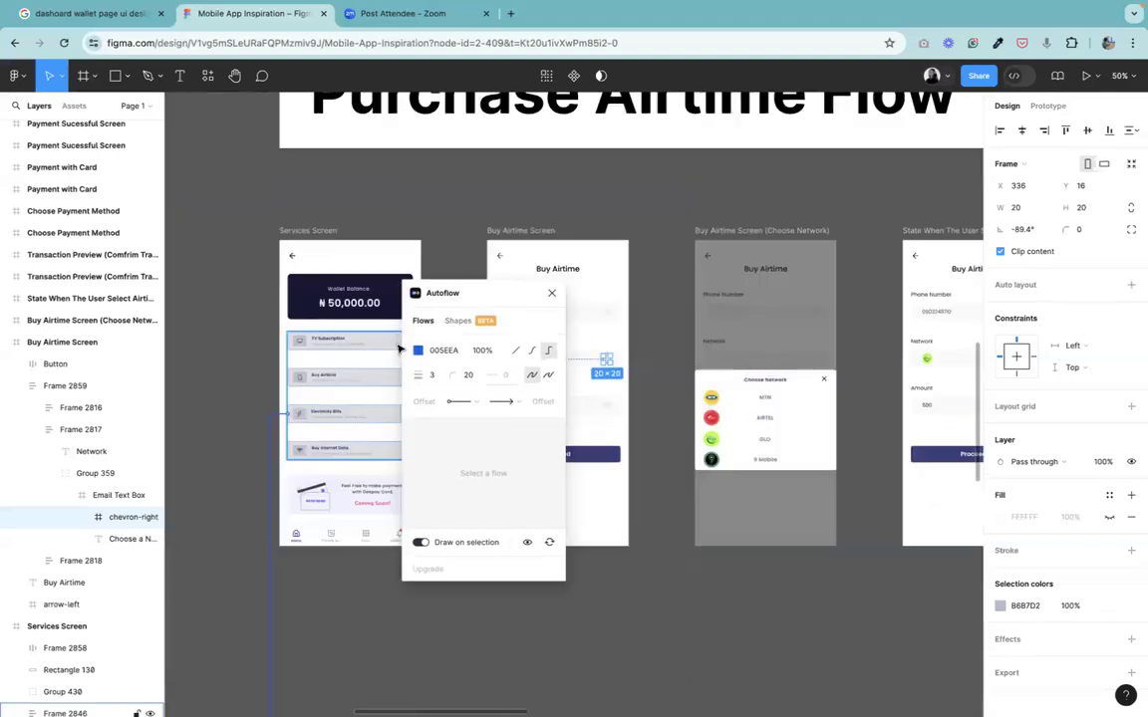
left_click(717, 231, "shift")
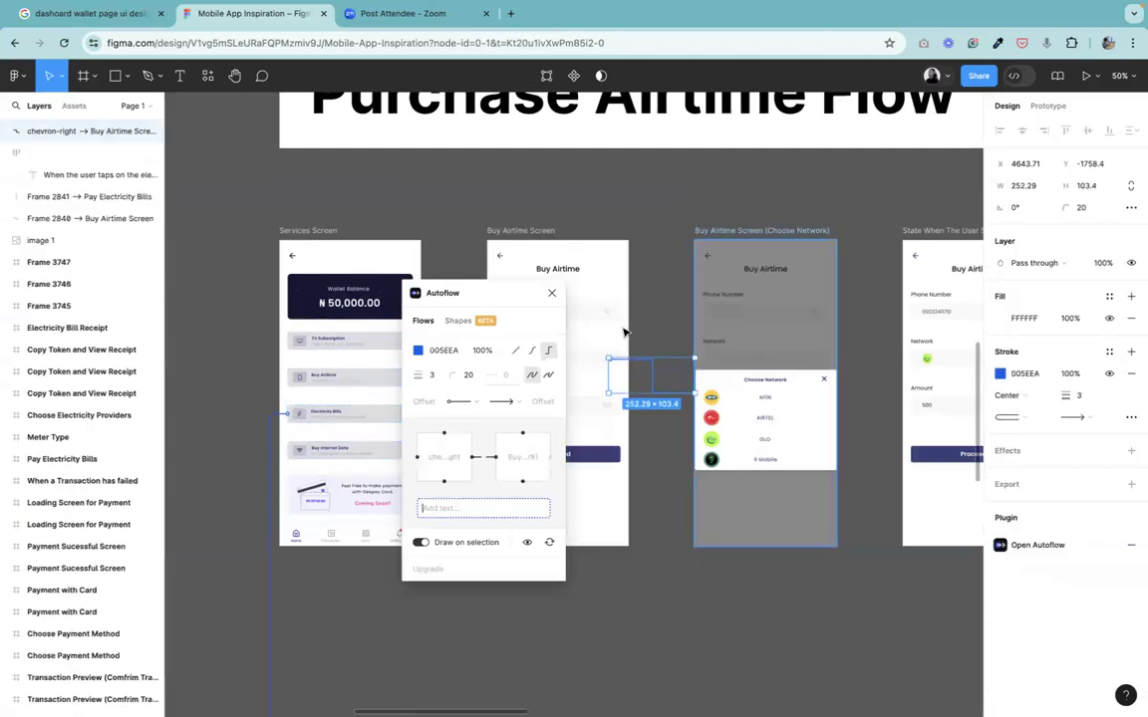
Add a "==" label to the new arrow and delete it again.
type("==")
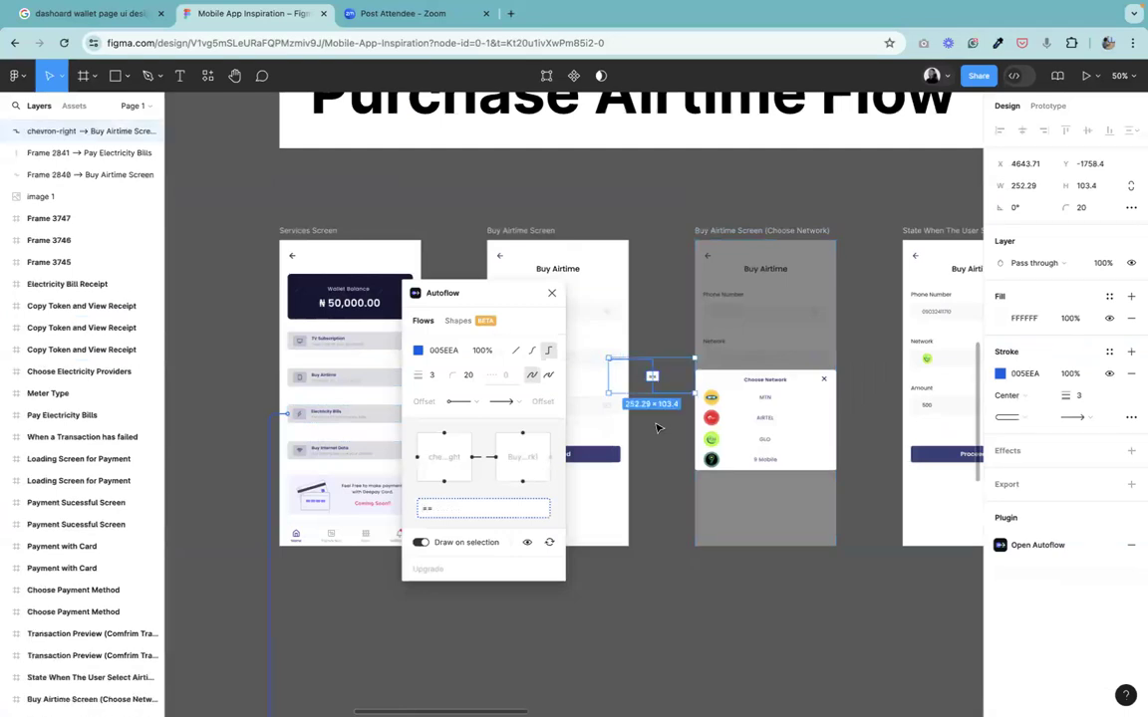
left_click(673, 312)
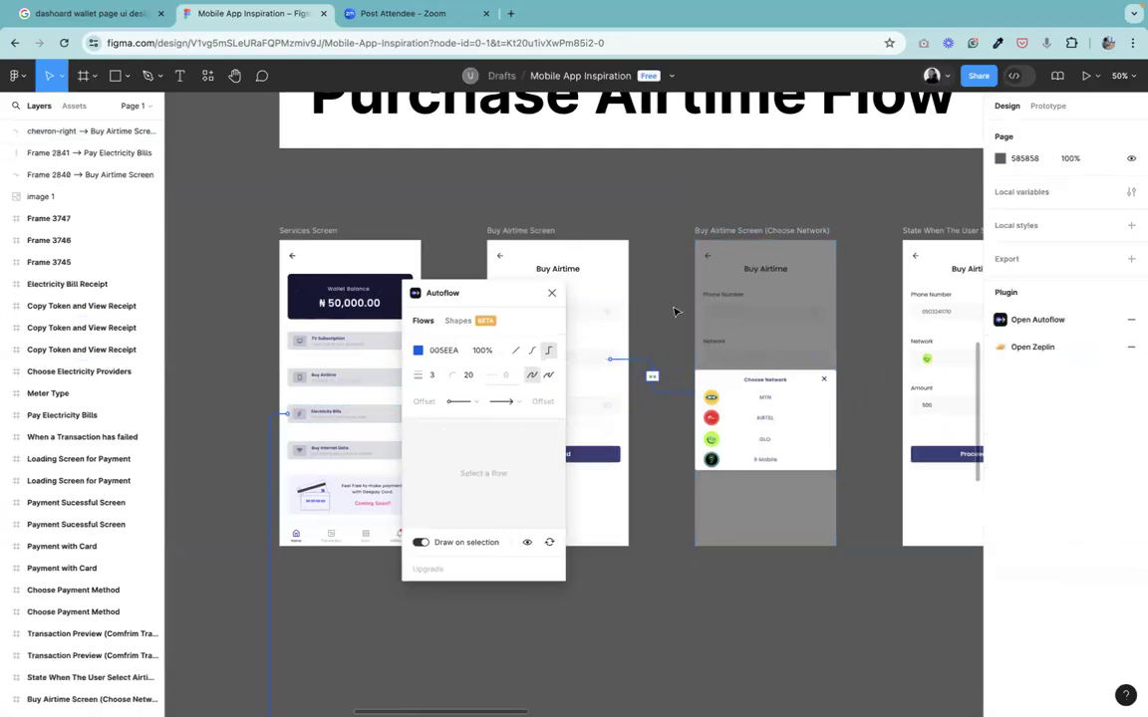
key("shift+0")
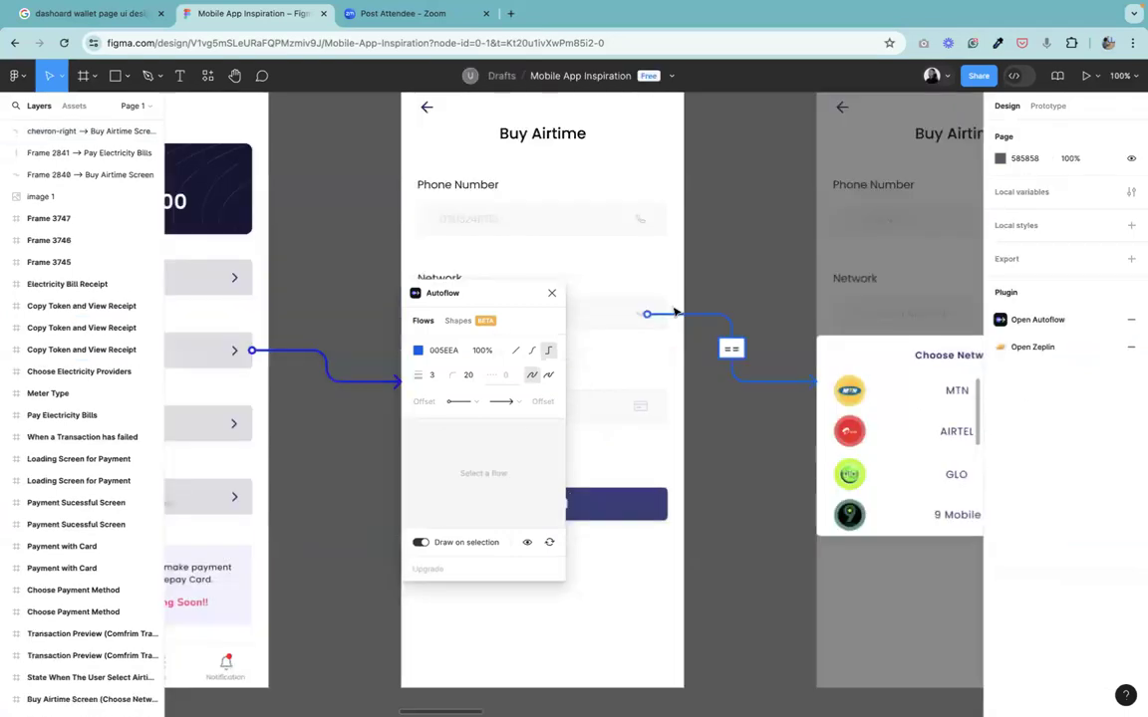
left_click(739, 353)
key("Delete")
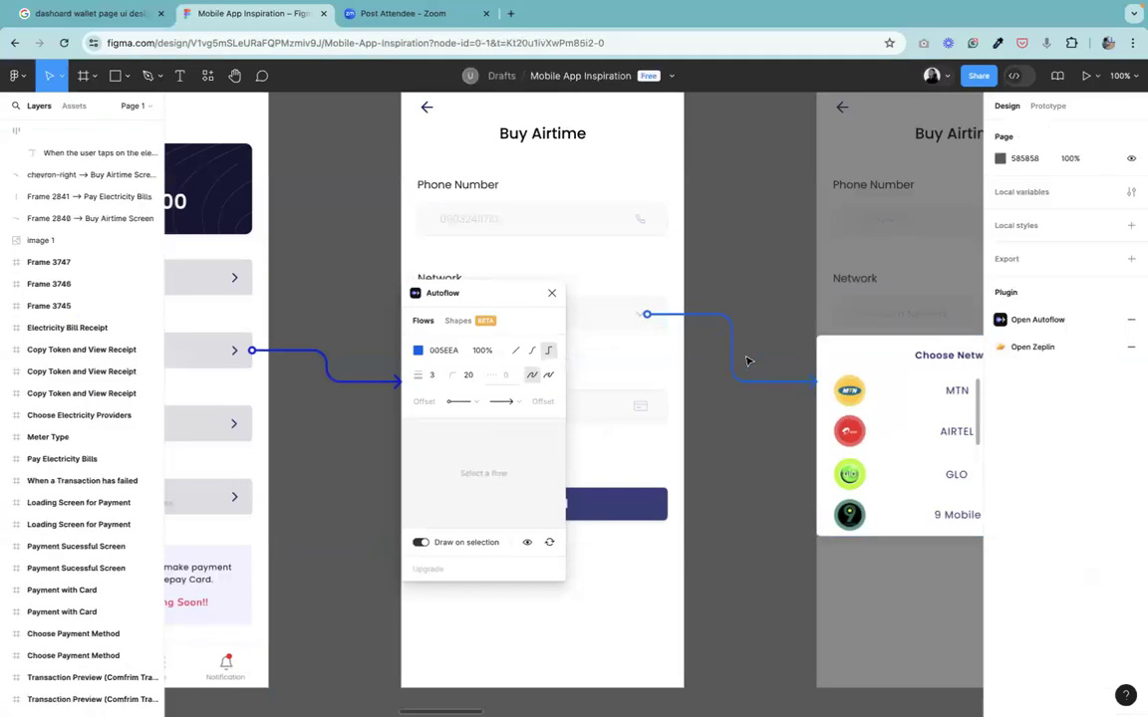
Close the Autoflow panel.
key("minus")
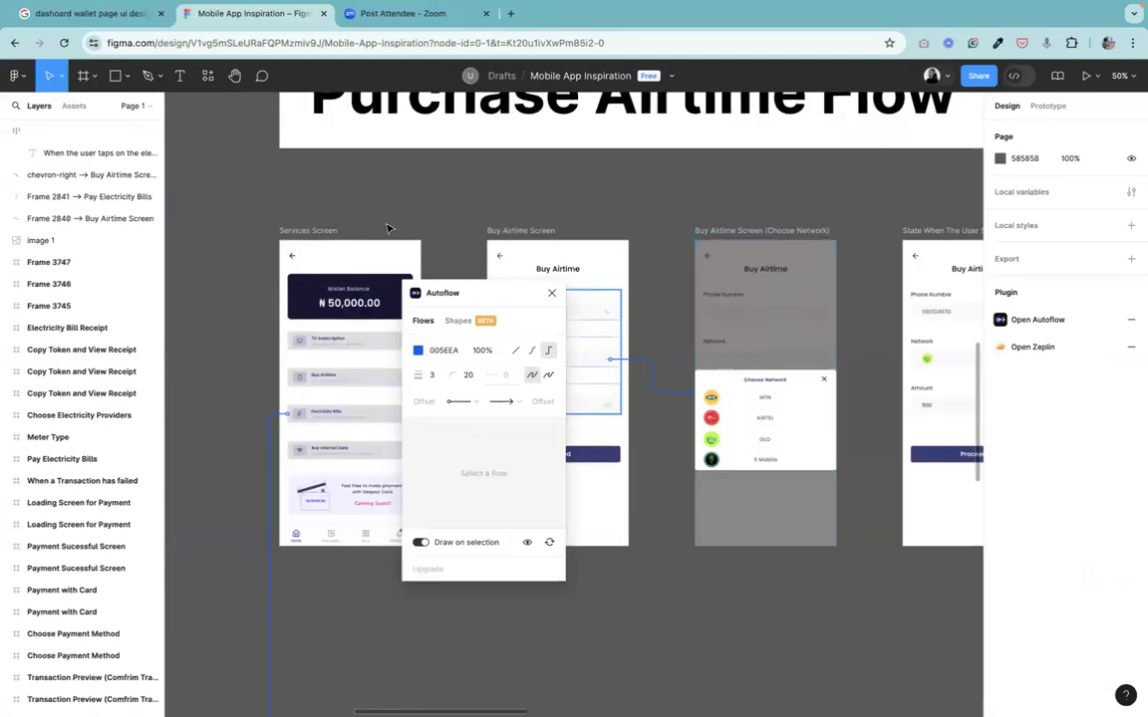
left_click(551, 297)
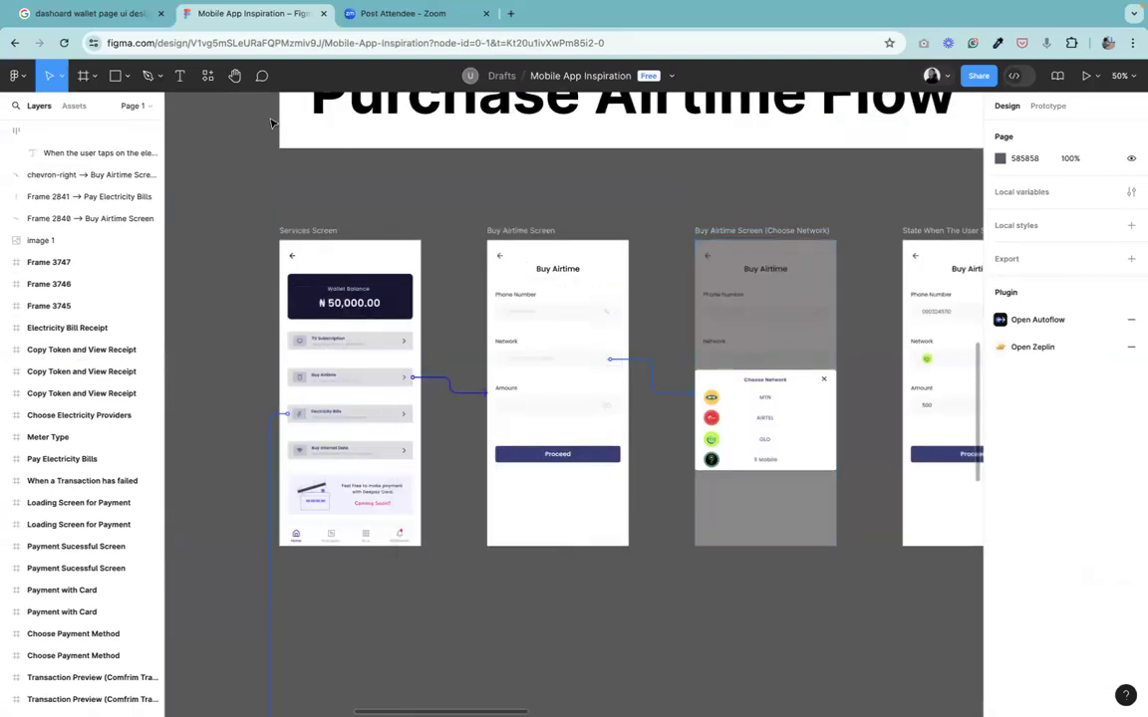
Draw an Autoflow arrow from the Proceed button on Buy Airtime Screen to the State When The User Select Airtime frame.
left_click(234, 76)
left_click_drag(776, 444, 566, 450)
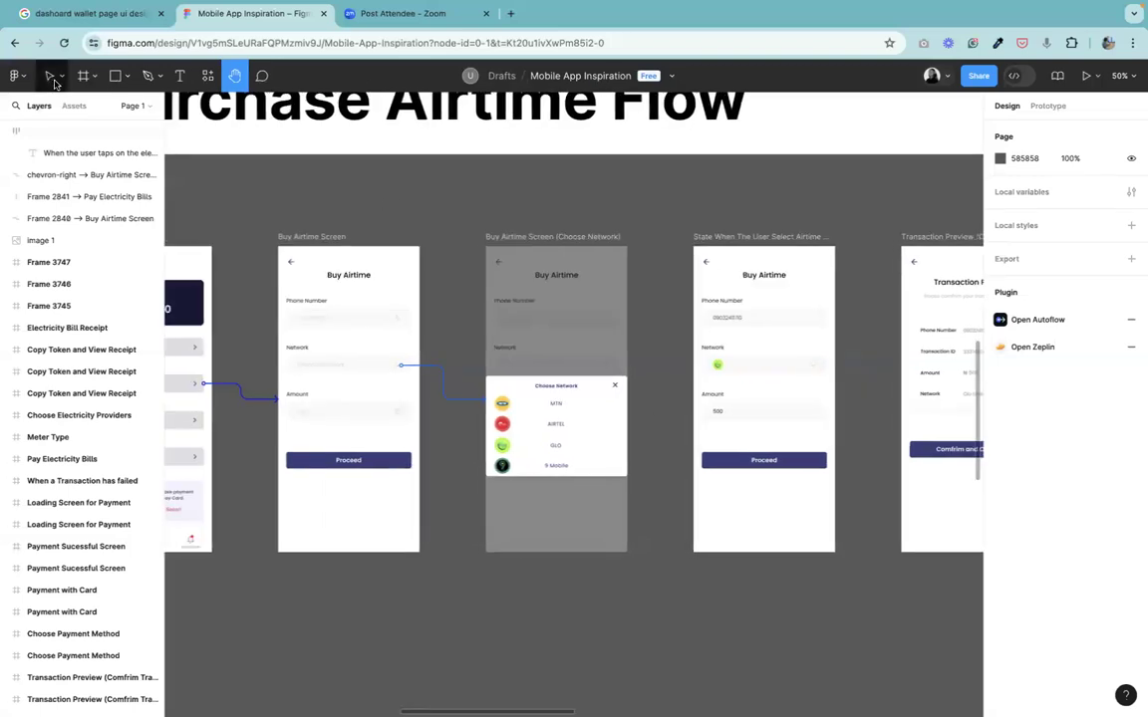
left_click(54, 80)
left_click(391, 467)
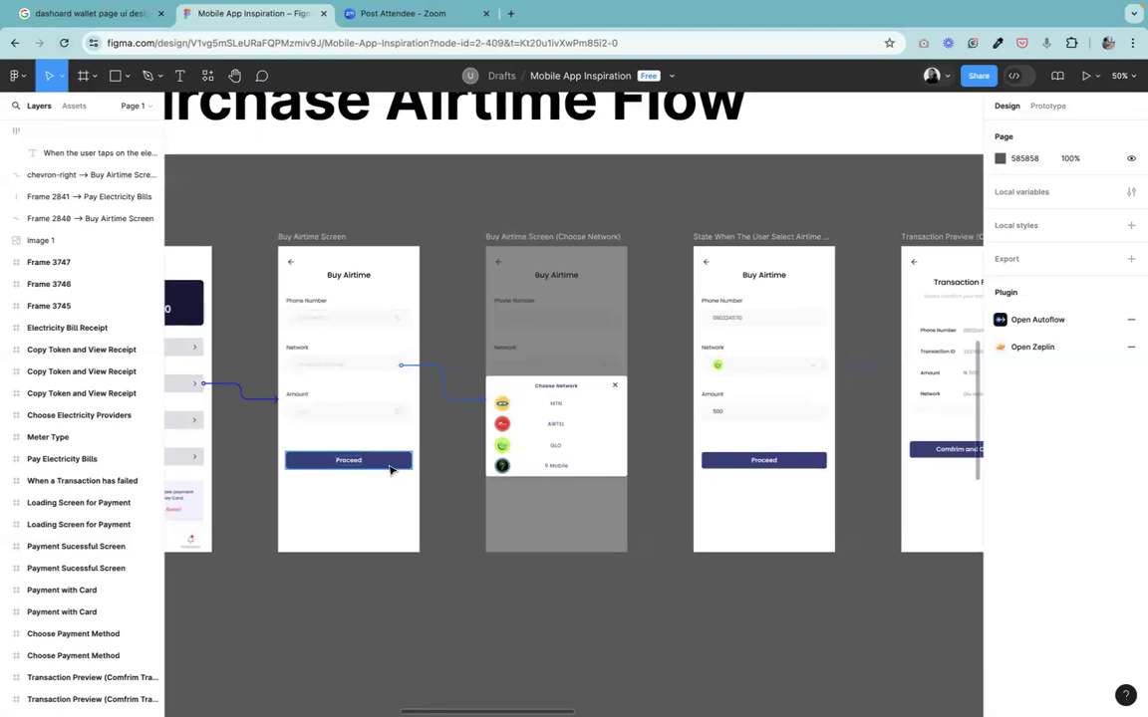
left_click(390, 467)
right_click(389, 465)
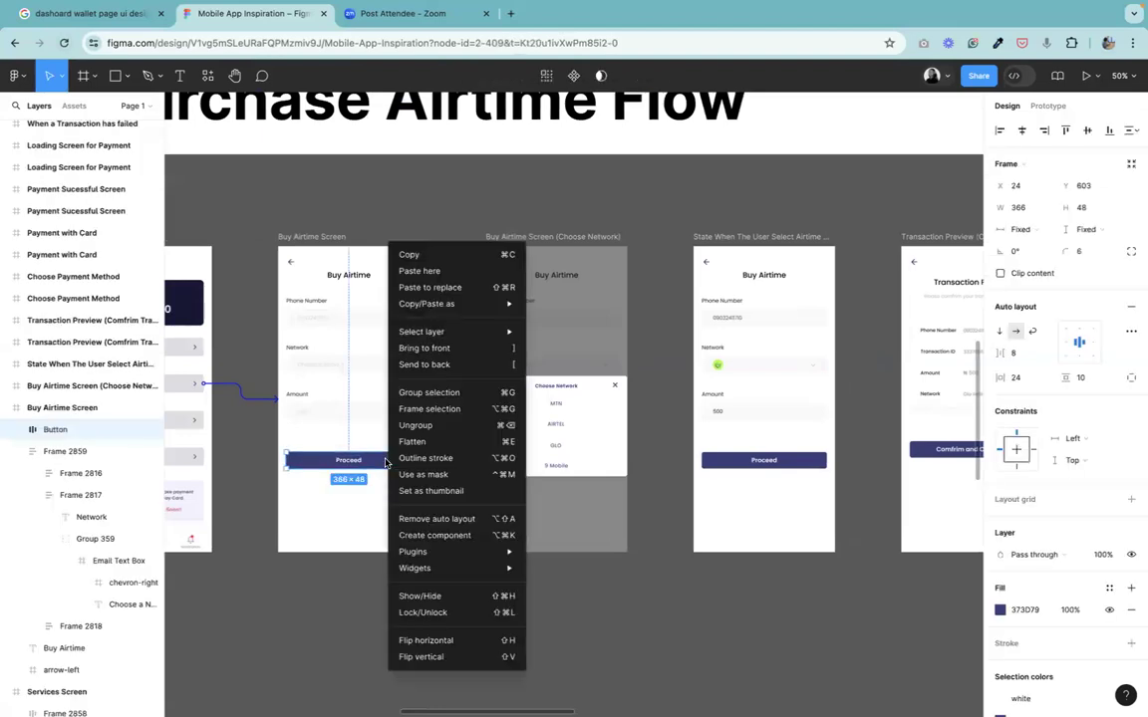
mouse_move(505, 553)
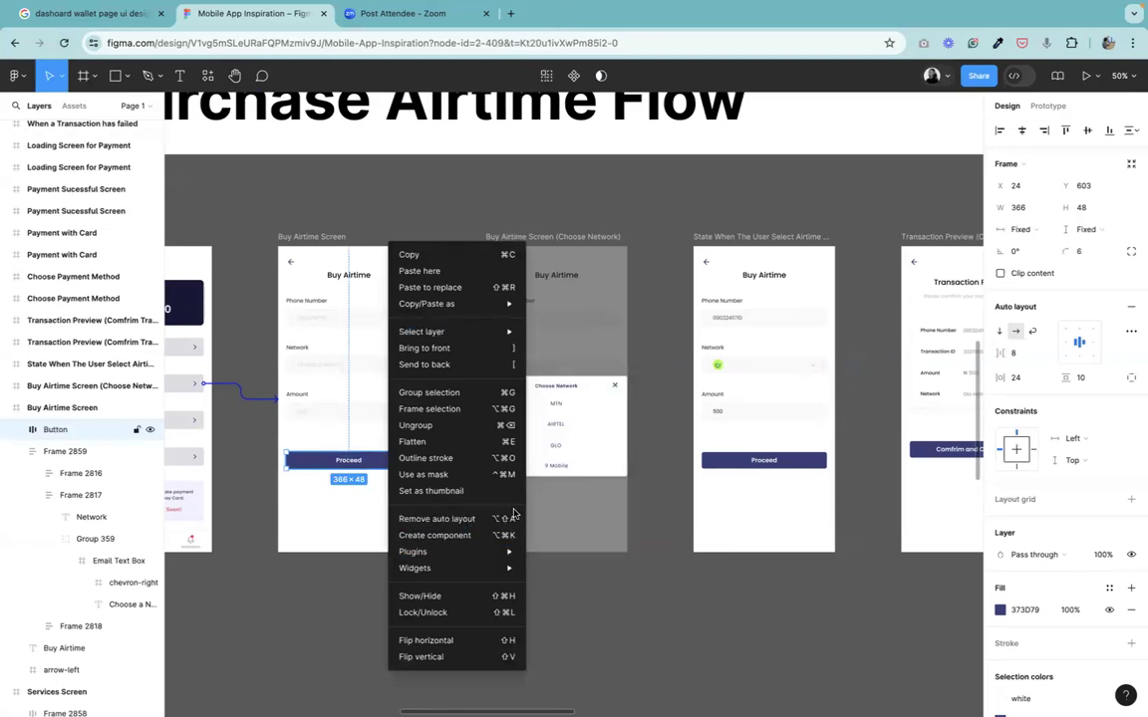
left_click(383, 467)
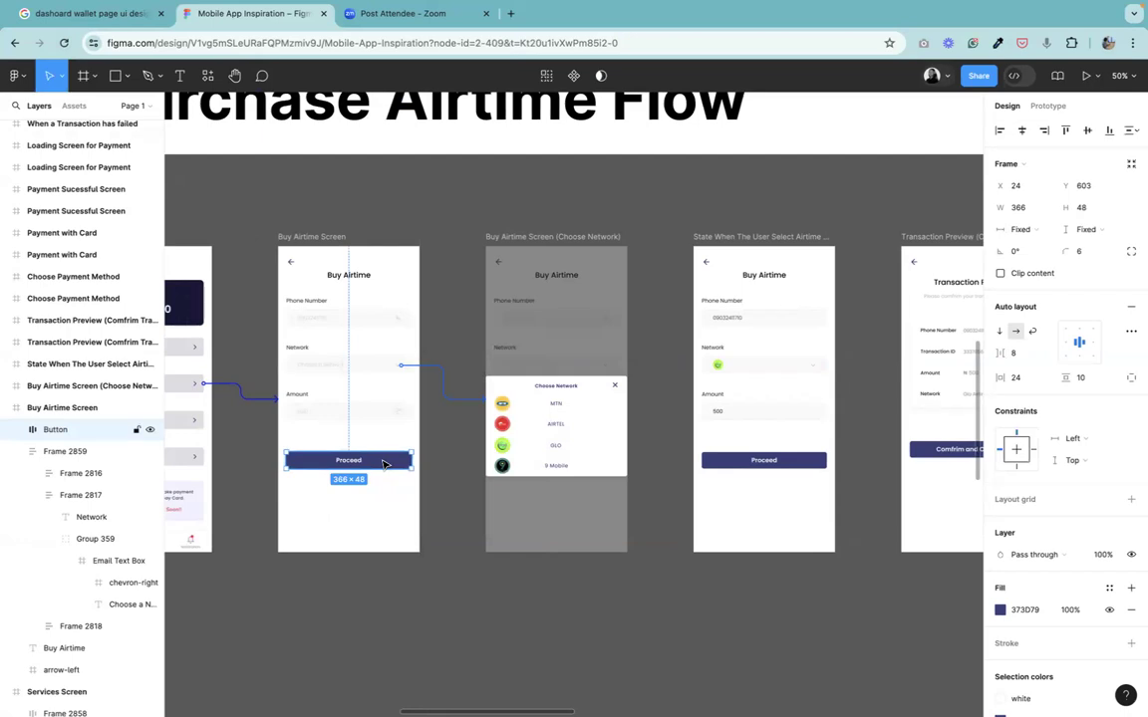
right_click(383, 464)
mouse_move(504, 554)
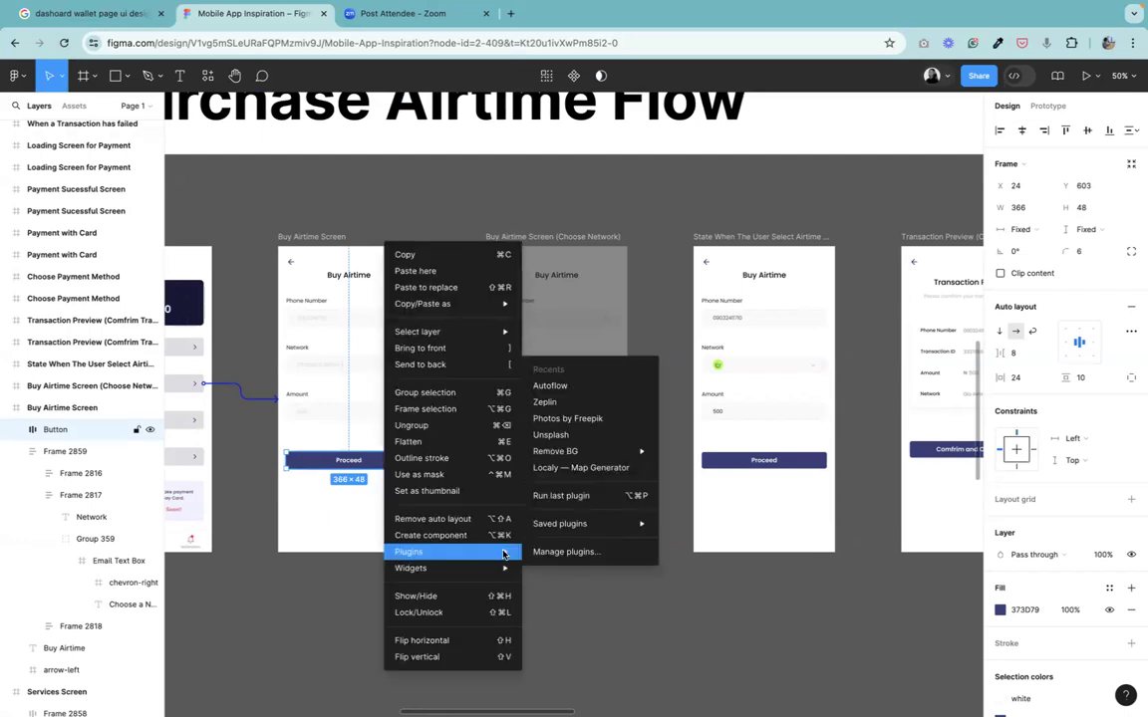
left_click(551, 386)
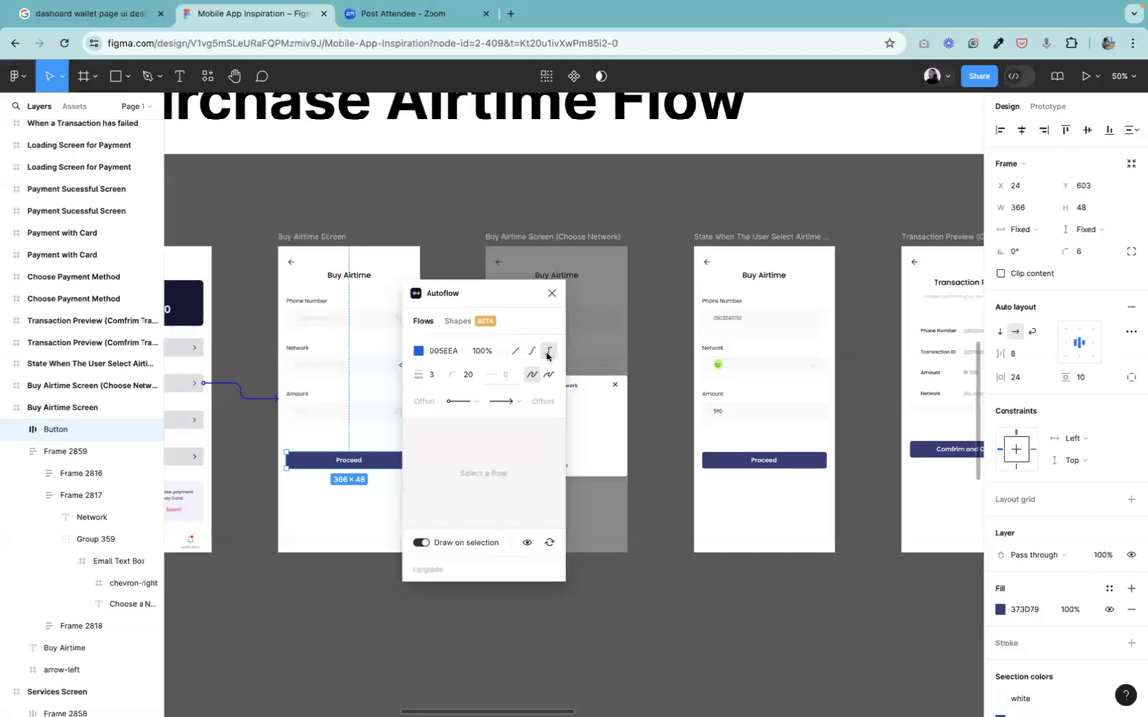
left_click(548, 352)
left_click(727, 241, "shift")
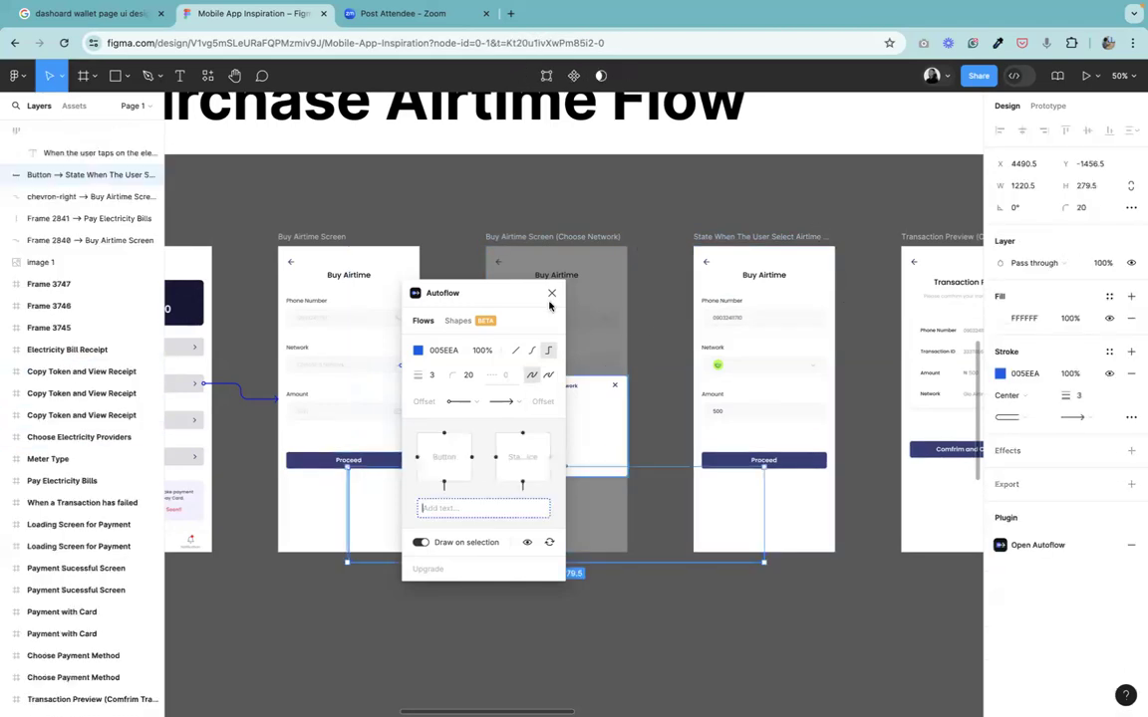
Try a stroke weight of 10 on the new Proceed arrow, then set it back to 3.
left_click_drag(532, 299, 577, 650)
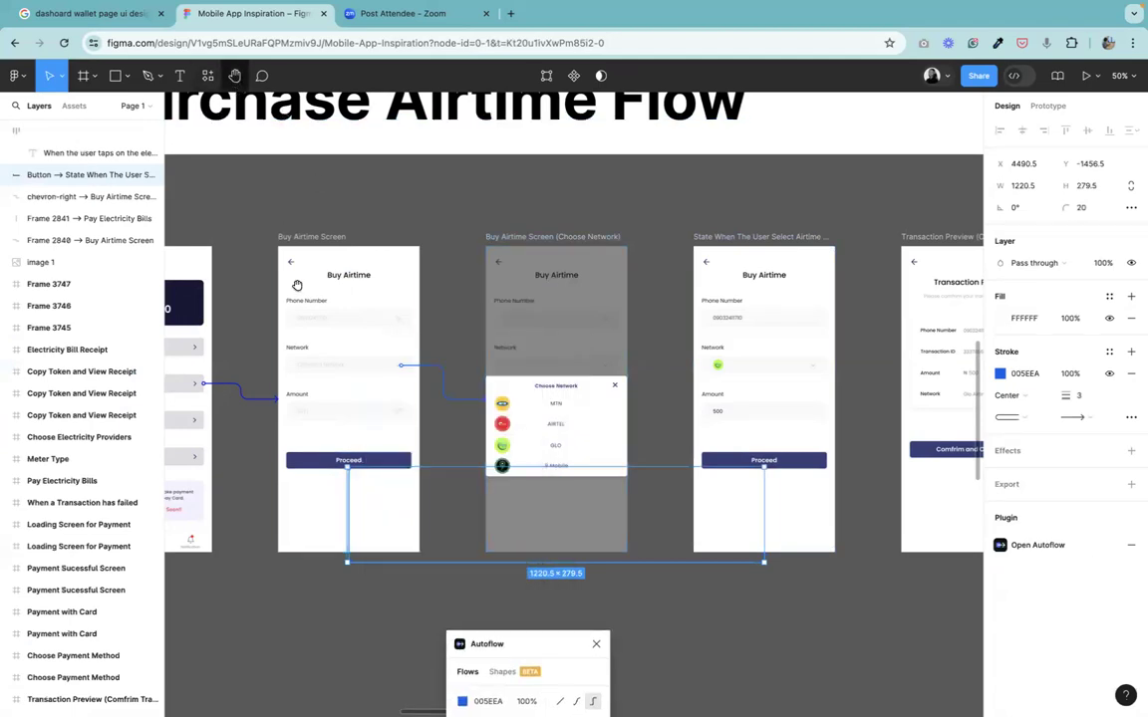
key("h")
left_click_drag(442, 497, 452, 363)
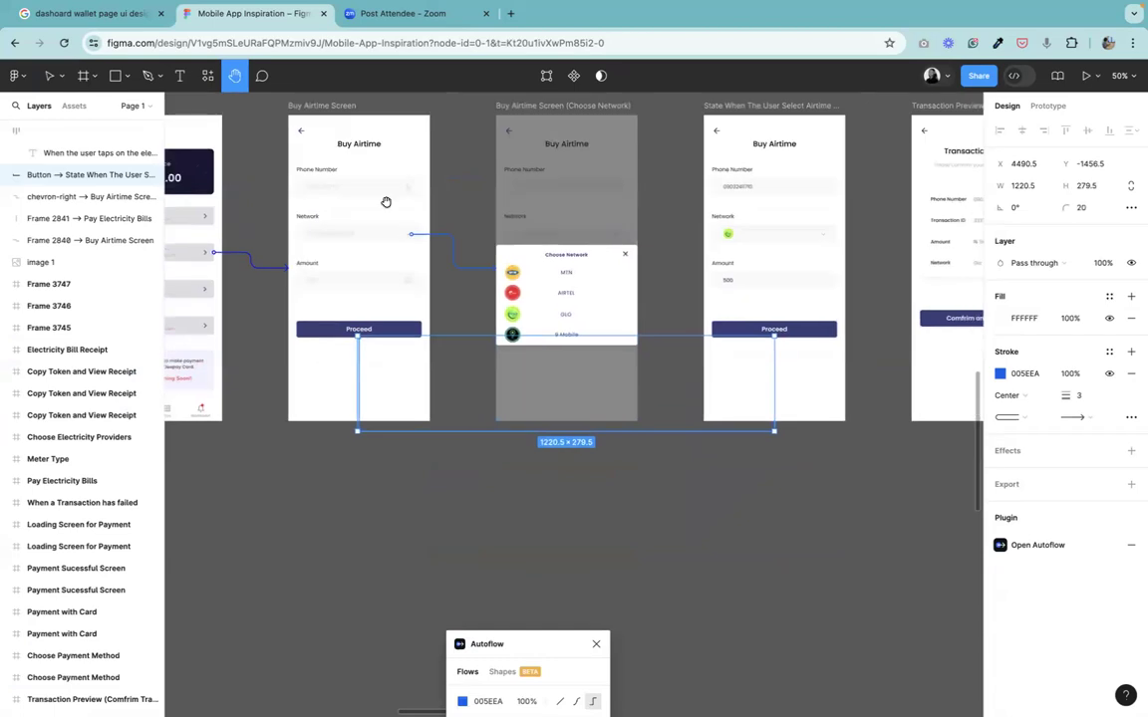
left_click(48, 77)
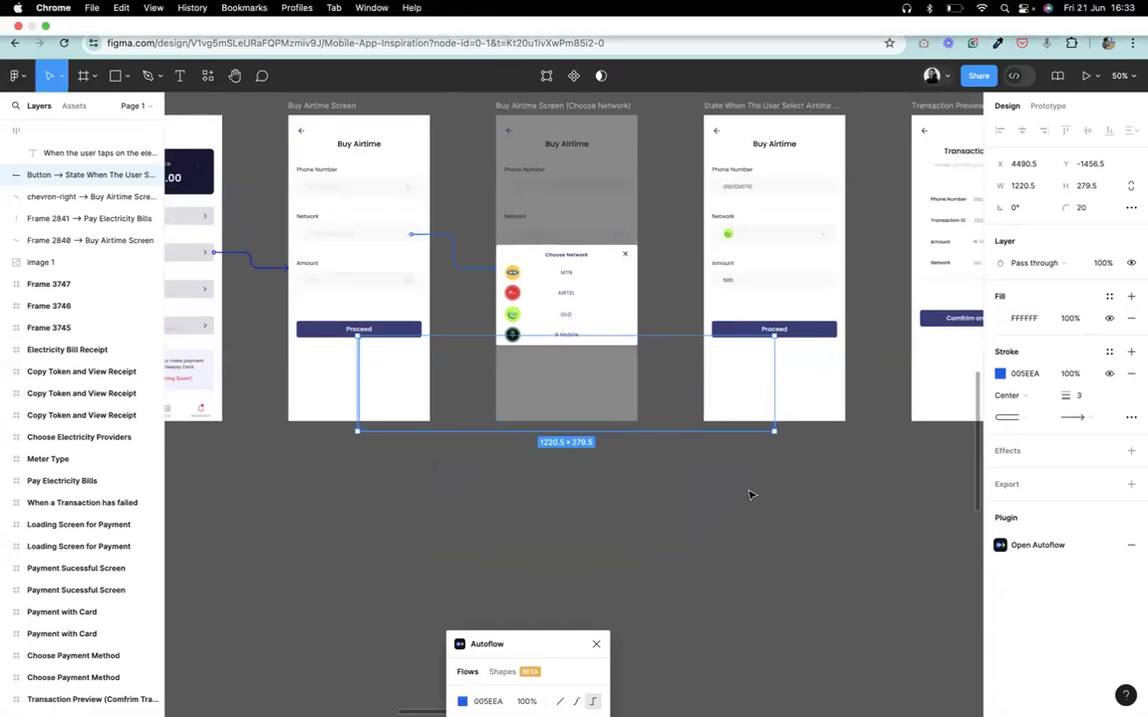
left_click(735, 438)
left_click(705, 433)
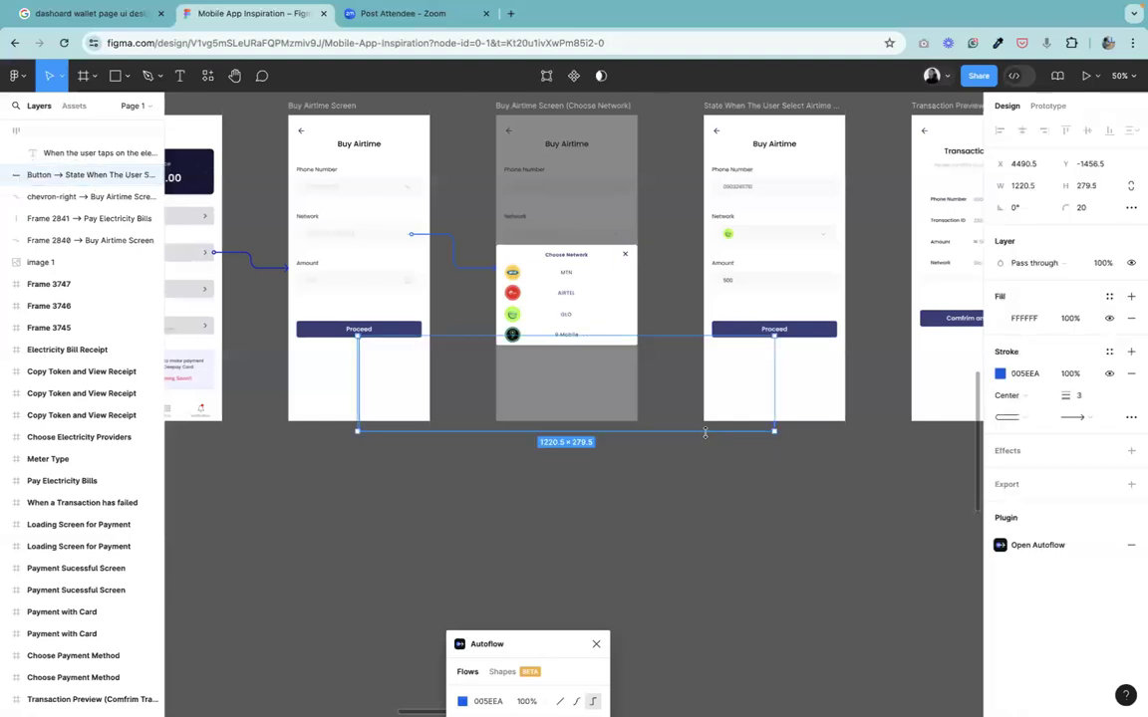
key("shift+0")
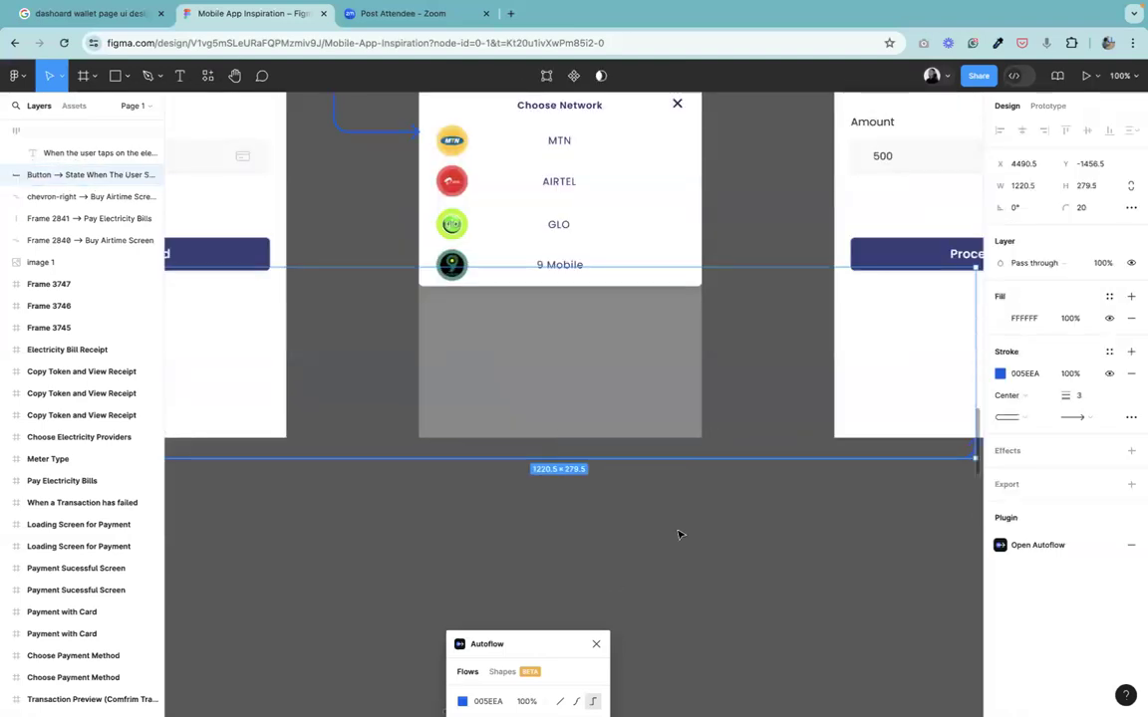
left_click(329, 105)
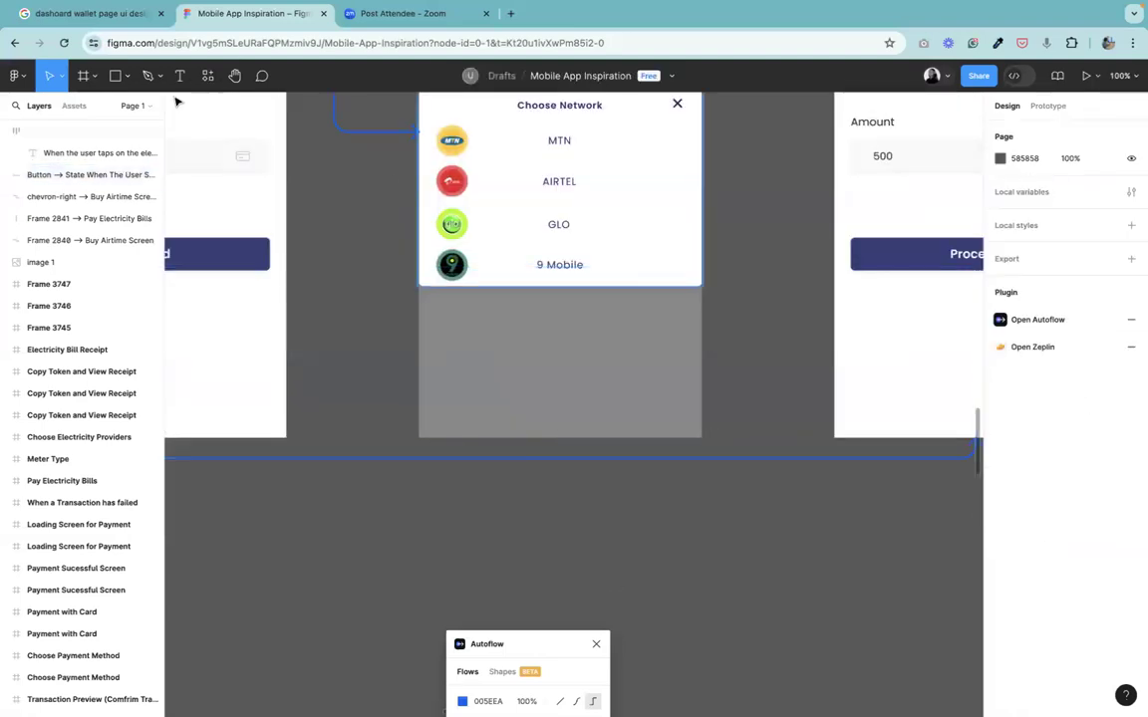
left_click(234, 77)
scroll(553, 349, "left", 5)
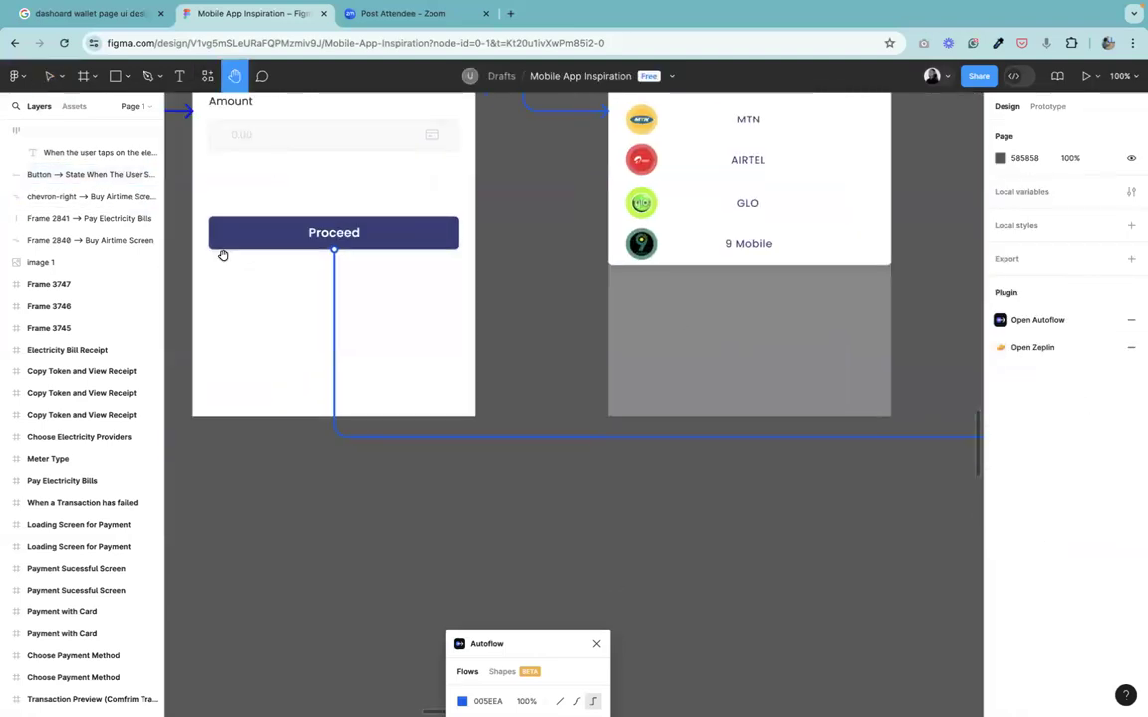
left_click(49, 76)
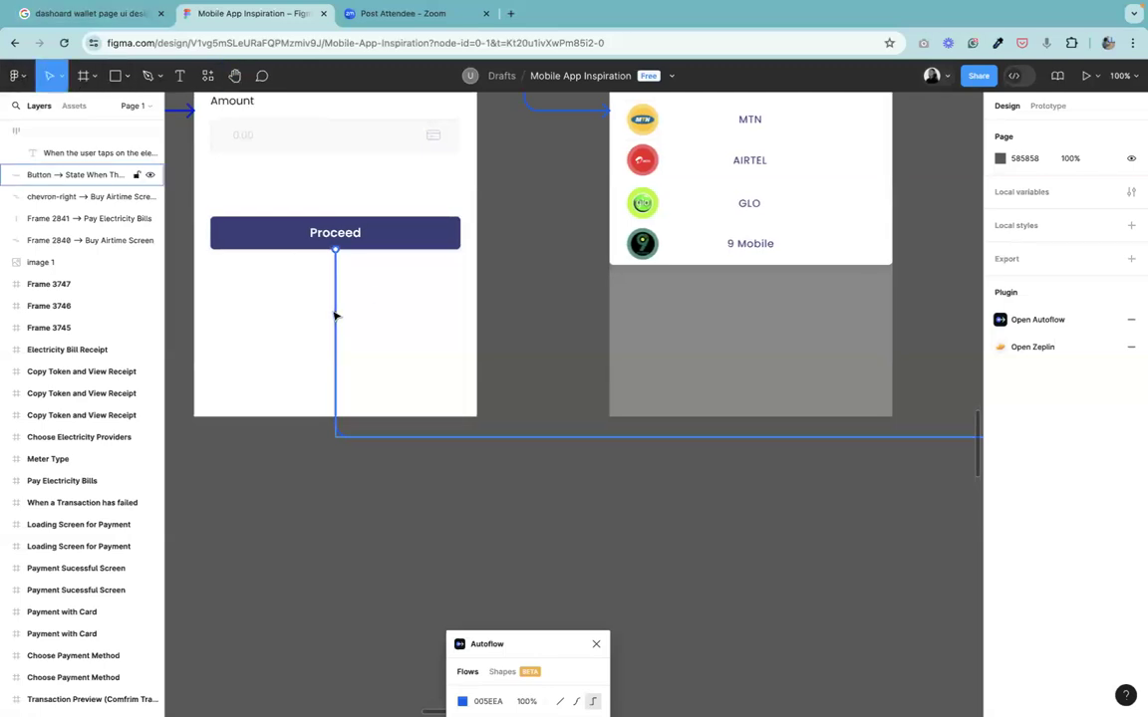
left_click(910, 436)
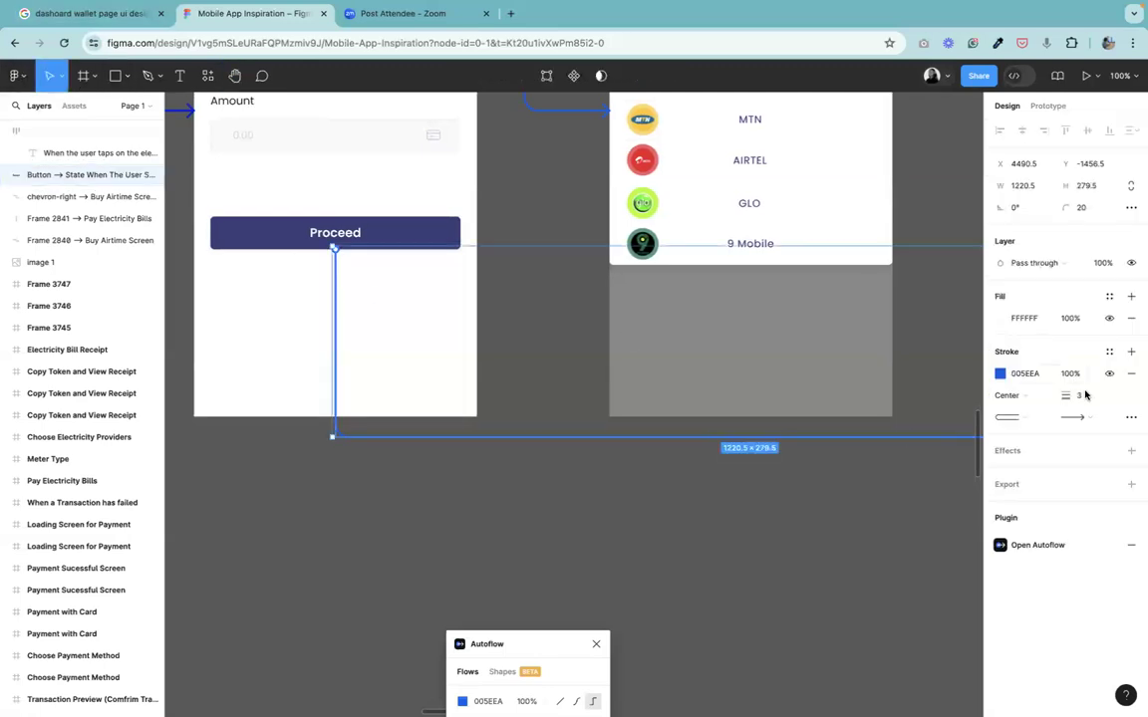
left_click(1085, 395)
key("Return")
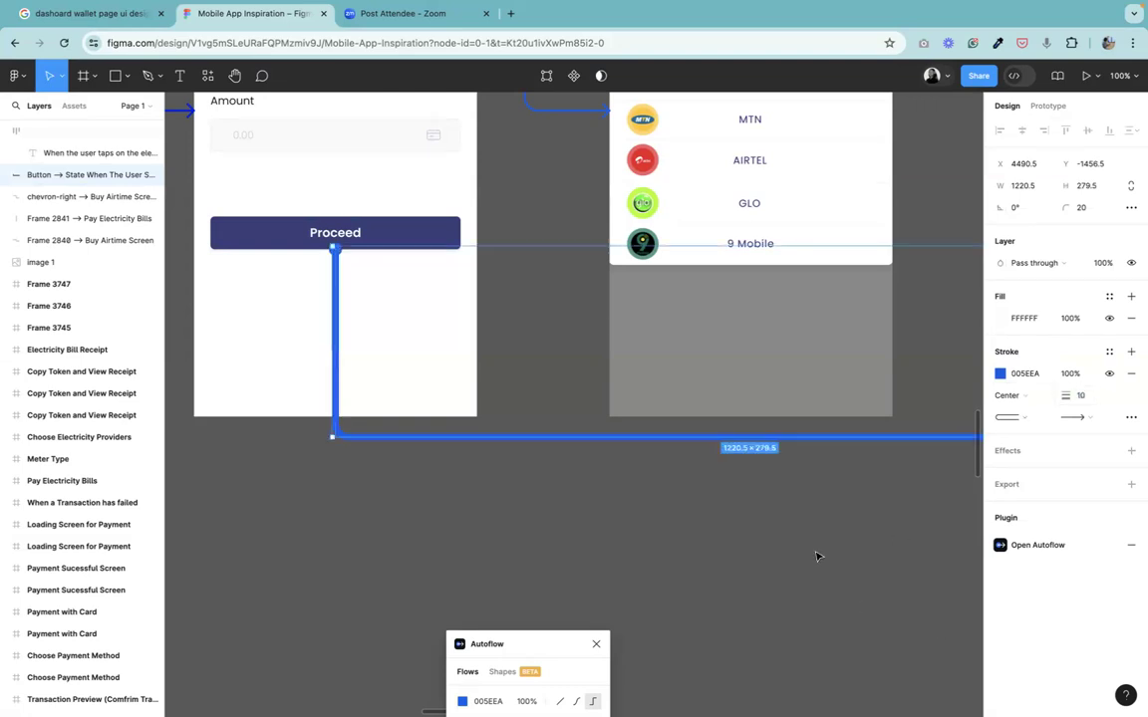
key("Escape")
key("ctrl+minus")
left_click(785, 420)
left_click(1085, 398)
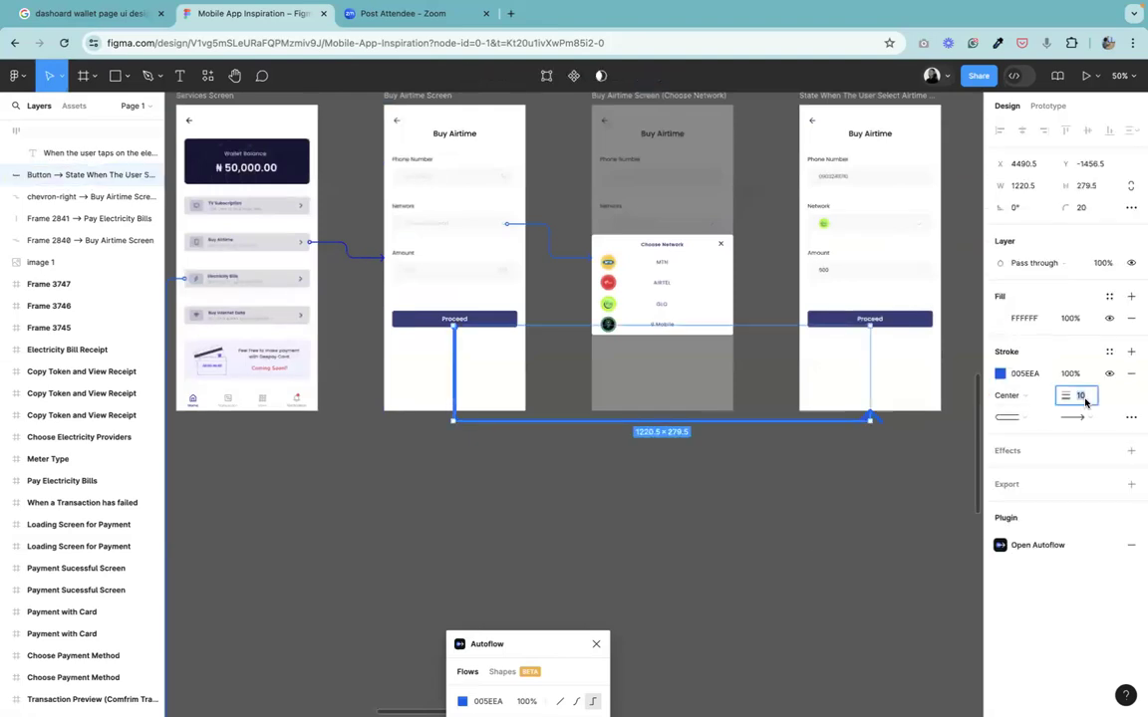
type("3")
left_click(679, 468)
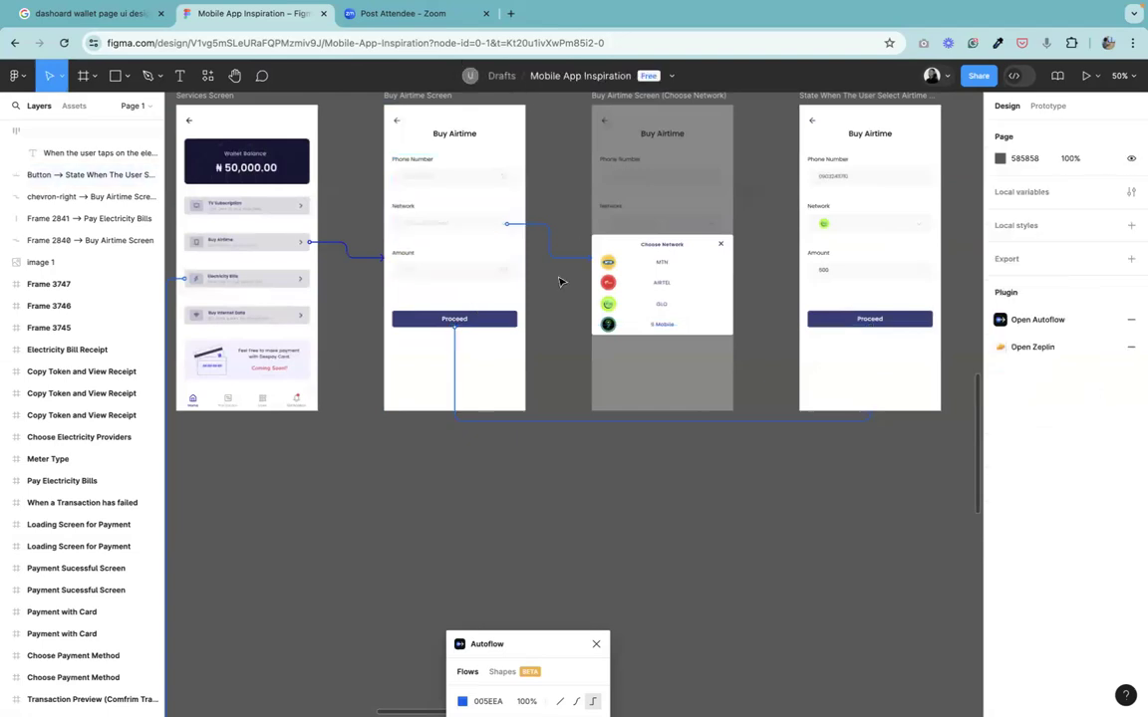
Change the Proceed arrow's stroke colour to EA0054.
left_click(579, 421)
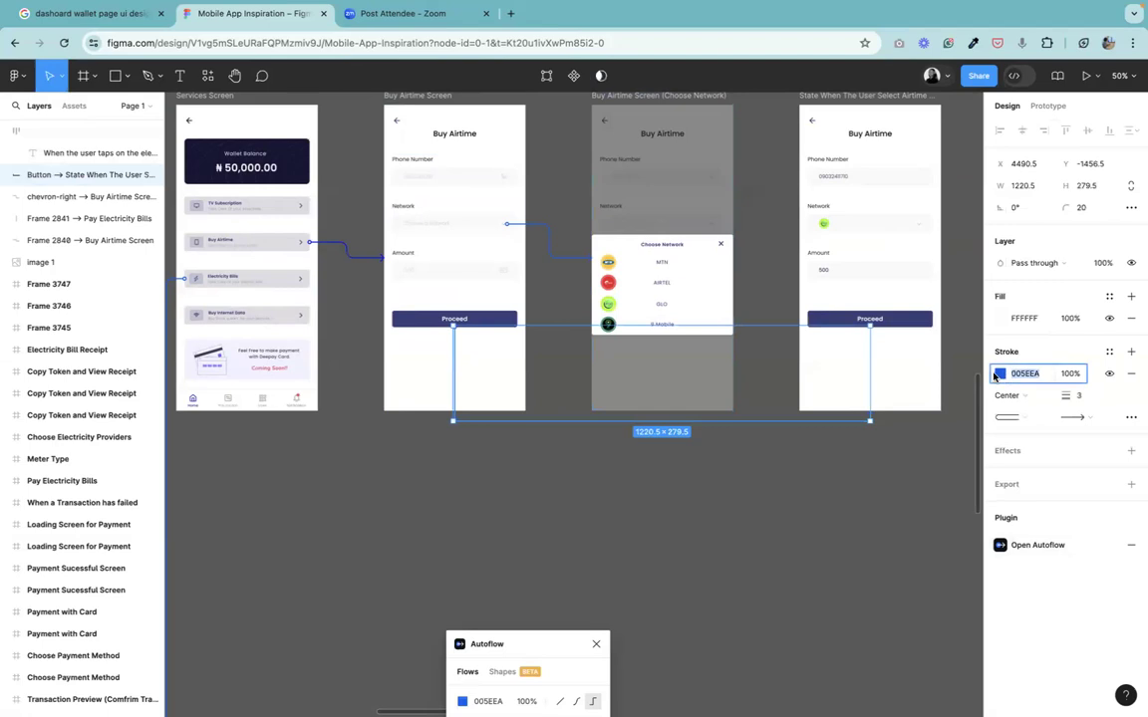
left_click(1000, 373)
left_click_drag(927, 551, 959, 547)
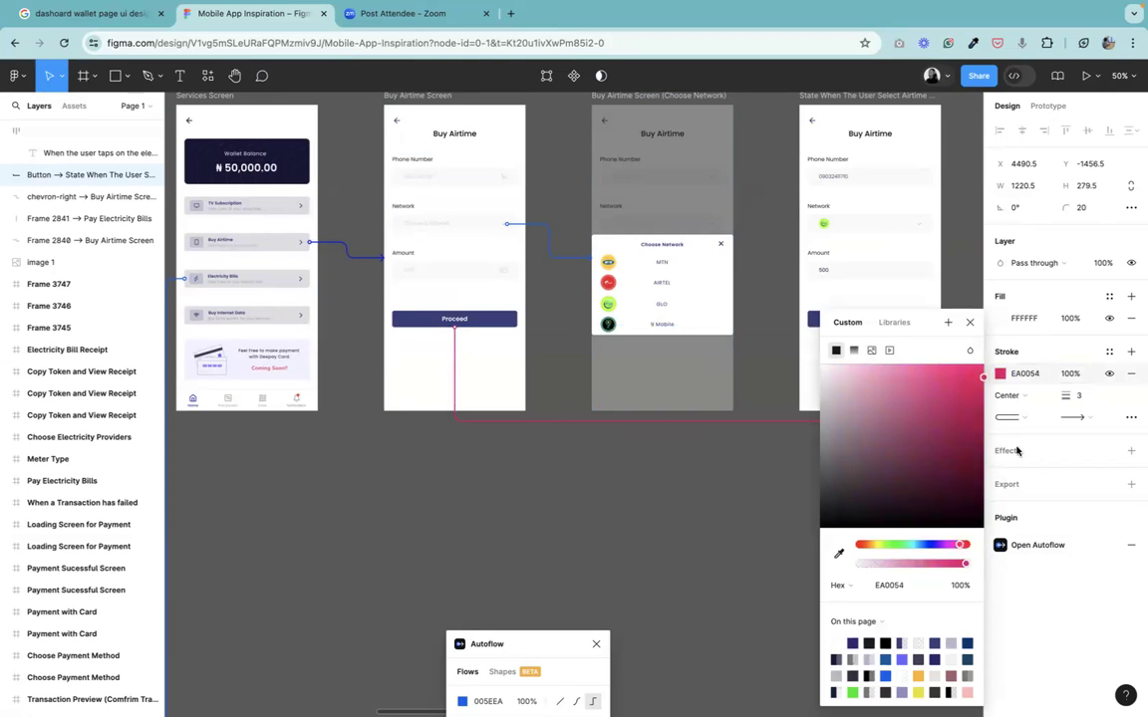
left_click(1037, 377)
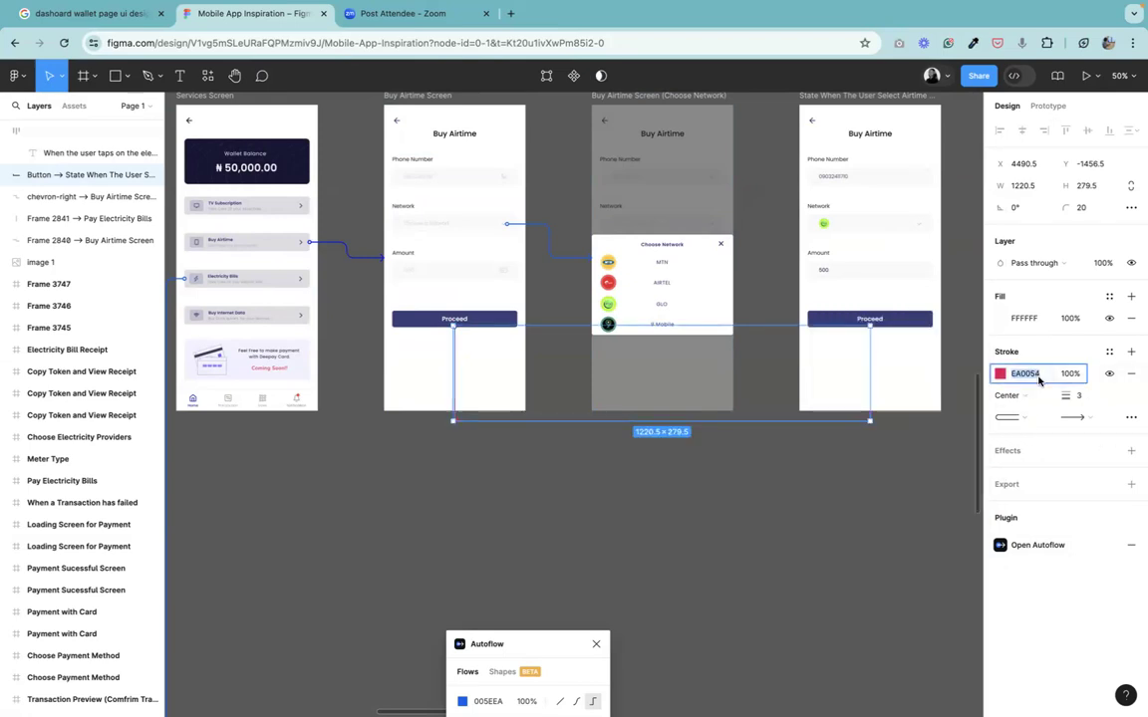
Set the Network chevron arrow's stroke colour to EA0054.
left_click(560, 259)
left_click(1038, 376)
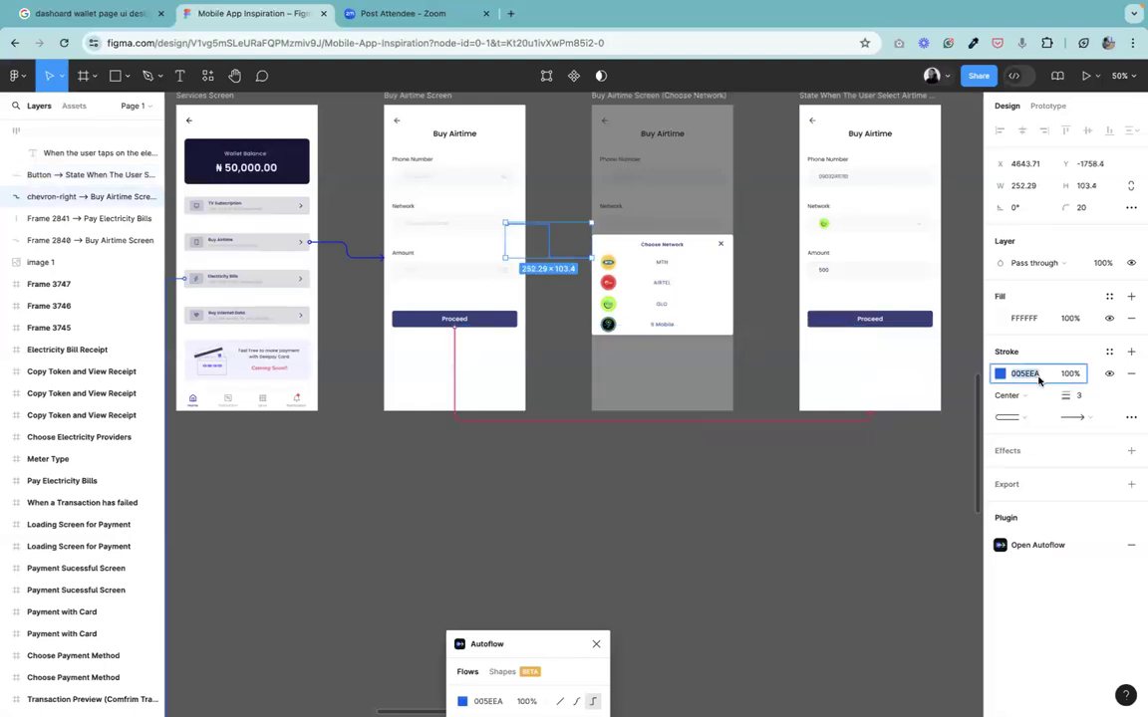
type("f")
type("EA0054")
key("Return")
left_click(804, 499)
Set the stroke colour of the arrow from Services Screen's Buy Airtime row to EA0054.
left_click(367, 258)
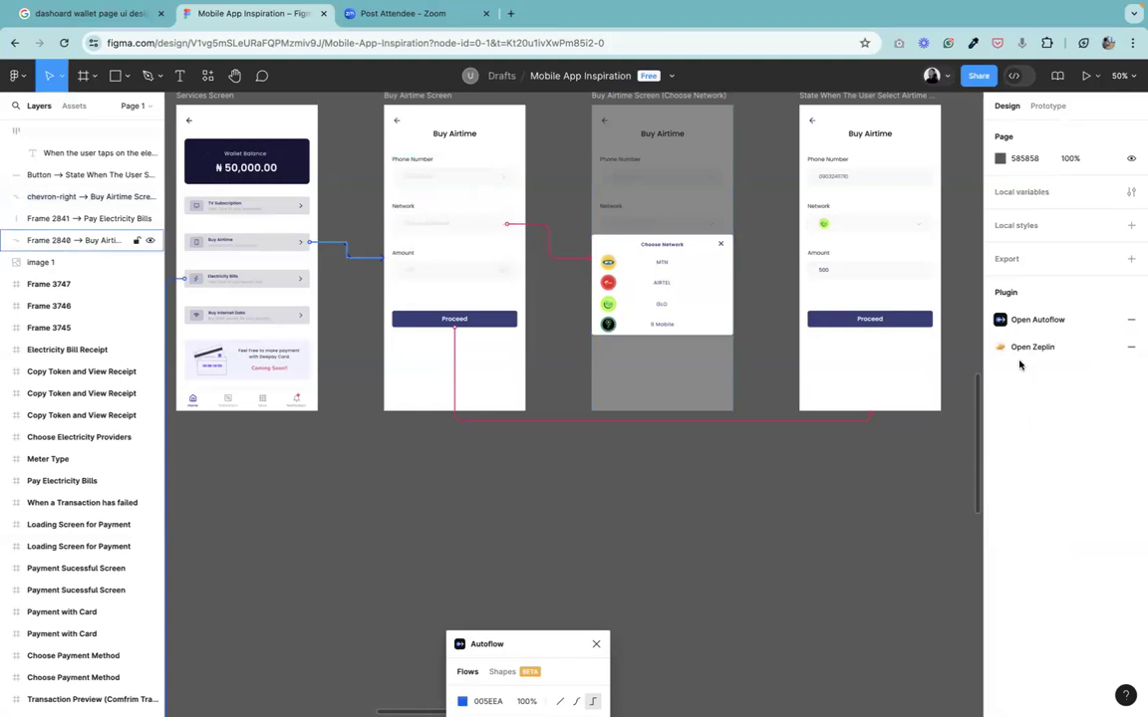
left_click(1033, 369)
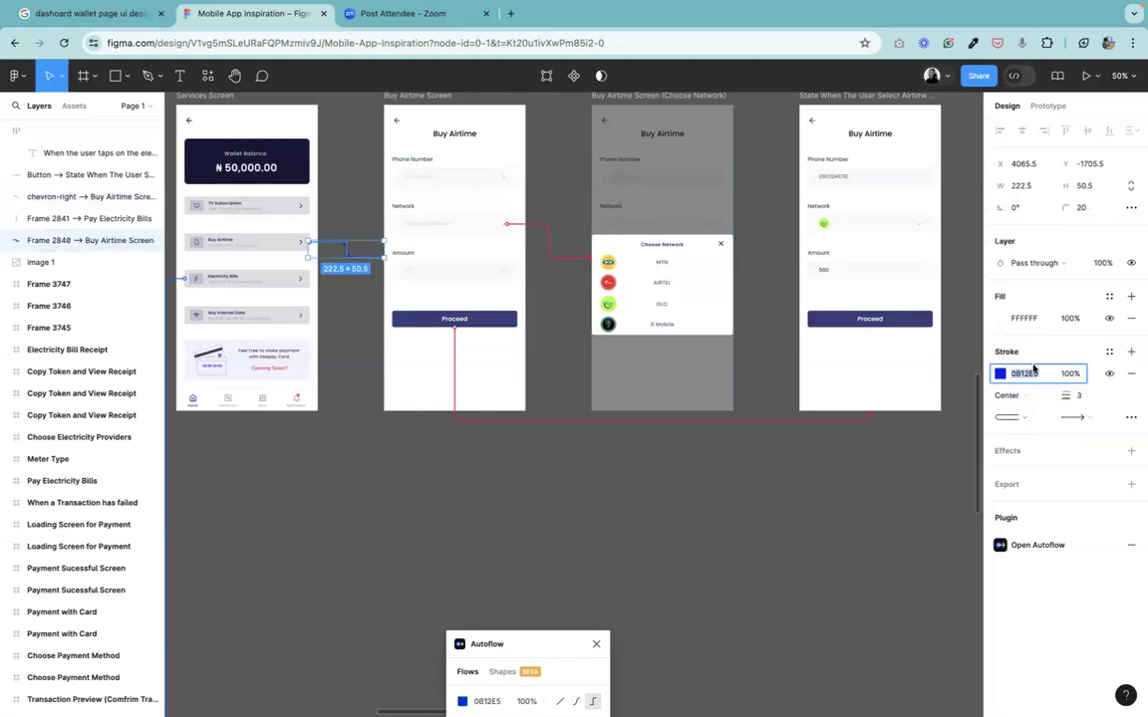
type("4EA0054")
key("Return")
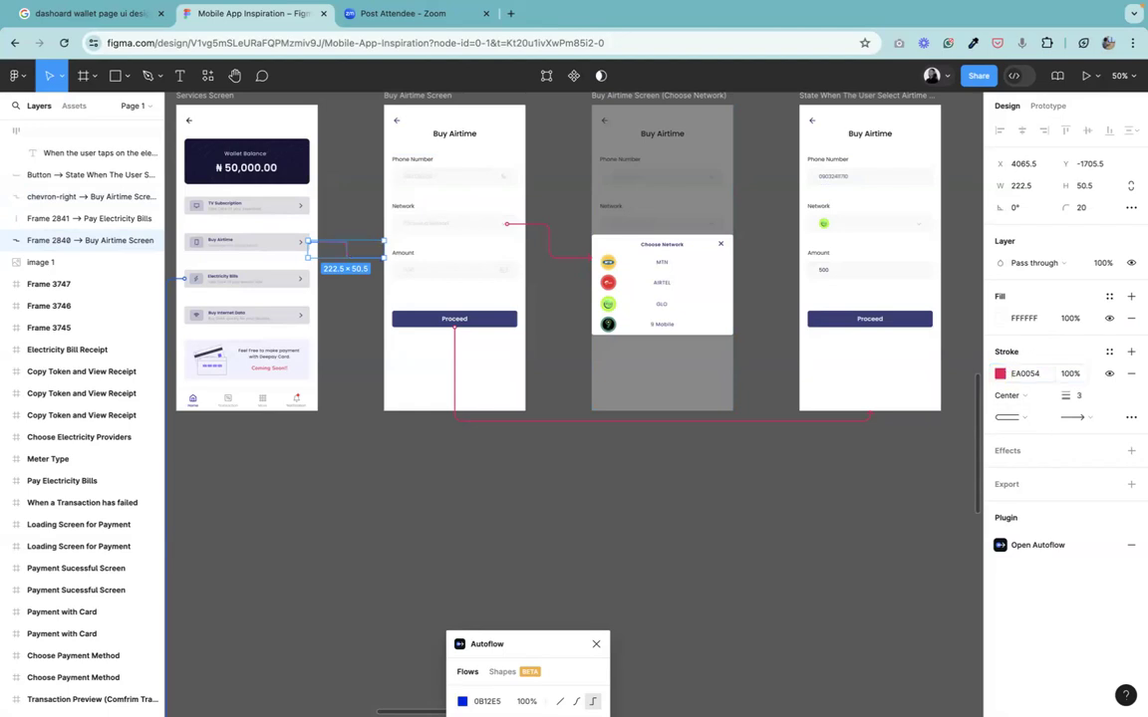
left_click(711, 588)
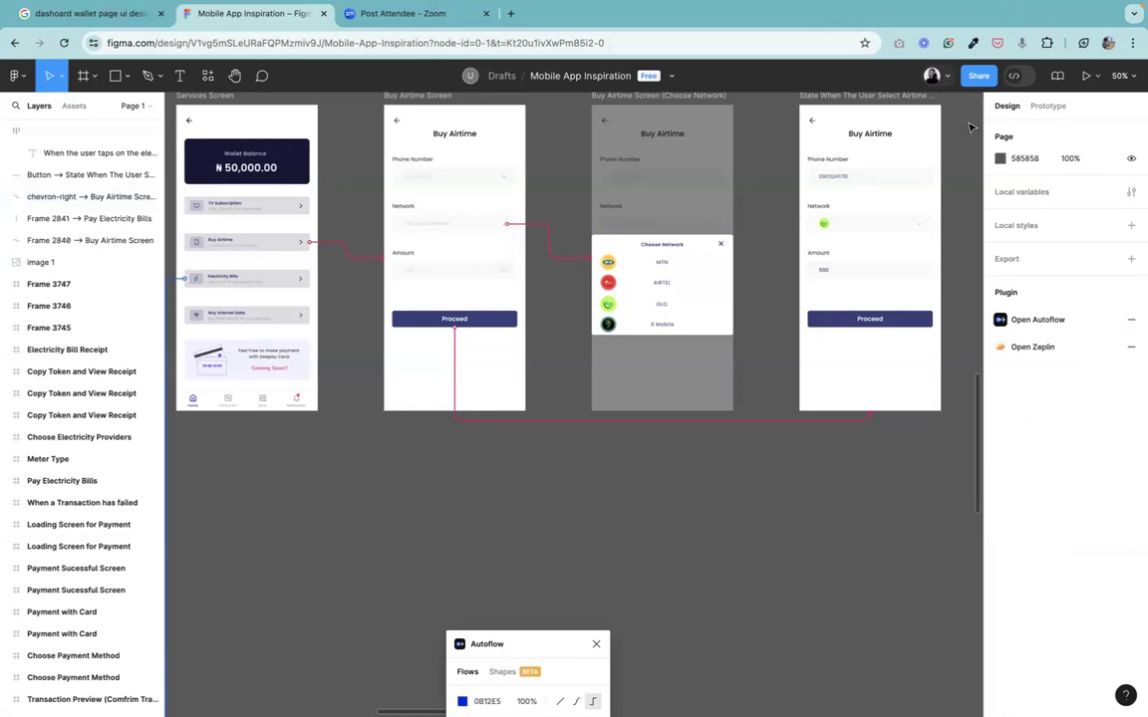
mouse_move(1088, 9)
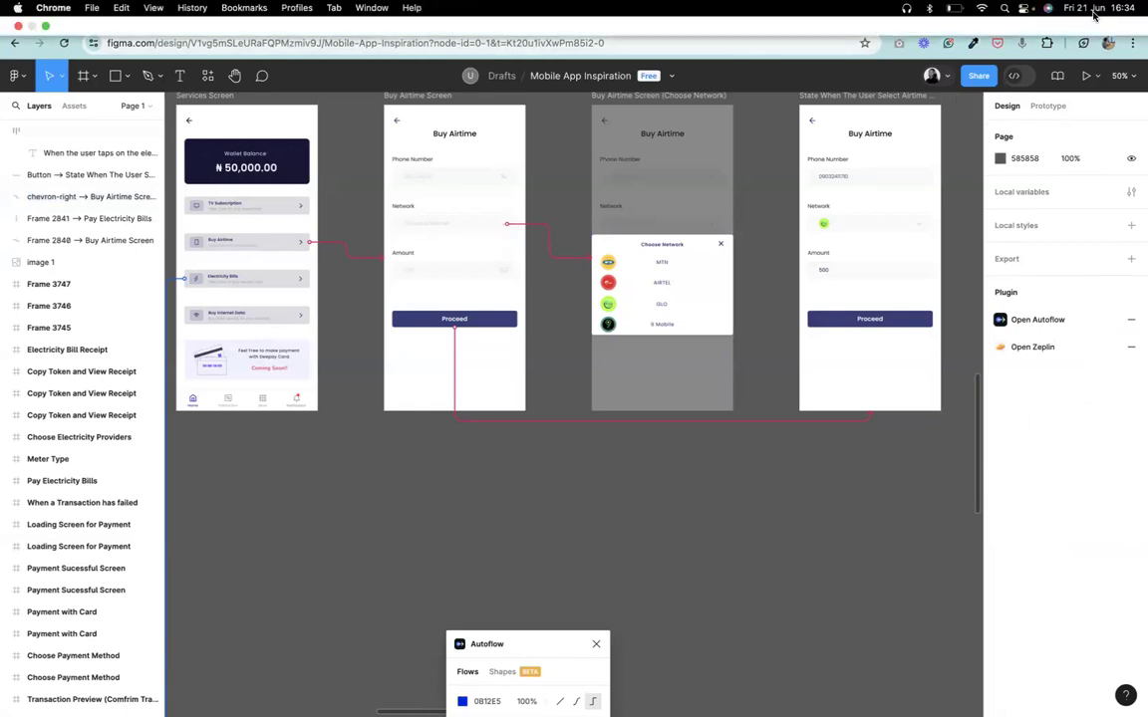
left_click(950, 8)
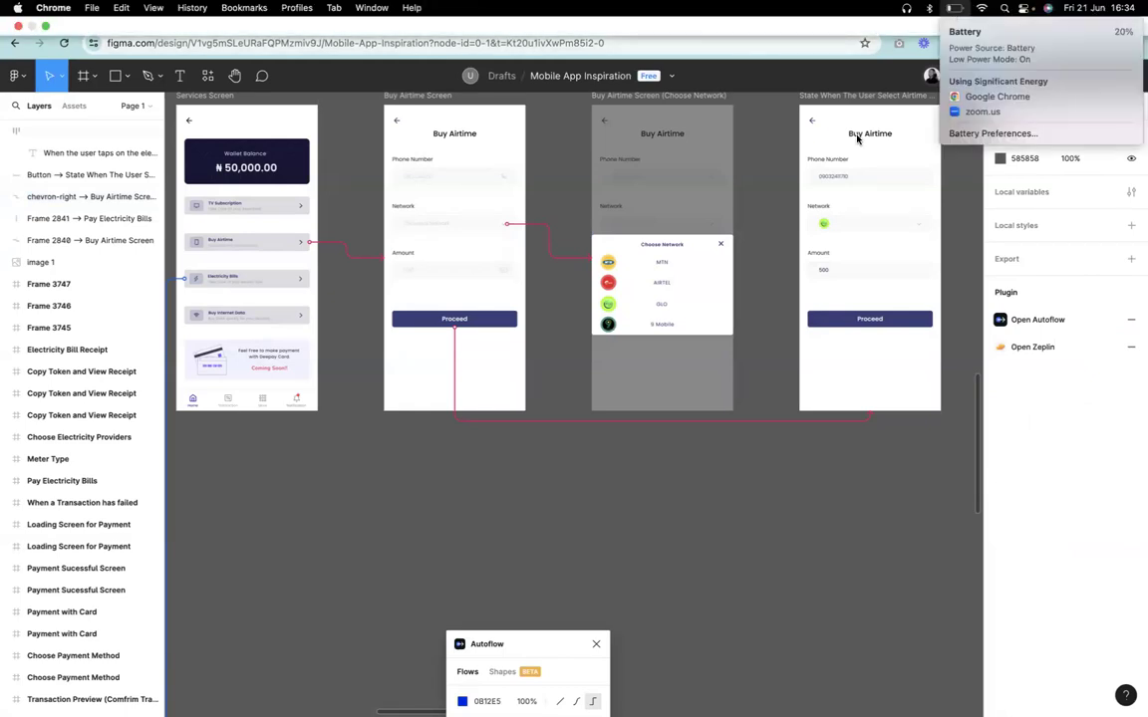
left_click(774, 561)
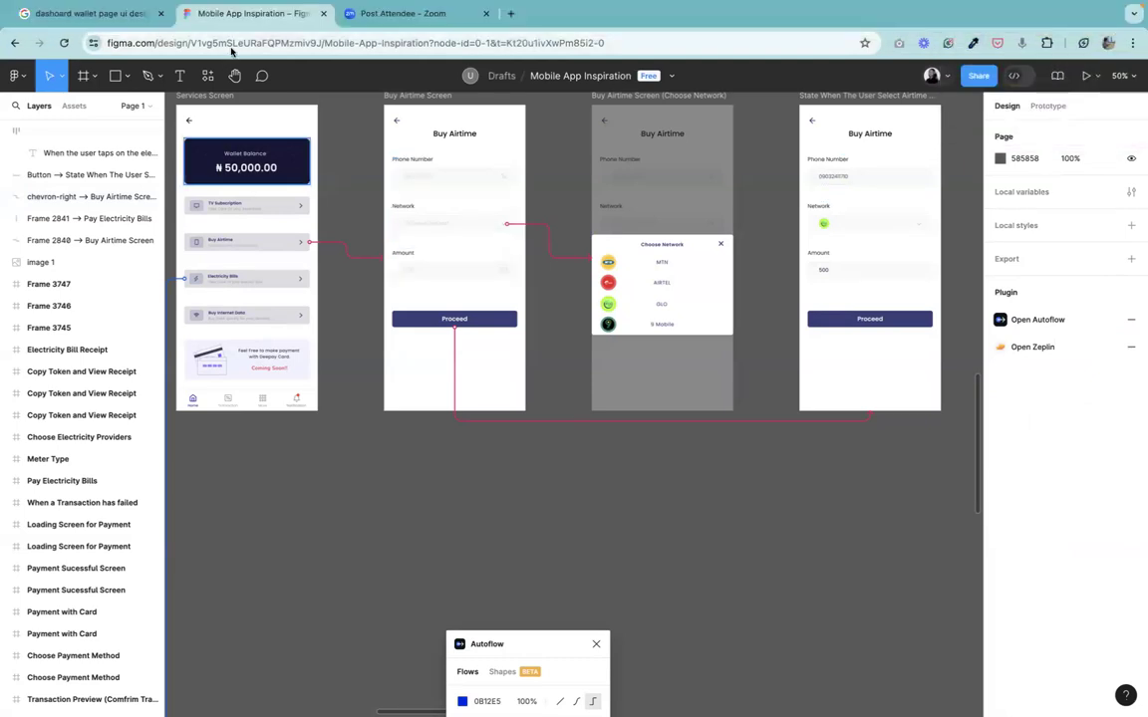
Close the Autoflow panel and zoom out over the whole canvas.
left_click(239, 83)
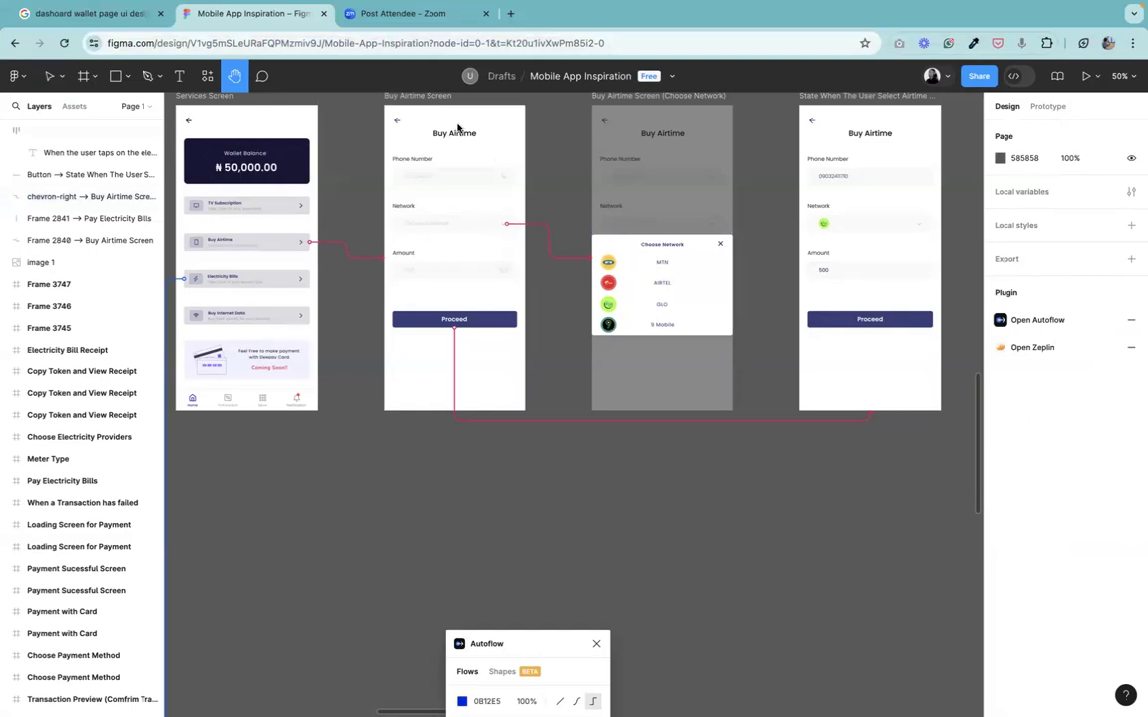
left_click_drag(703, 365, 456, 374)
left_click_drag(655, 368, 887, 355)
left_click_drag(588, 471, 768, 657)
left_click_drag(746, 225, 735, 282)
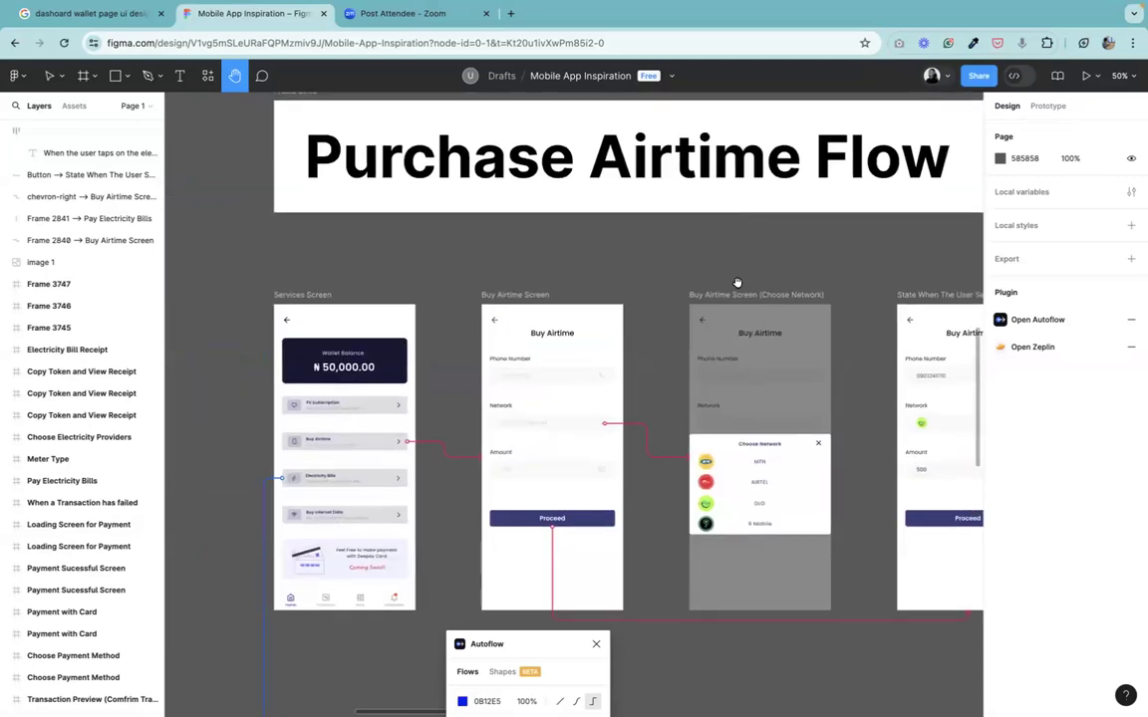
left_click(595, 646)
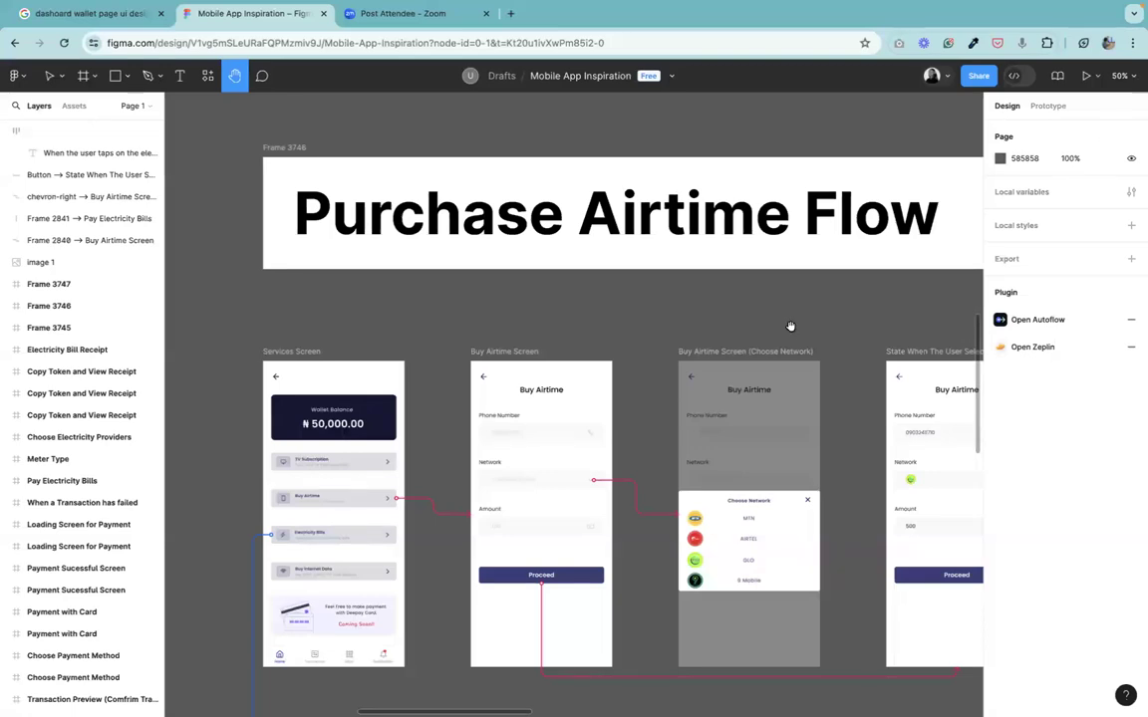
scroll(791, 326, "down", 5)
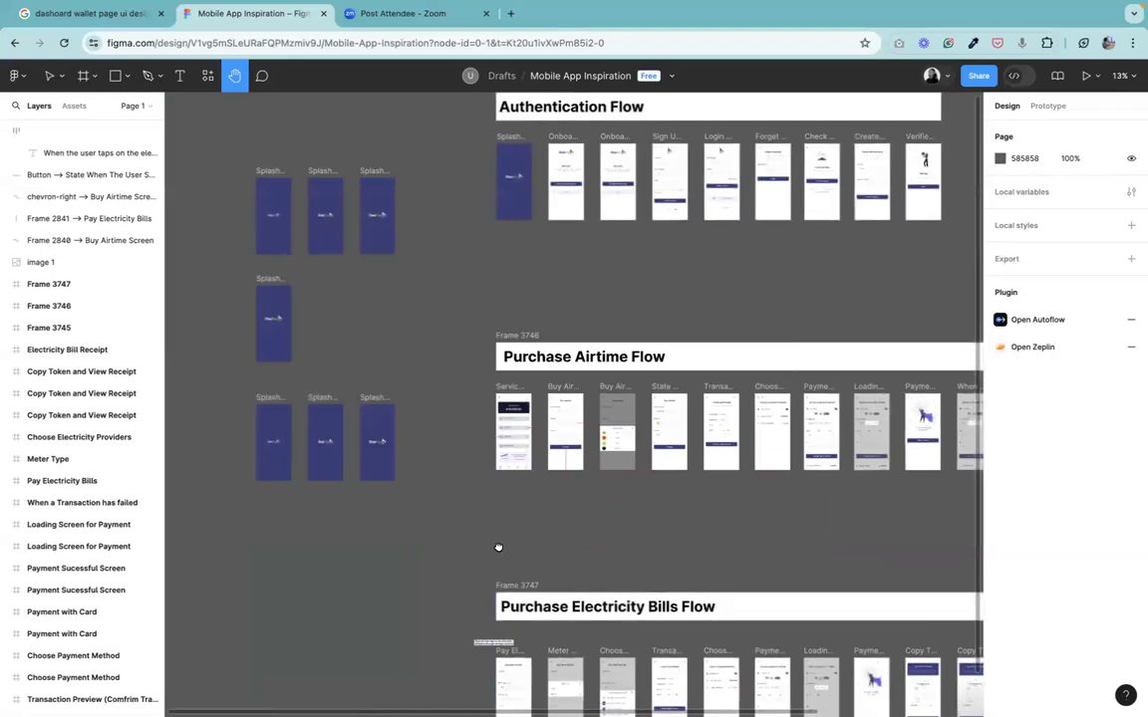
Select a splash screen in the lower row and open the prototype presentation from it.
scroll(498, 549, "up", 2)
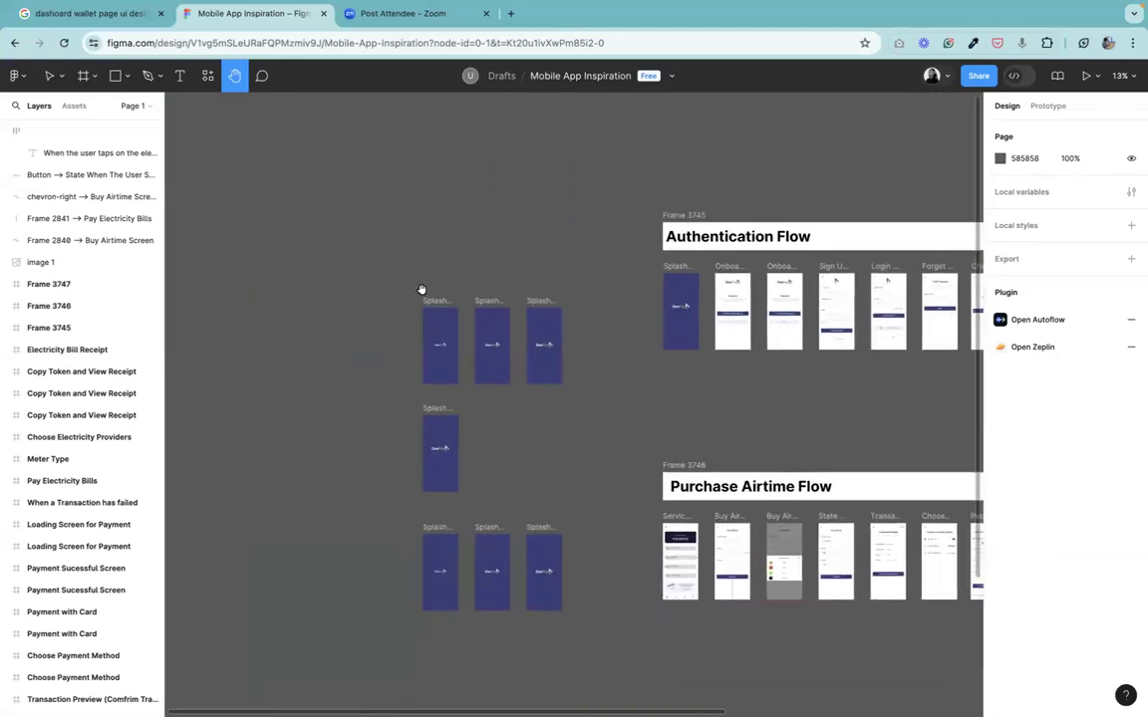
left_click(49, 77)
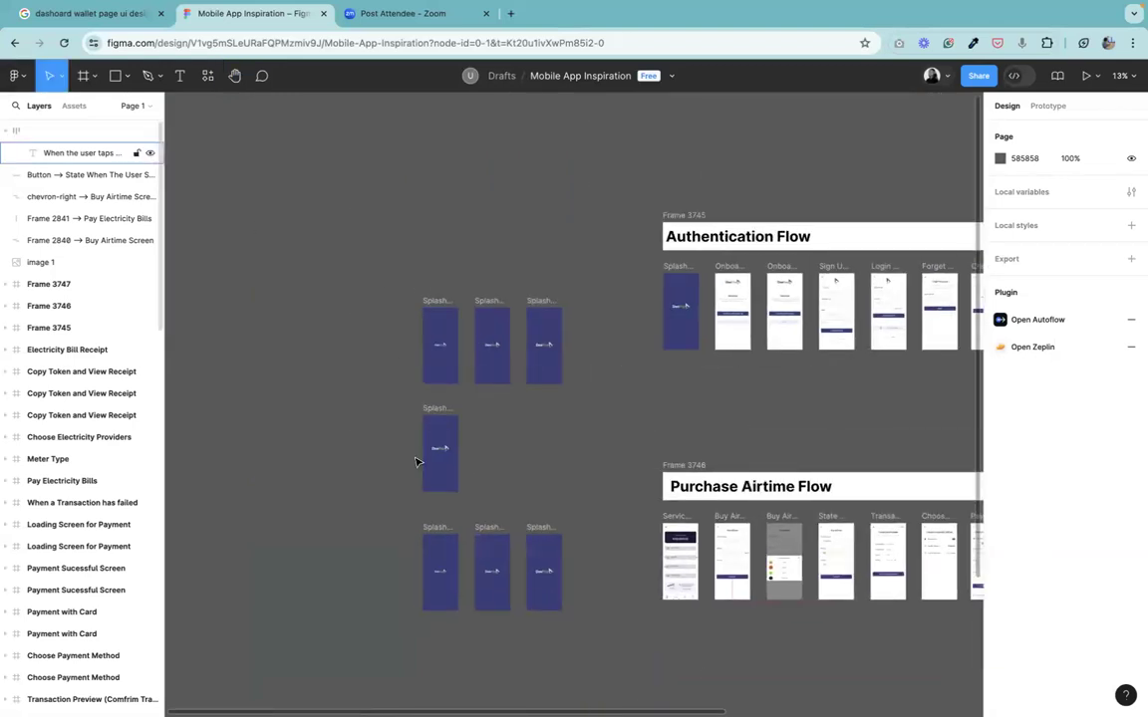
left_click(441, 535)
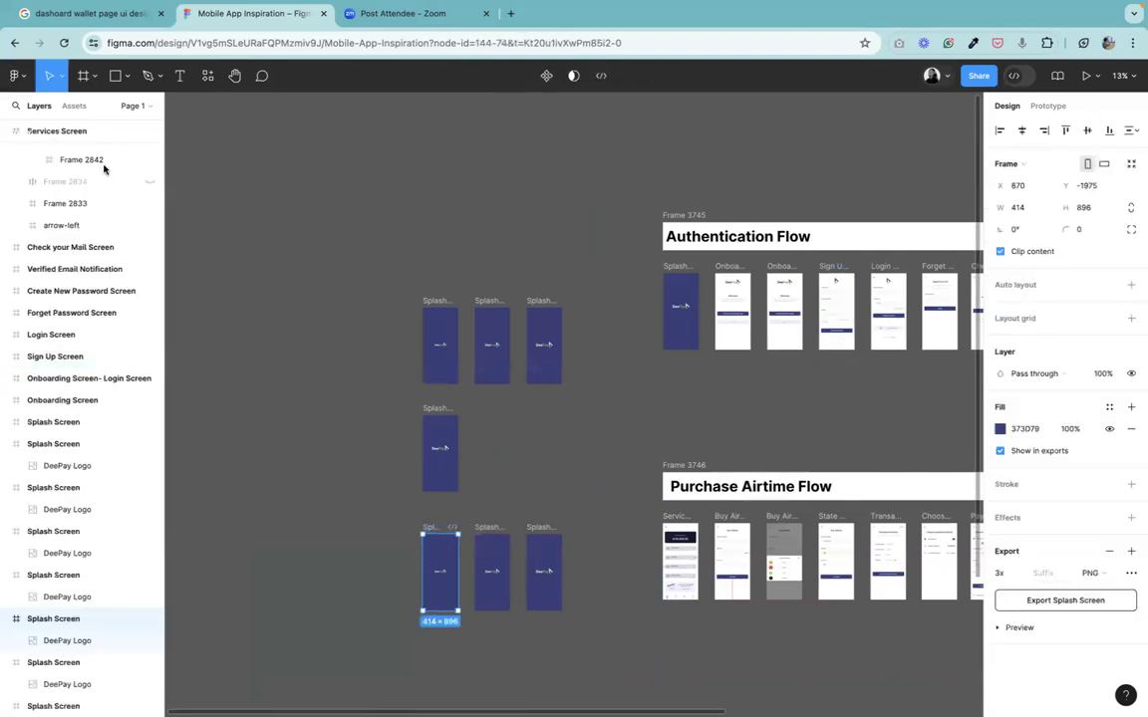
left_click(1085, 76)
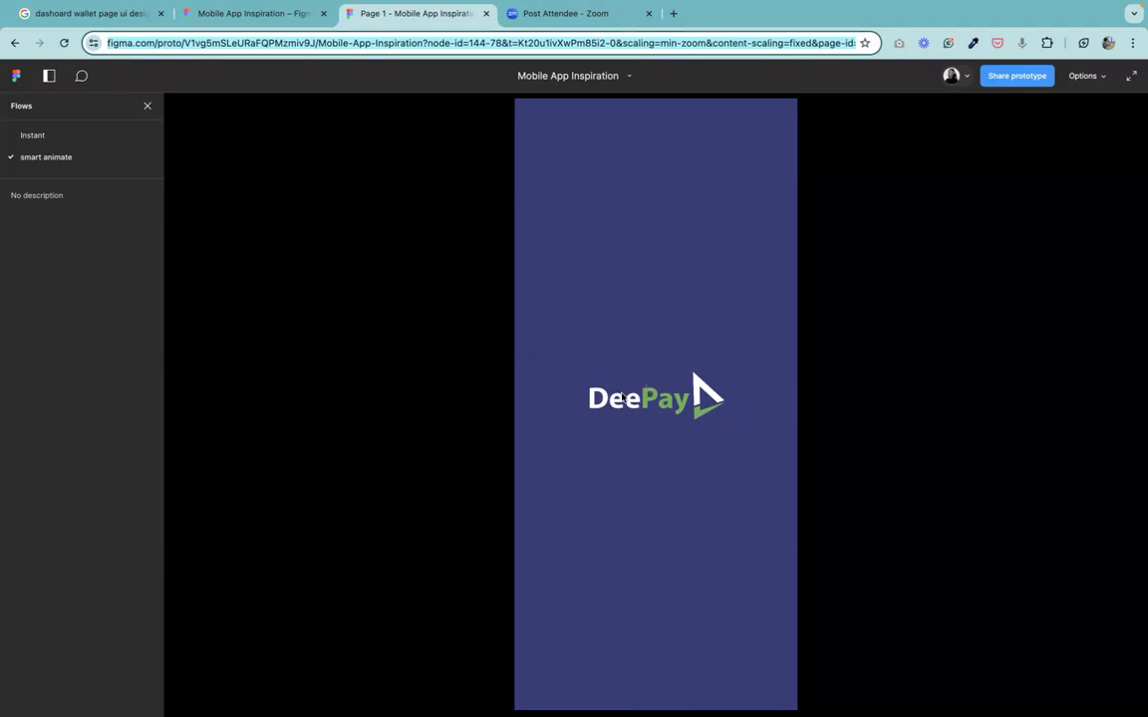
Return to the design file and pan across the Purchase Airtime and Electricity Bills flow screens.
left_click(547, 15)
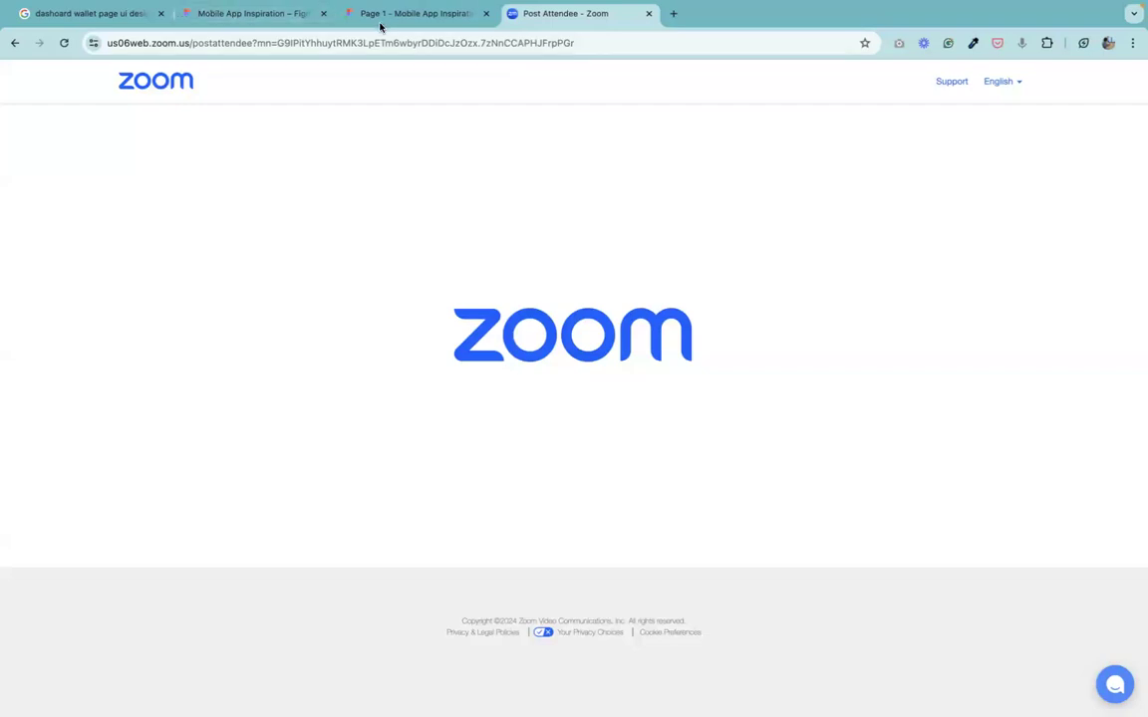
left_click(246, 13)
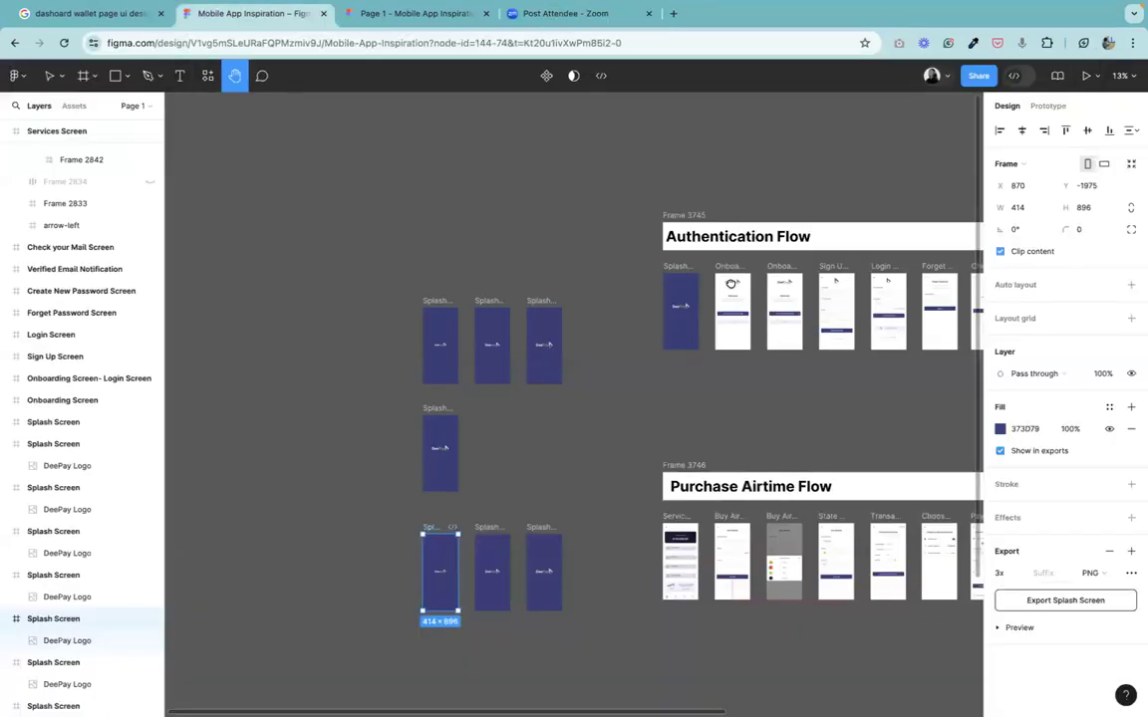
left_click_drag(615, 200, 557, 215)
scroll(700, 436, "right", 3)
scroll(700, 437, "down", 2)
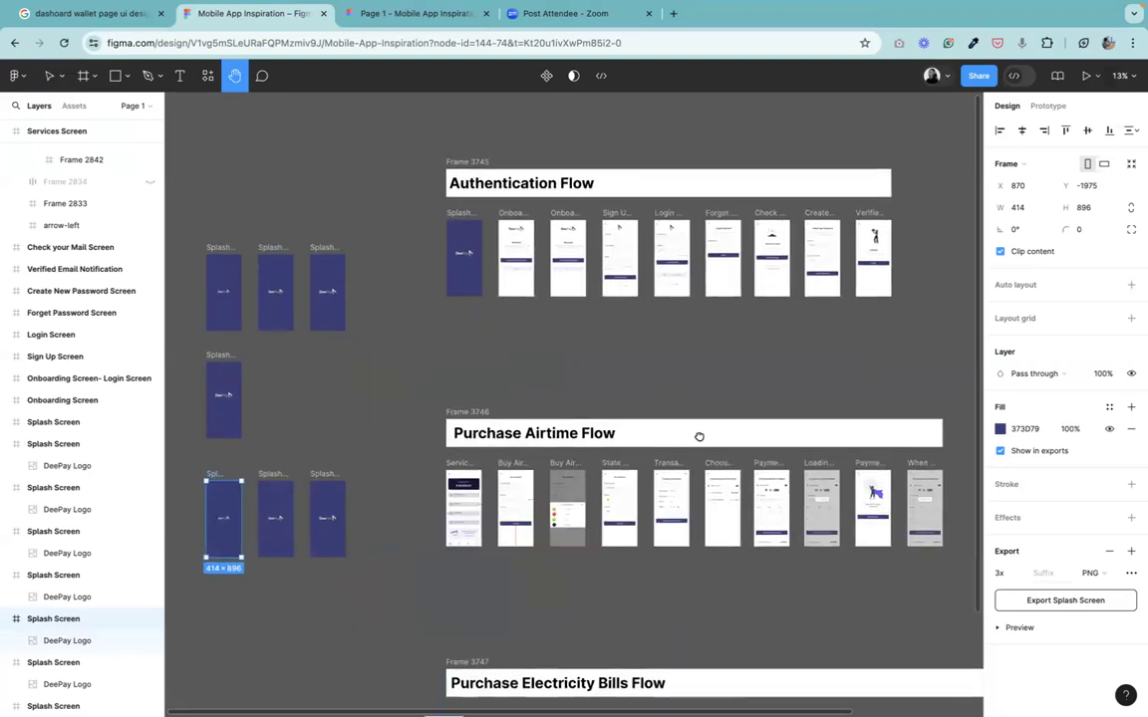
scroll(699, 437, "up", 2)
scroll(700, 437, "left", 1)
scroll(558, 162, "down", 5)
scroll(558, 161, "right", 2)
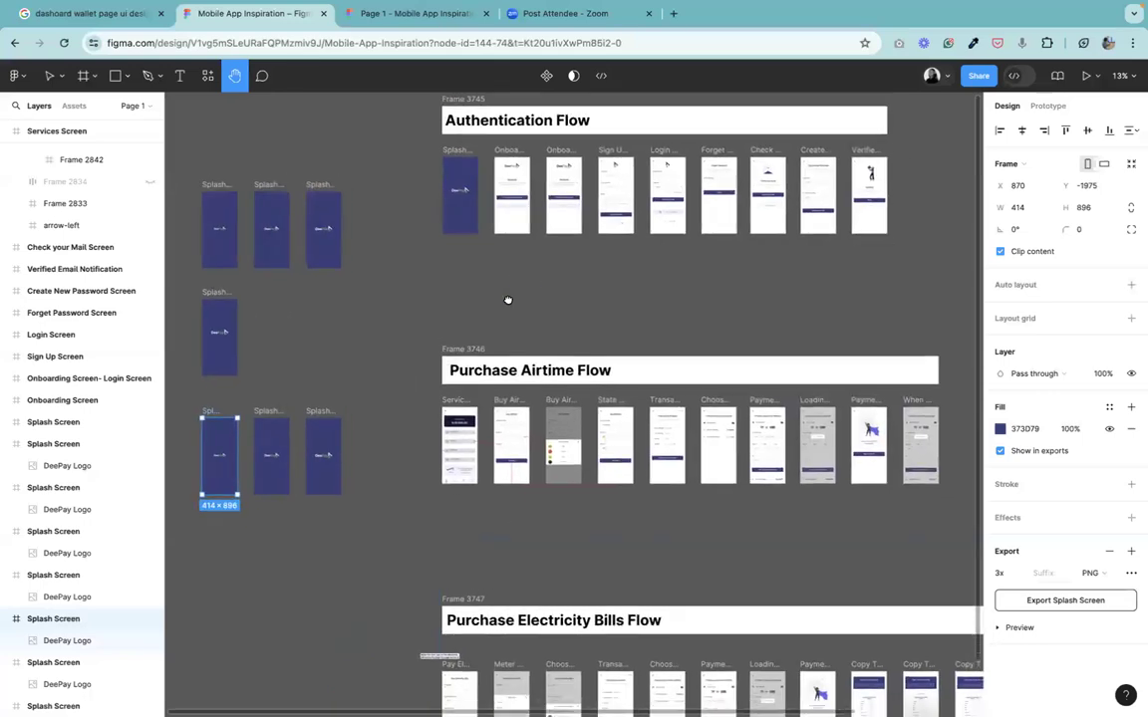
scroll(379, 311, "down", 1)
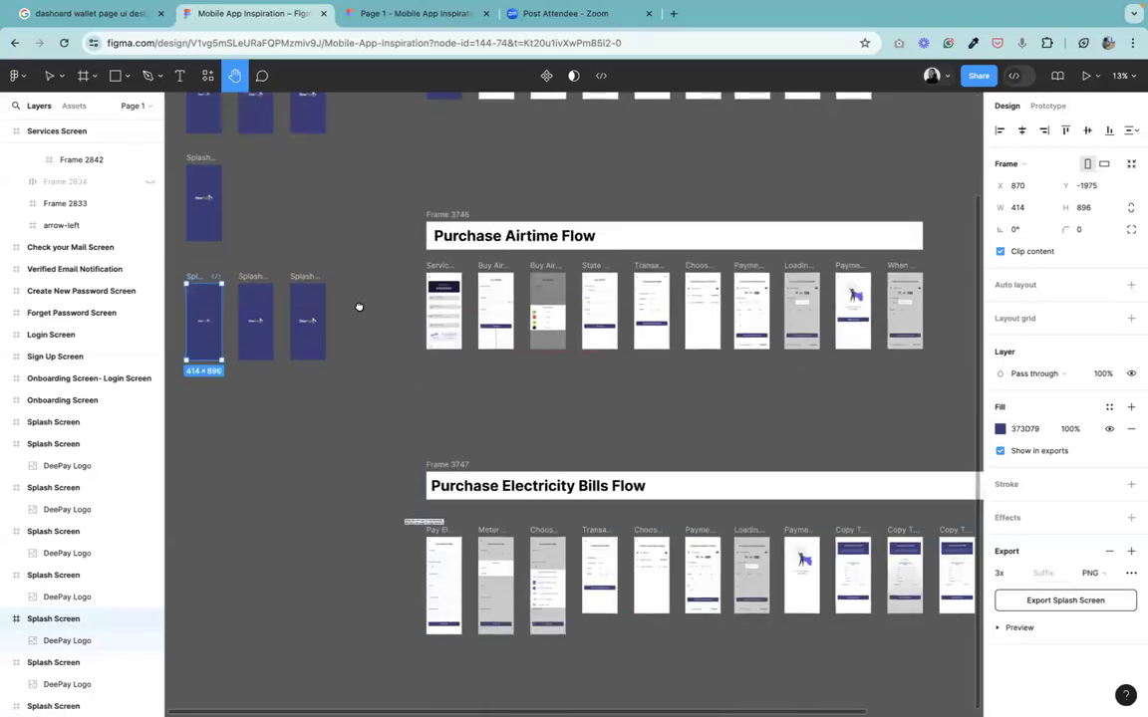
scroll(573, 404, "up", 5)
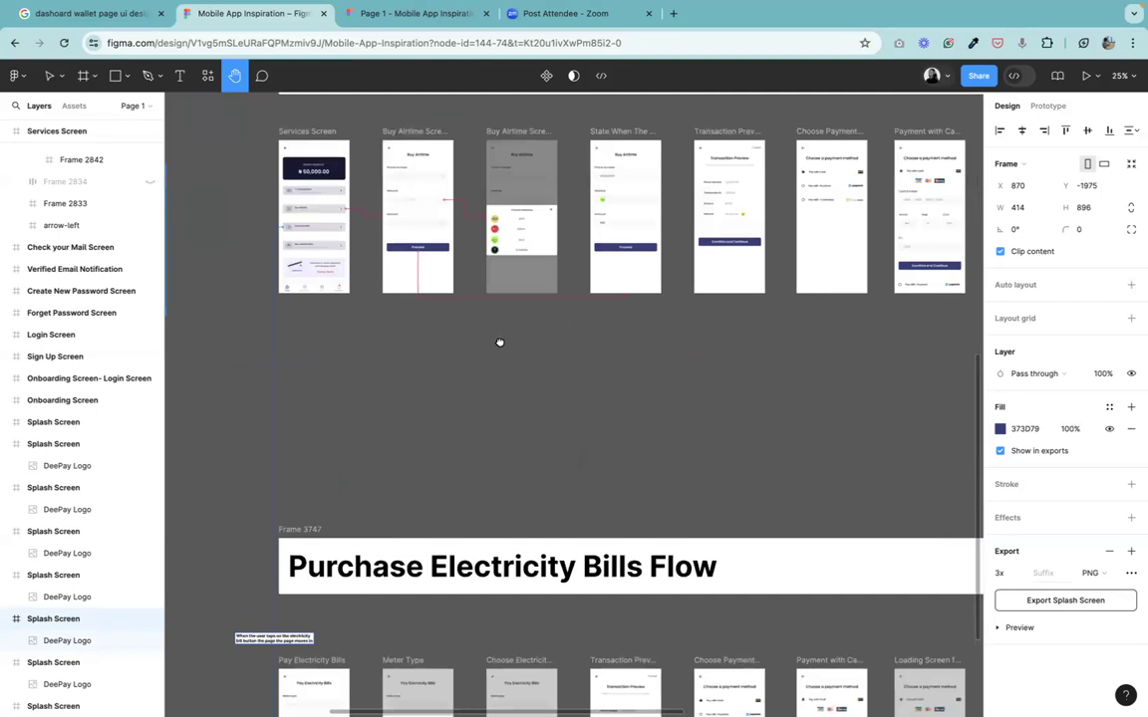
scroll(557, 372, "down", 3)
scroll(557, 371, "up", 2)
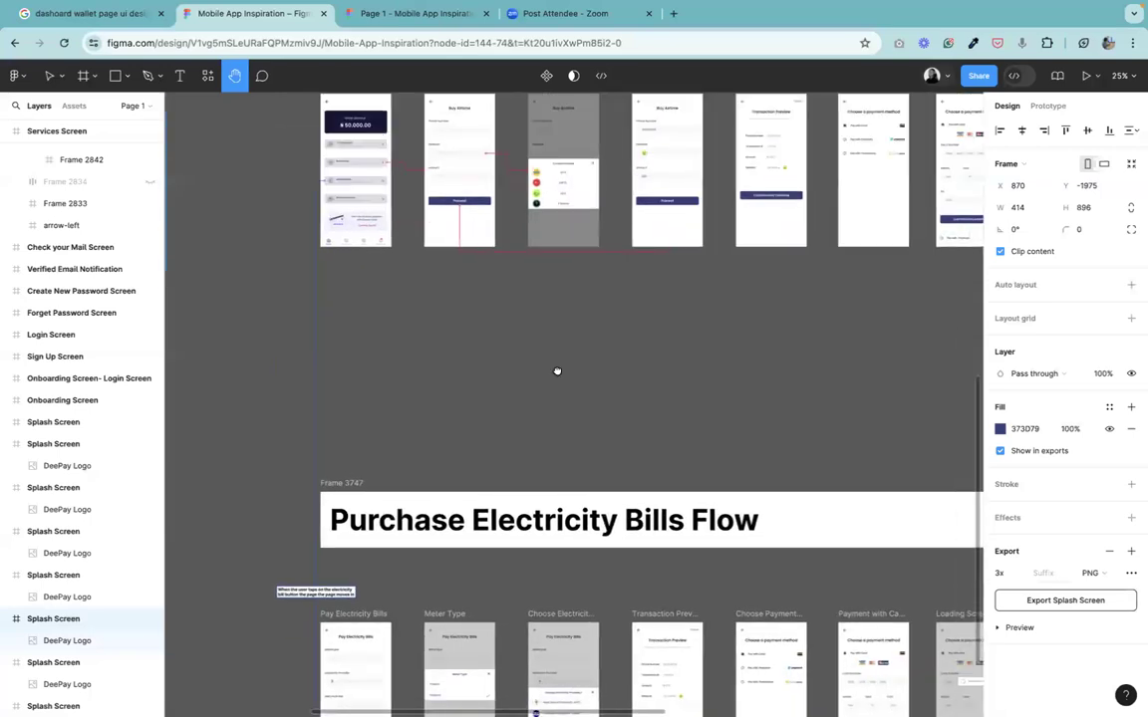
scroll(557, 371, "up", 3)
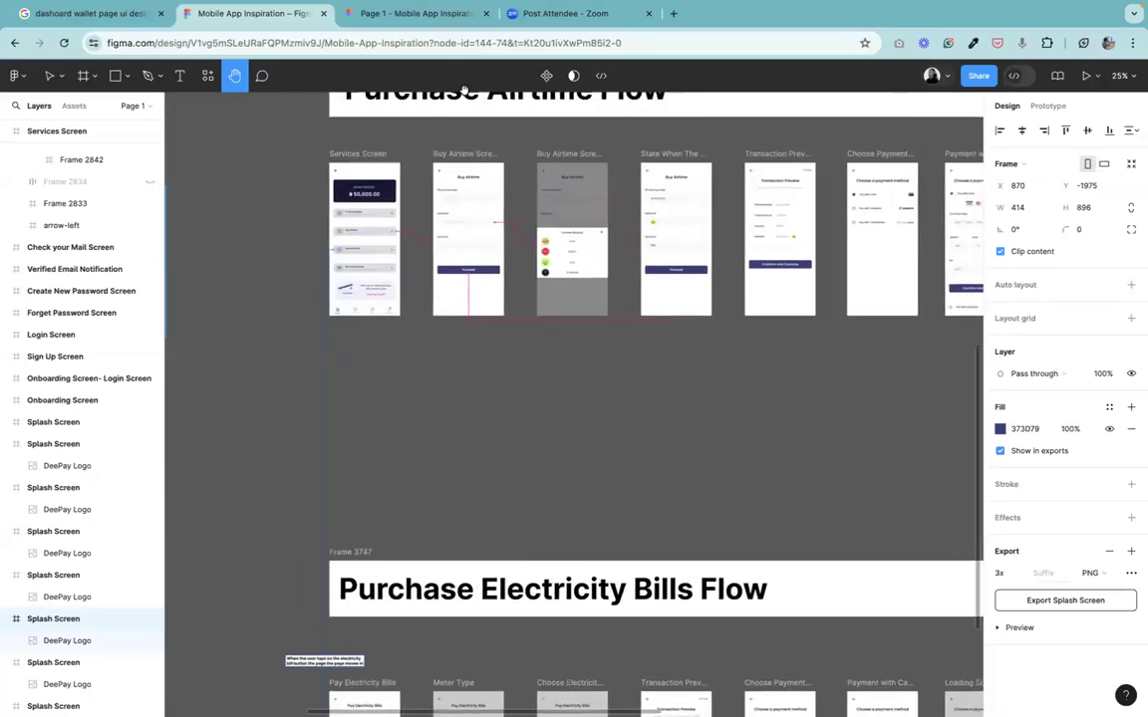
left_click_drag(437, 256, 387, 303)
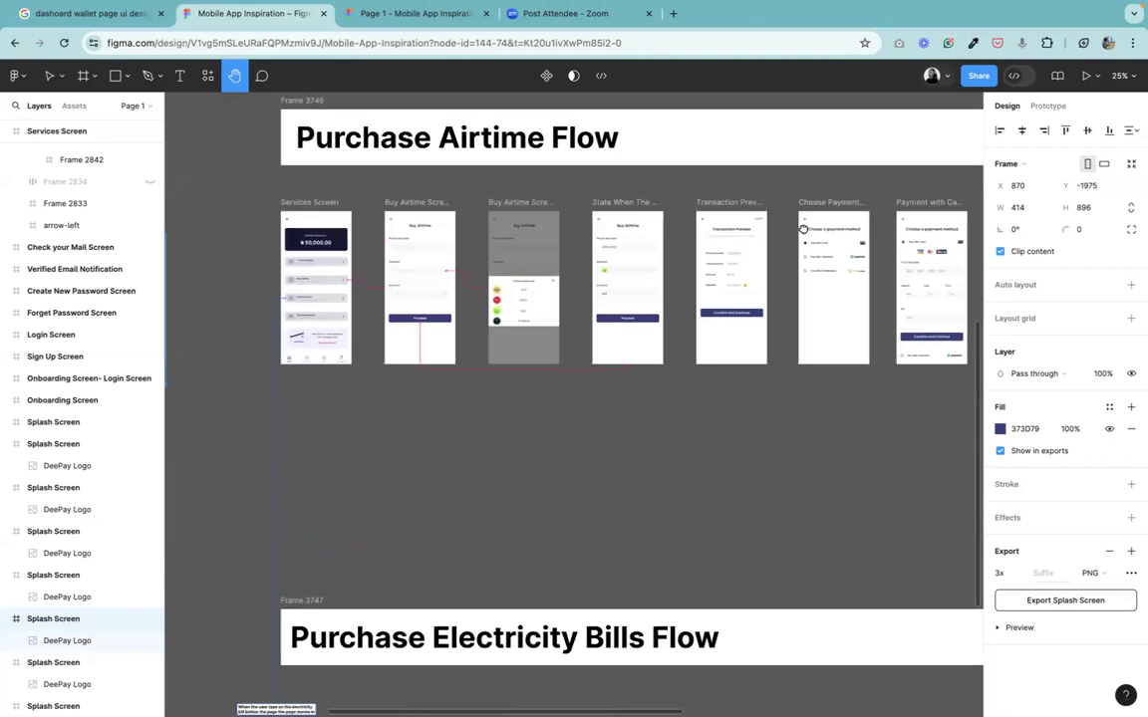
scroll(731, 198, "right", 2)
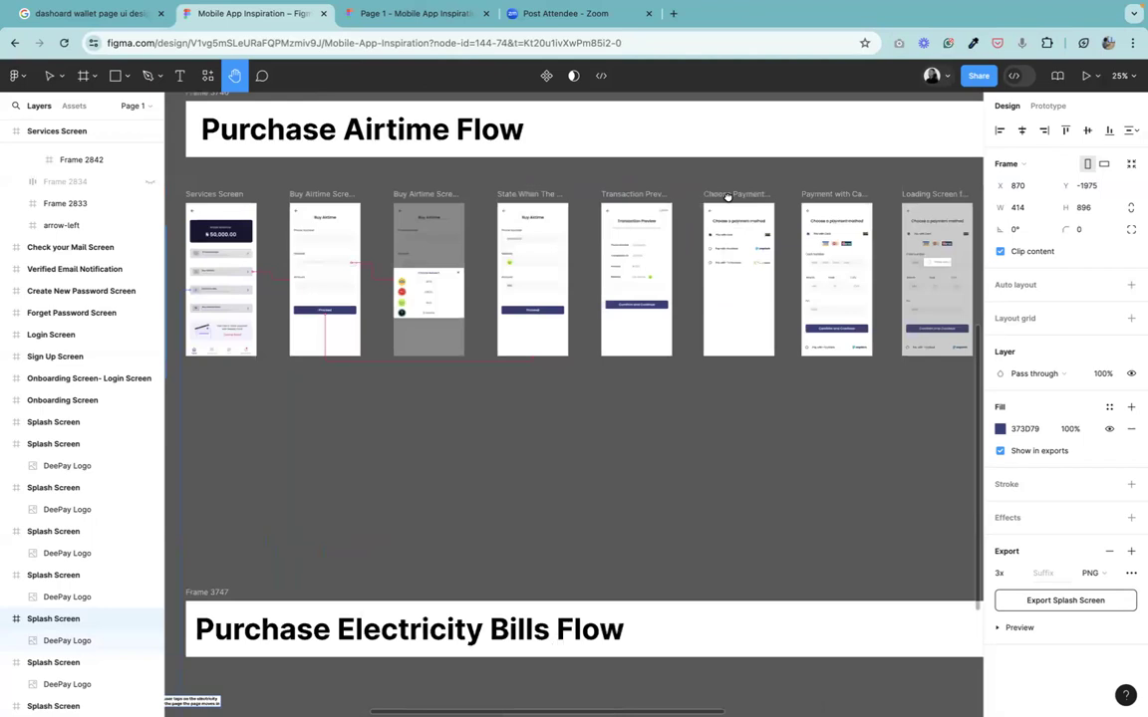
scroll(728, 196, "right", 2)
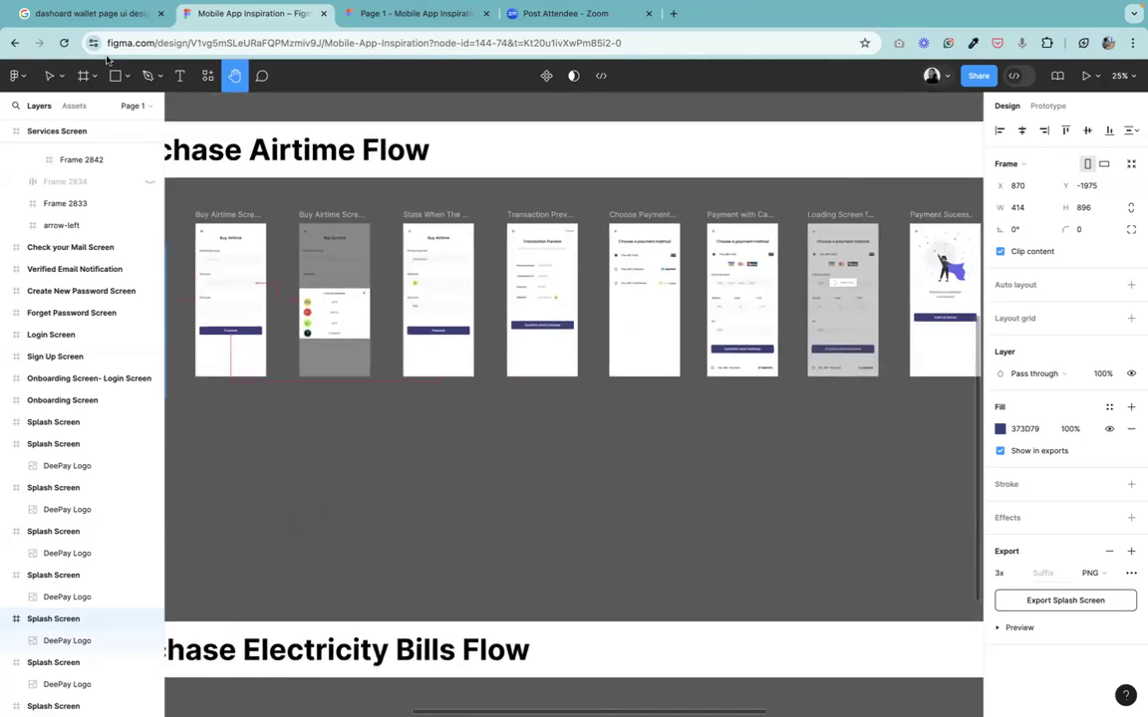
scroll(396, 128, "left", 4)
scroll(397, 128, "down", 1)
Select the connector arrow under the Buy Airtime screens to inspect its stroke, then deselect it.
key("v")
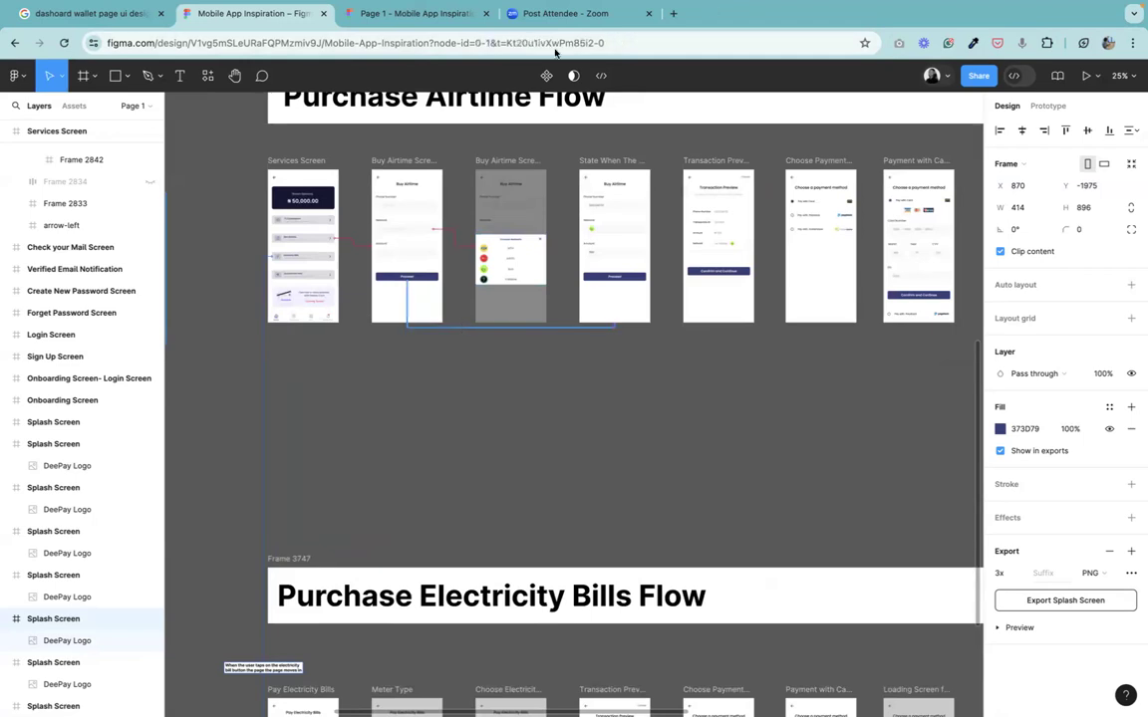
left_click(461, 327)
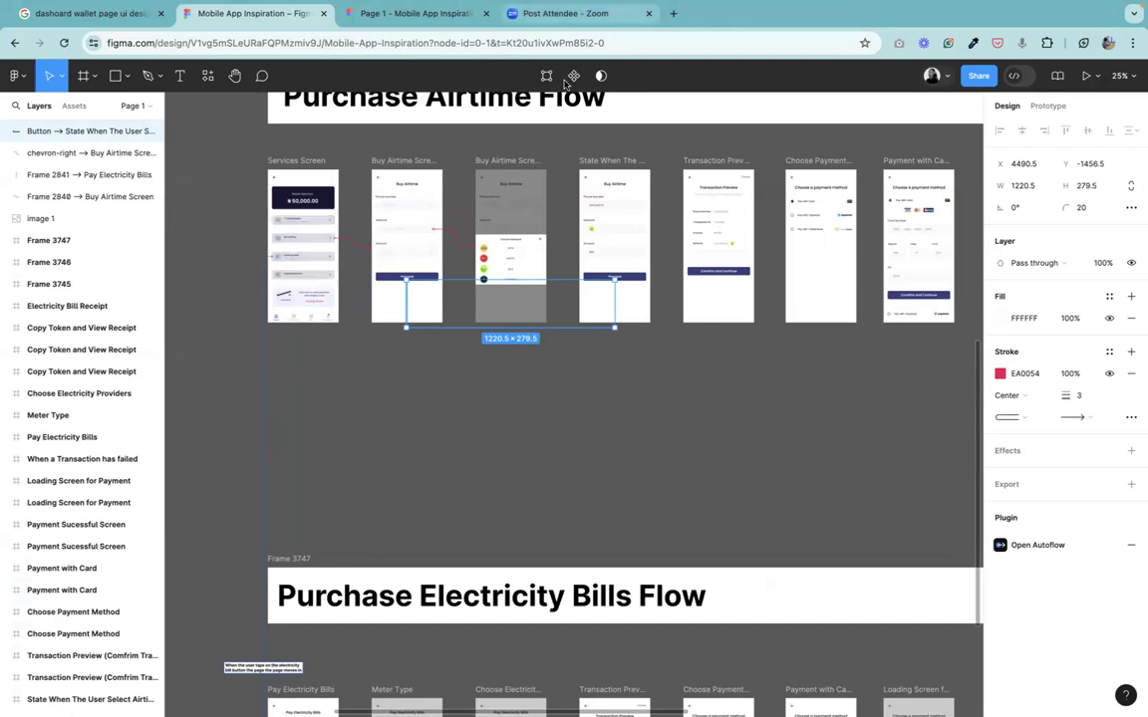
left_click(482, 378)
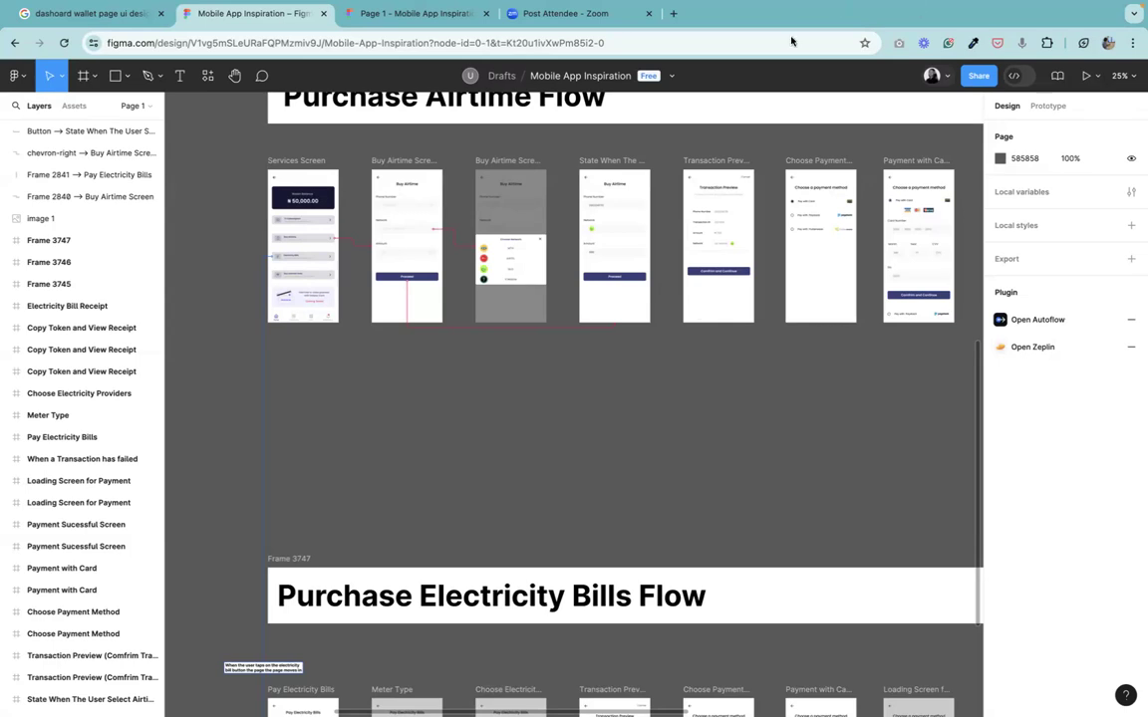
mouse_move(1100, 7)
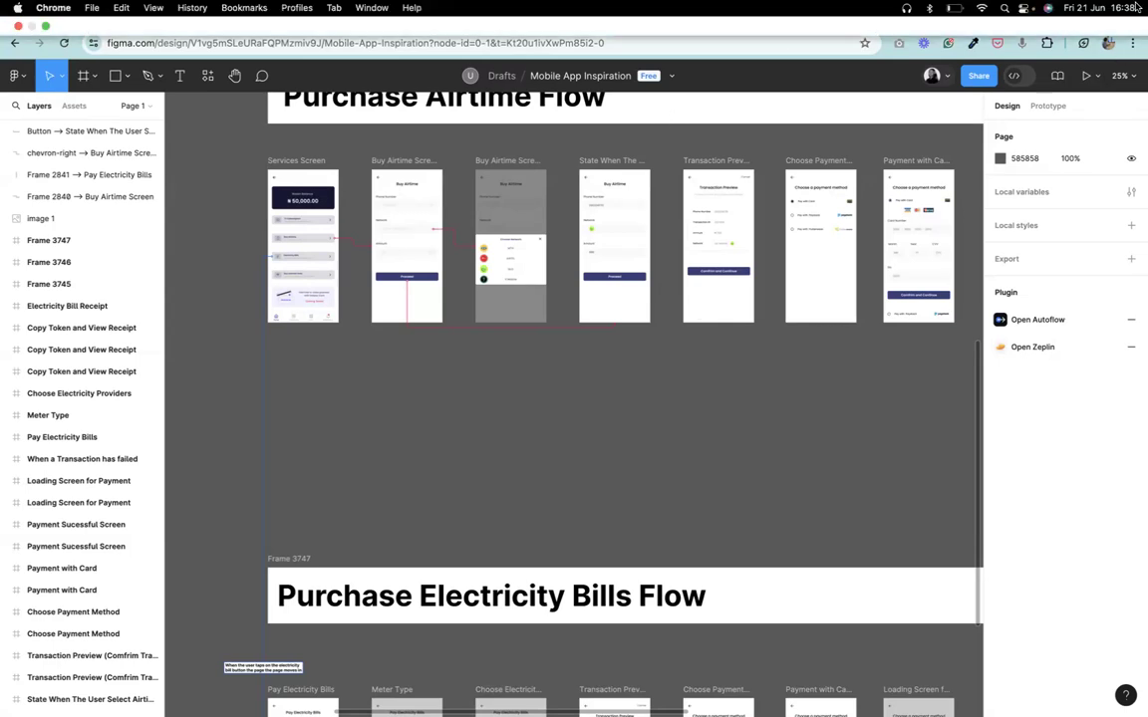
left_click(954, 8)
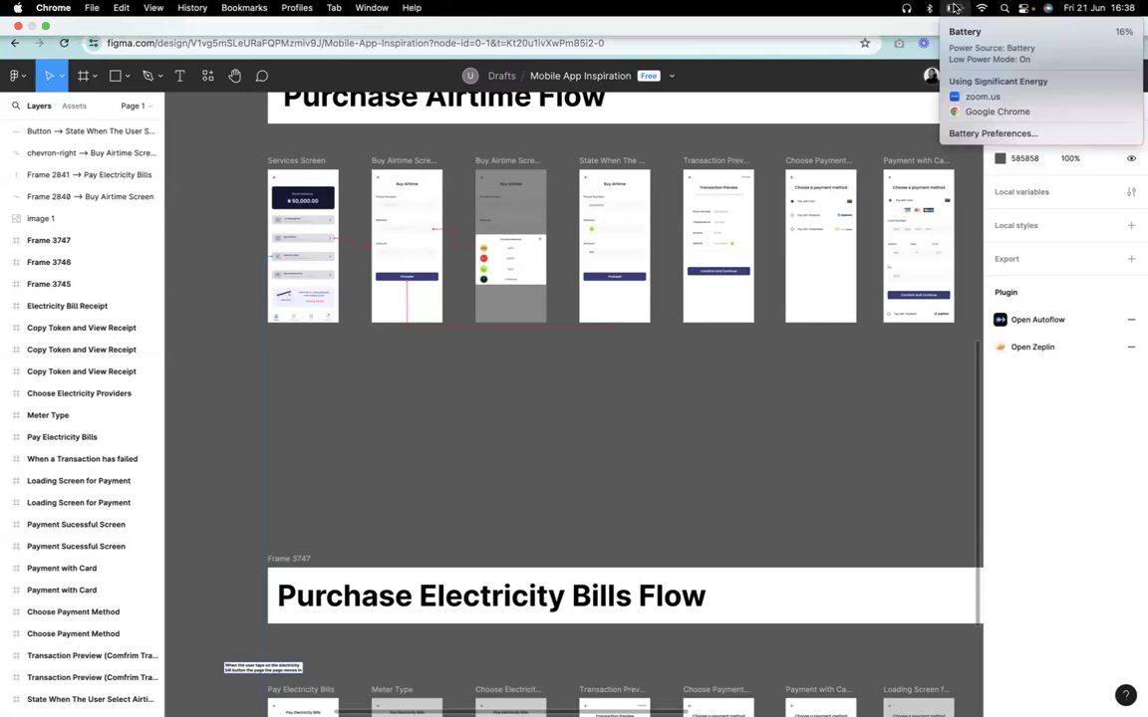
left_click(852, 395)
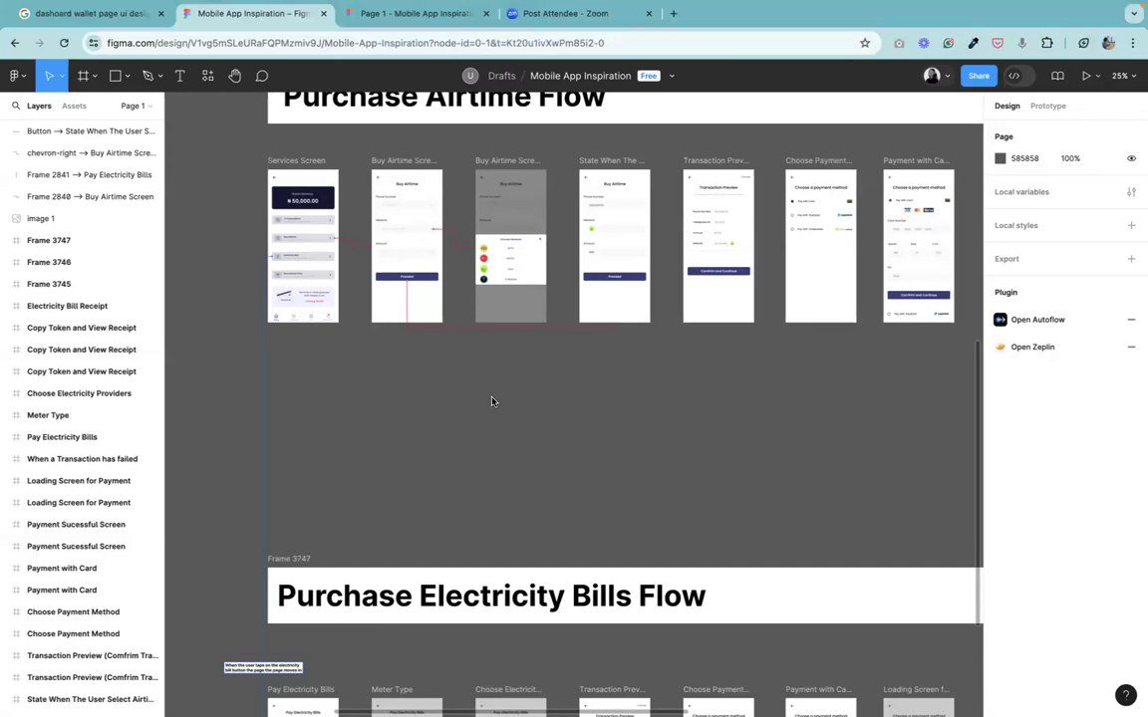
Move the Authentication Flow's splash screen out to the left, above the spare splash screens.
mouse_move(757, 5)
left_click(234, 75)
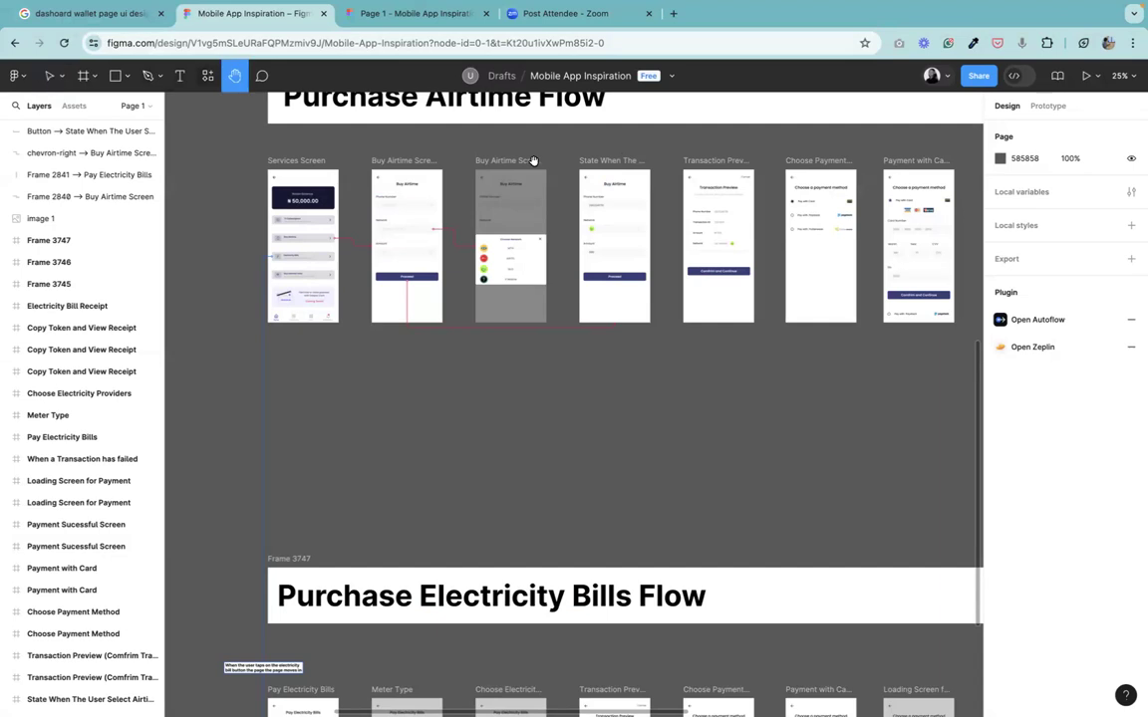
scroll(499, 454, "up", 5)
scroll(500, 448, "up", 2)
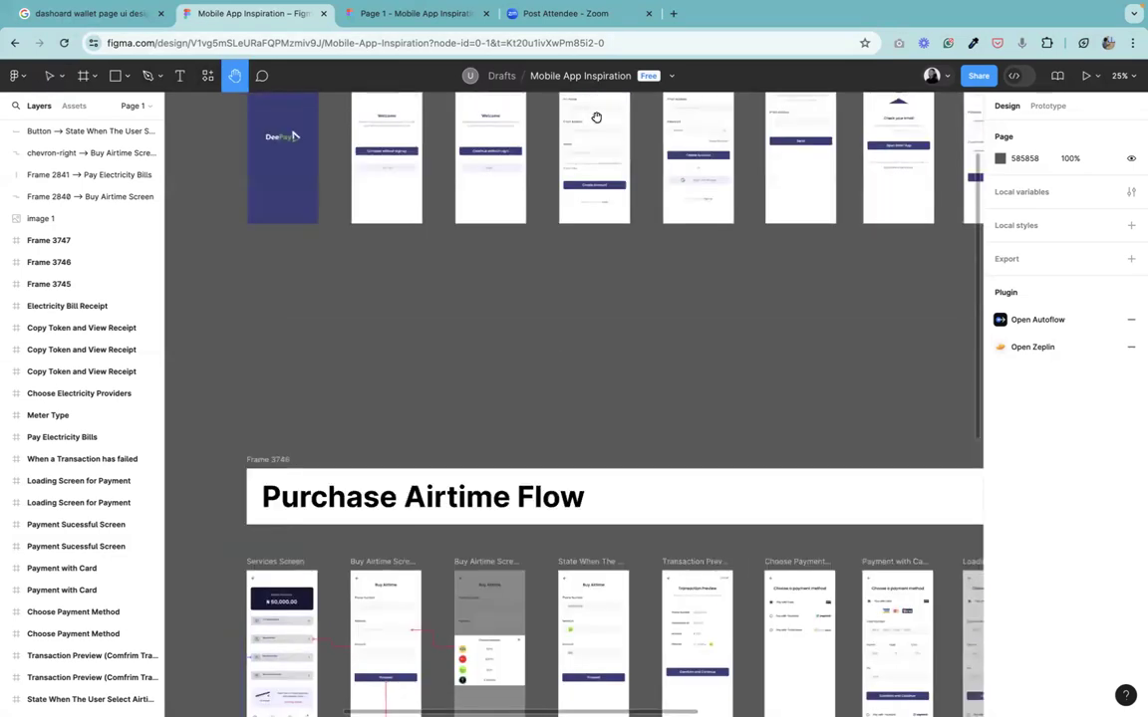
scroll(597, 116, "up", 5)
scroll(599, 281, "right", 10)
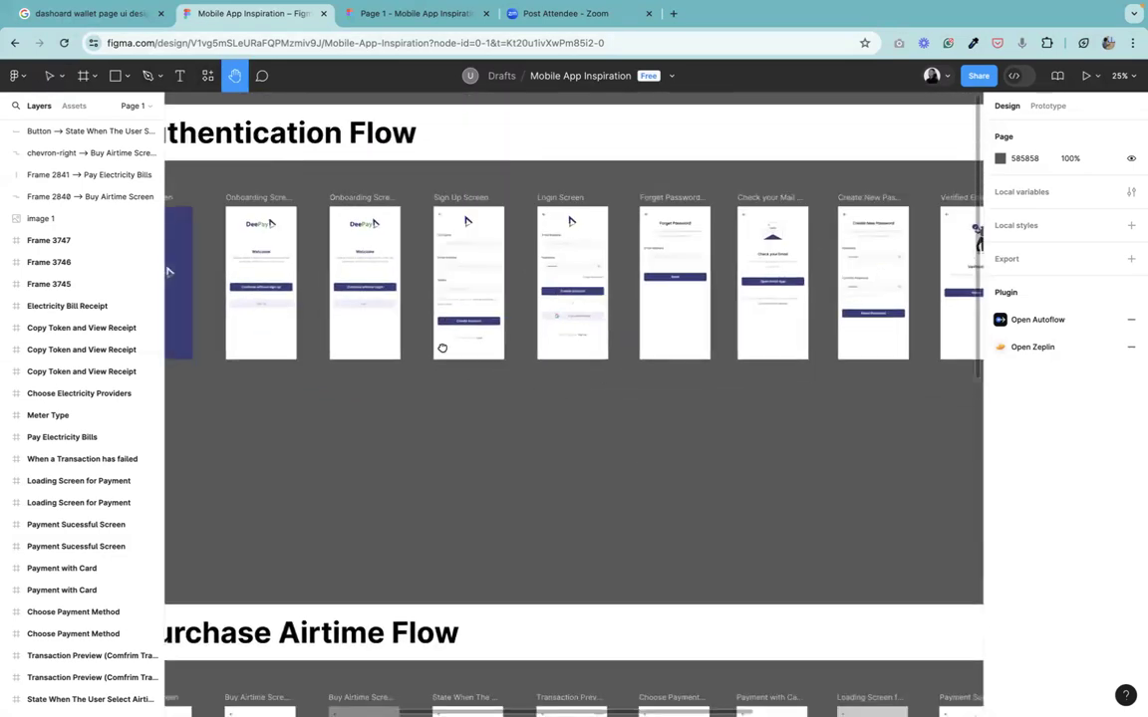
scroll(521, 351, "left", 8)
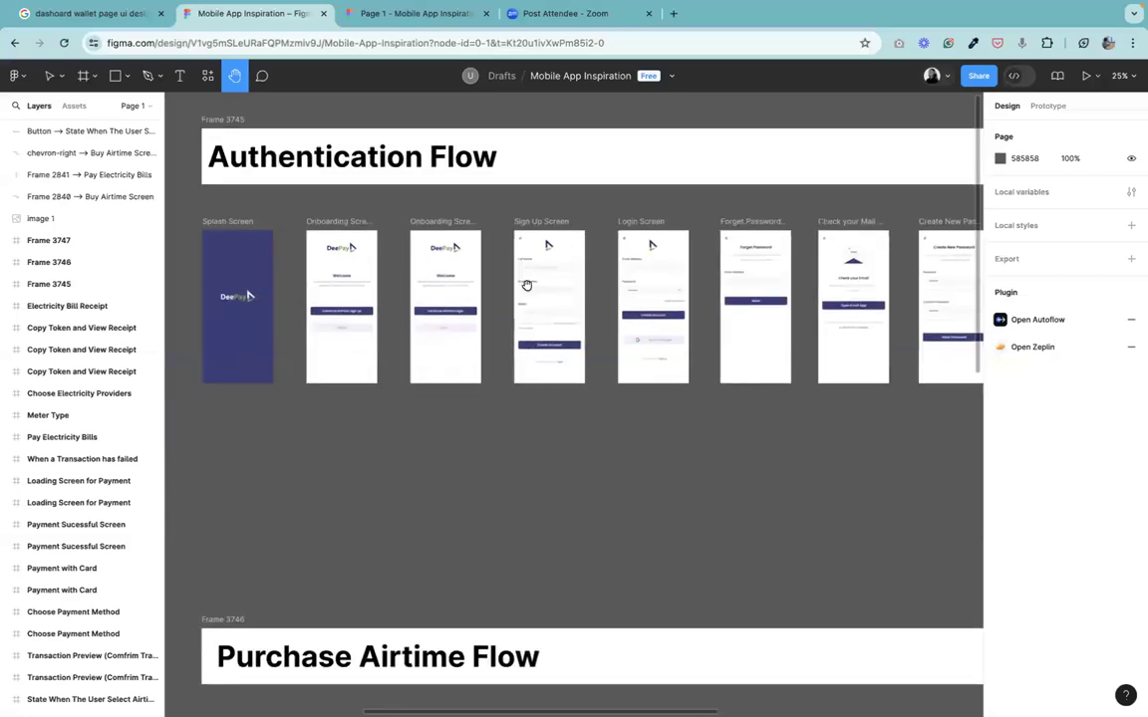
scroll(777, 362, "left", 5)
scroll(809, 256, "left", 10)
scroll(809, 256, "down", 5)
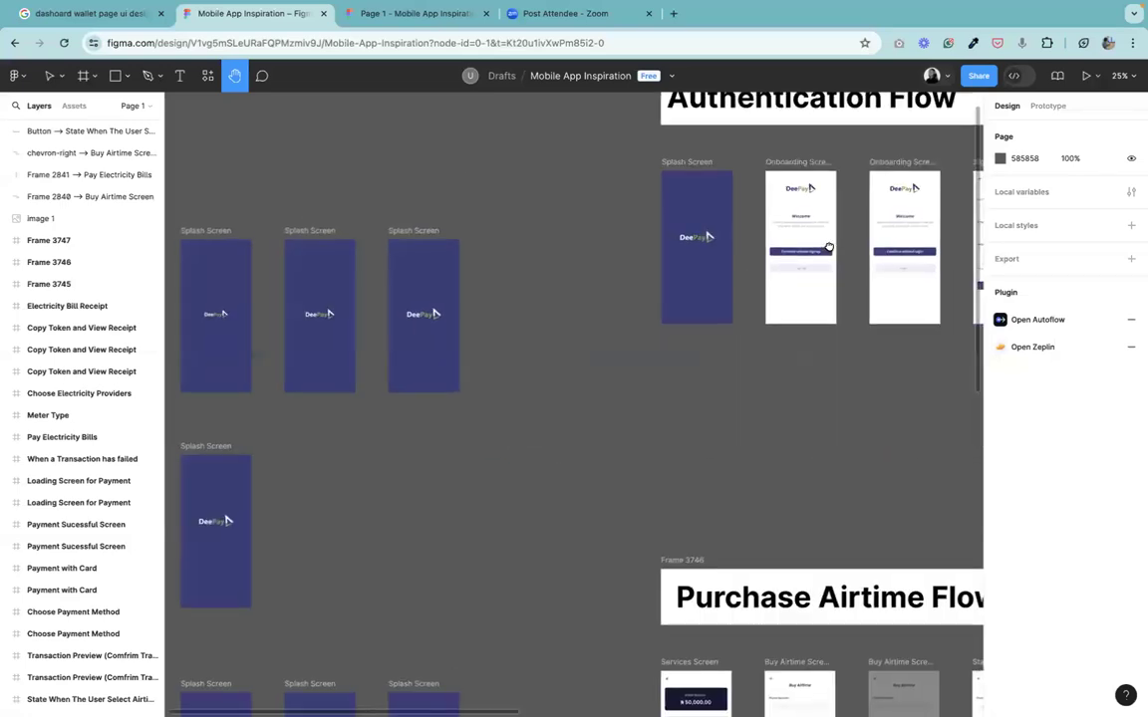
scroll(822, 256, "up", 2)
scroll(818, 295, "up", 2)
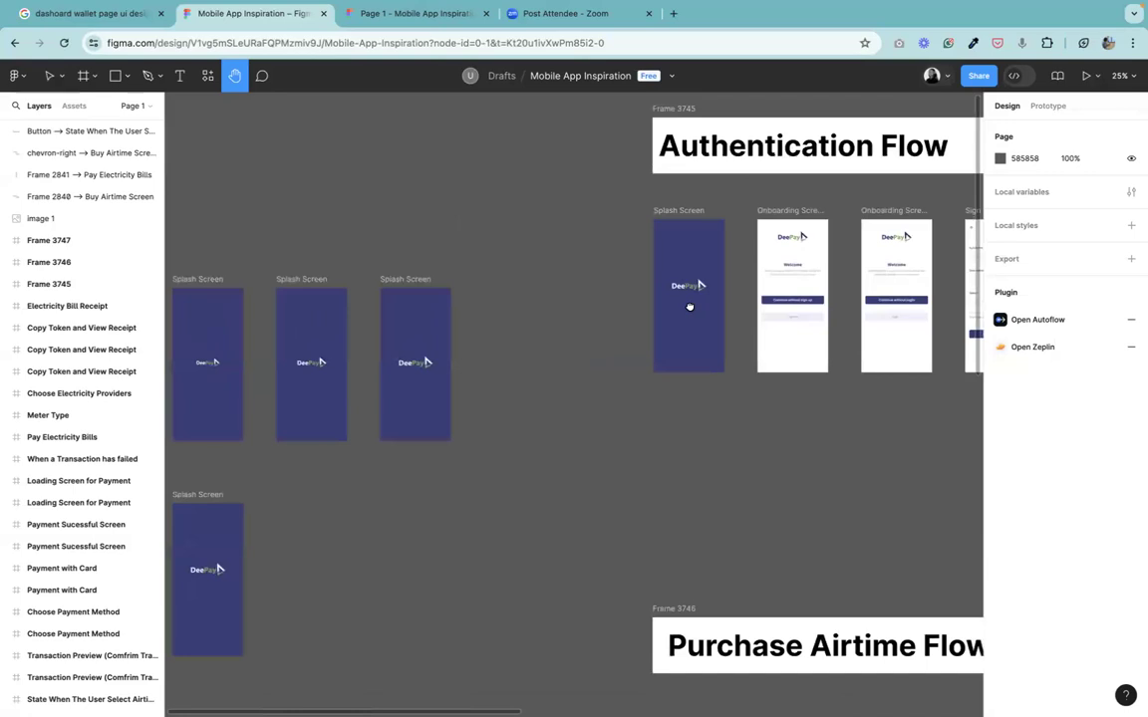
left_click_drag(689, 307, 587, 335)
key("super+plus")
key("super+minus")
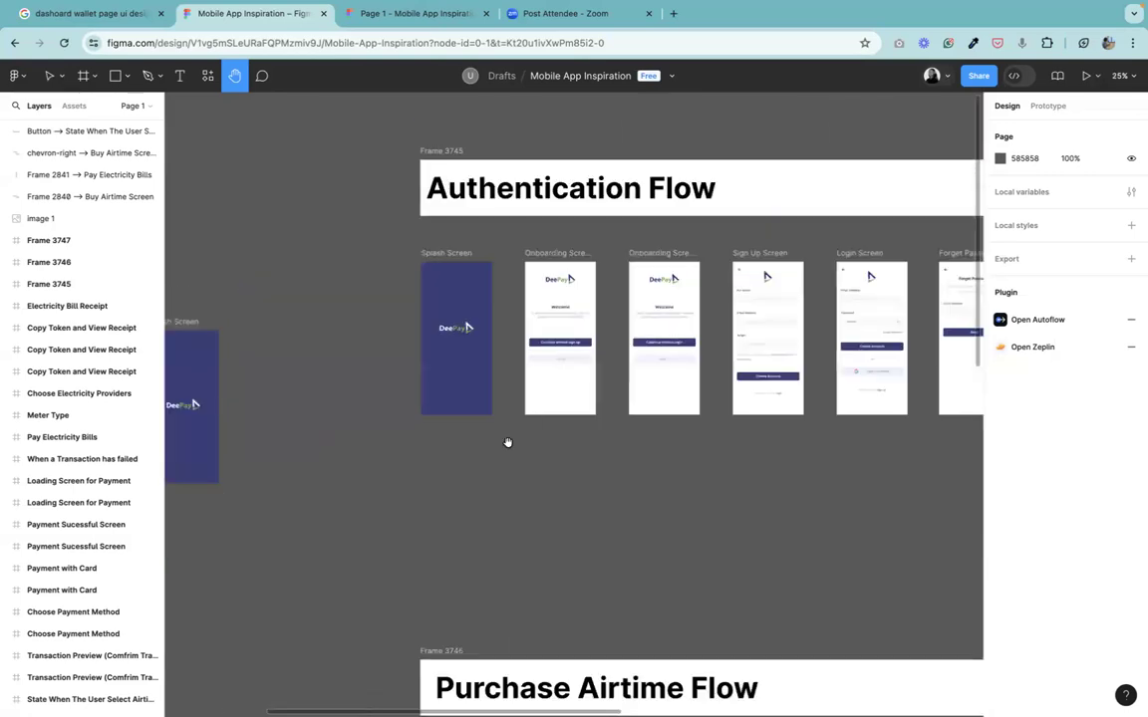
scroll(801, 407, "left", 6)
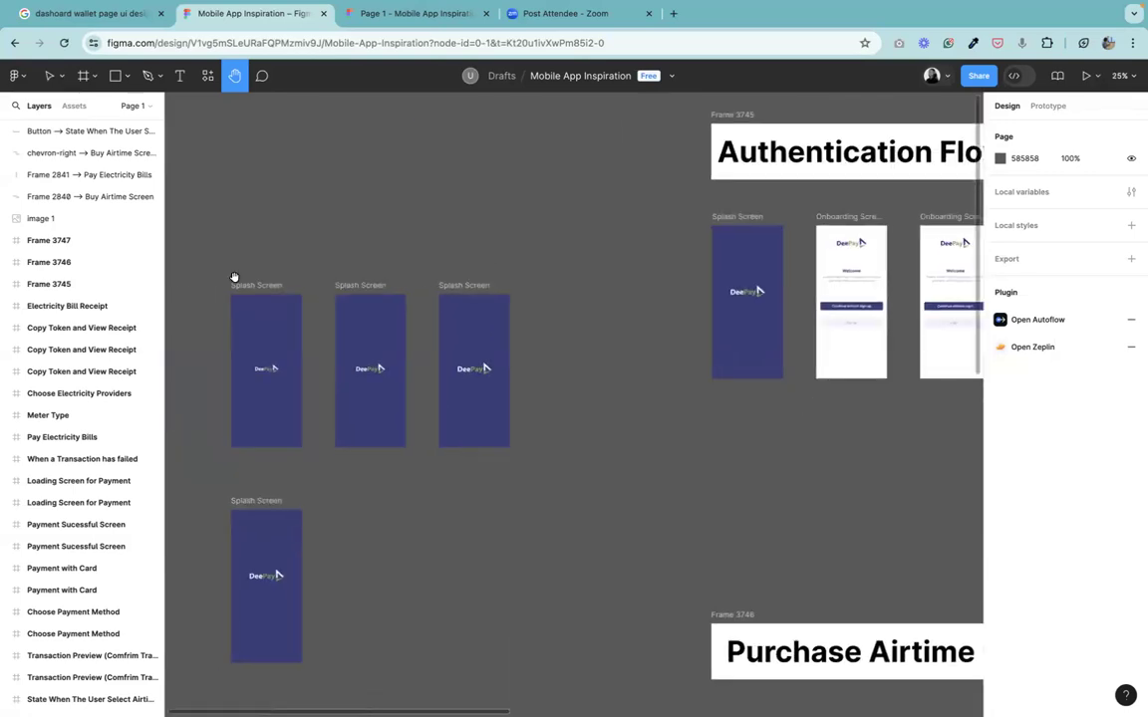
left_click(44, 83)
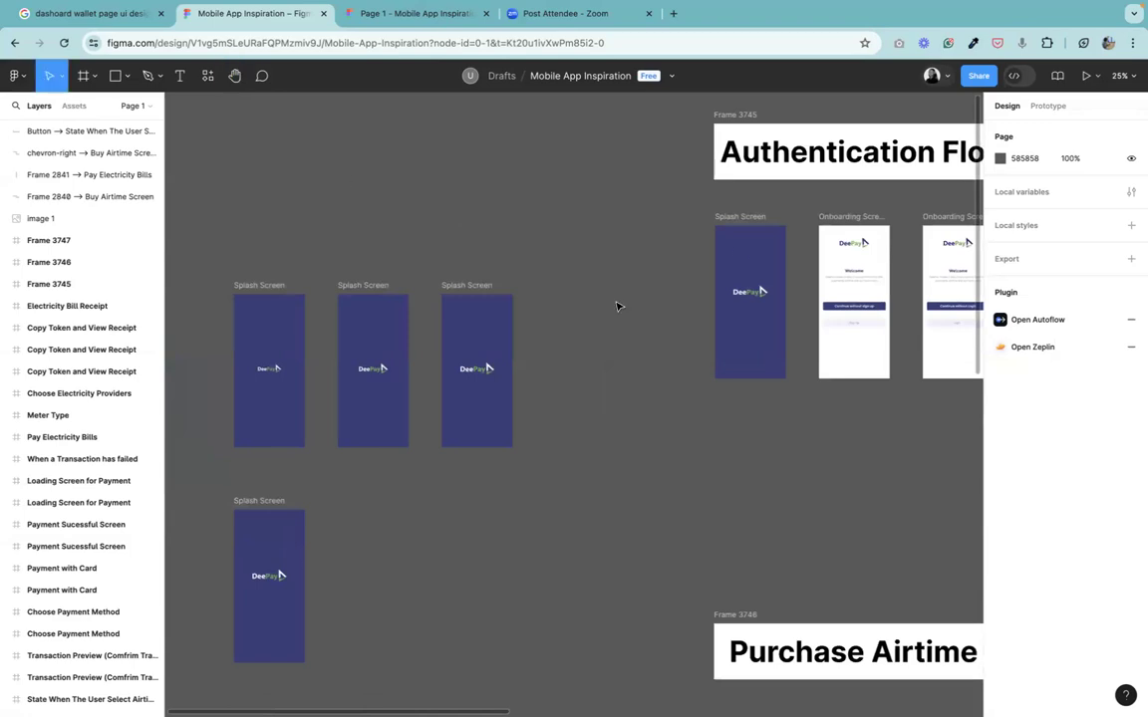
left_click(740, 221)
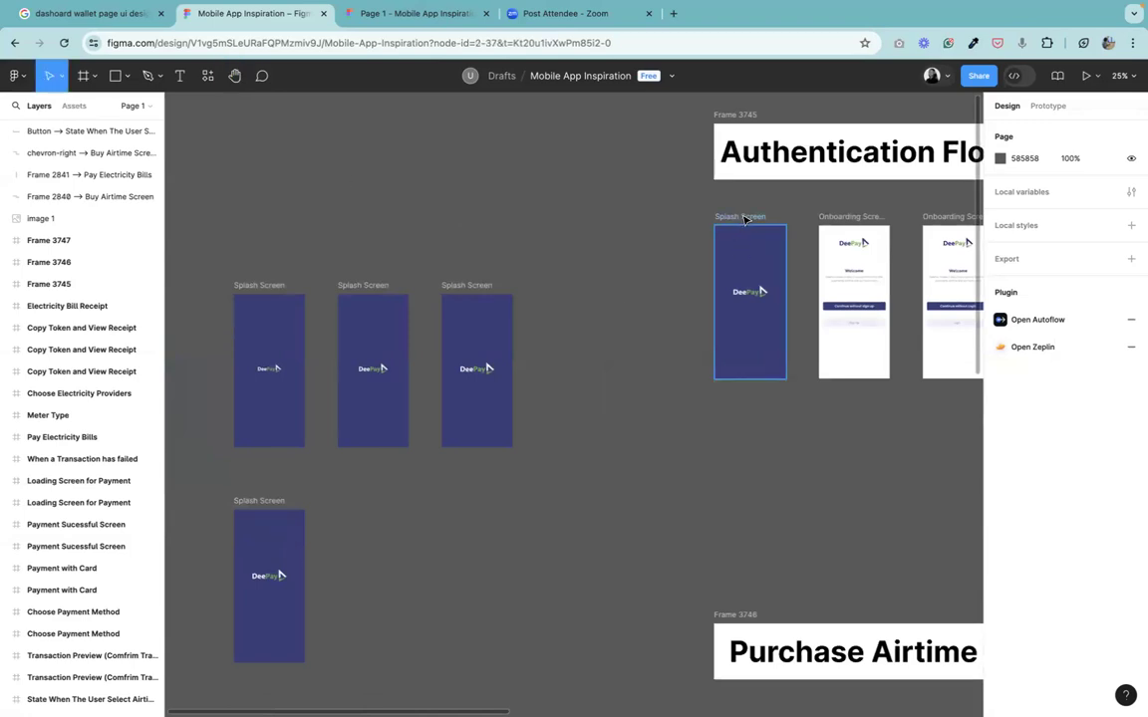
left_click_drag(417, 145, 274, 200)
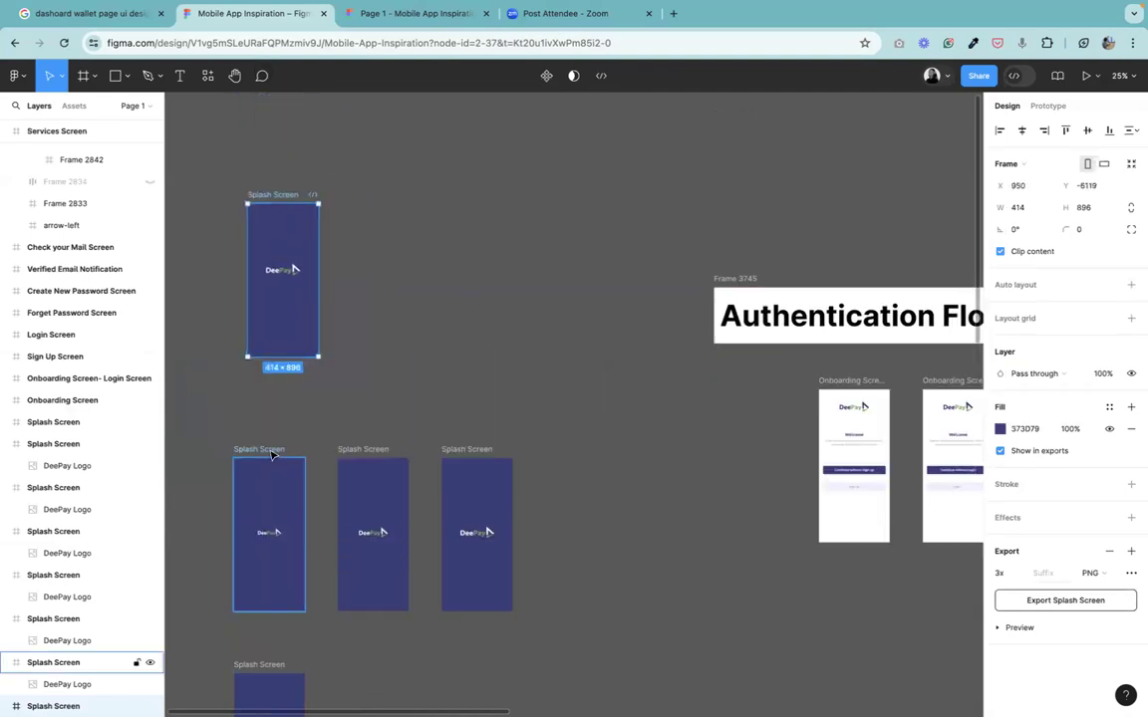
Select the three spare splash screens in a row and move them into the Authentication Flow row before the onboarding screens.
left_click(257, 450)
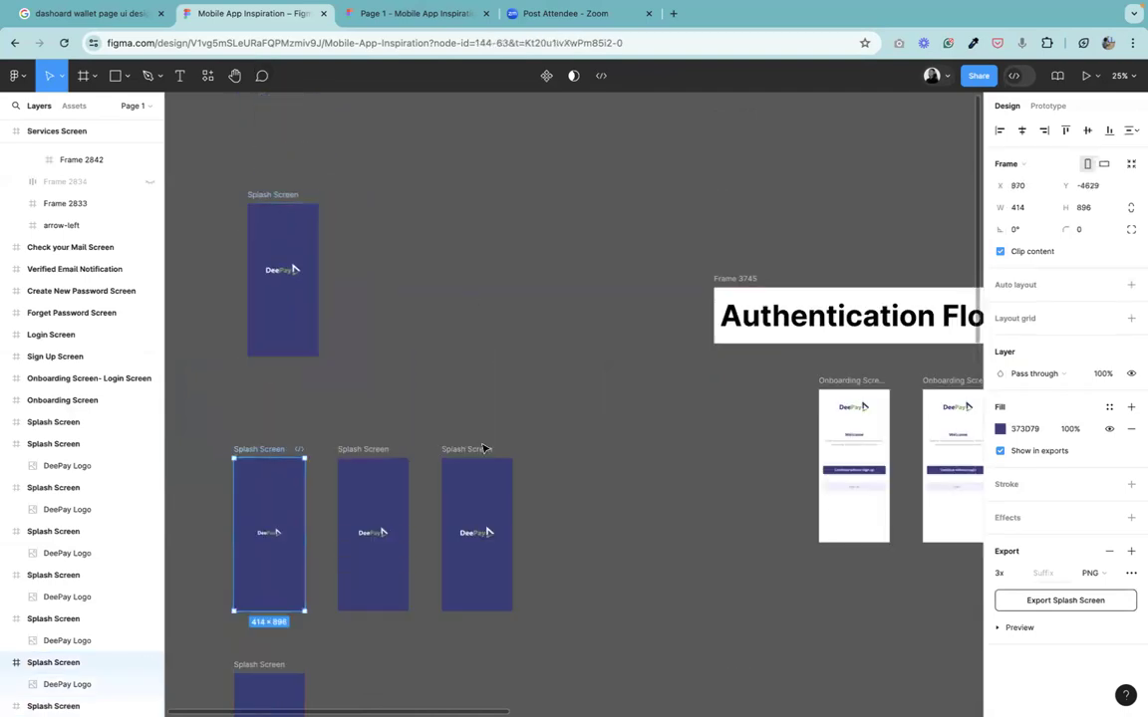
left_click(362, 468, "shift")
left_click(467, 453, "shift")
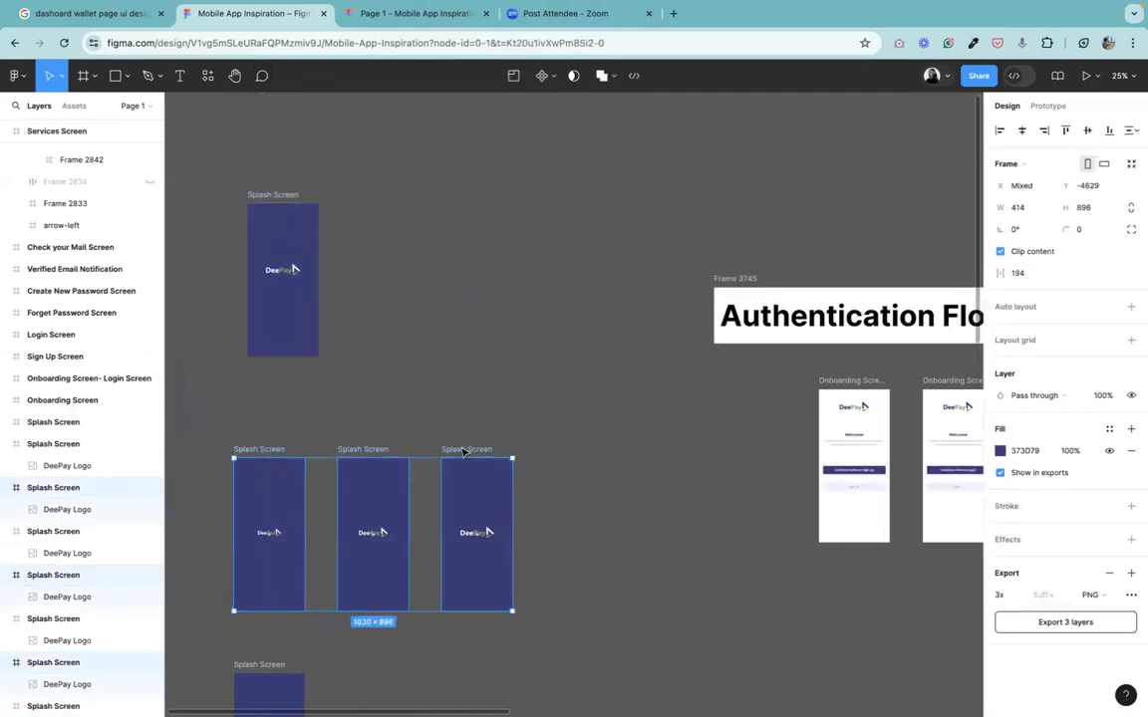
key("shift+Right")
key("shift+Right")
key("shift+Right")
key("shift+Right")
key("shift+Right")
left_click_drag(691, 384, 752, 382)
key("shift+Left")
key("shift+Left")
key("shift+Left")
key("shift+Left")
key("shift+Left")
key("shift+Left")
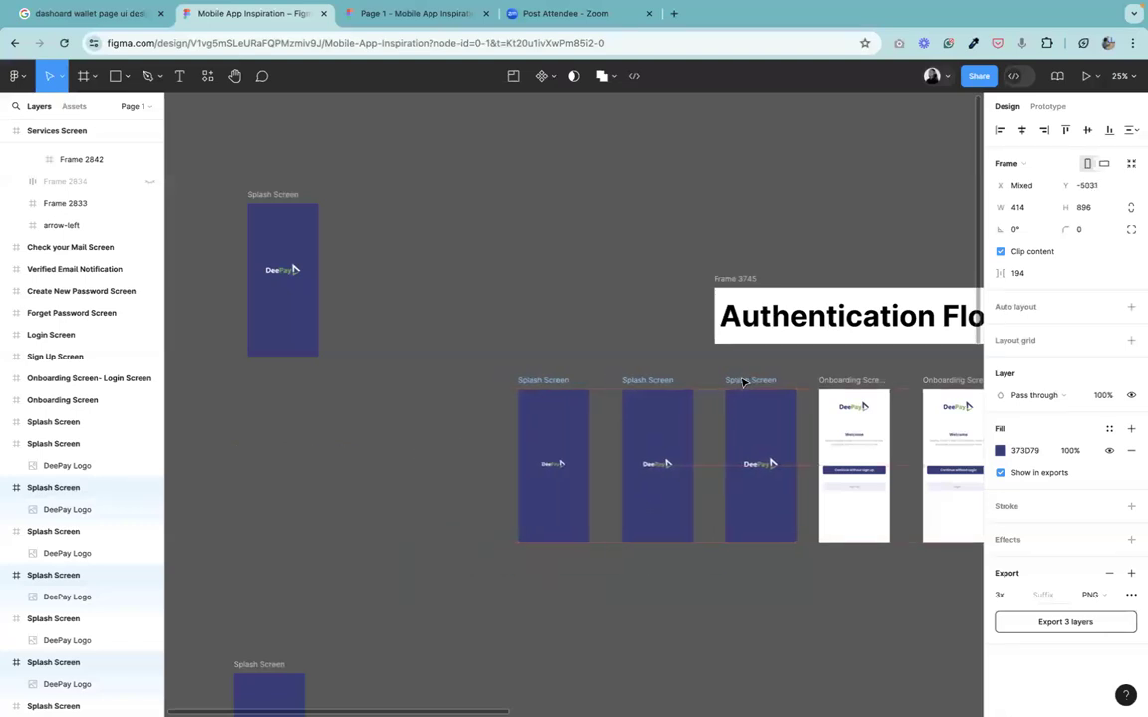
left_click(666, 358)
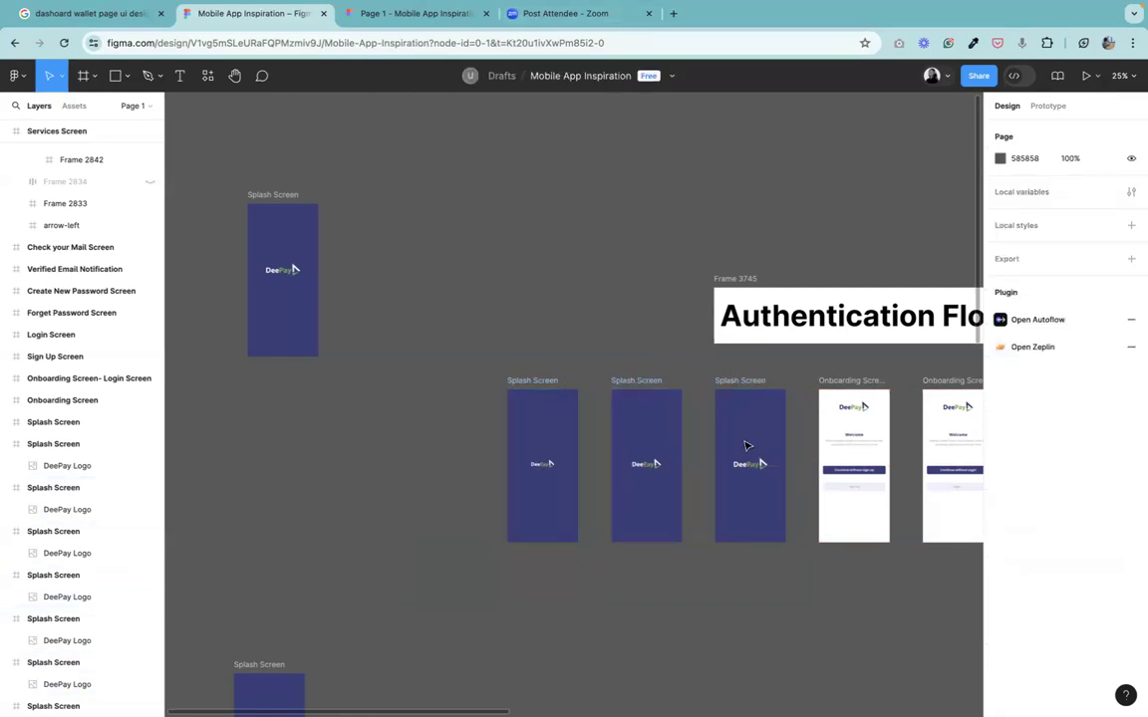
left_click(237, 82)
left_click_drag(781, 440, 694, 293)
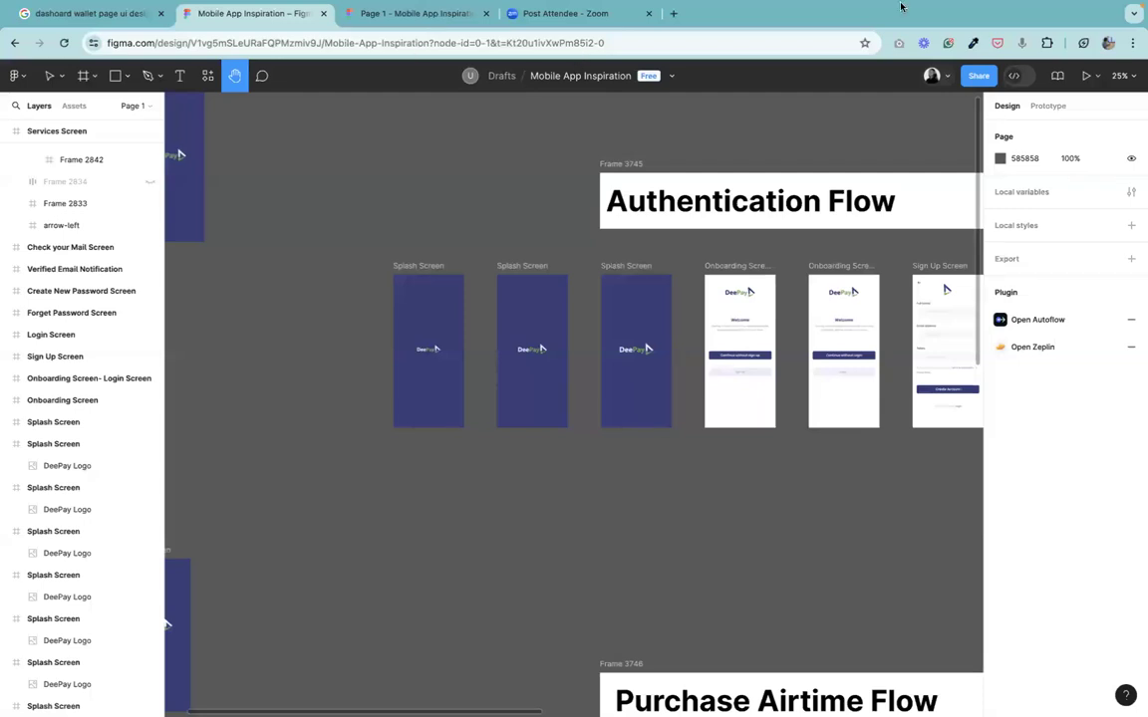
mouse_move(1044, 7)
left_click(954, 8)
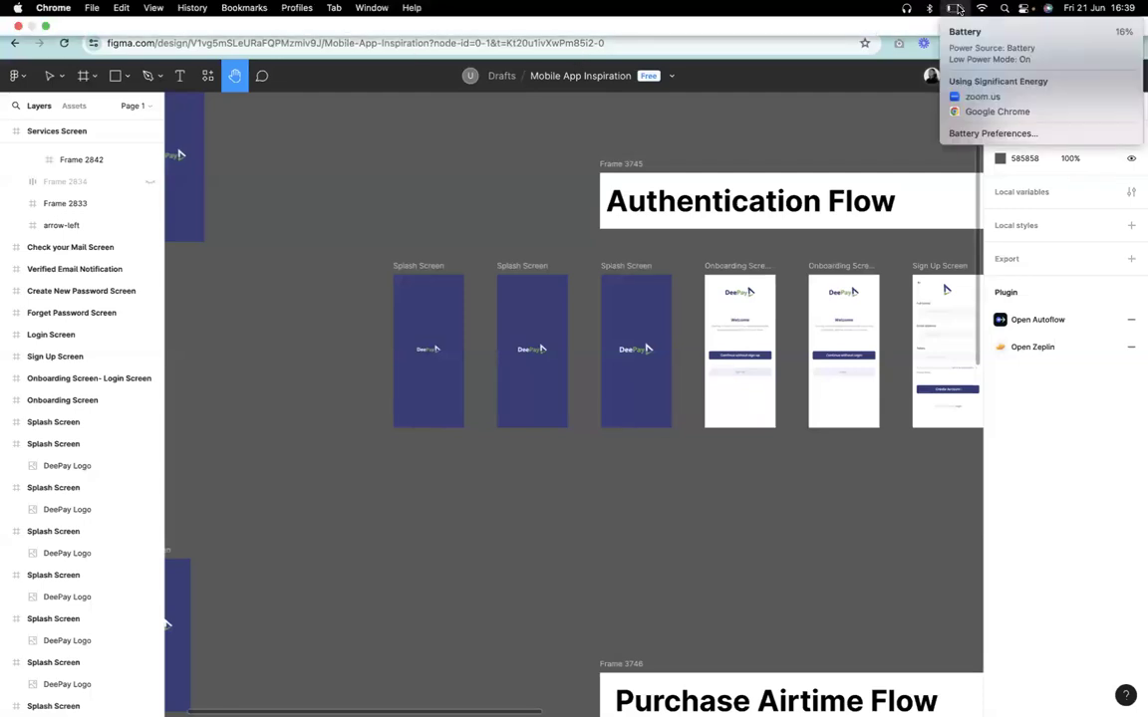
left_click(834, 149)
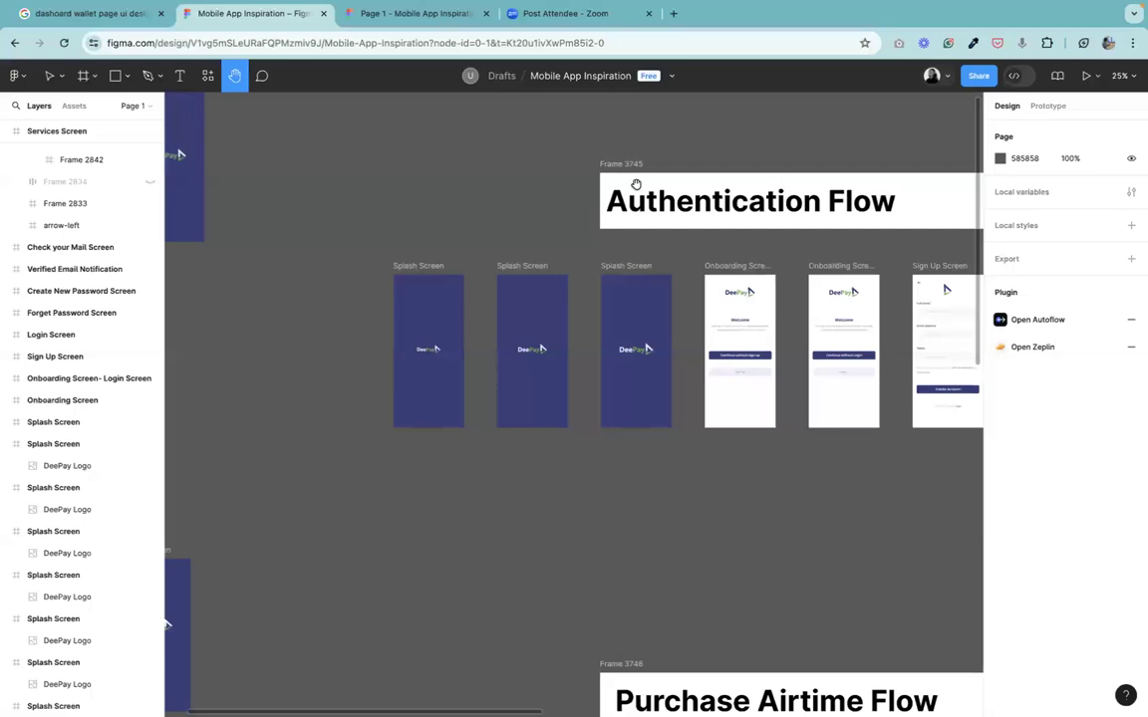
left_click_drag(844, 266, 836, 155)
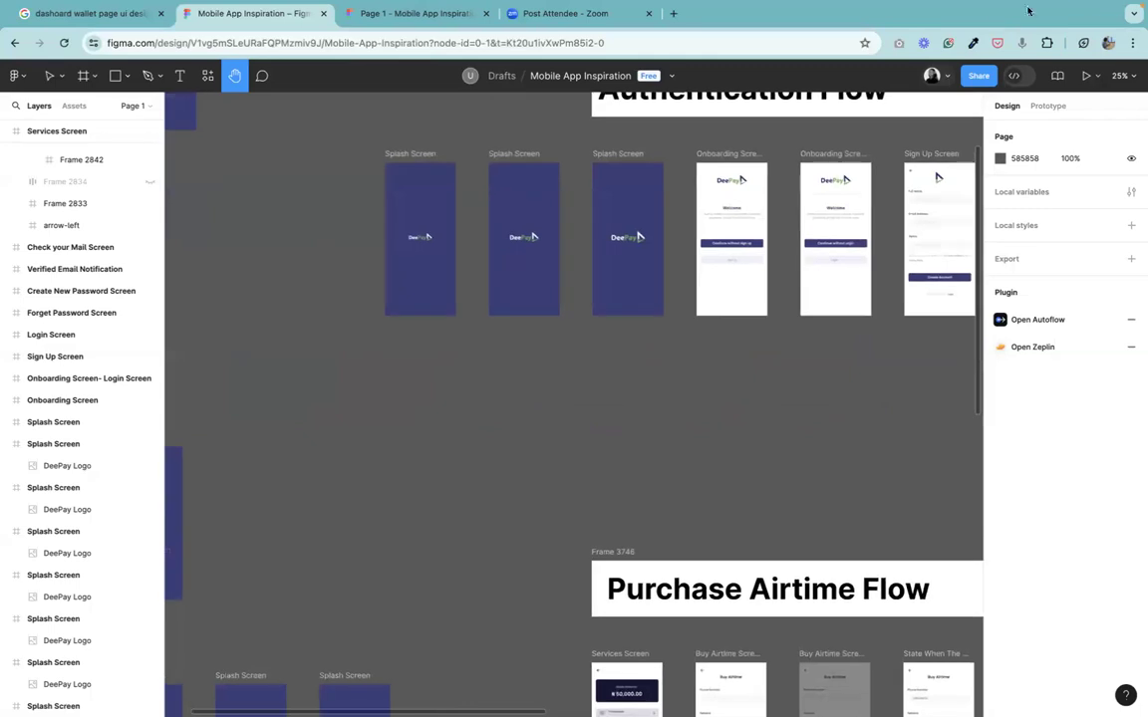
left_click(954, 11)
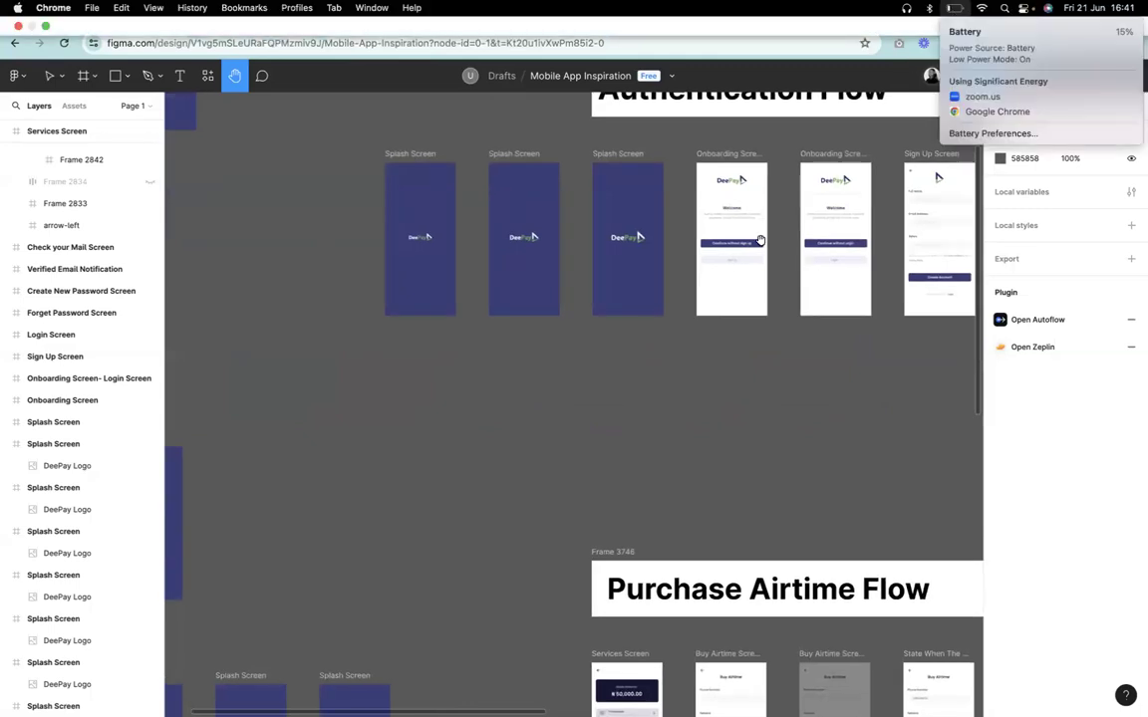
left_click_drag(669, 256, 591, 337)
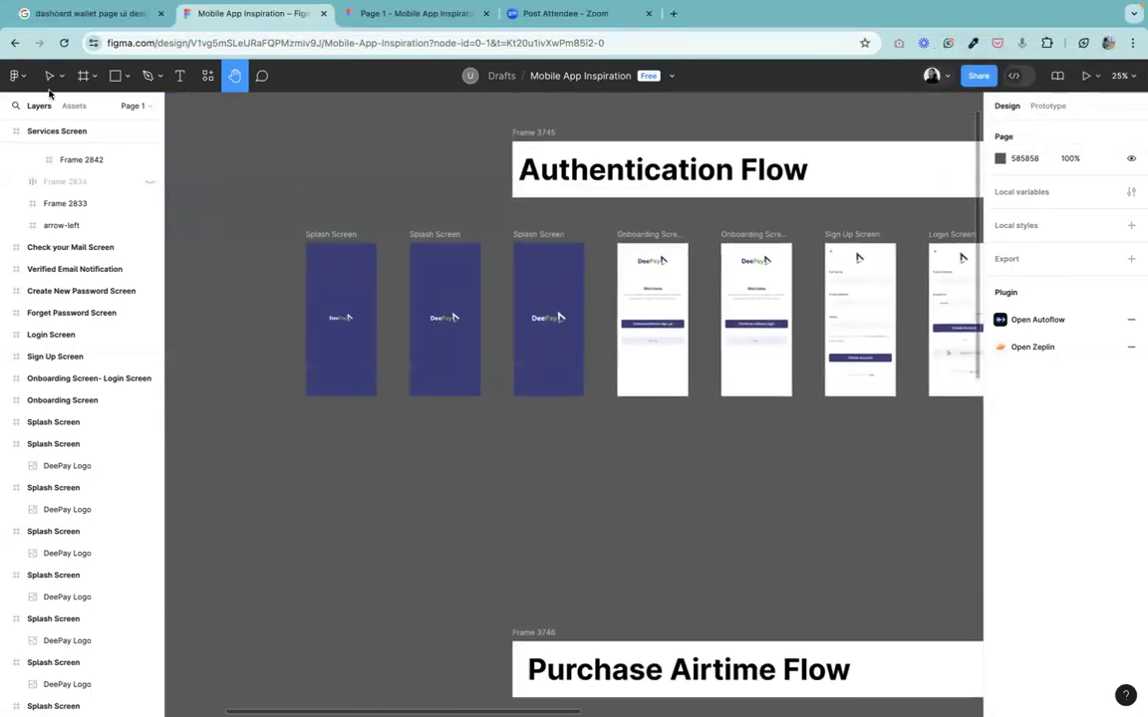
Select the first splash screen in prototype mode to view the connections between the splash screens.
key("v")
left_click(338, 235)
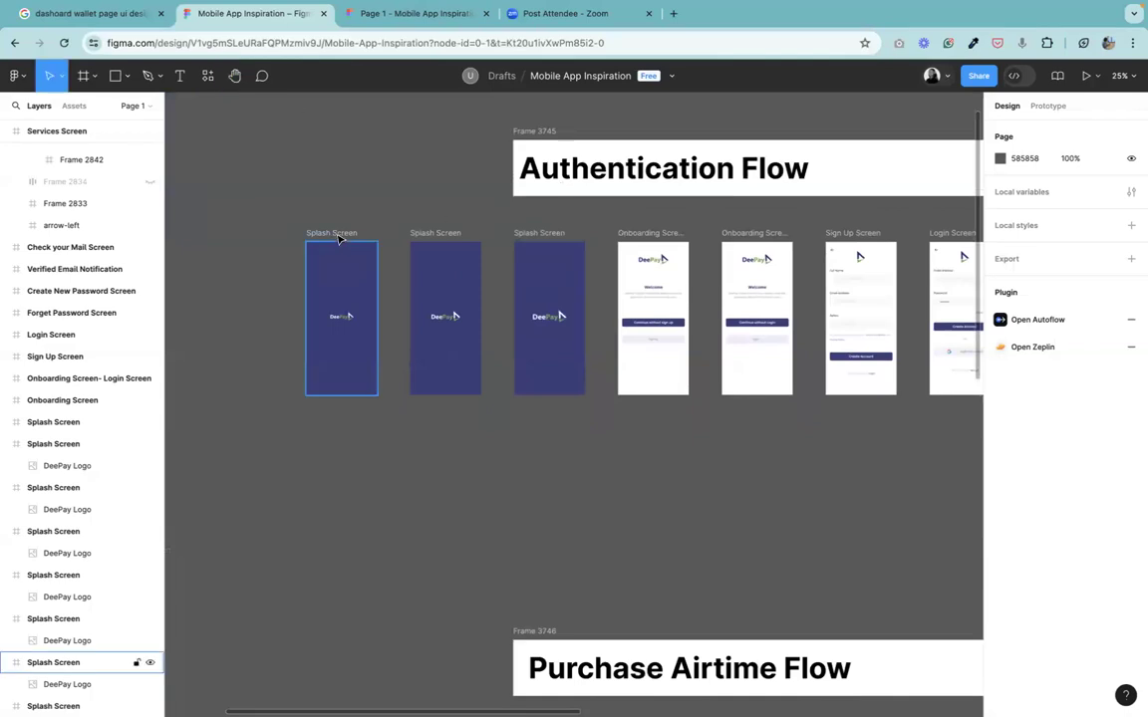
left_click(365, 244)
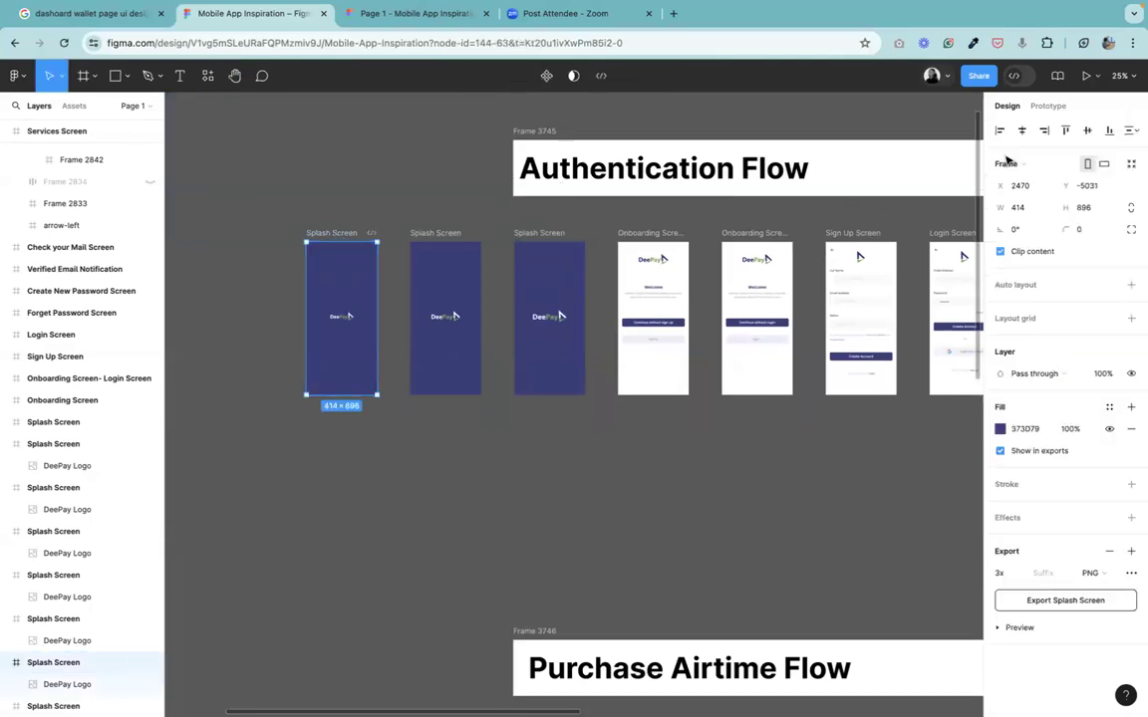
key("shift+e")
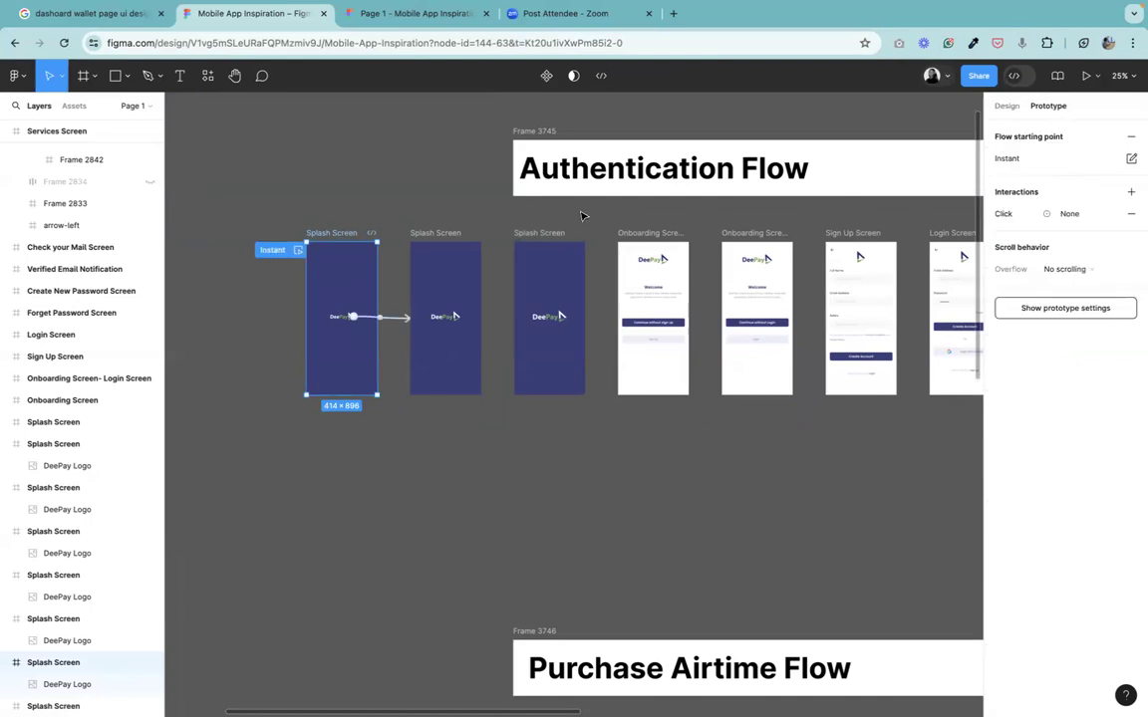
left_click(583, 216)
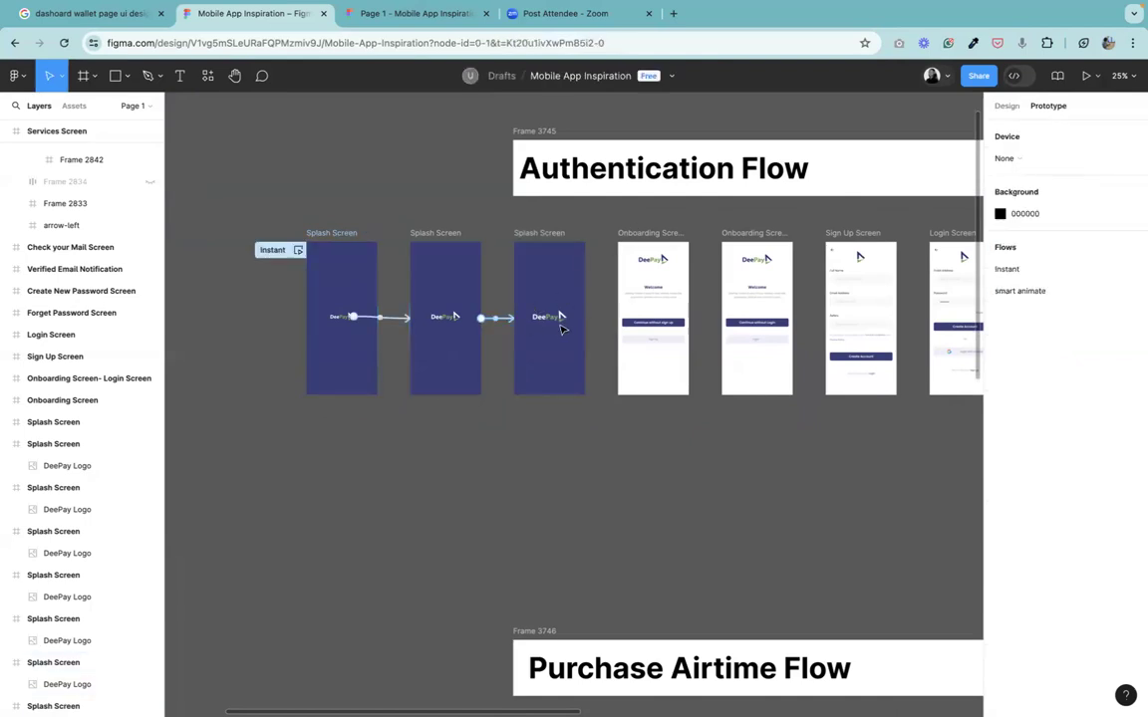
left_click(551, 317)
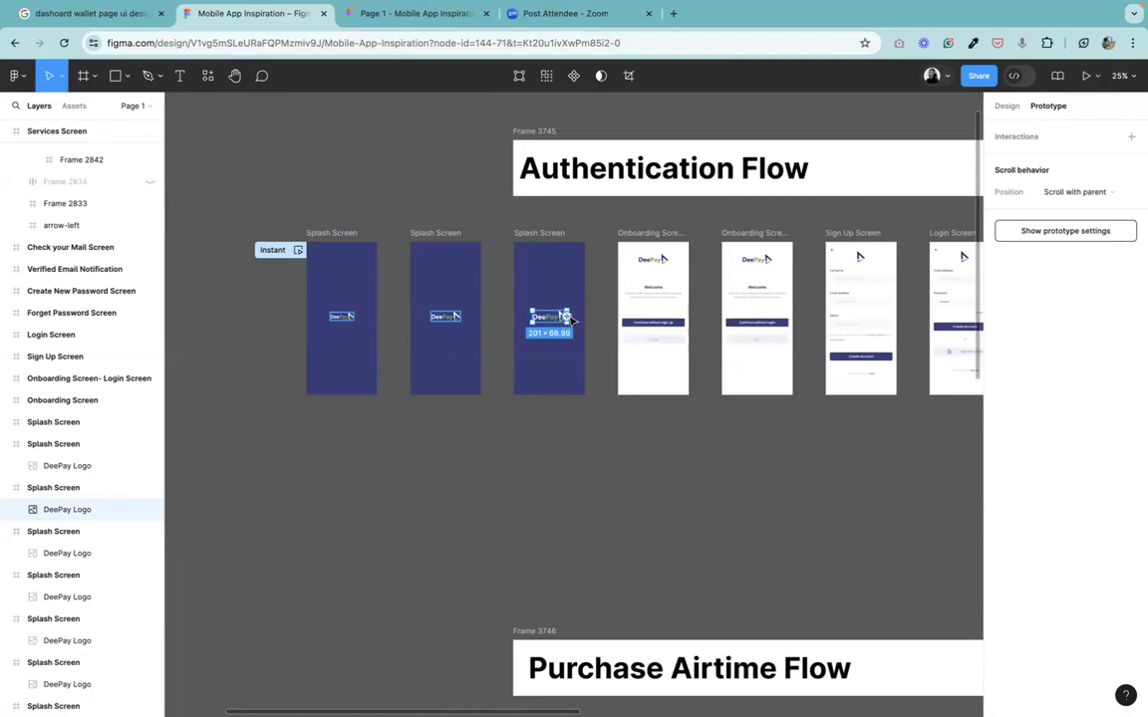
left_click_drag(573, 317, 722, 393)
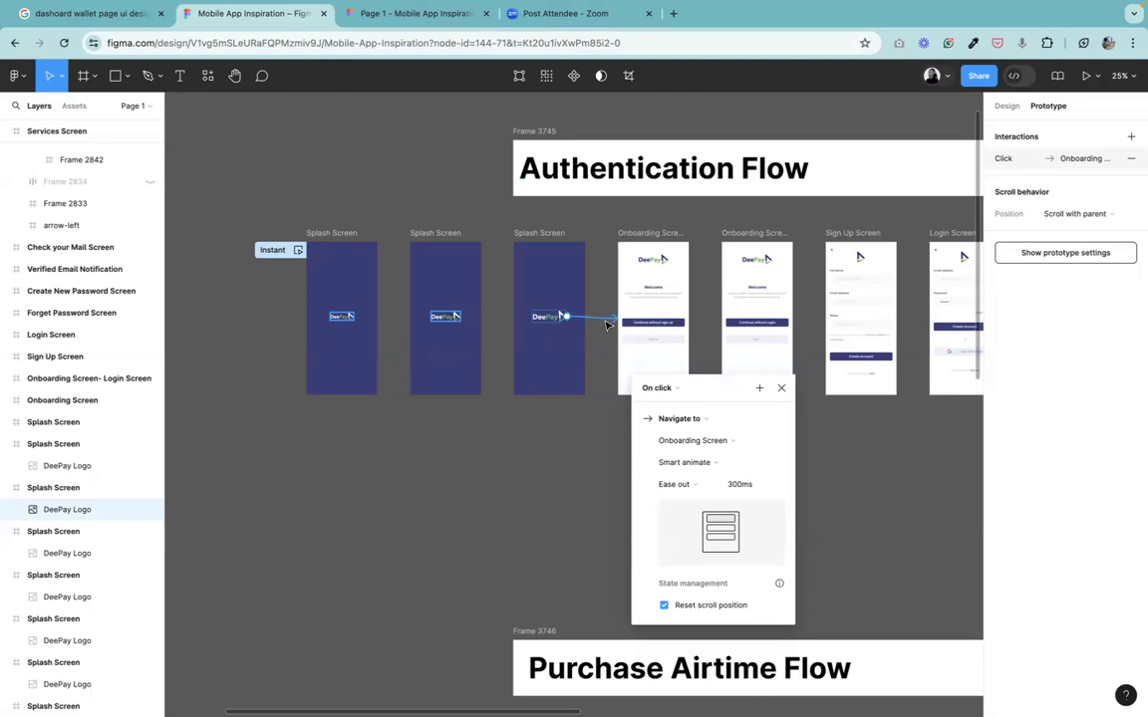
left_click(781, 388)
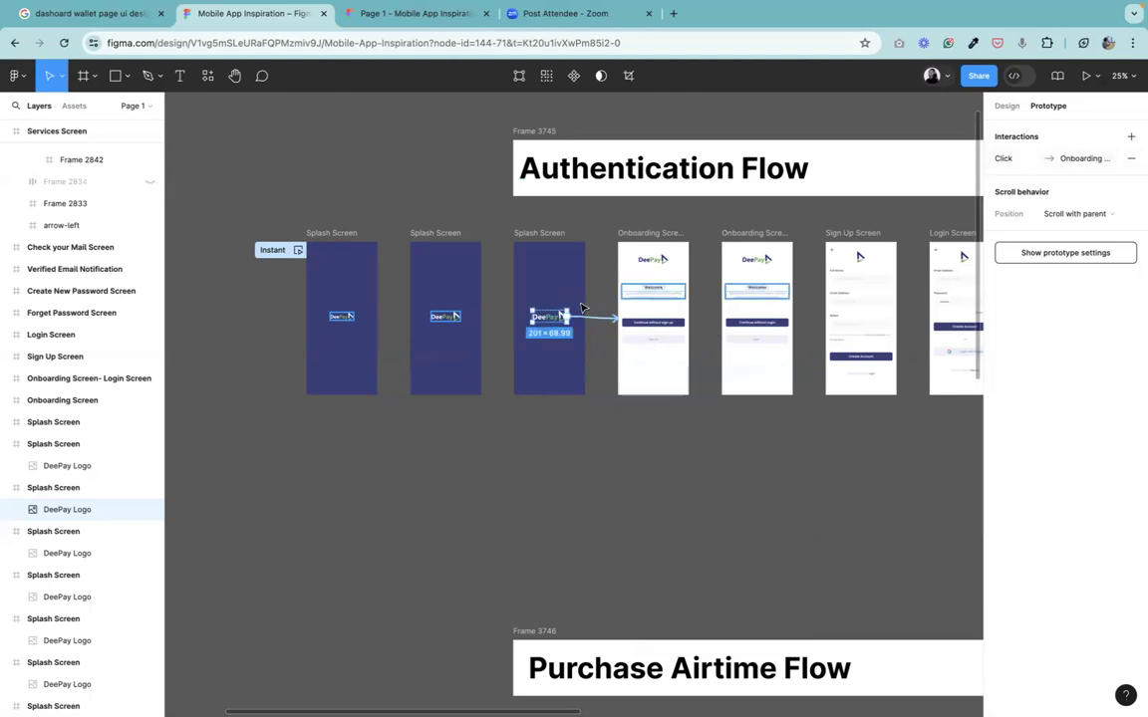
left_click(595, 324)
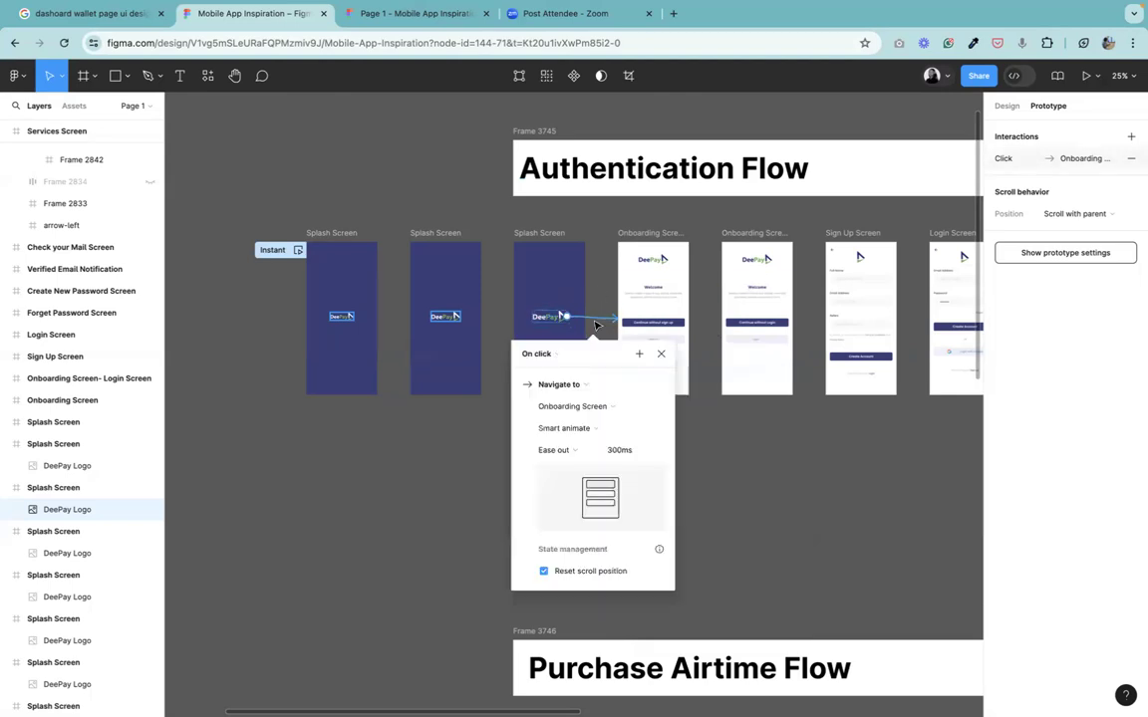
key("BackSpace")
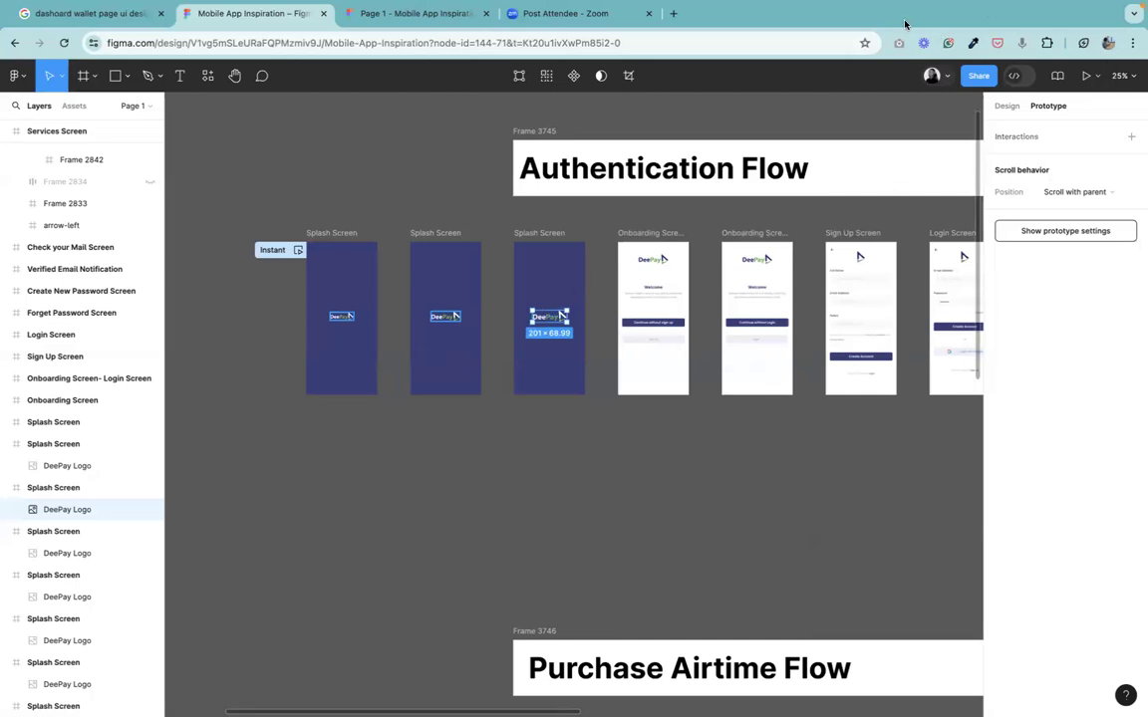
Connect the third splash screen to the Onboarding Screen with an After delay trigger of 200ms.
left_click(60, 487)
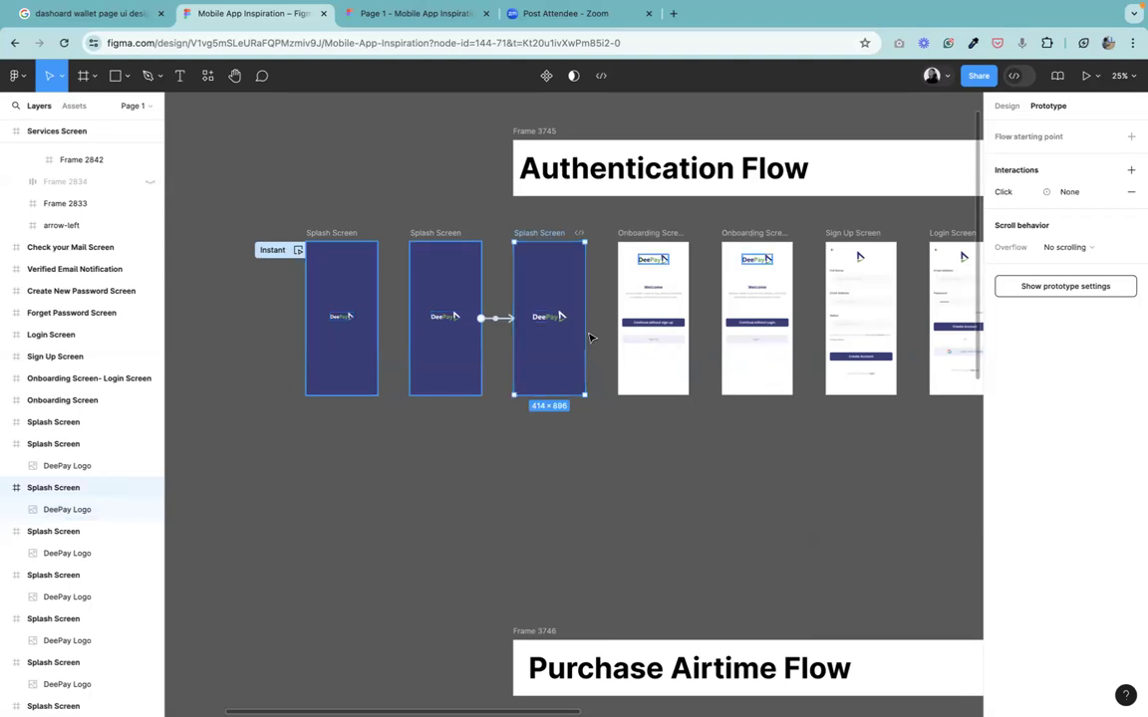
left_click_drag(585, 317, 627, 317)
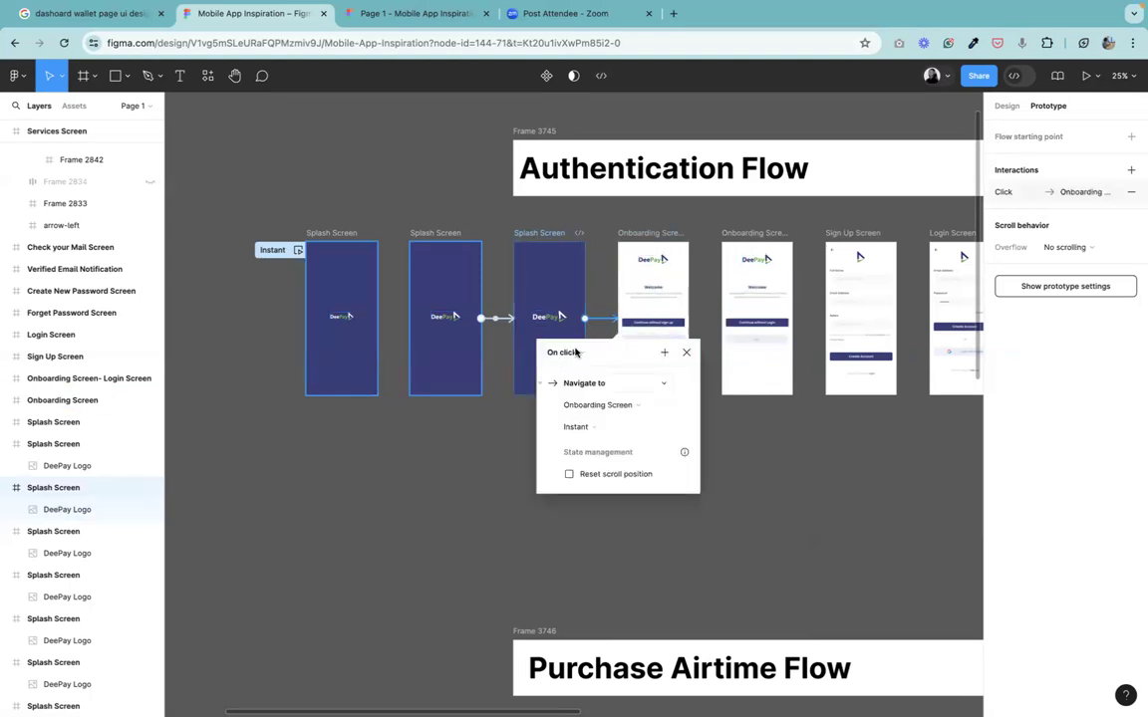
left_click(575, 352)
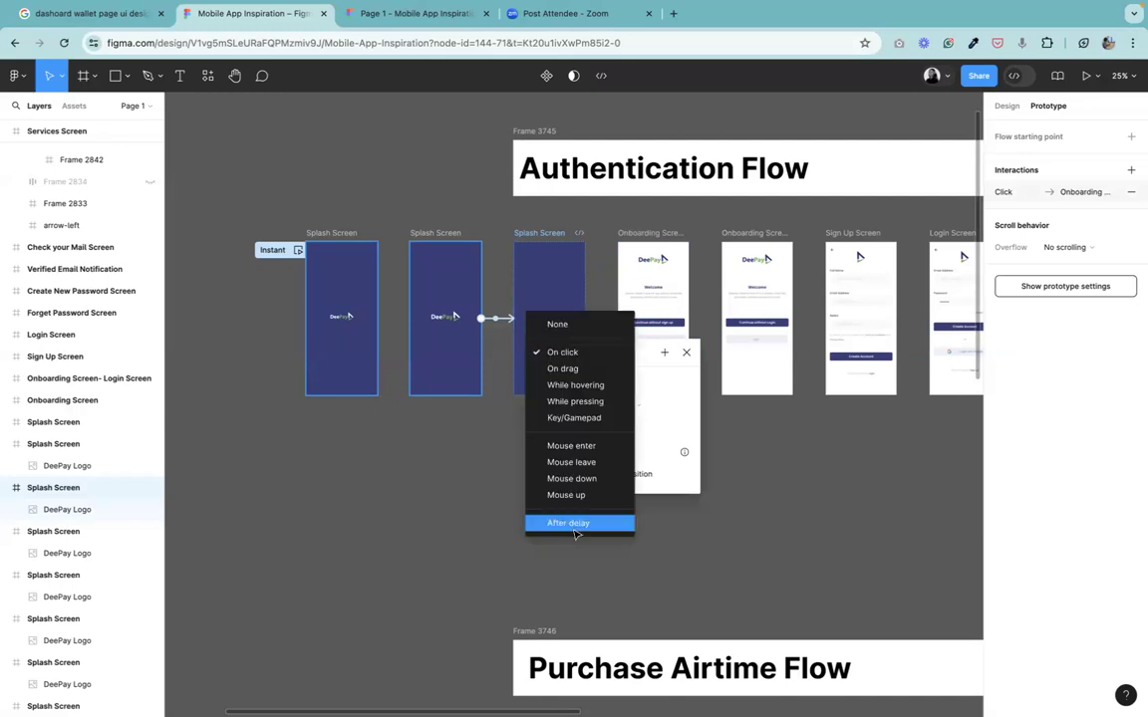
left_click(575, 523)
left_click(580, 375)
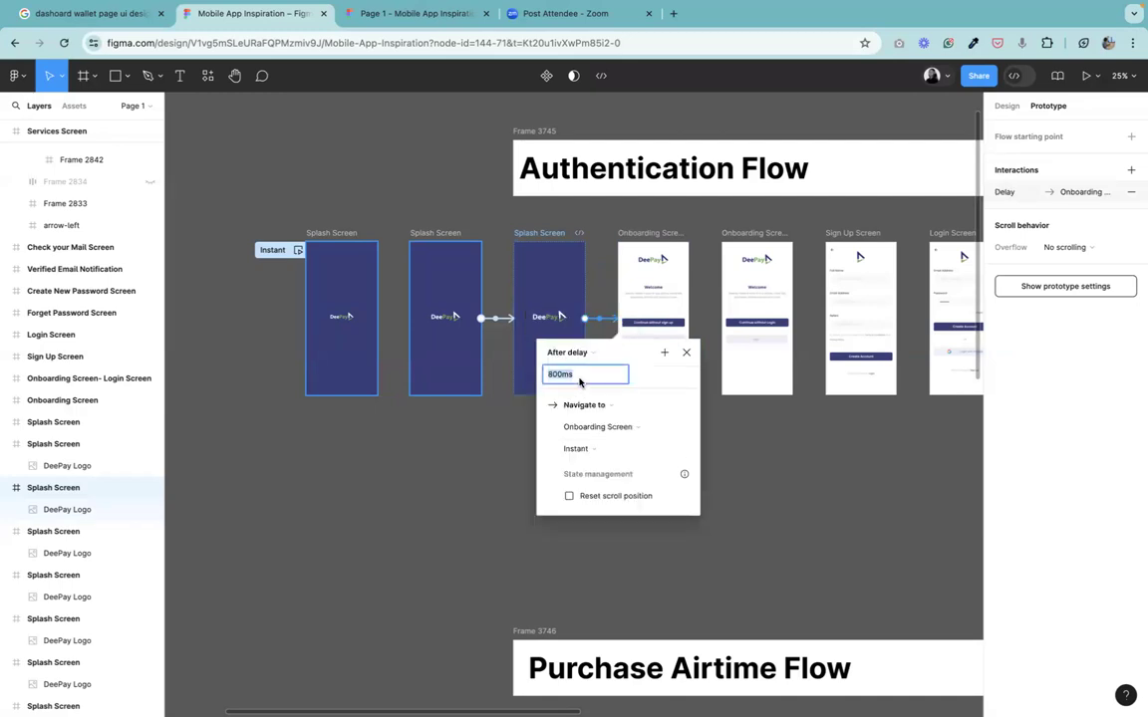
type("200")
key("Return")
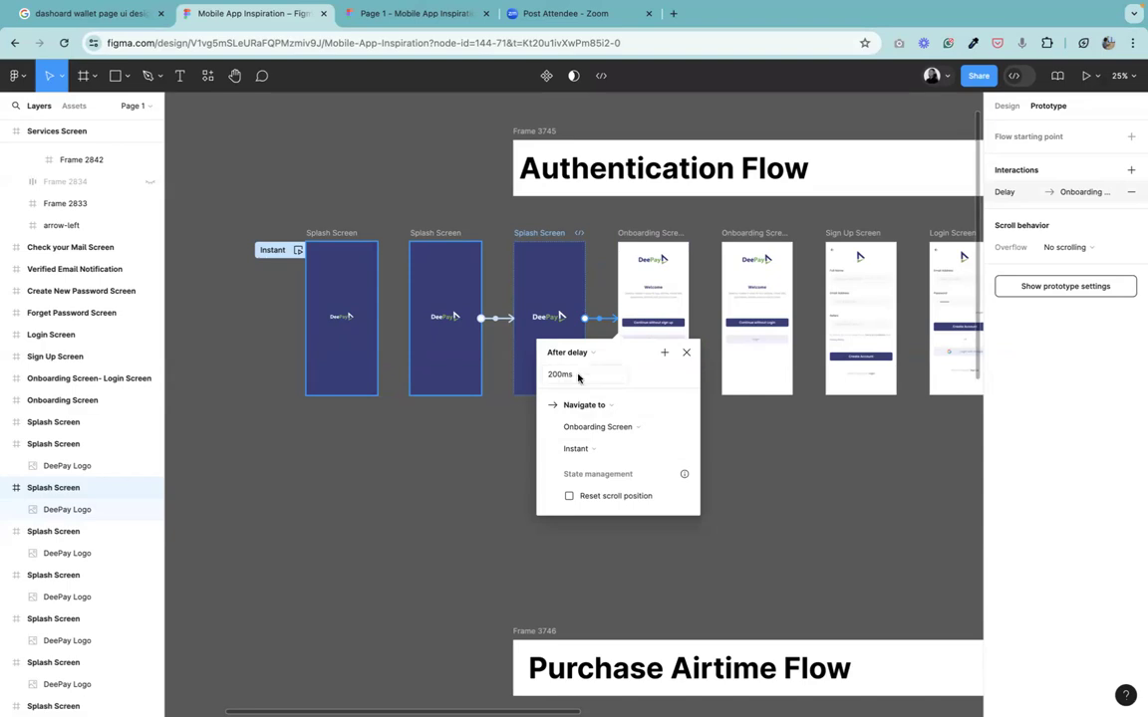
left_click(687, 352)
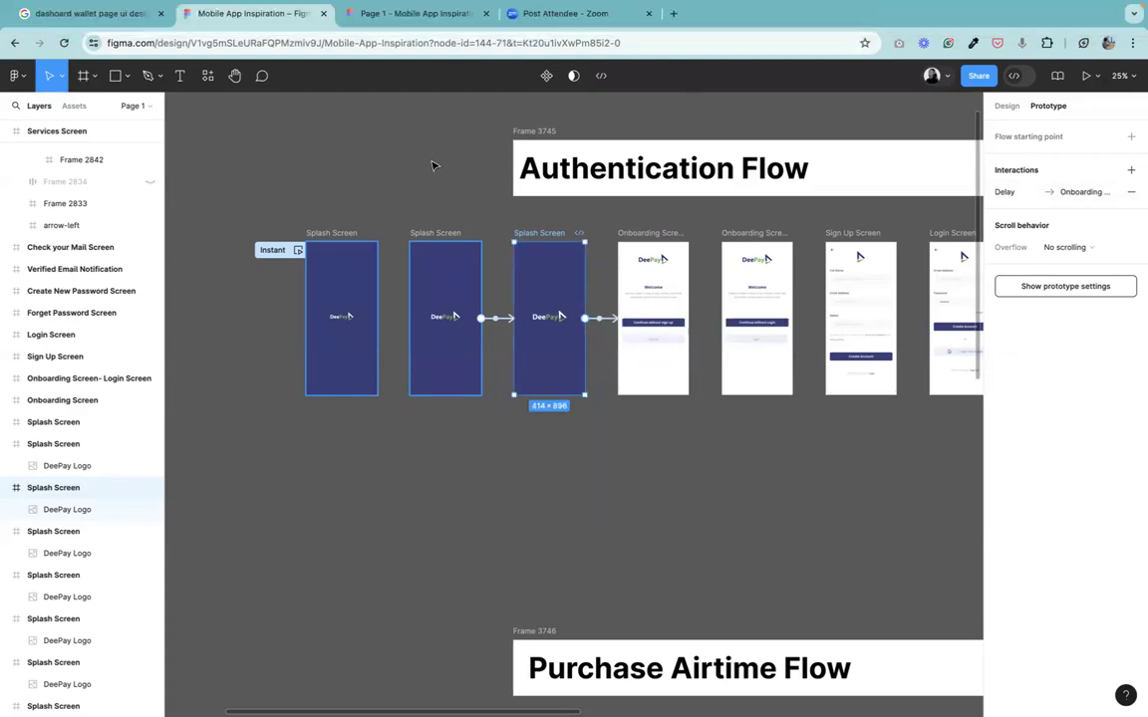
Link the Onboarding Screen's "Continue without sign up" button to the Sign Up Screen with an Instant on-click transition.
left_click(236, 80)
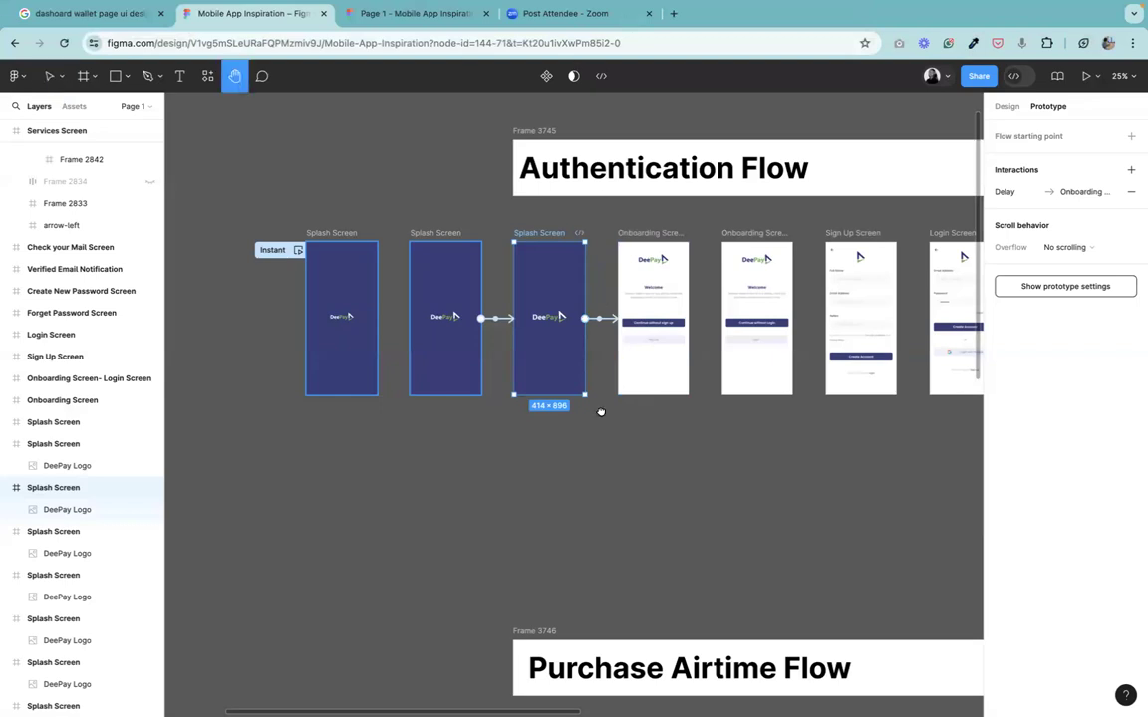
scroll(598, 415, "up", 5)
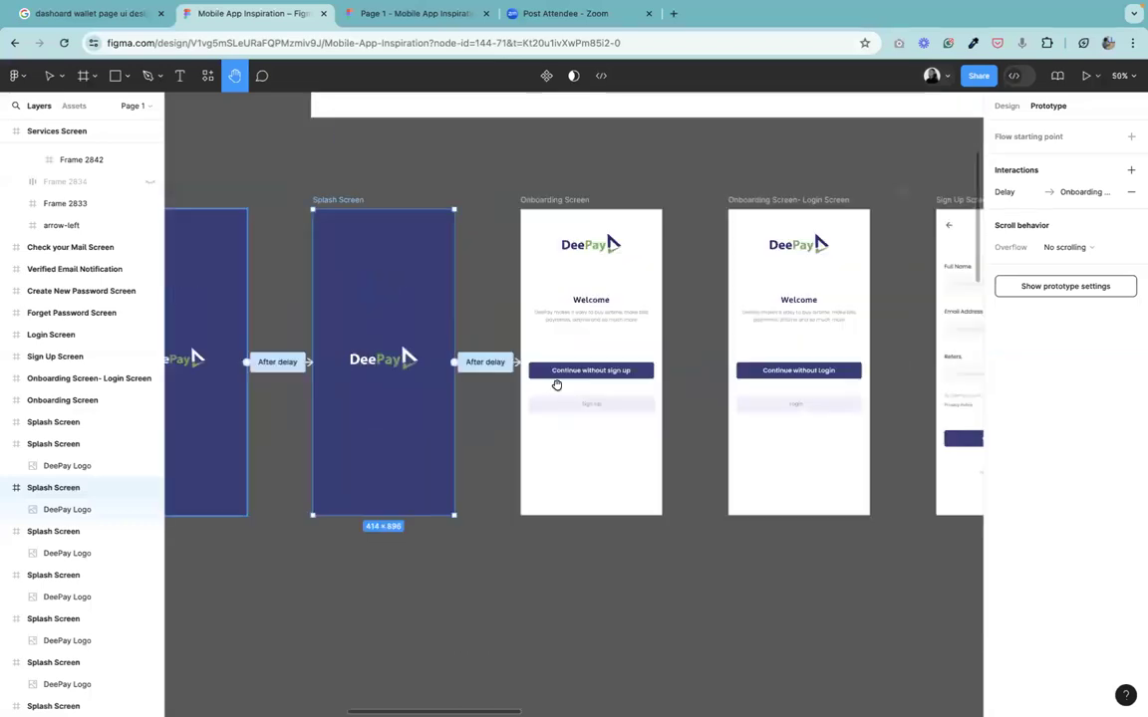
scroll(557, 385, "up", 1)
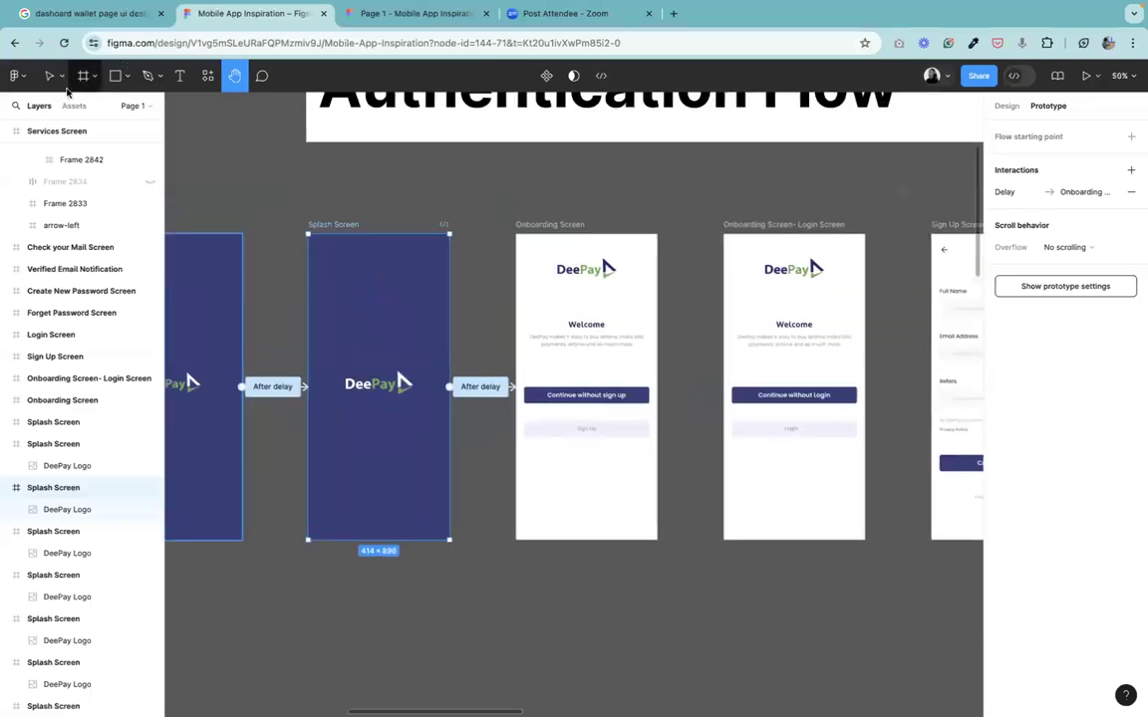
left_click(49, 75)
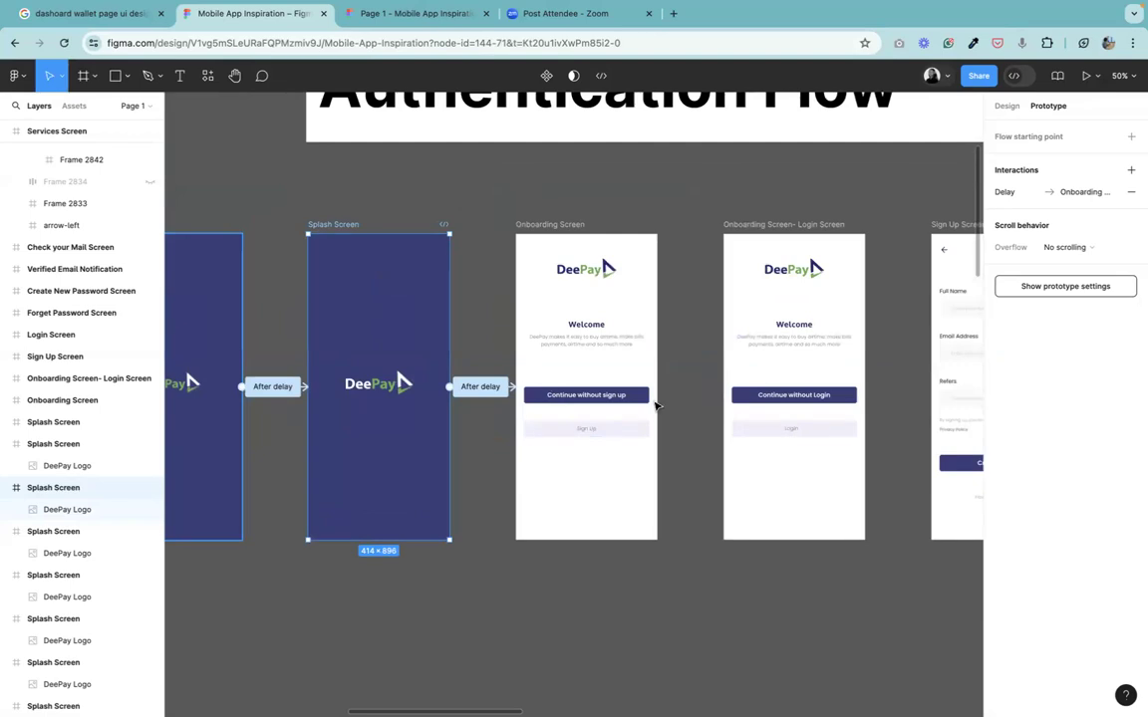
left_click(610, 398)
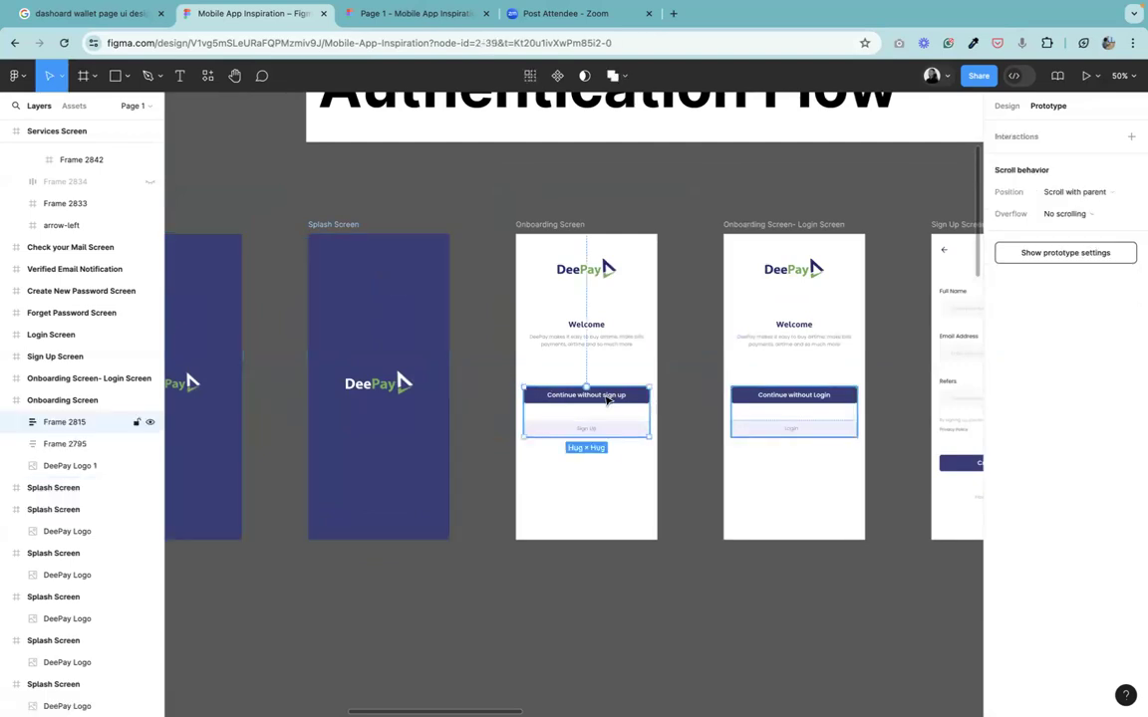
left_click(610, 398)
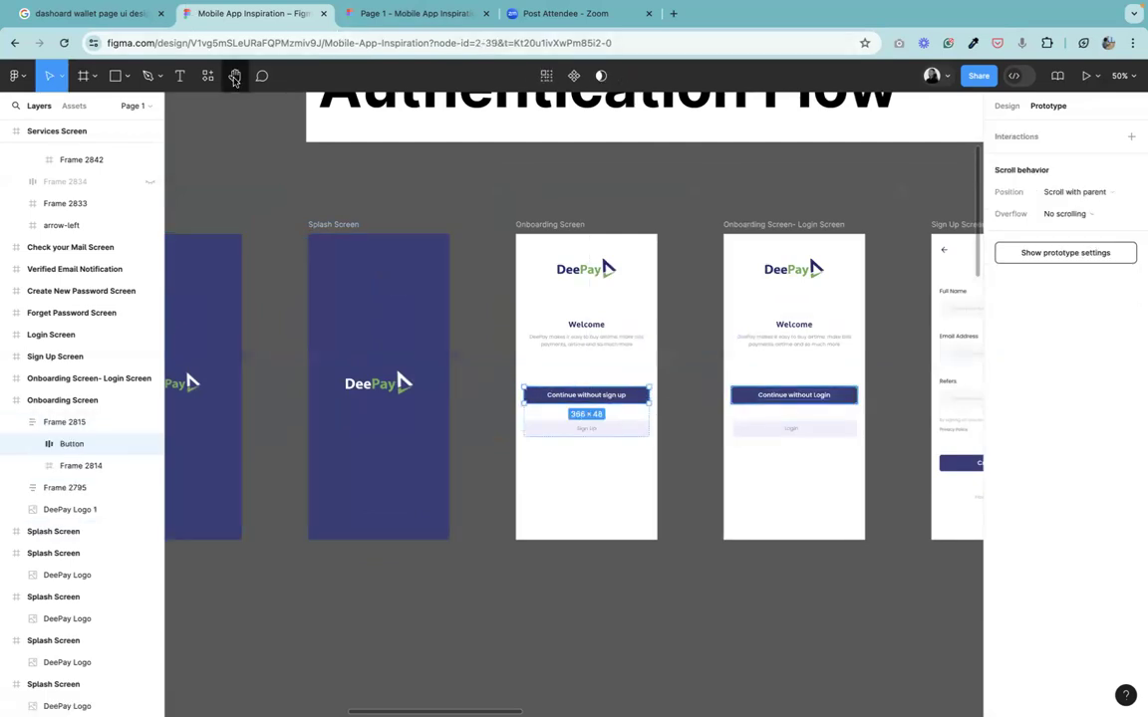
key("h")
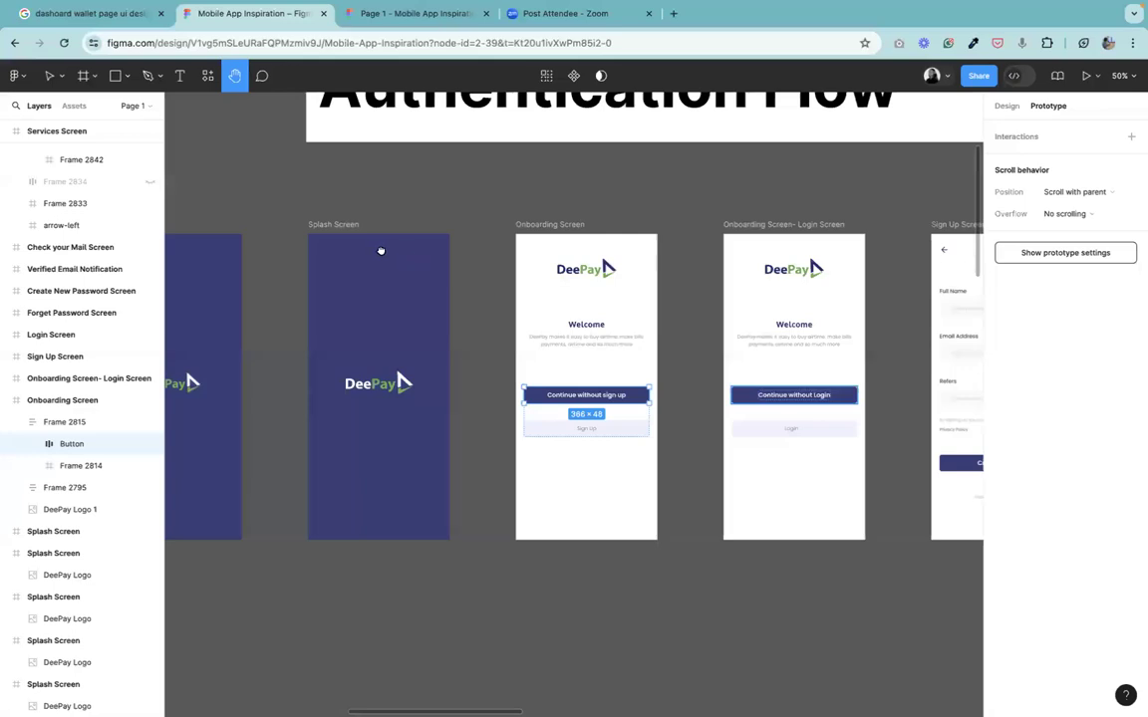
left_click_drag(380, 250, 206, 216)
key("v")
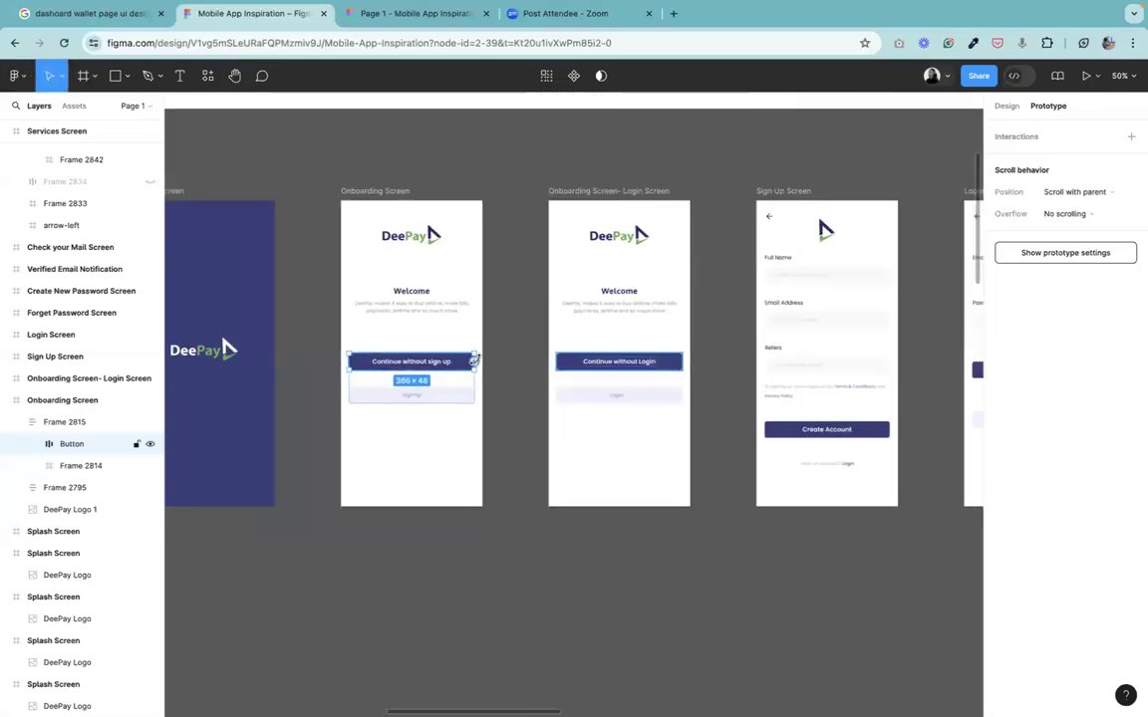
left_click_drag(475, 361, 843, 351)
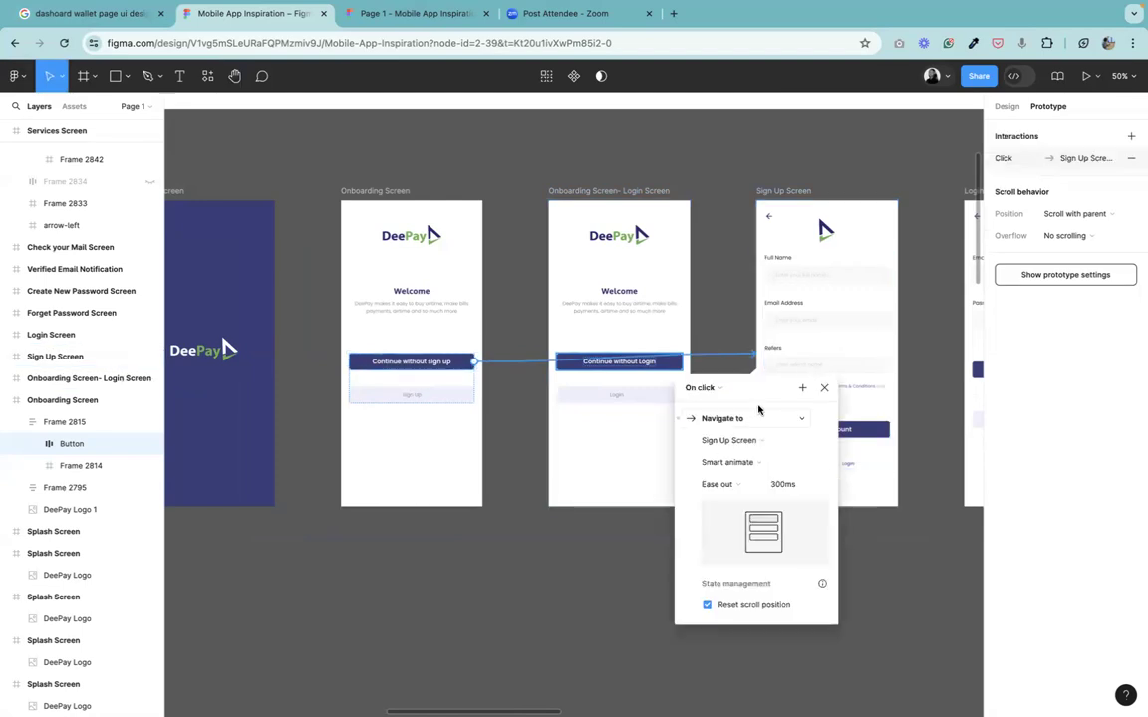
left_click(727, 484)
left_click(699, 485)
left_click(766, 464)
left_click(776, 431)
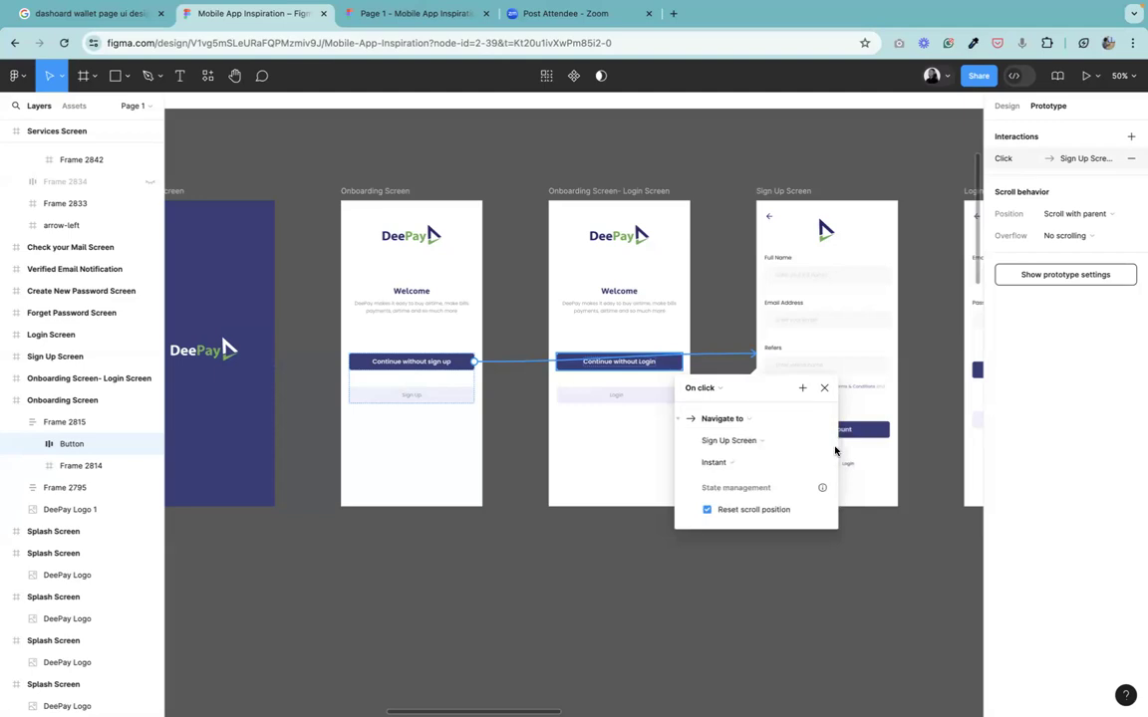
left_click(824, 389)
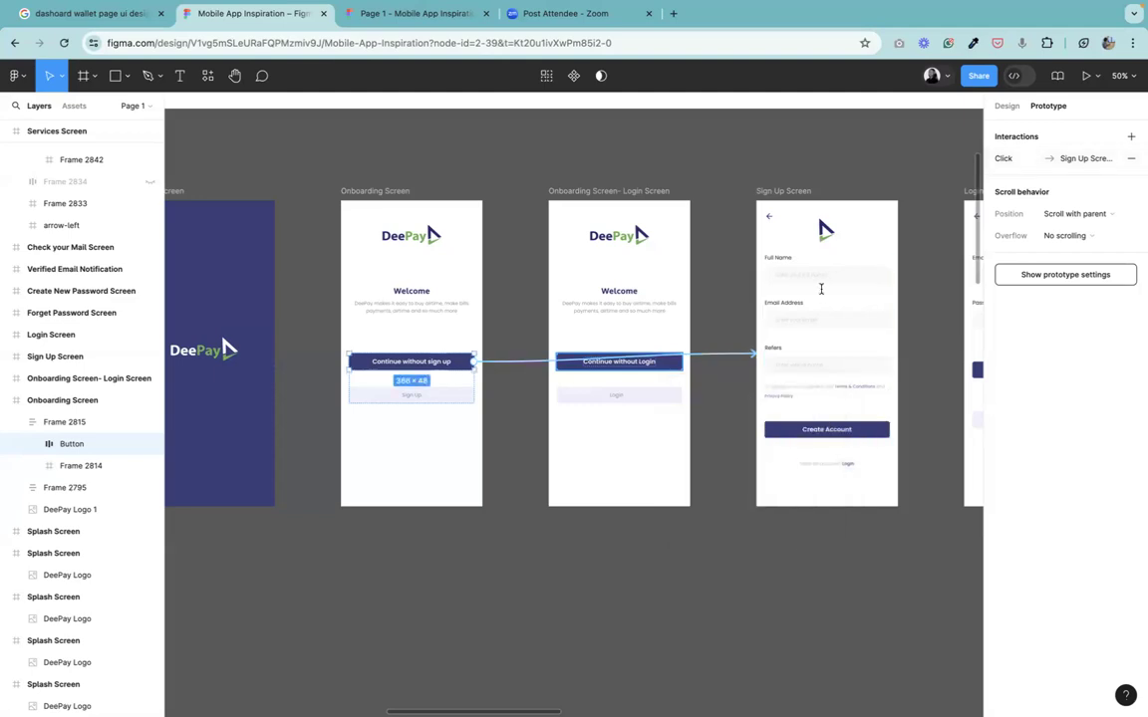
left_click(957, 9)
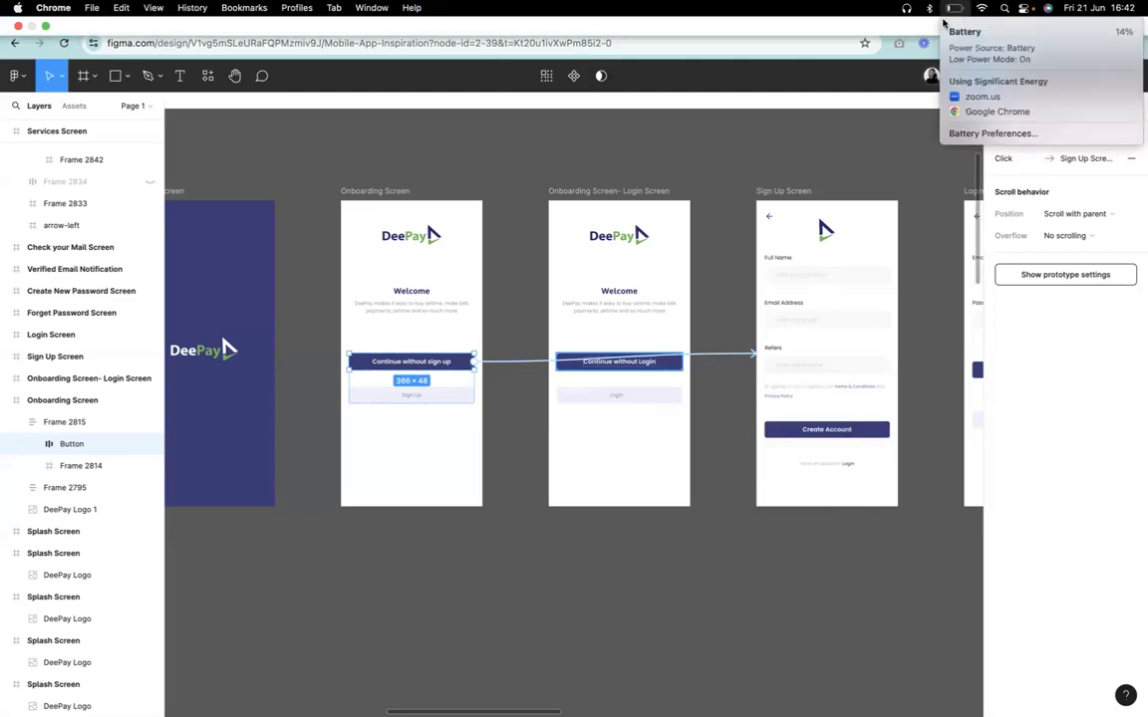
left_click(799, 146)
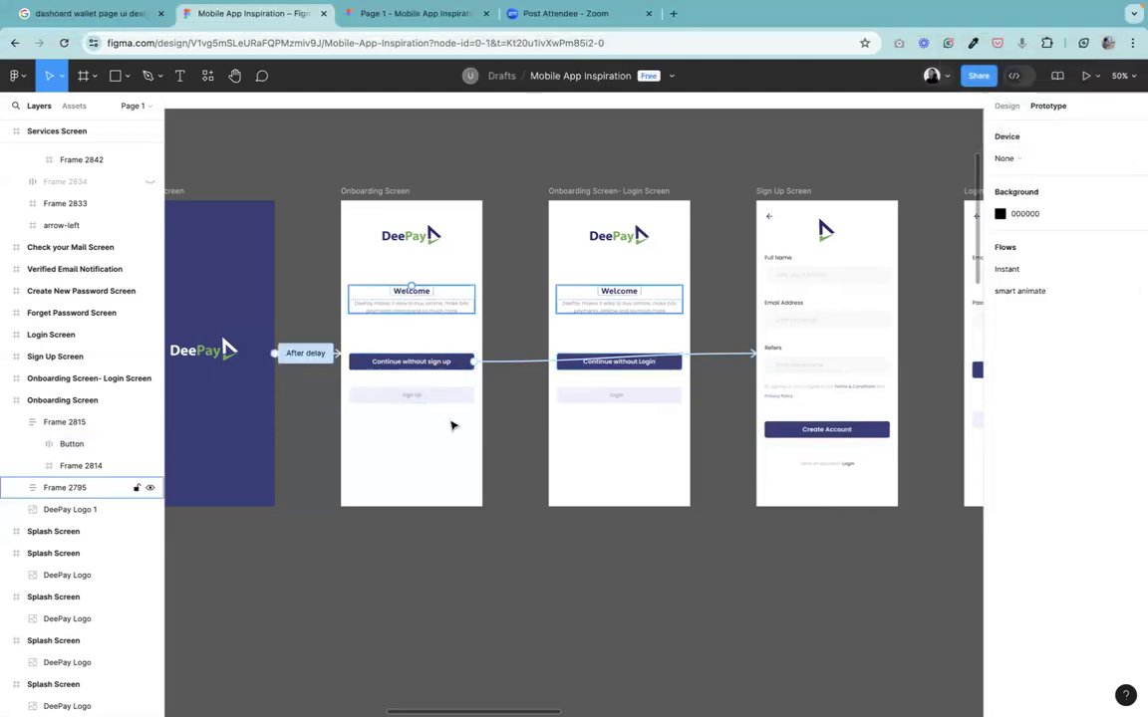
Pan across the Authentication Flow to examine the Sign Up, Login and Forget Password screens.
left_click(235, 75)
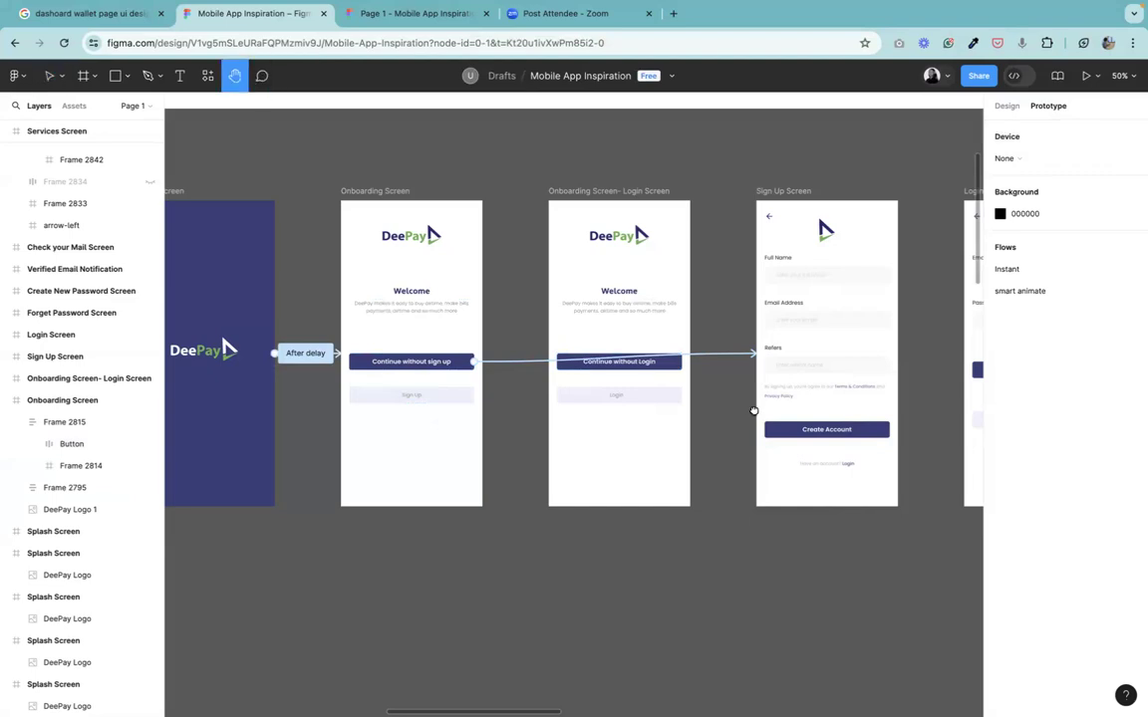
scroll(505, 392, "right", 5)
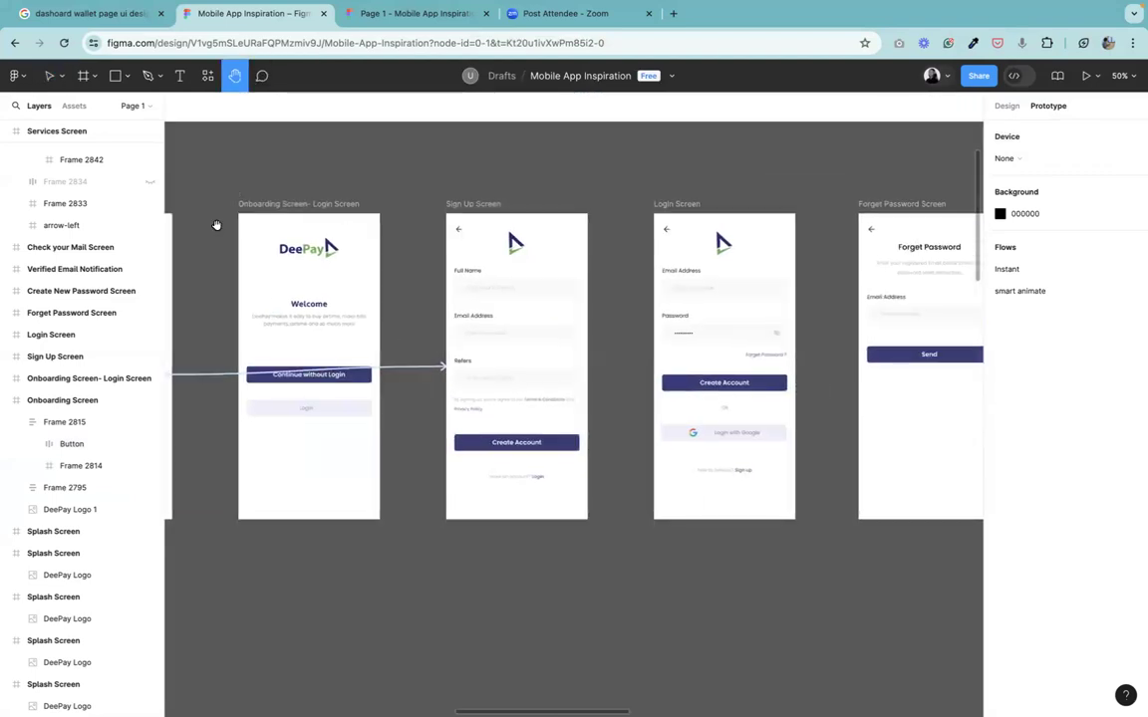
left_click(46, 79)
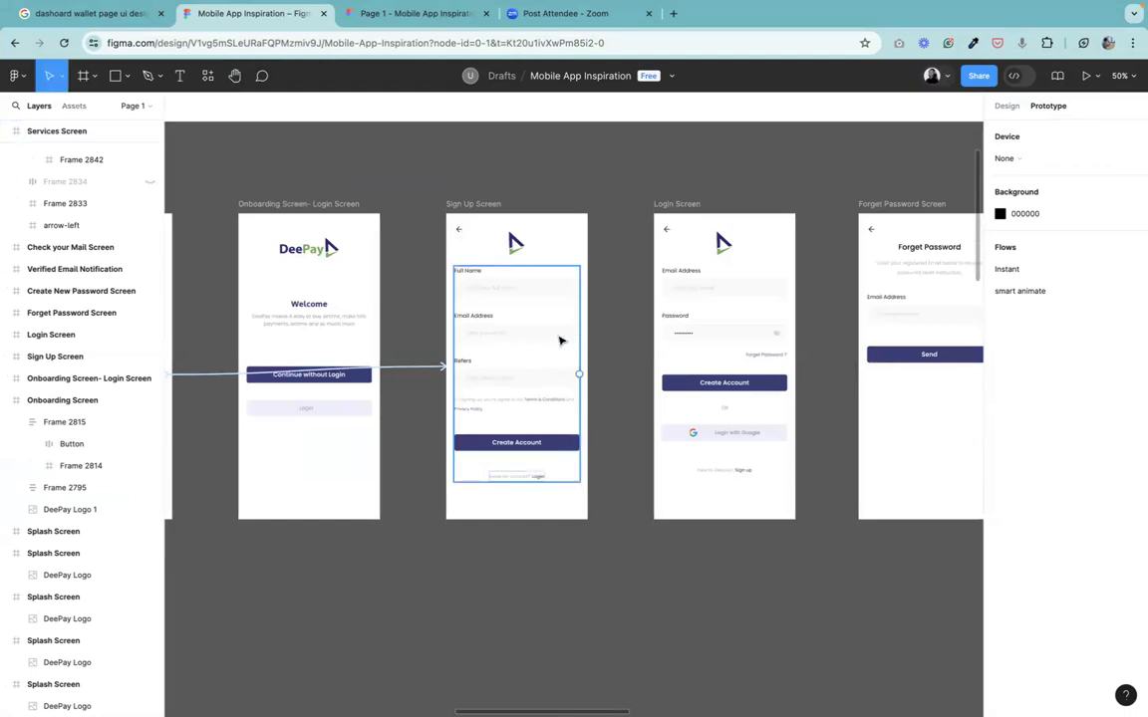
left_click(546, 339)
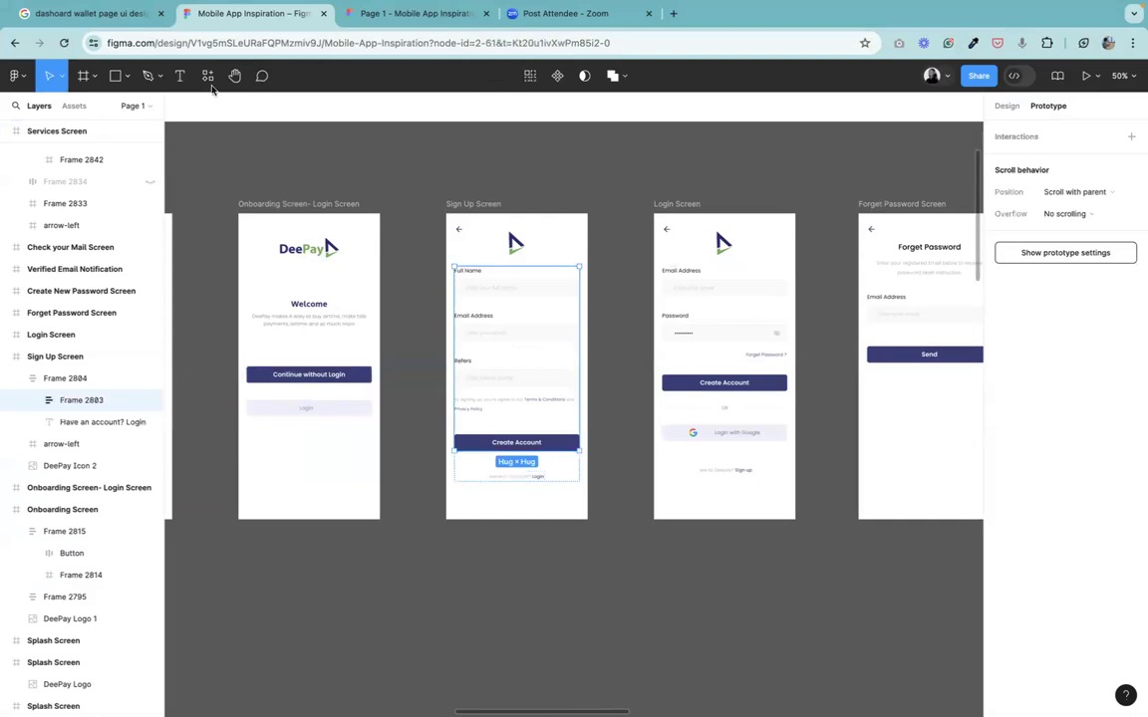
left_click(234, 76)
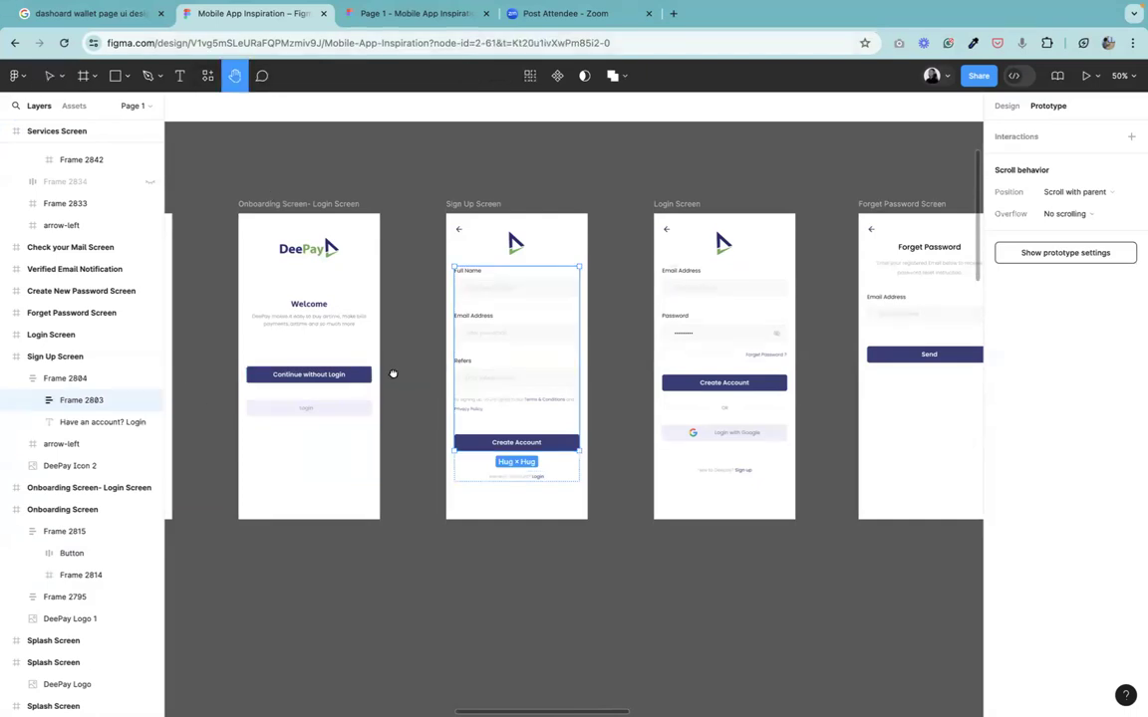
scroll(394, 373, "left", 4)
scroll(394, 373, "down", 1)
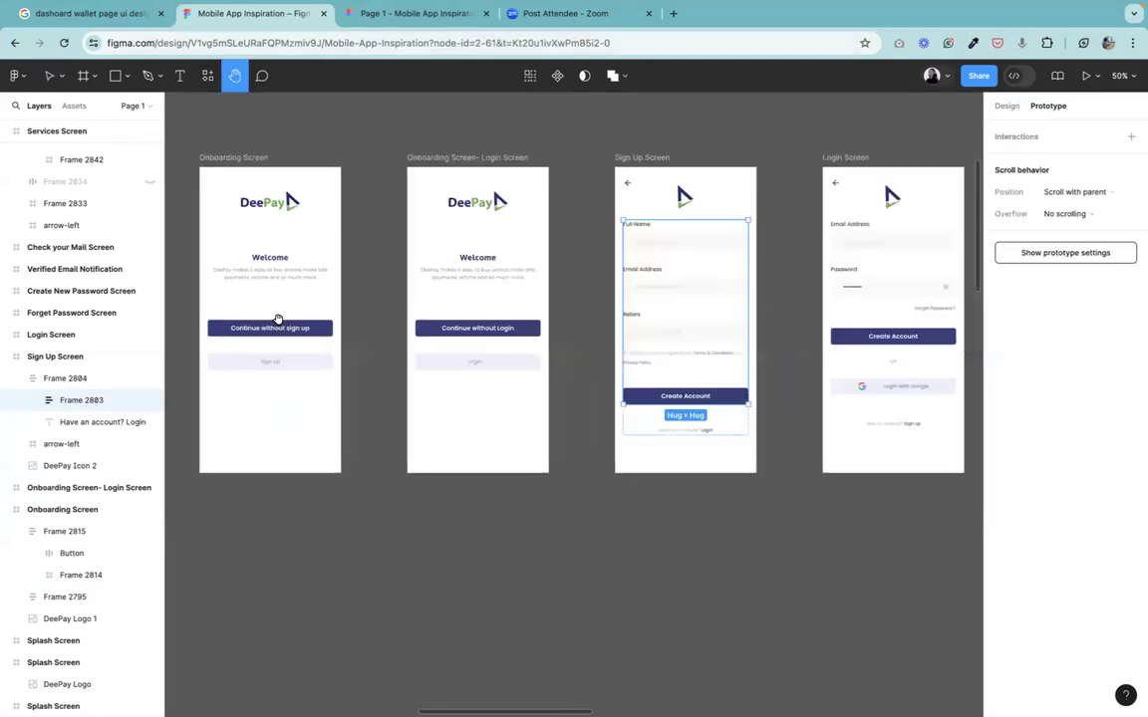
left_click(47, 77)
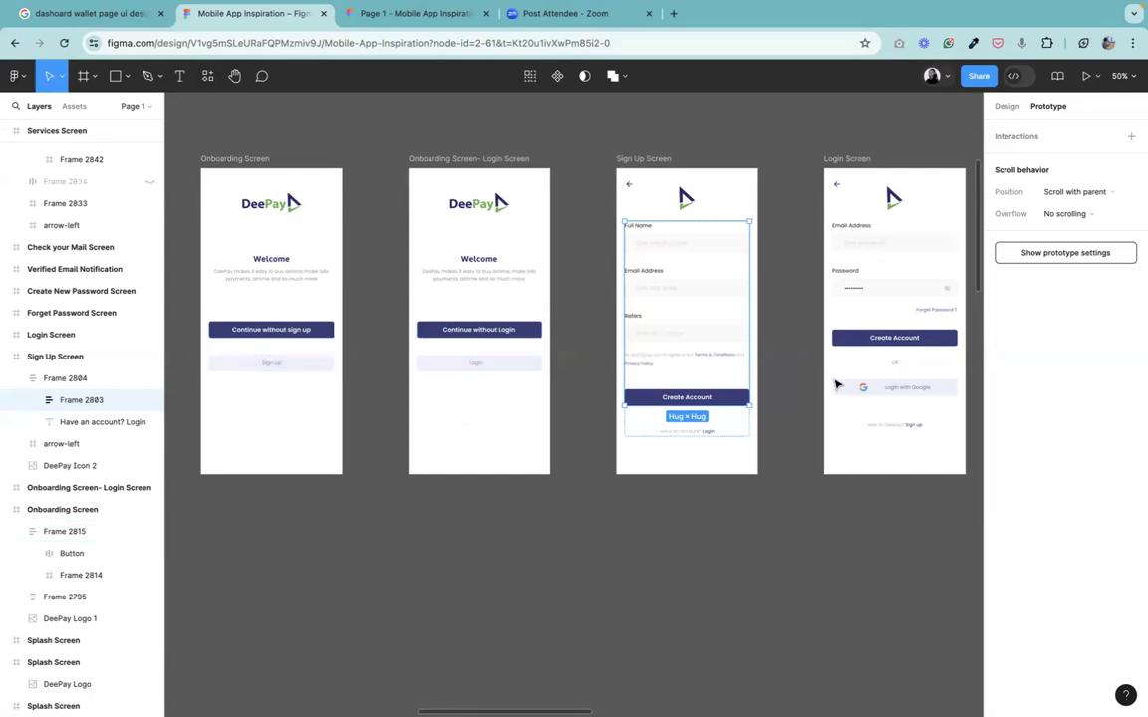
Delete the connection from the Onboarding Screen's "Continue without sign up" button to the Sign Up Screen.
left_click(809, 167)
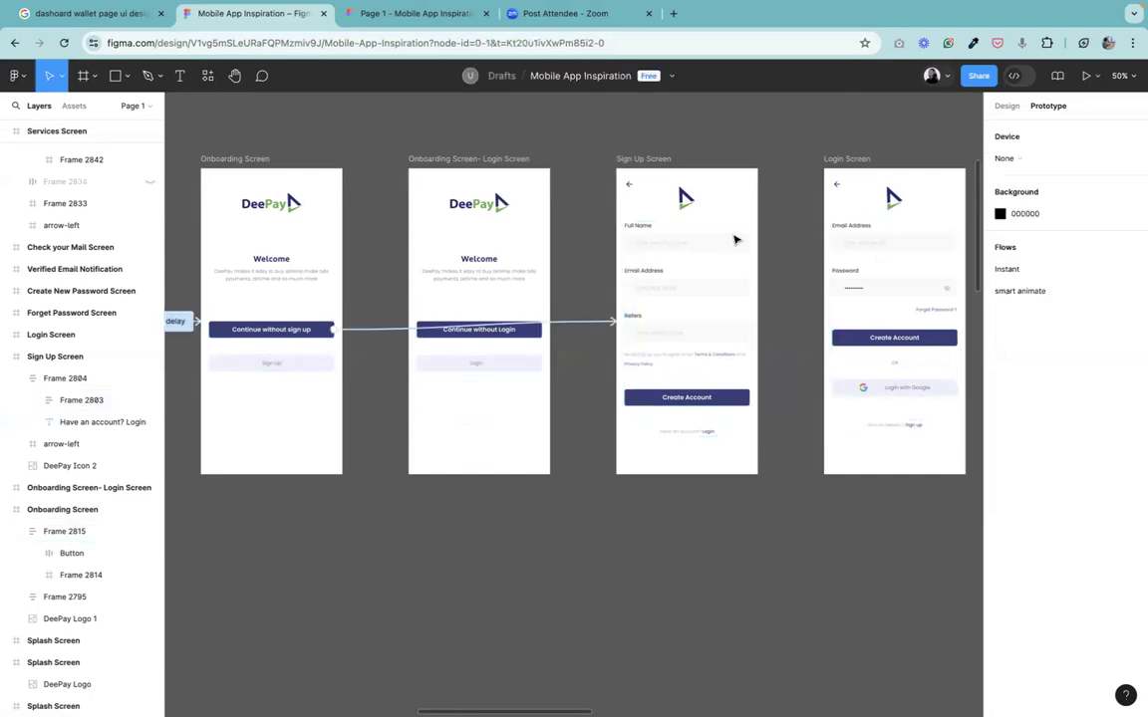
left_click(591, 324)
key("Delete")
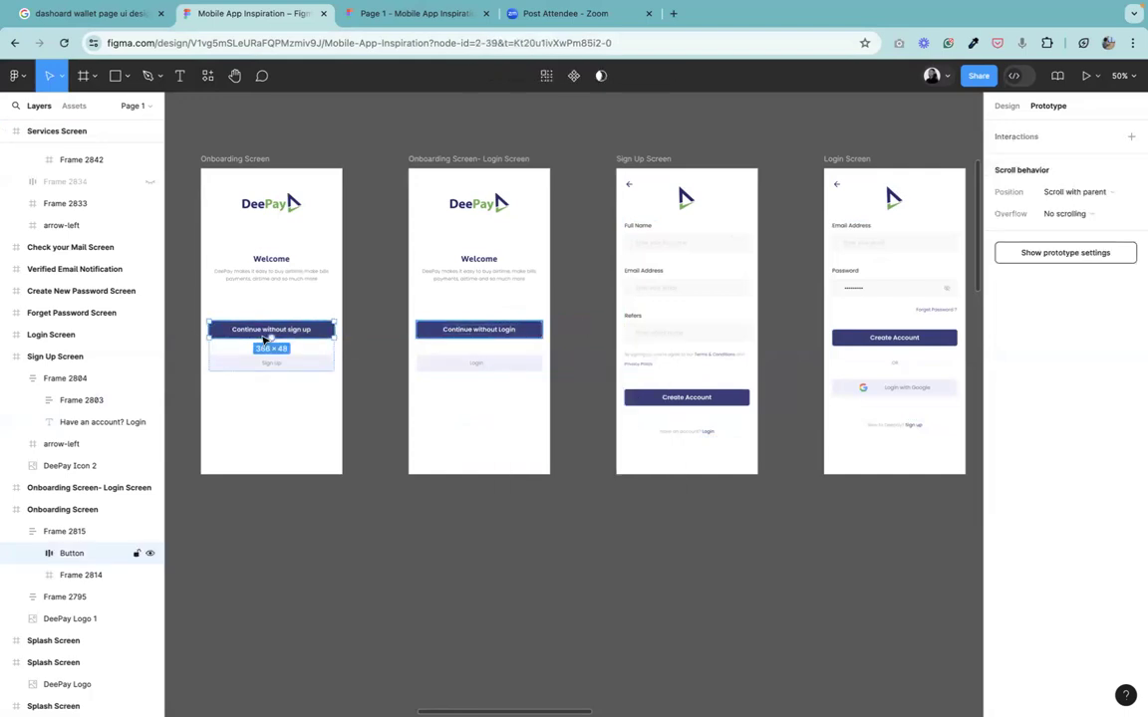
Link the "Continue without sign up" button to the Services Screen in the Purchase Airtime Flow with an on-click Navigate to.
scroll(264, 339, "down", 5)
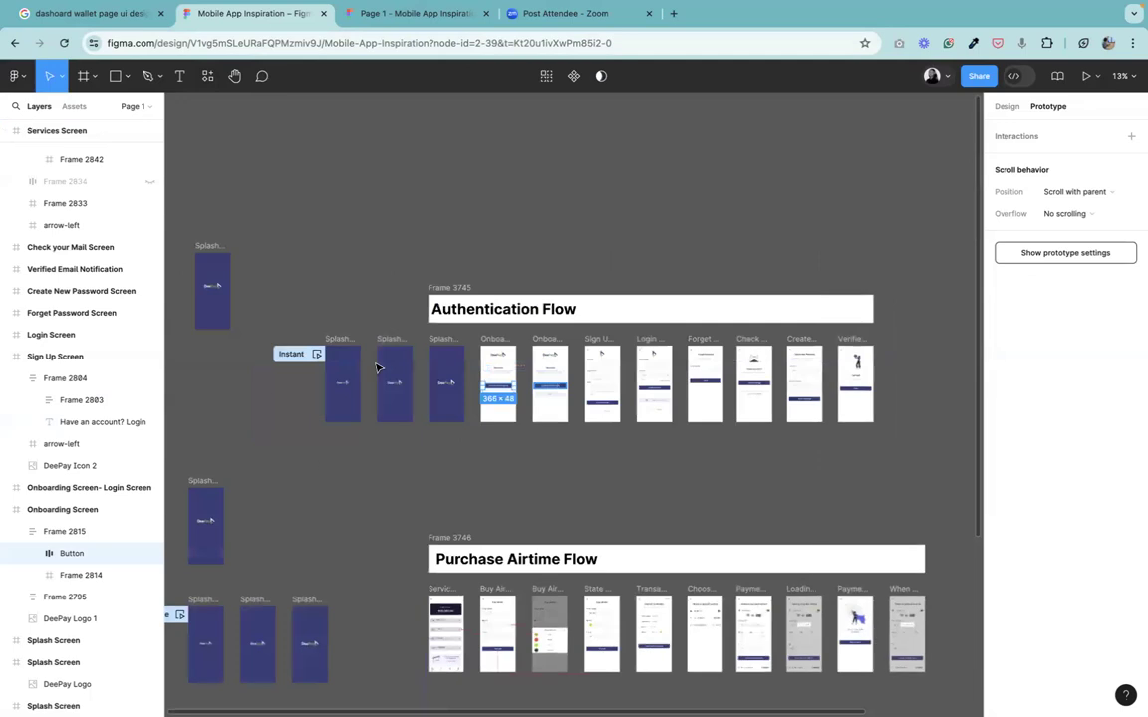
left_click_drag(499, 387, 444, 616)
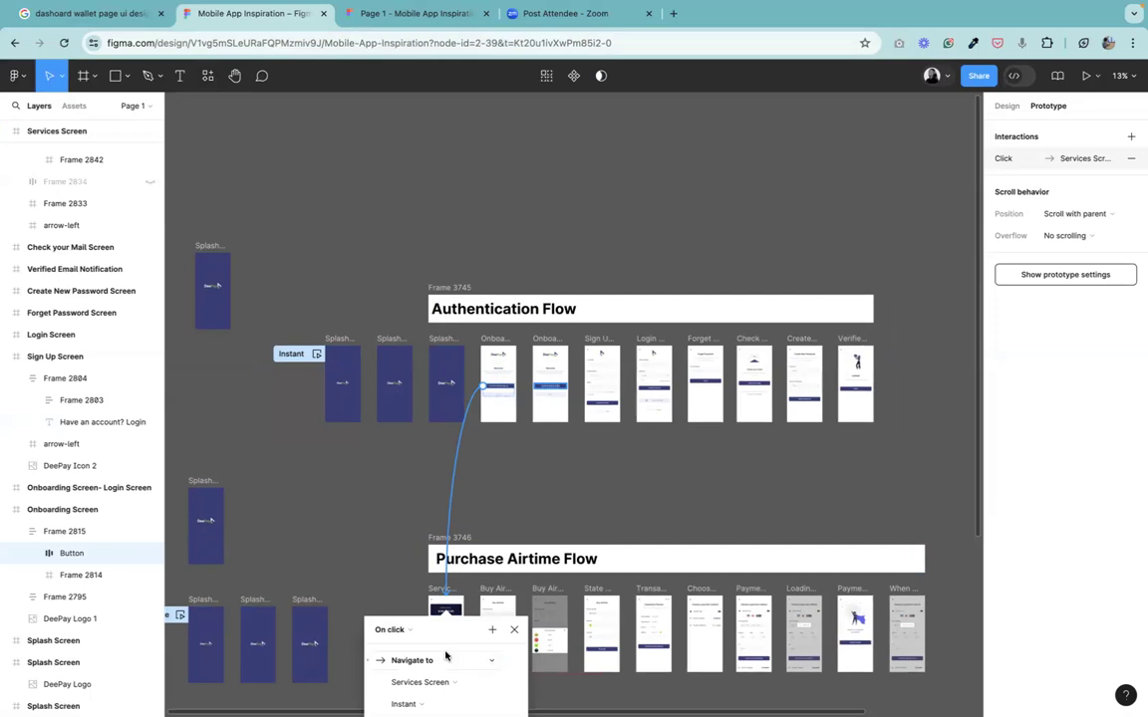
left_click_drag(467, 634, 363, 499)
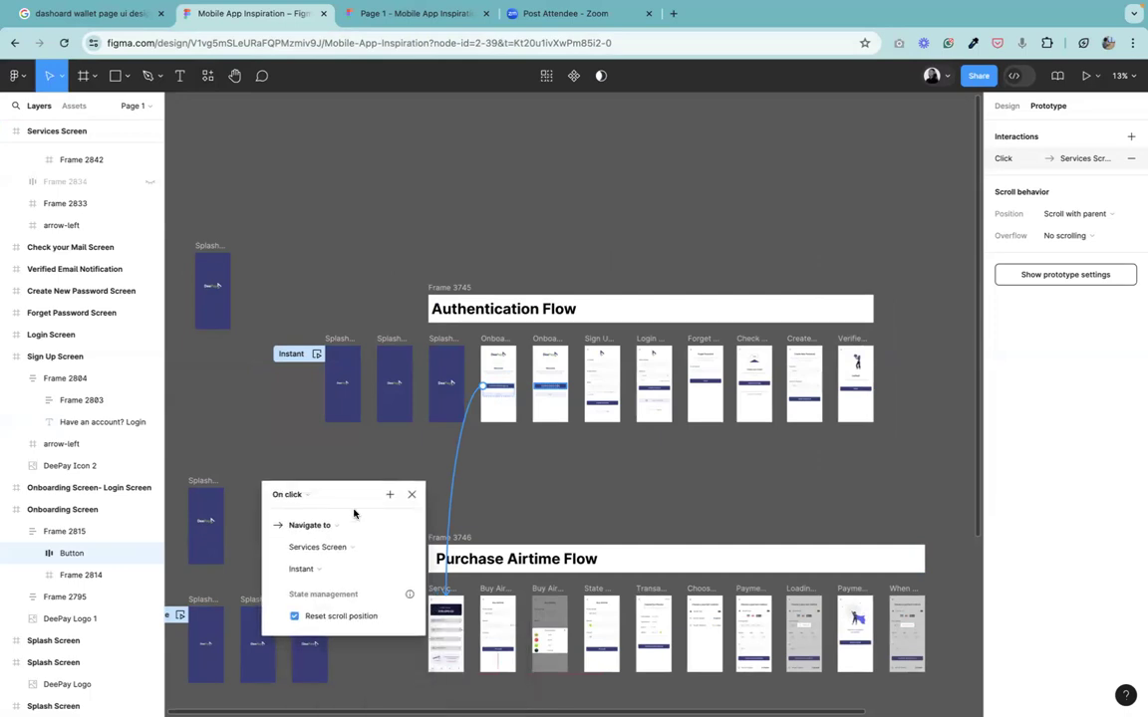
left_click(412, 494)
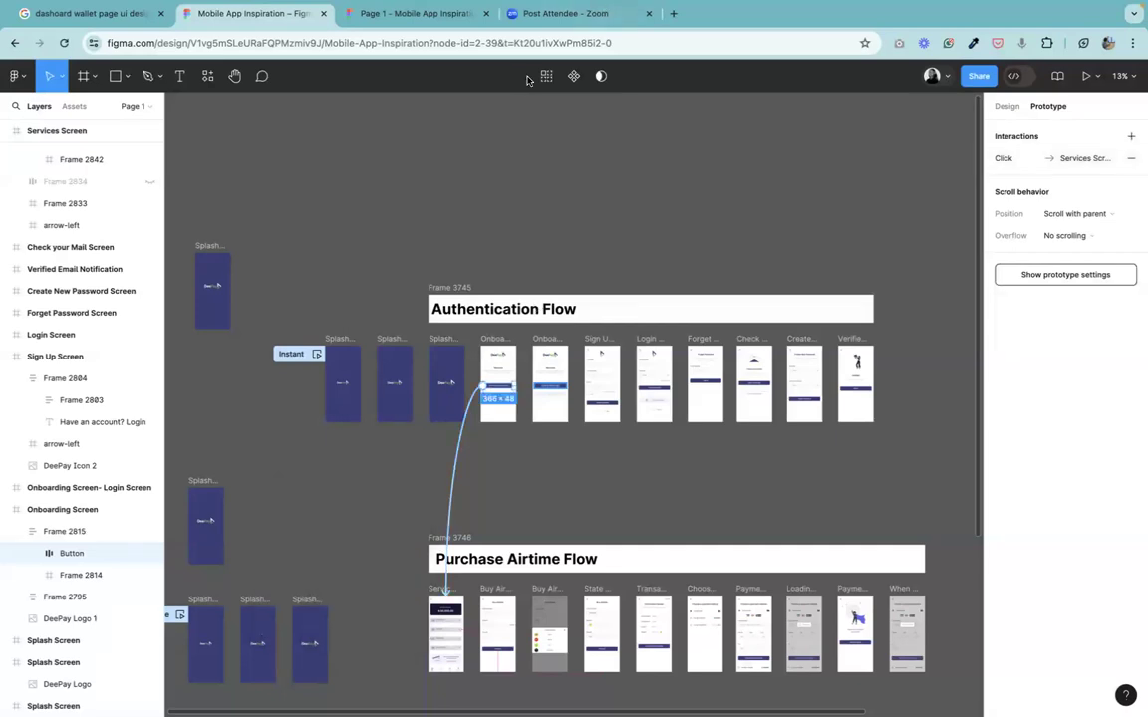
Link the Onboarding Screen's Sign Up button to the Sign Up Screen with an Instant on-click Navigate to.
scroll(541, 452, "up", 10)
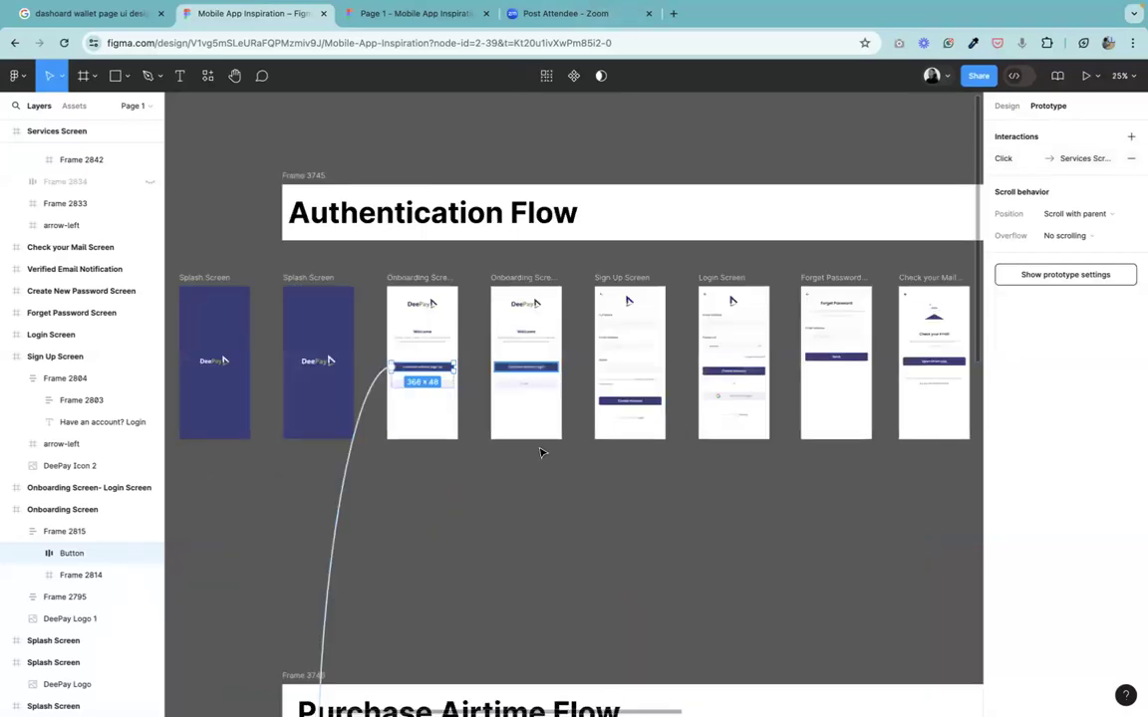
left_click(285, 373)
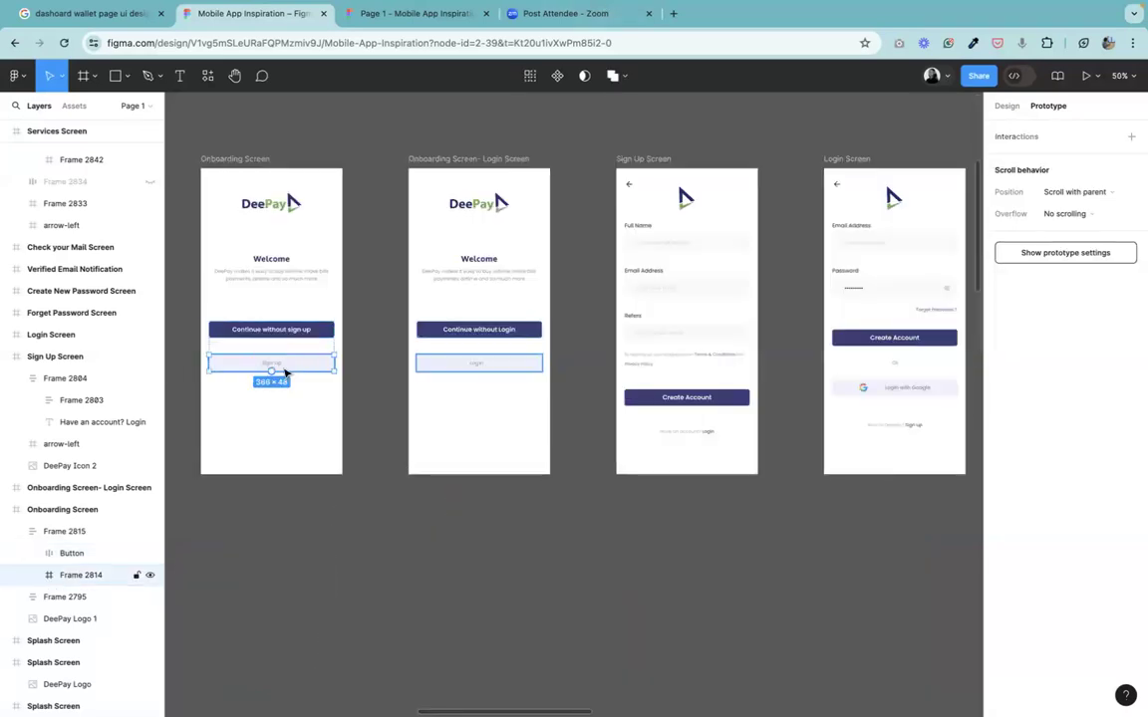
left_click_drag(335, 365, 655, 408)
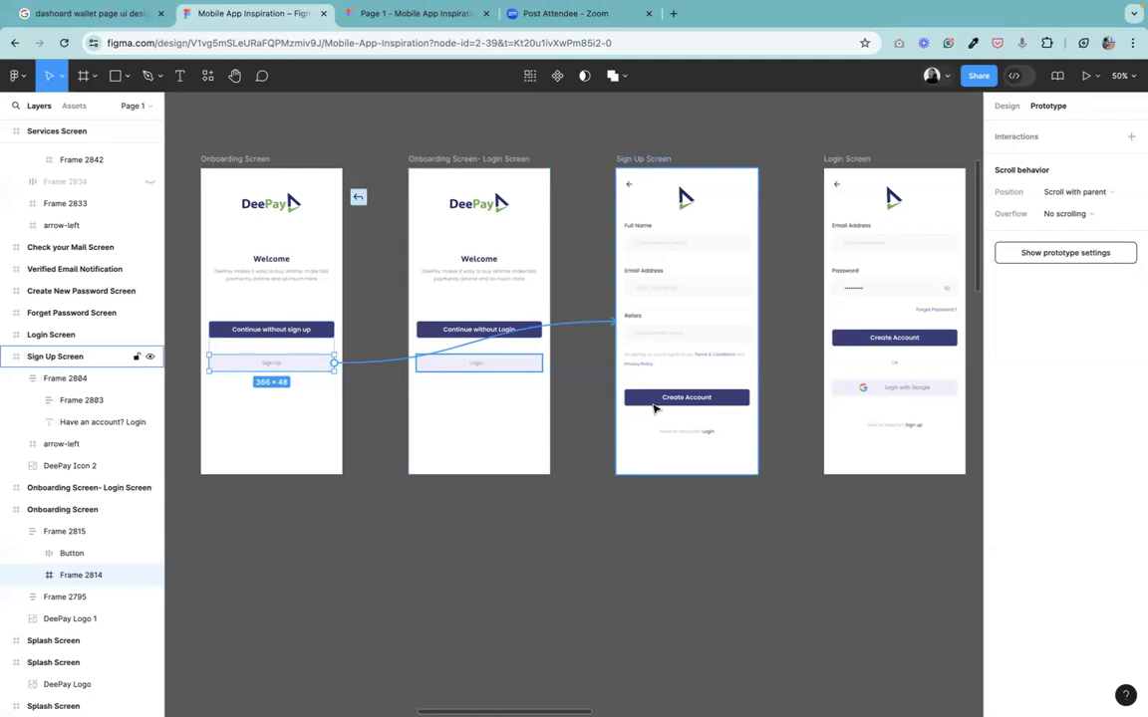
left_click_drag(655, 409, 695, 438)
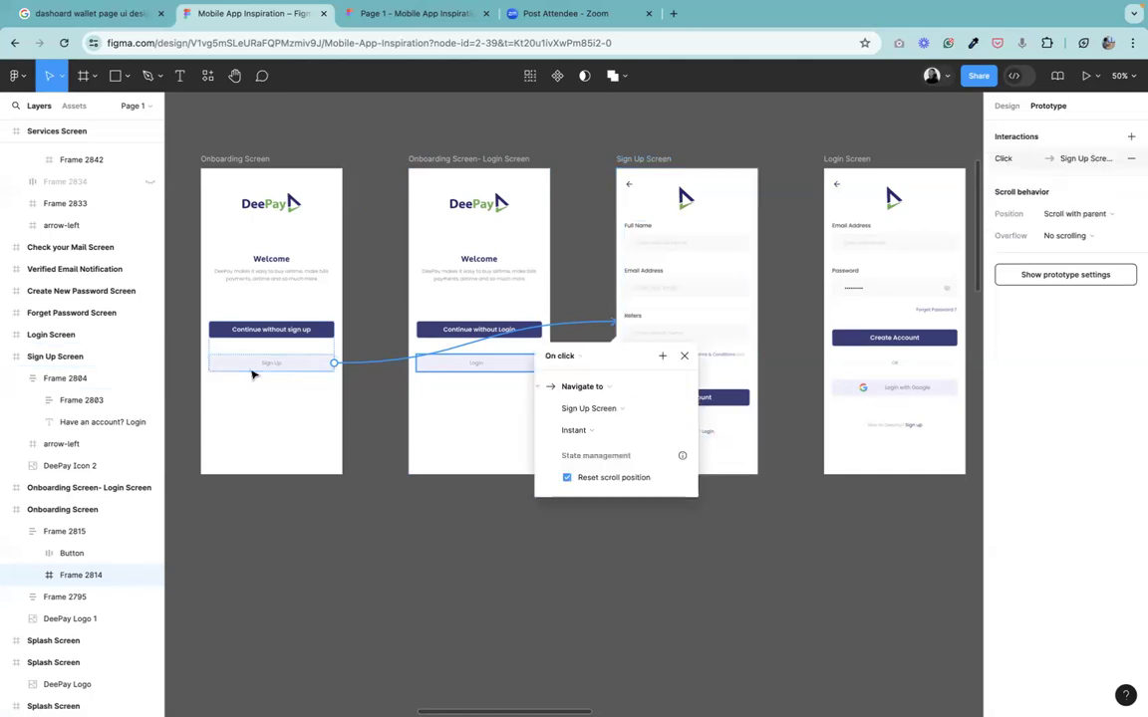
left_click(498, 369)
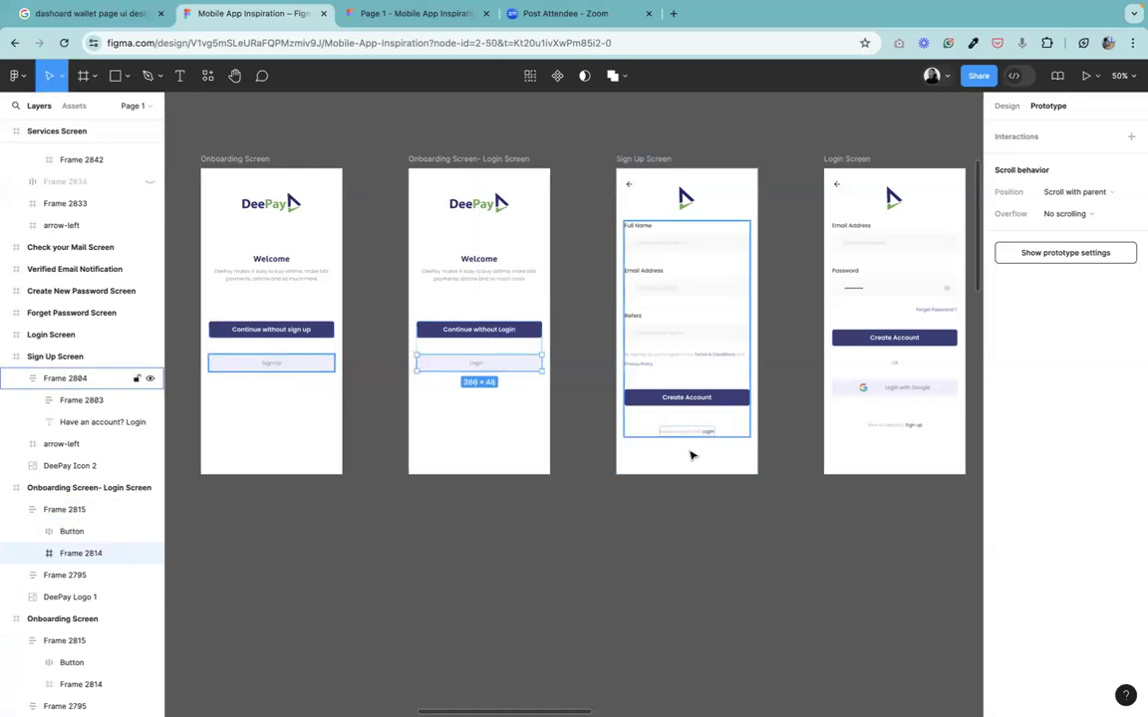
Select the Sign Up Screen's "Have an account? Login" text and pan and zoom to review the Authentication Flow connections.
left_click(702, 436)
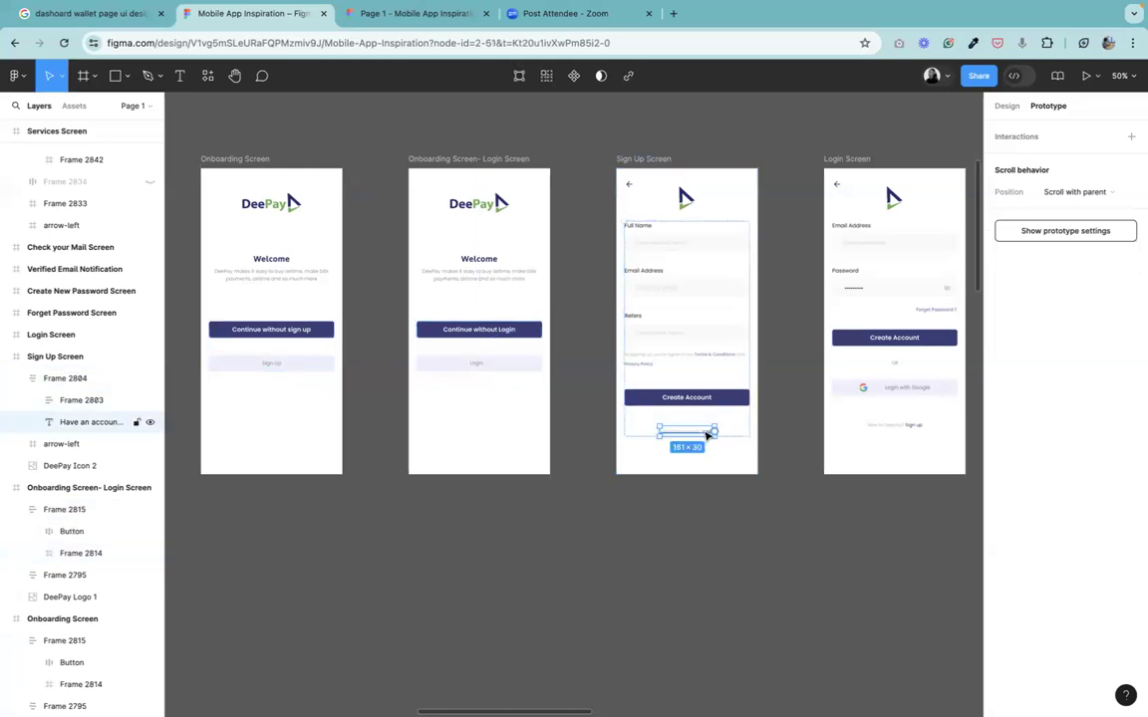
left_click(235, 77)
scroll(632, 386, "right", 1)
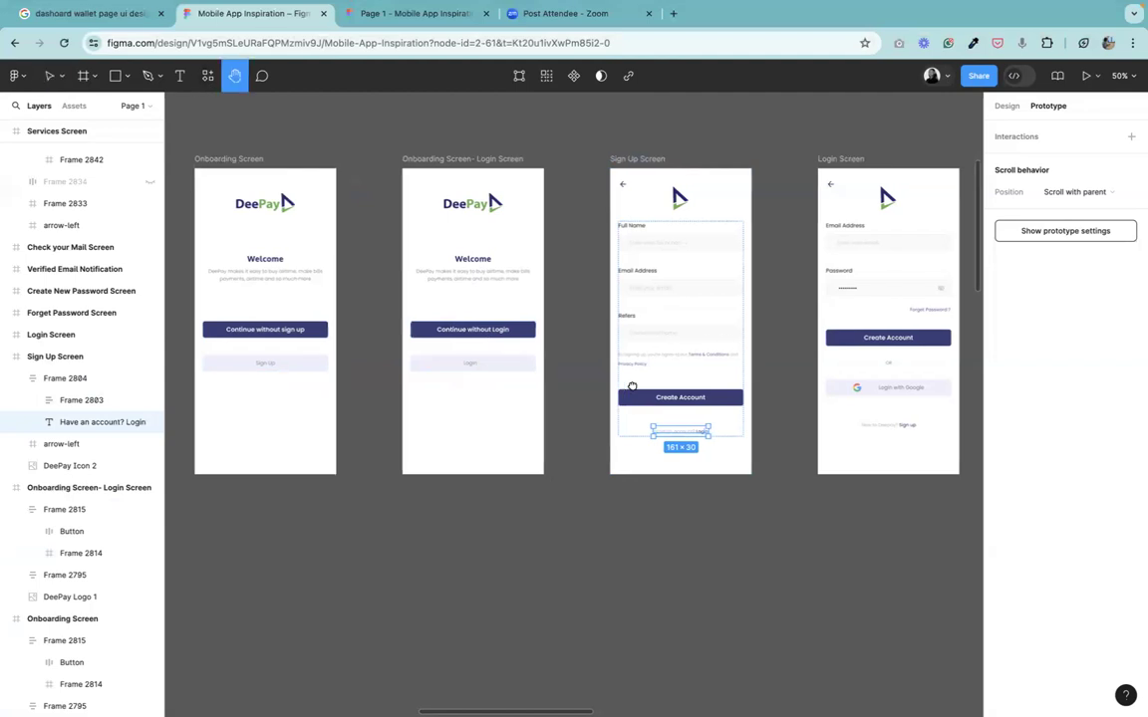
scroll(632, 386, "right", 3)
scroll(632, 386, "up", 2)
key("shift+0")
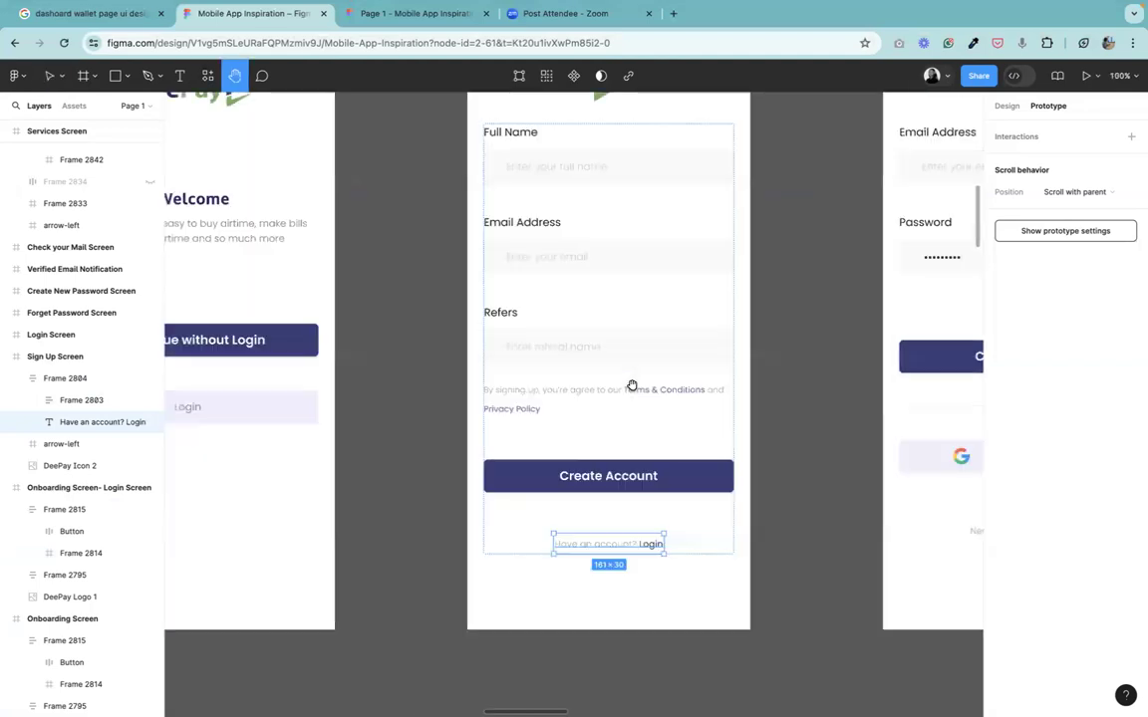
left_click_drag(372, 377, 535, 465)
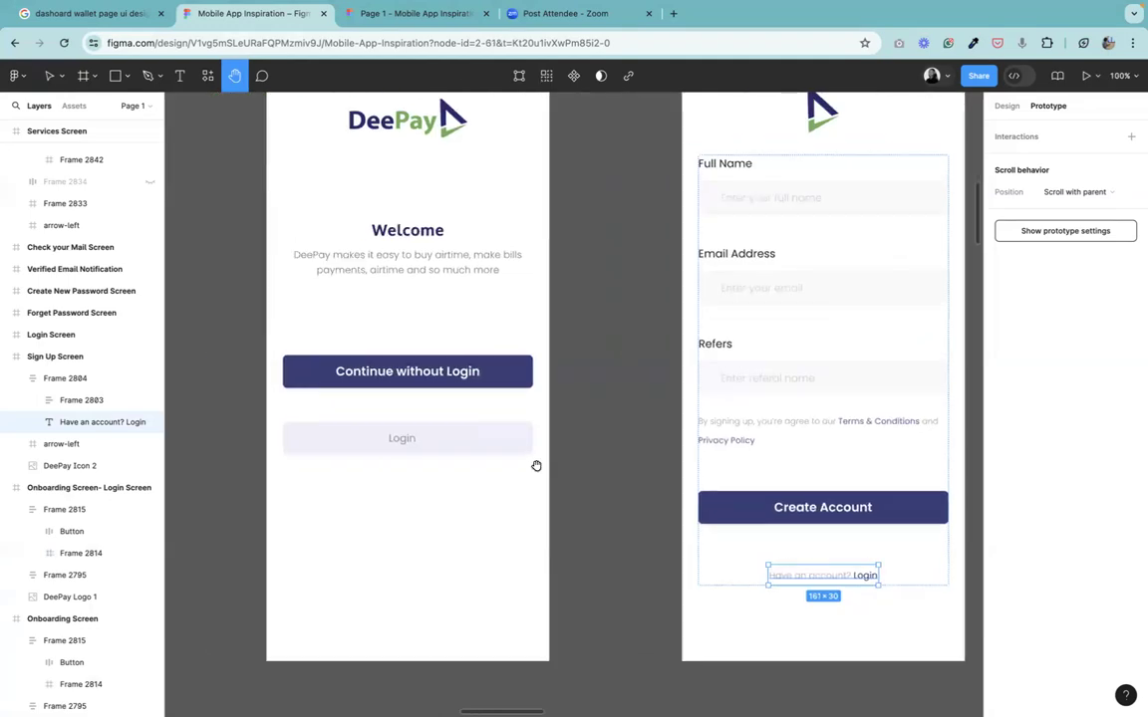
key("super+minus")
left_click_drag(499, 372, 536, 359)
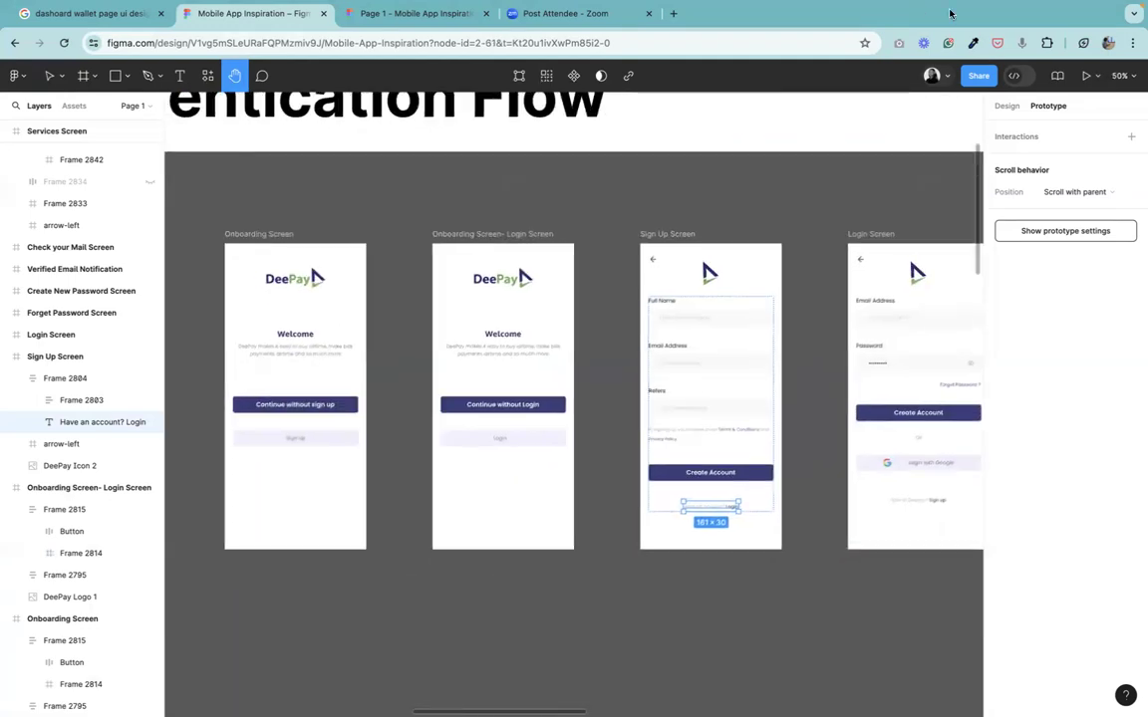
mouse_move(960, 25)
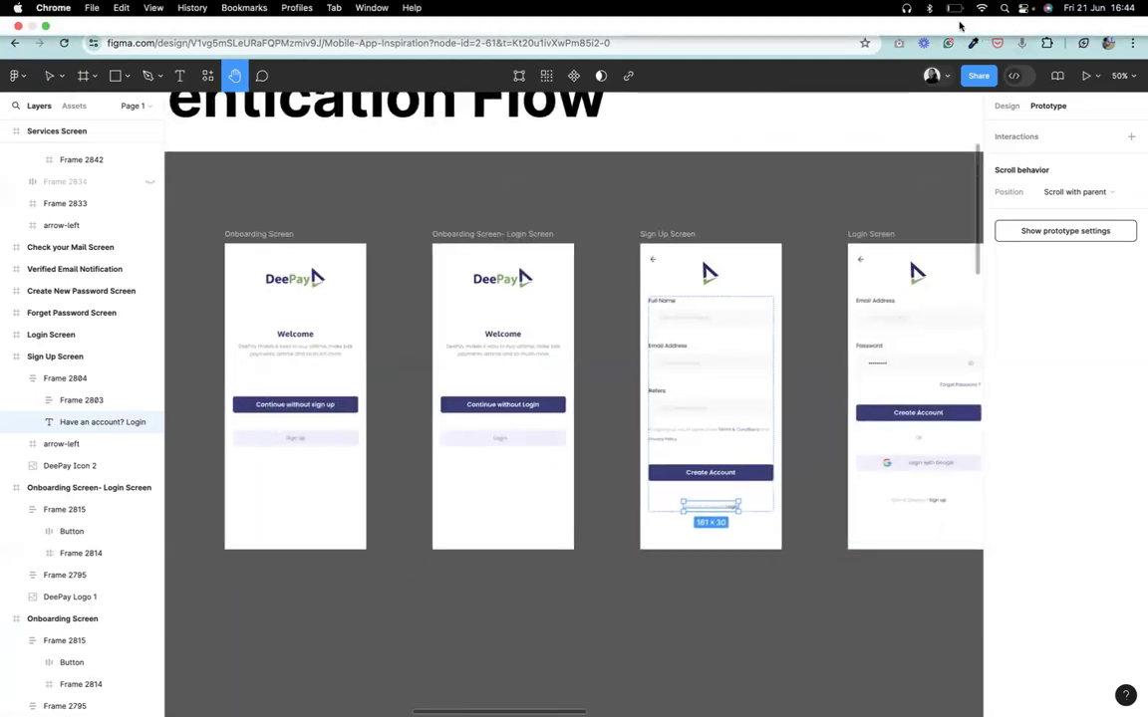
left_click(955, 10)
left_click(526, 243)
left_click_drag(649, 278, 823, 204)
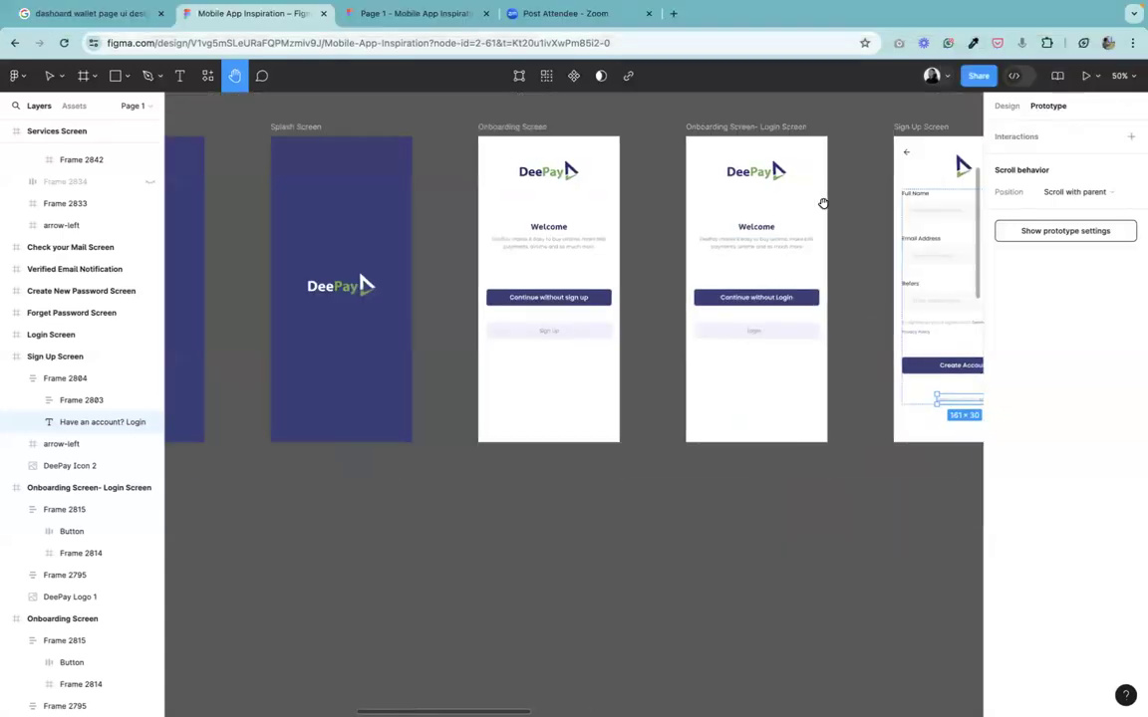
key("super+minus")
left_click_drag(502, 282, 628, 300)
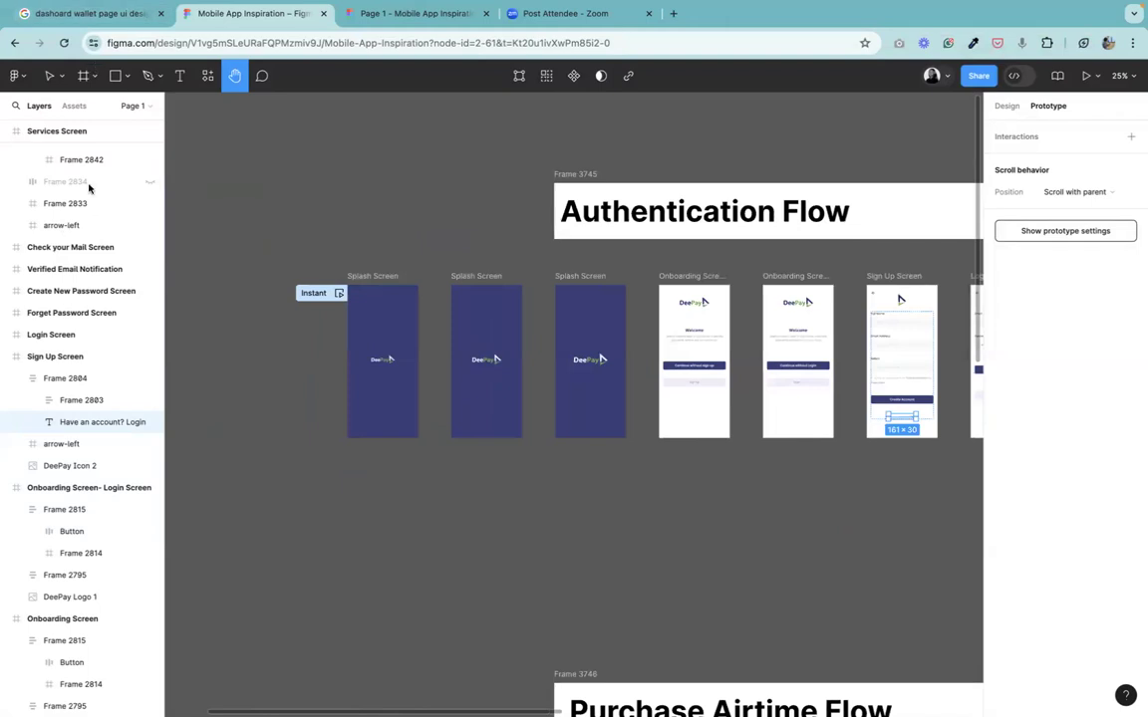
key("v")
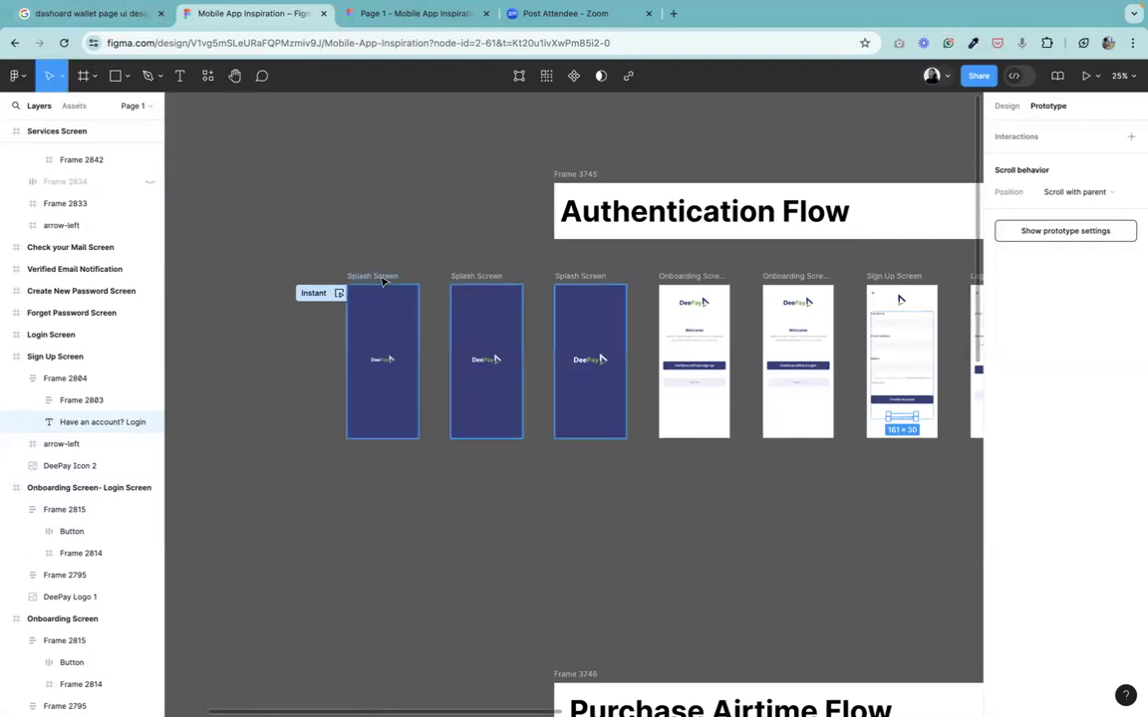
Present the prototype from the first splash screen and set the view scaling to Fit to screen.
left_click(382, 282)
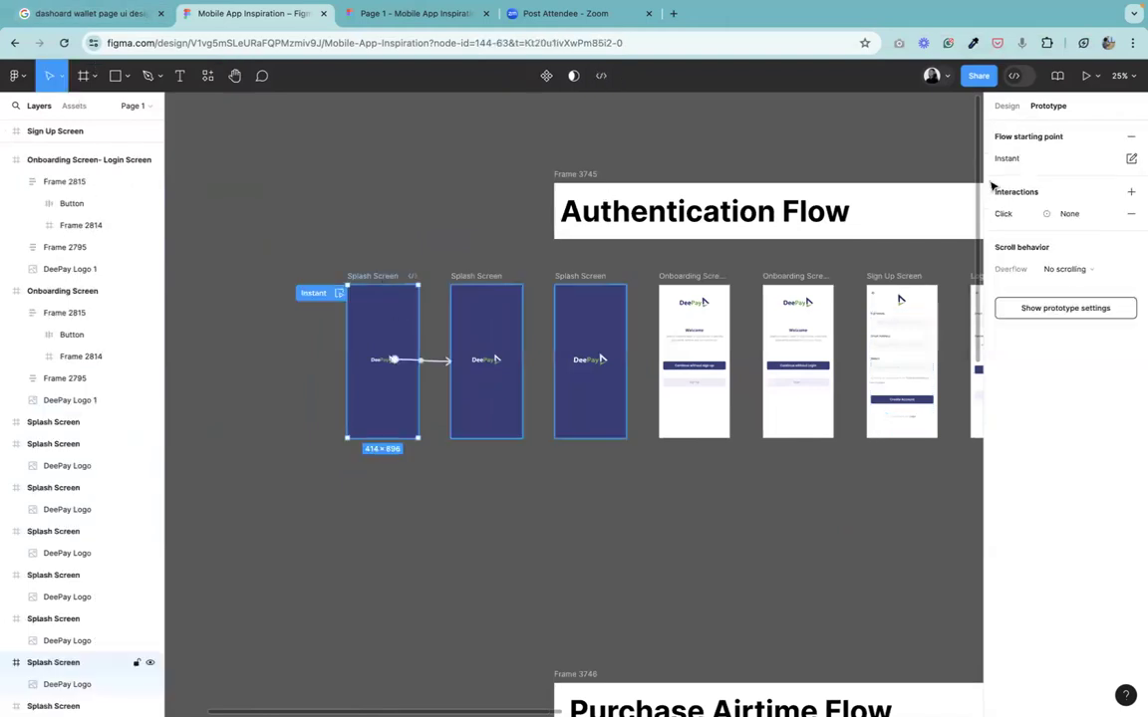
left_click(1087, 77)
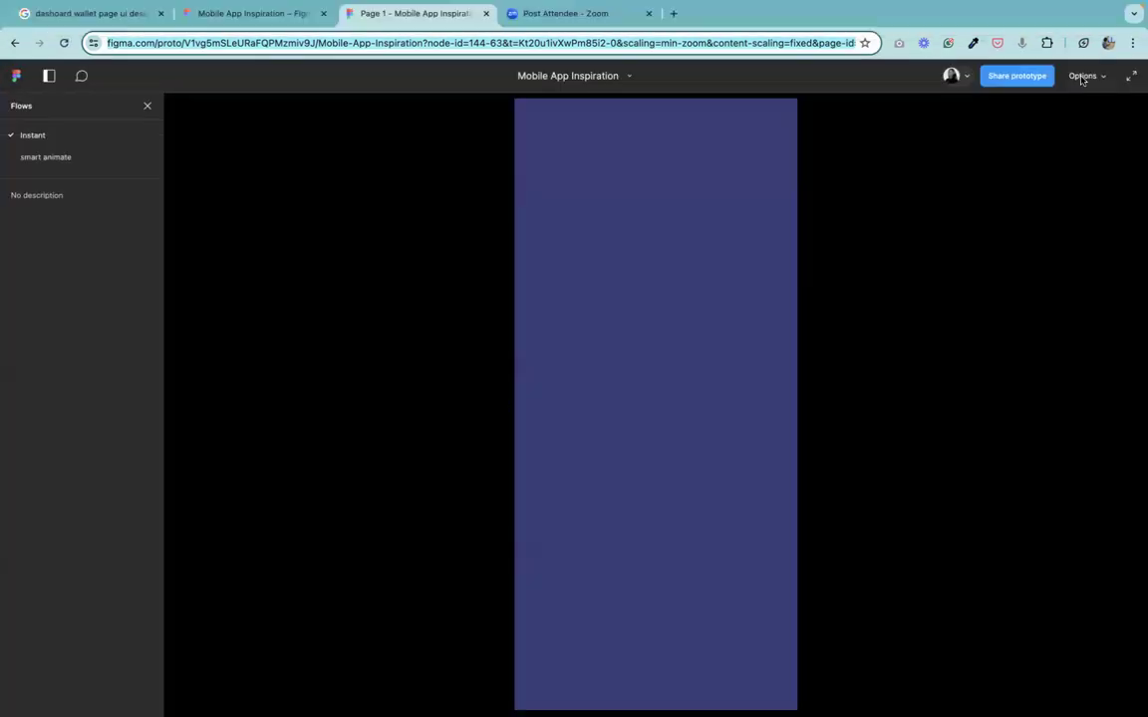
left_click(1082, 76)
left_click(1045, 147)
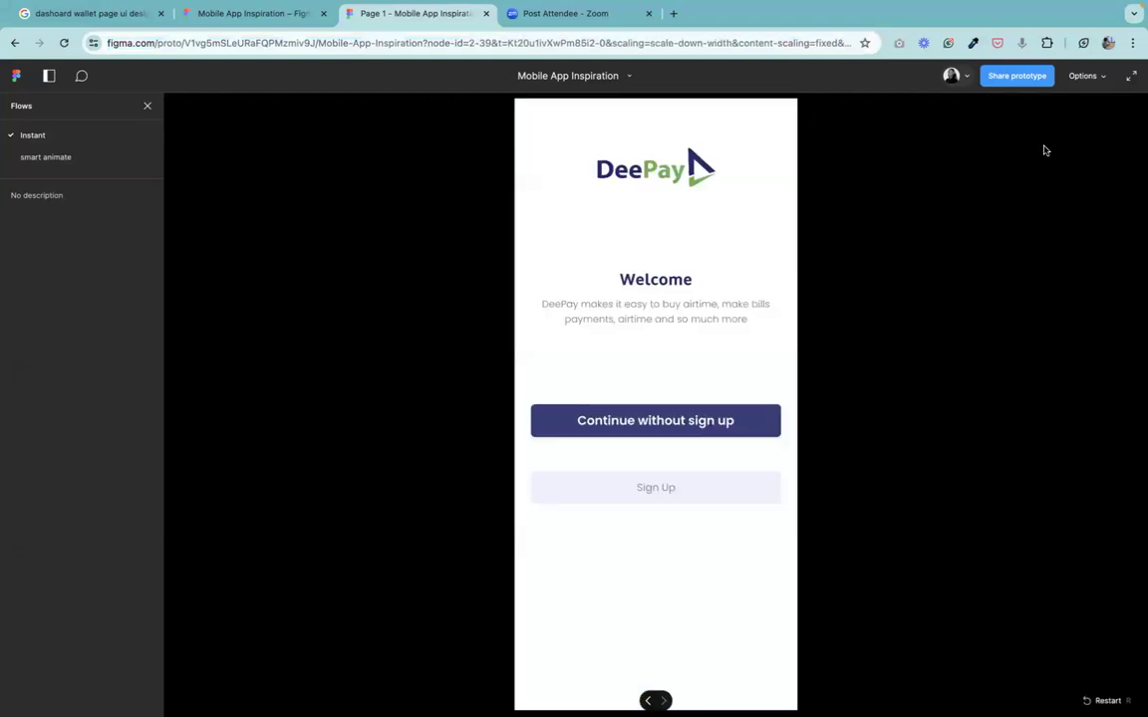
left_click(1086, 76)
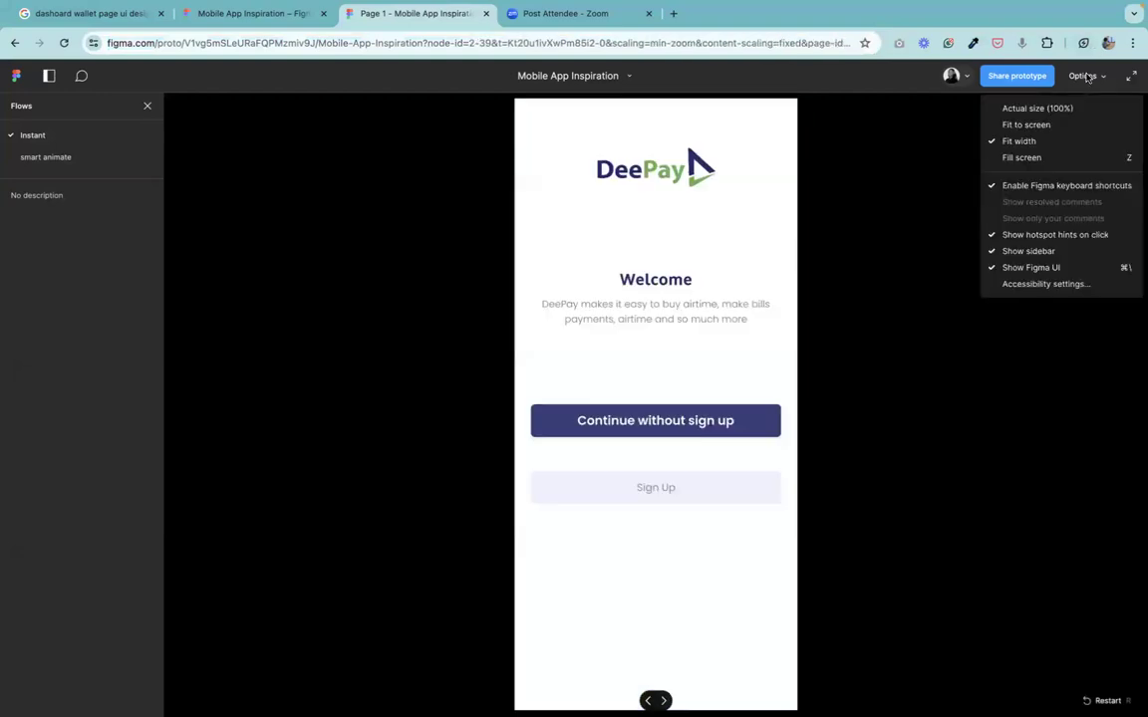
left_click(1019, 132)
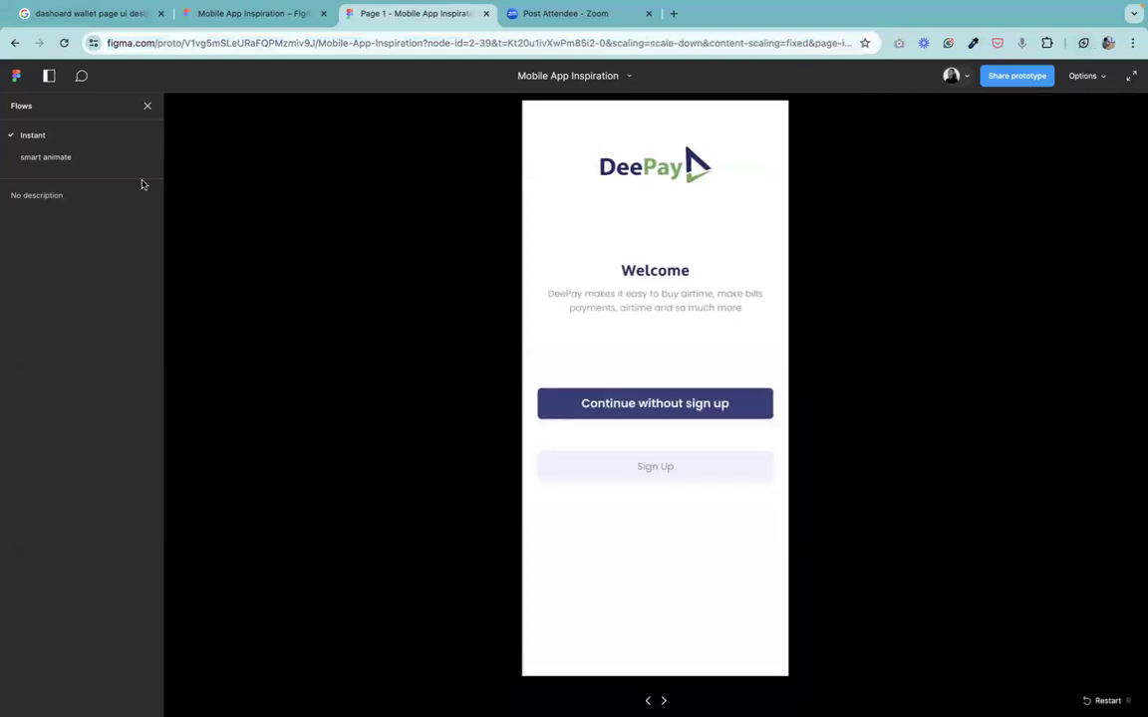
Test the "Continue without sign up" and Sign Up buttons in the presented prototype, restarting between them.
left_click(719, 402)
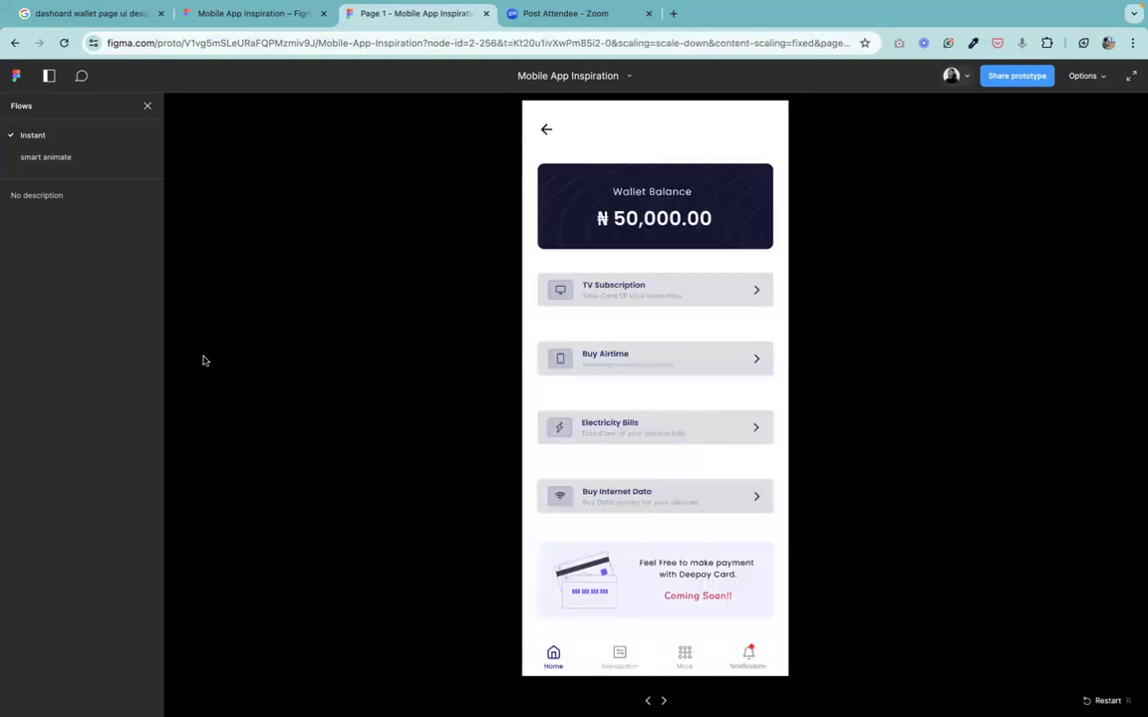
key("r")
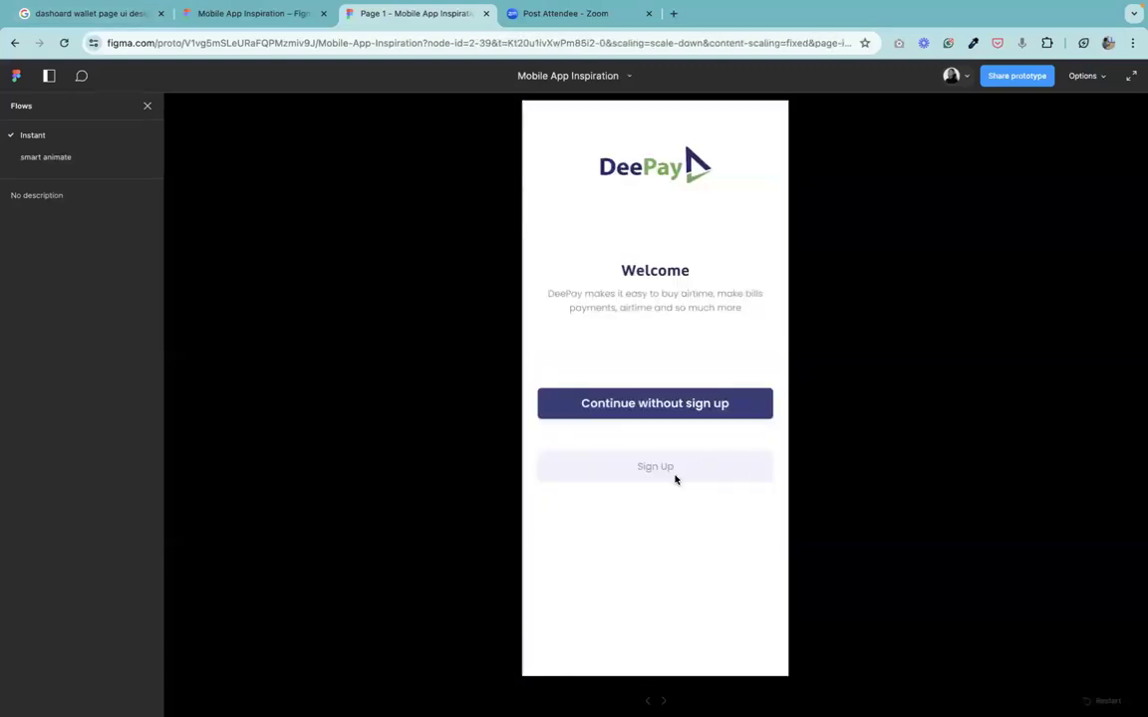
left_click(676, 481)
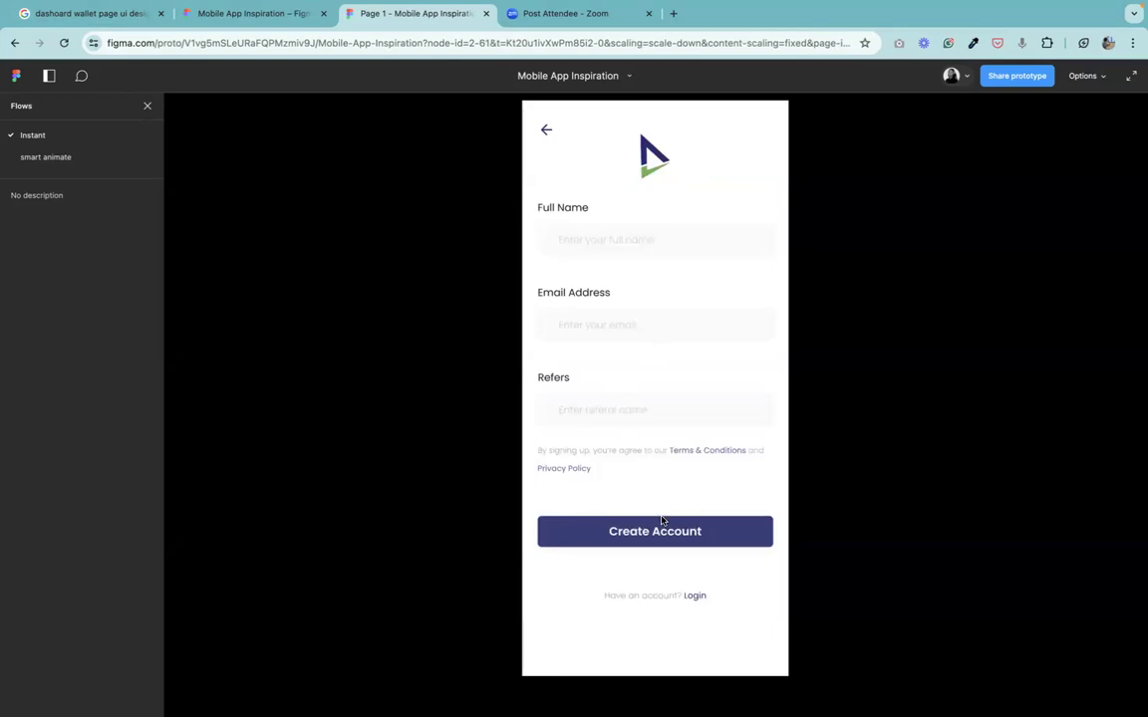
Step back through the presented prototype to the onboarding screen and tap Sign Up again.
key("Left")
key("Left")
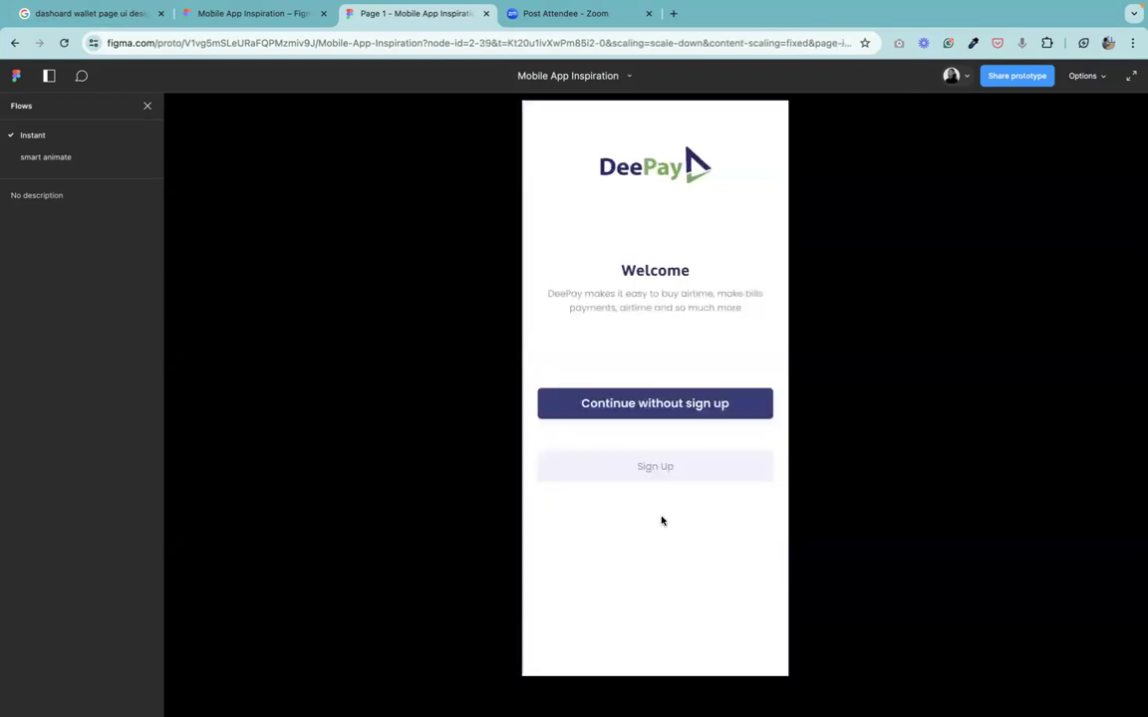
key("Left")
left_click(635, 468)
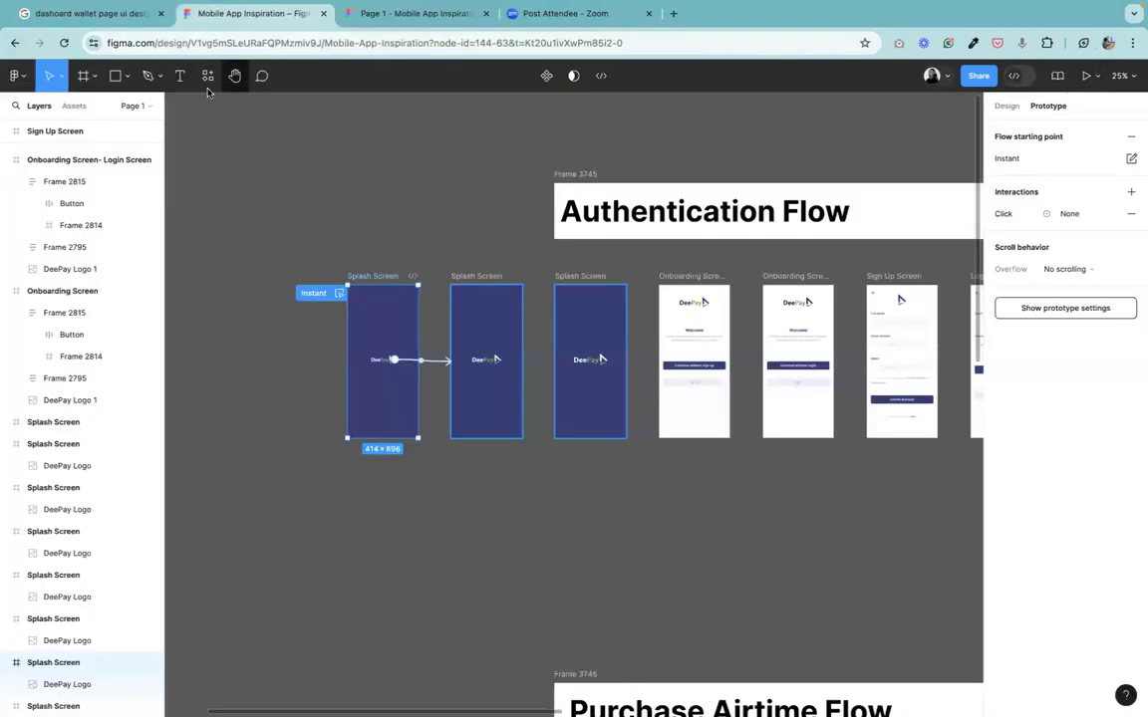
Link the Sign Up Screen's Create Account button to the Onboarding Screen- Login Screen with an Instant on-click Navigate to.
left_click(237, 76)
left_click_drag(746, 378, 506, 323)
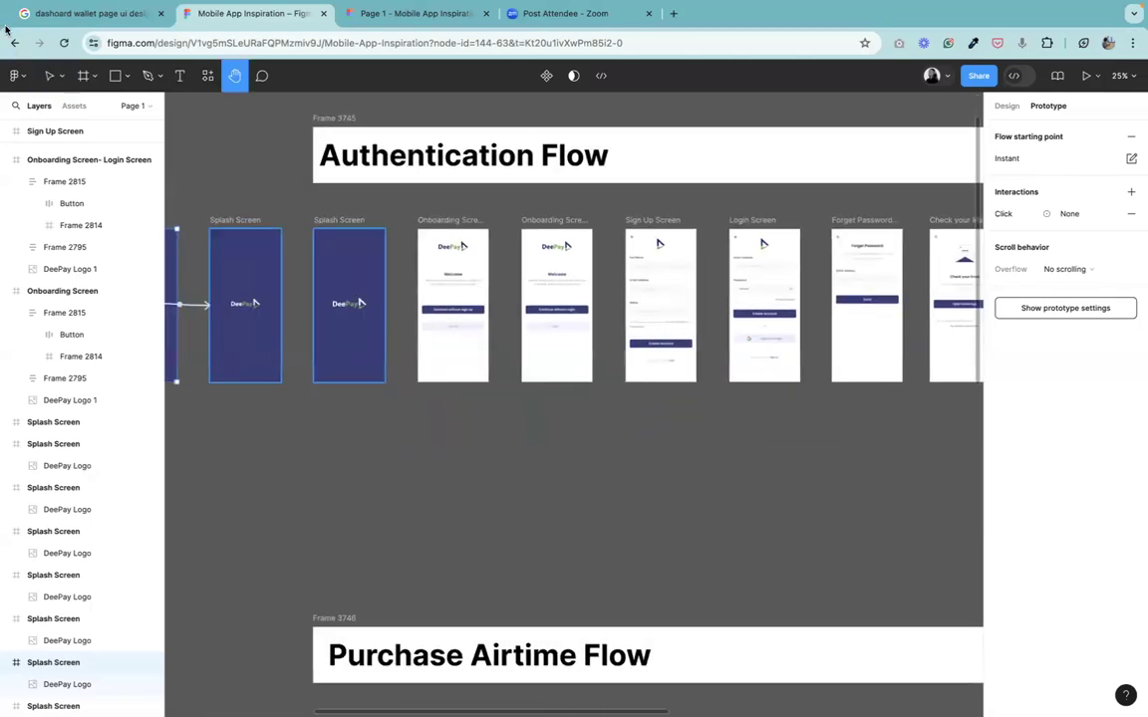
left_click(50, 77)
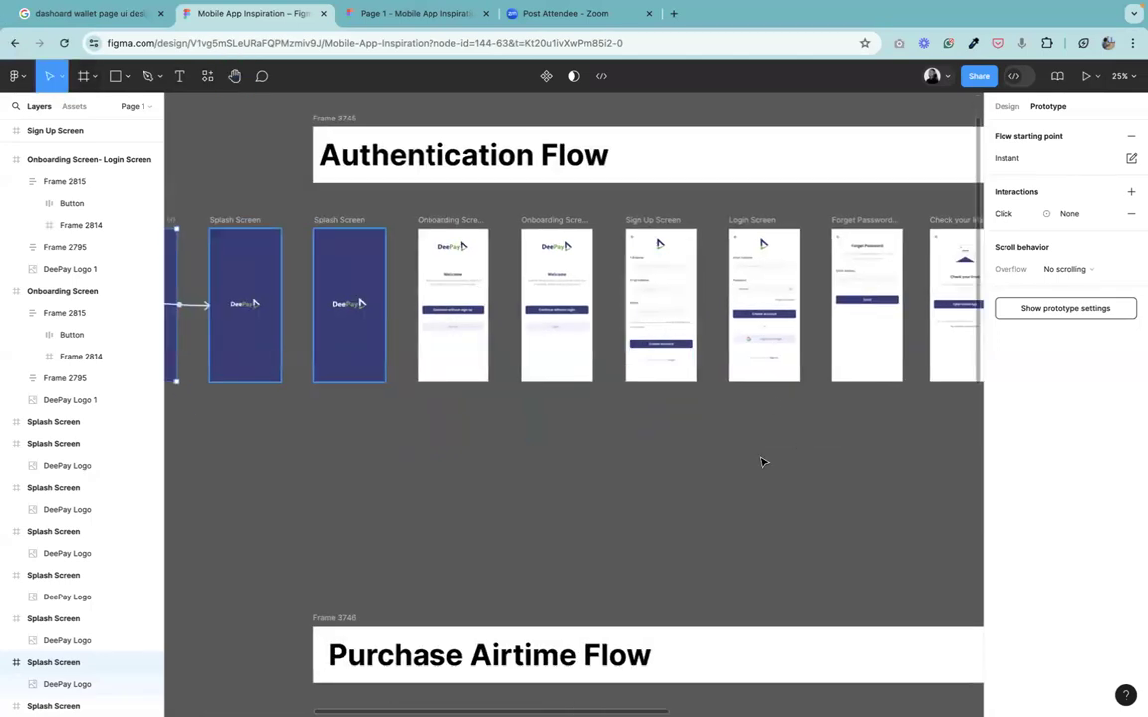
left_click(586, 404)
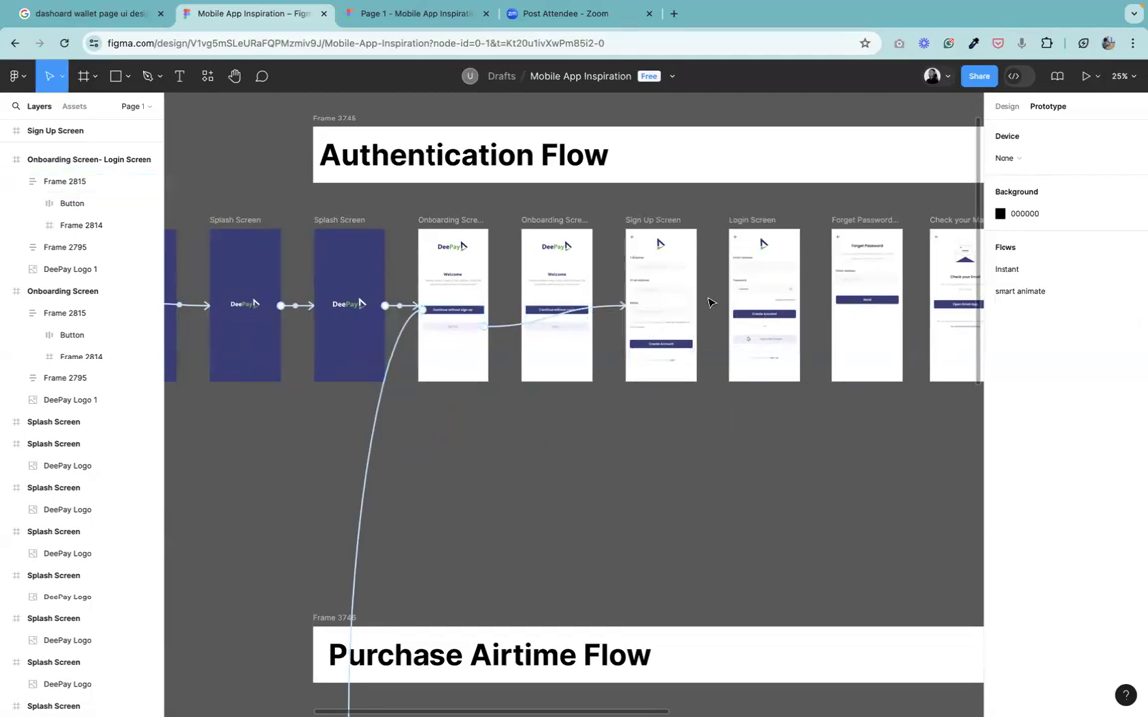
key("ctrl+equal")
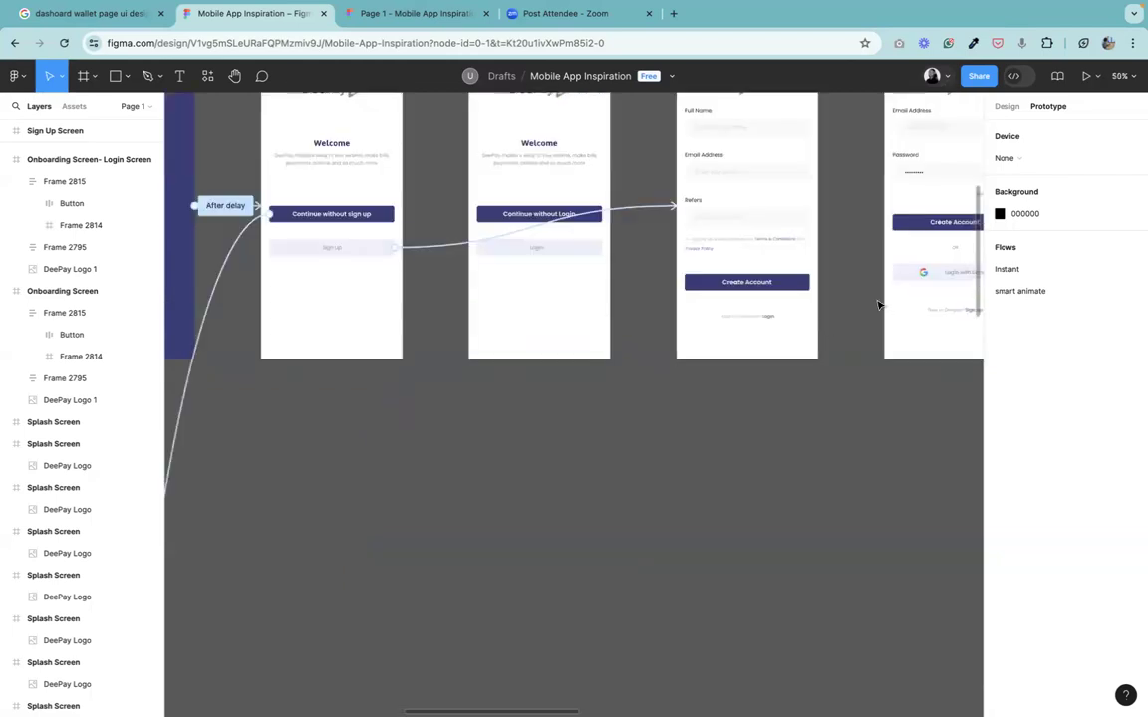
left_click(760, 288)
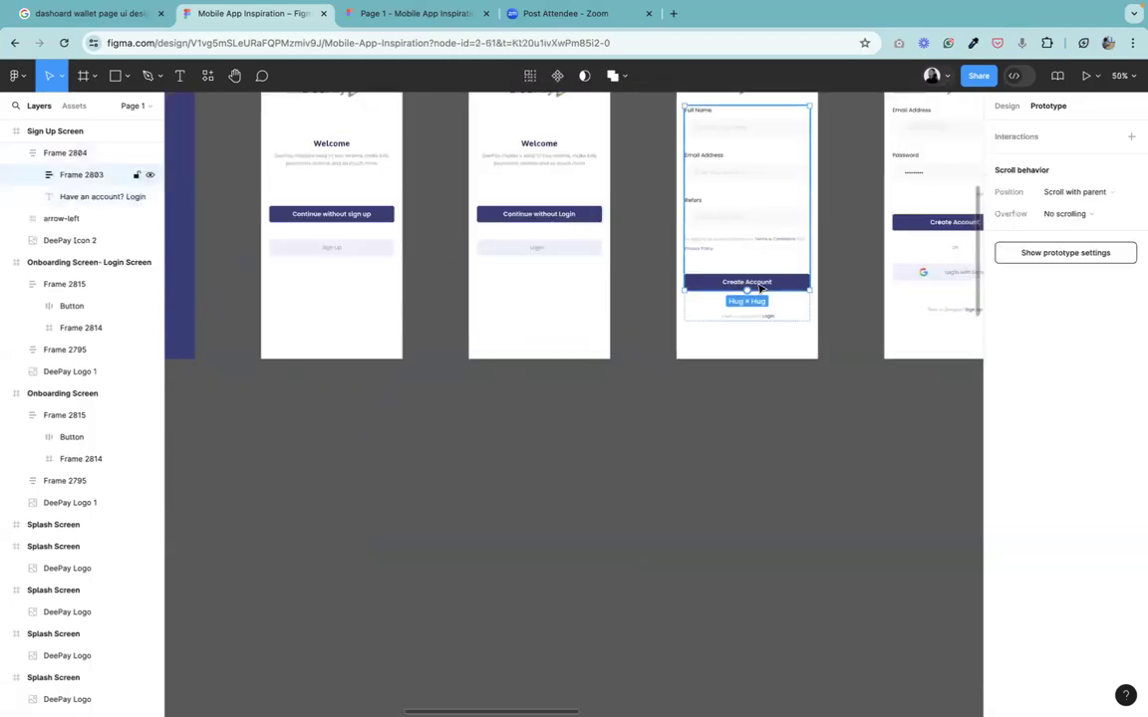
double_click(698, 284)
left_click_drag(686, 285, 596, 199)
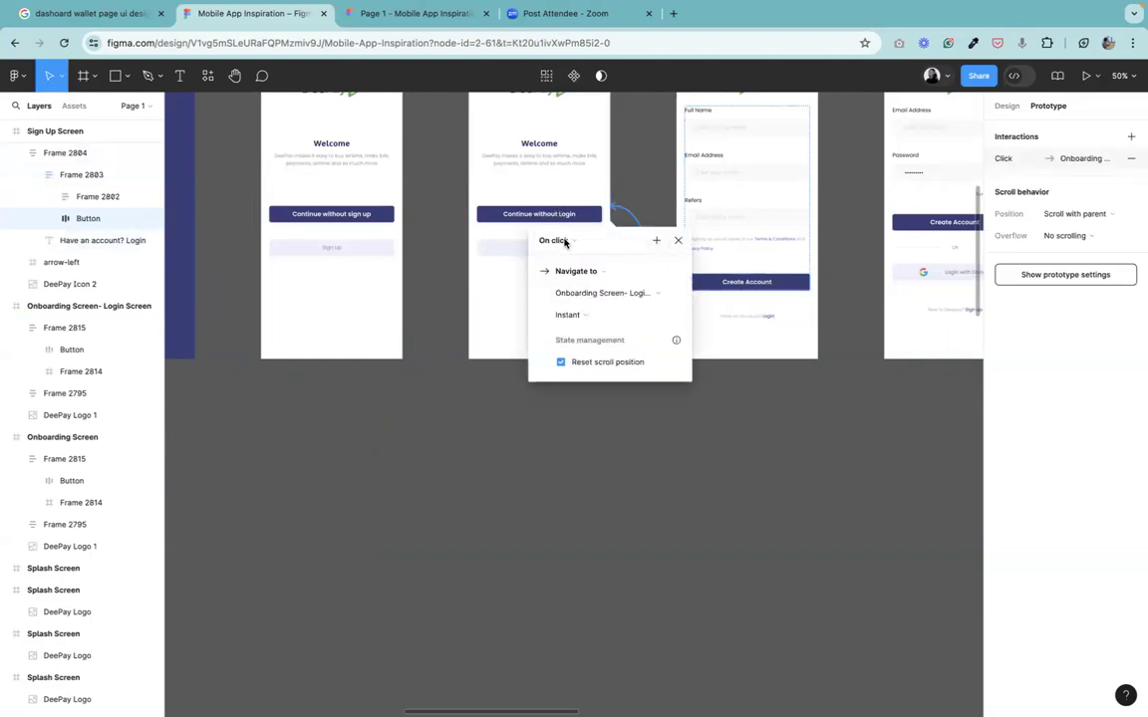
left_click(642, 535)
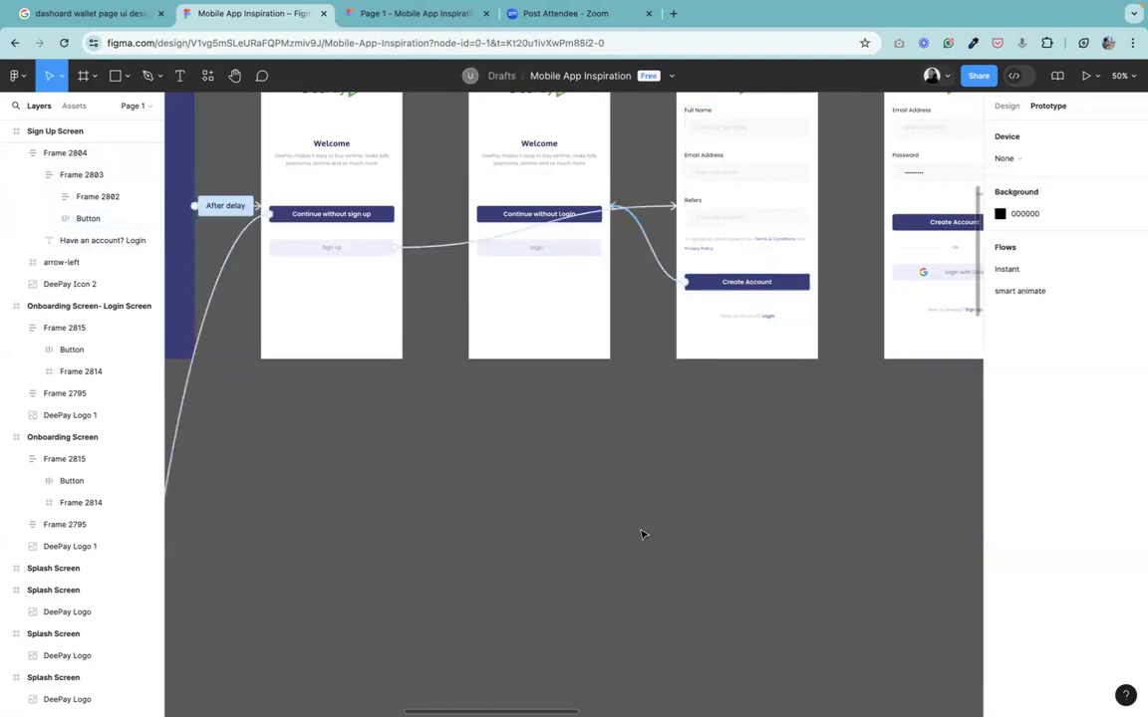
Link the Onboarding Screen- Login Screen's Login button to the Login Screen with an Instant on-click Navigate to.
key("minus")
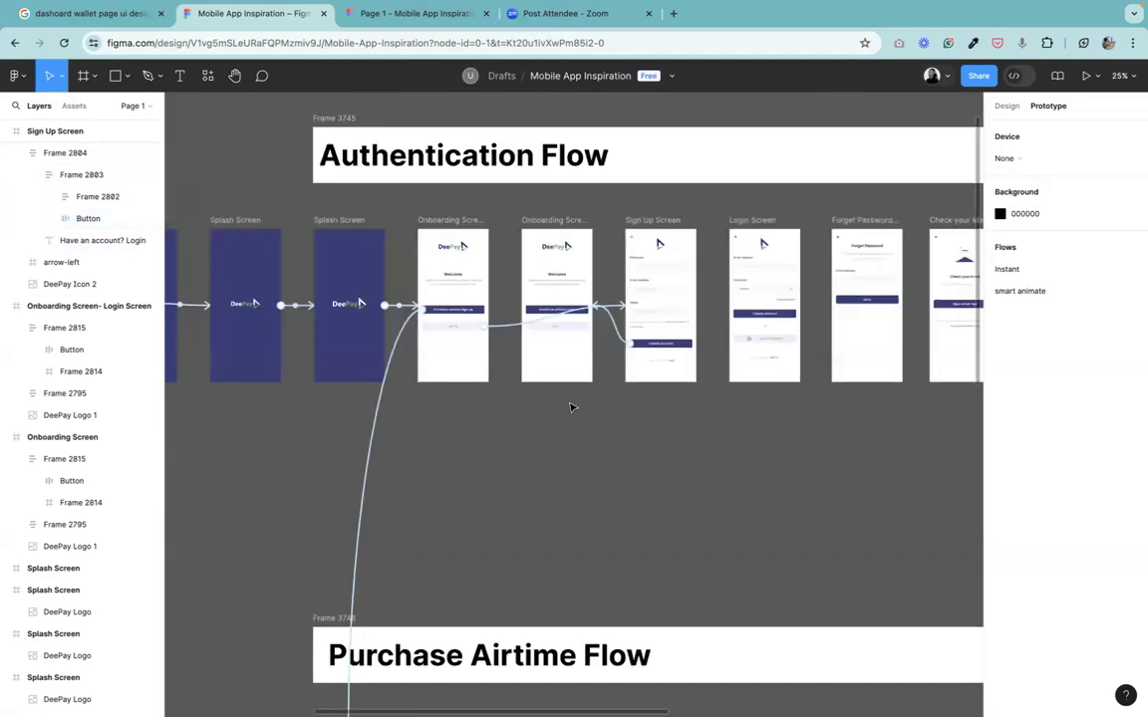
key("plus")
left_click(571, 250)
left_click(599, 249)
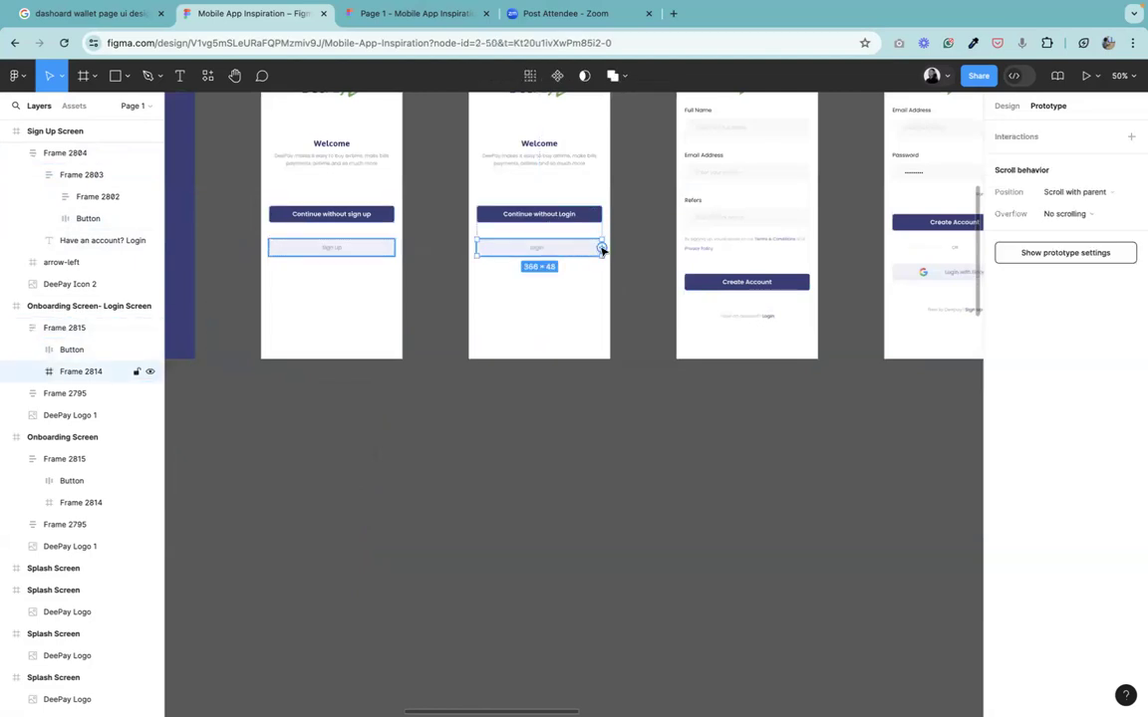
key("minus")
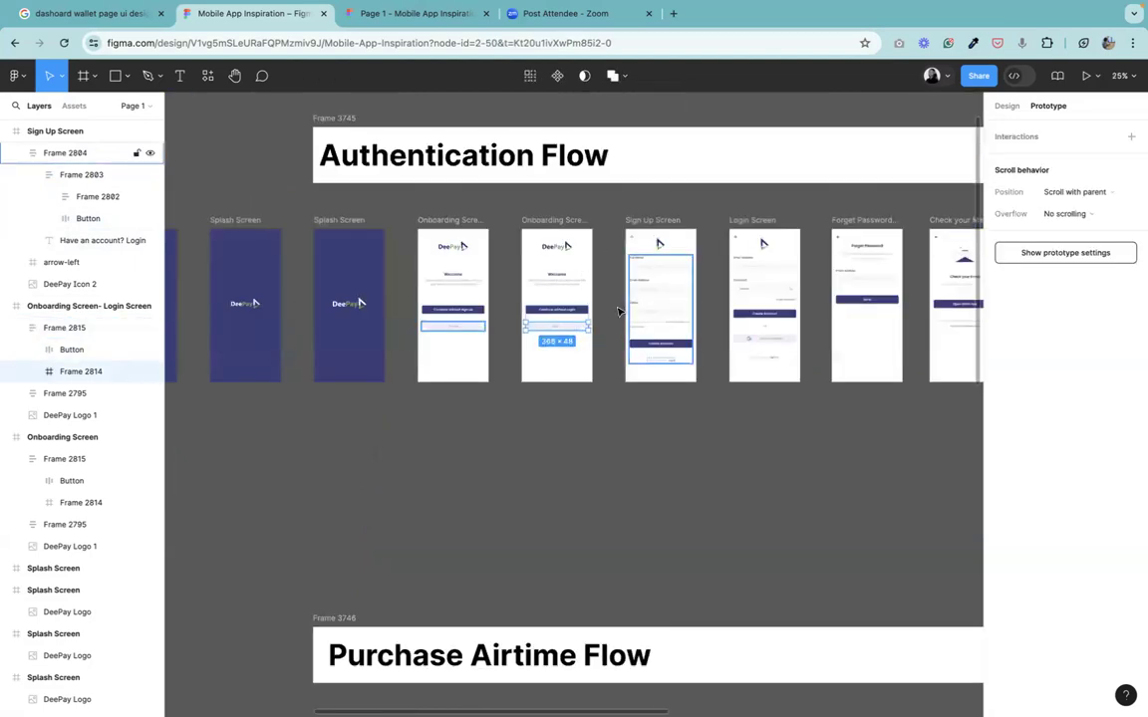
left_click_drag(588, 327, 747, 301)
mouse_move(424, 18)
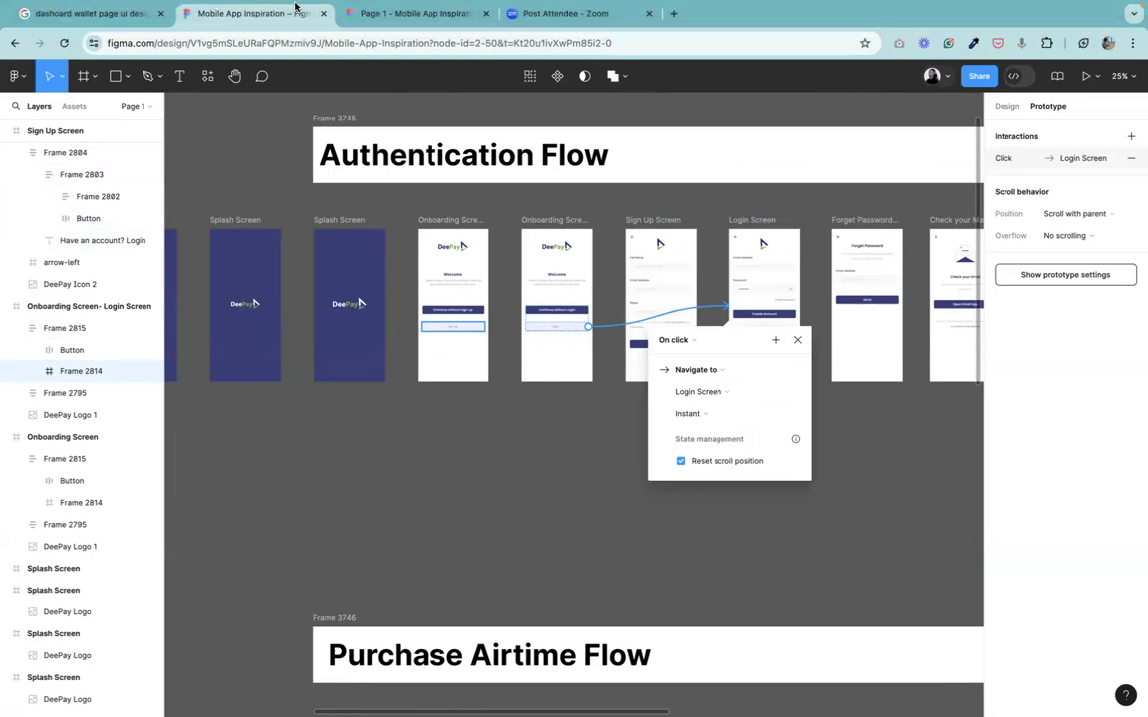
key("Escape")
Test the Sign Up, Create Account and Login buttons in the presented prototype from the onboarding screen.
left_click(406, 12)
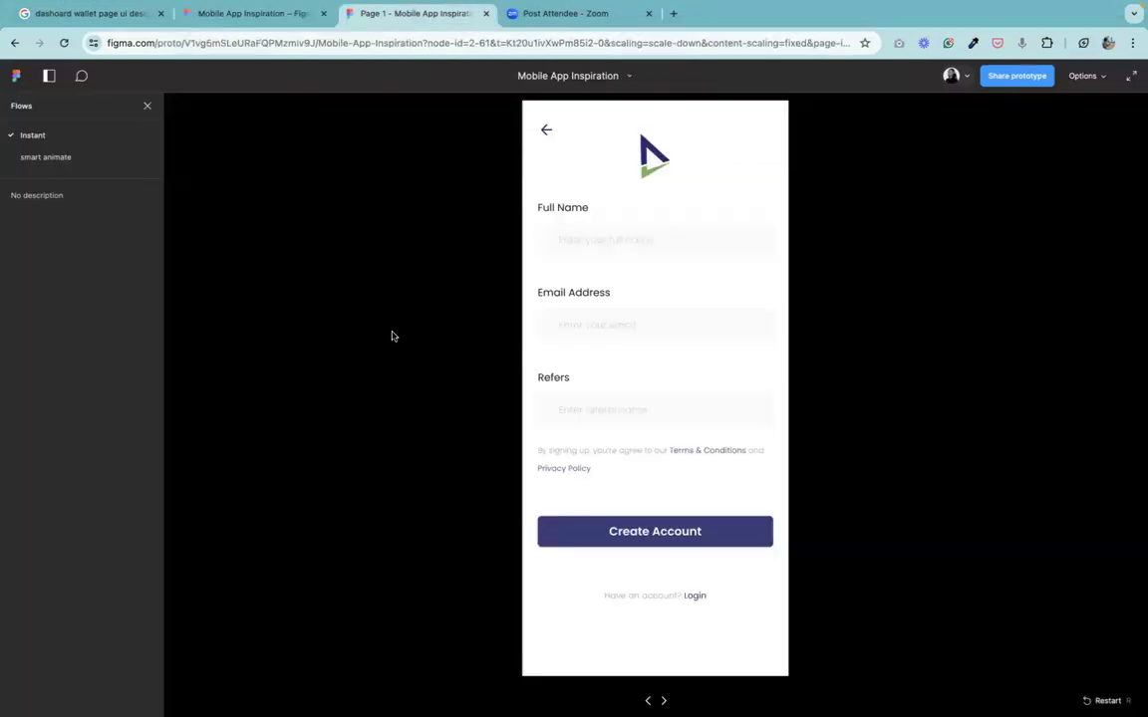
key("Left")
key("Left")
key("Left")
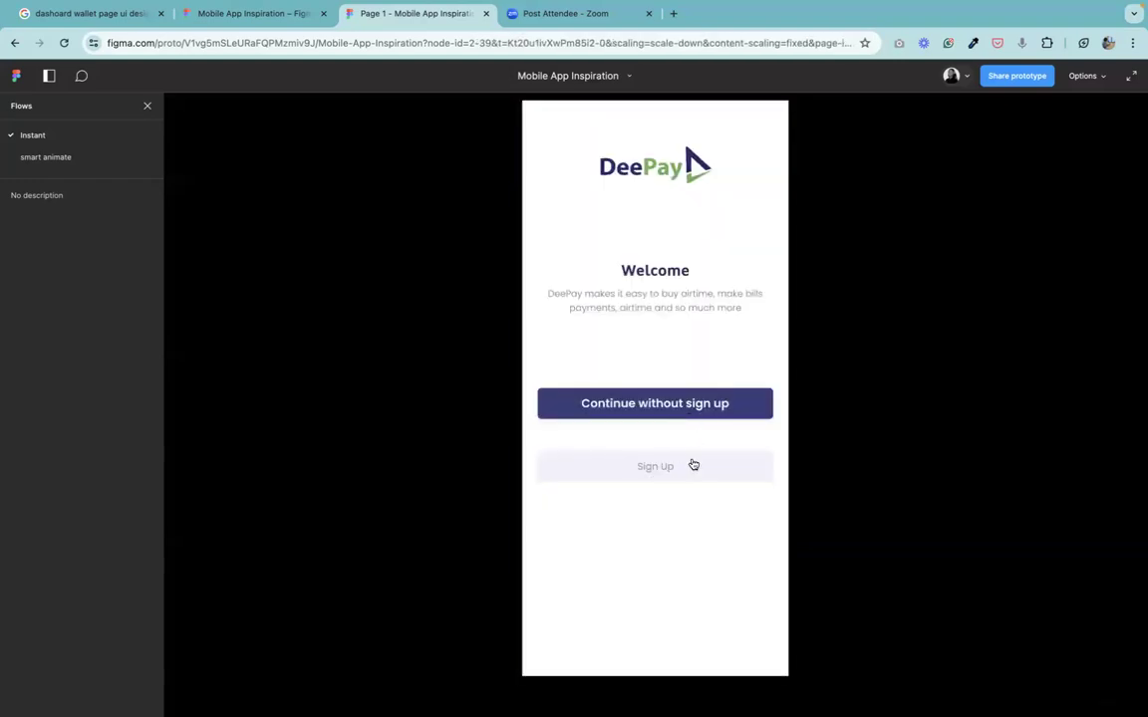
left_click(690, 466)
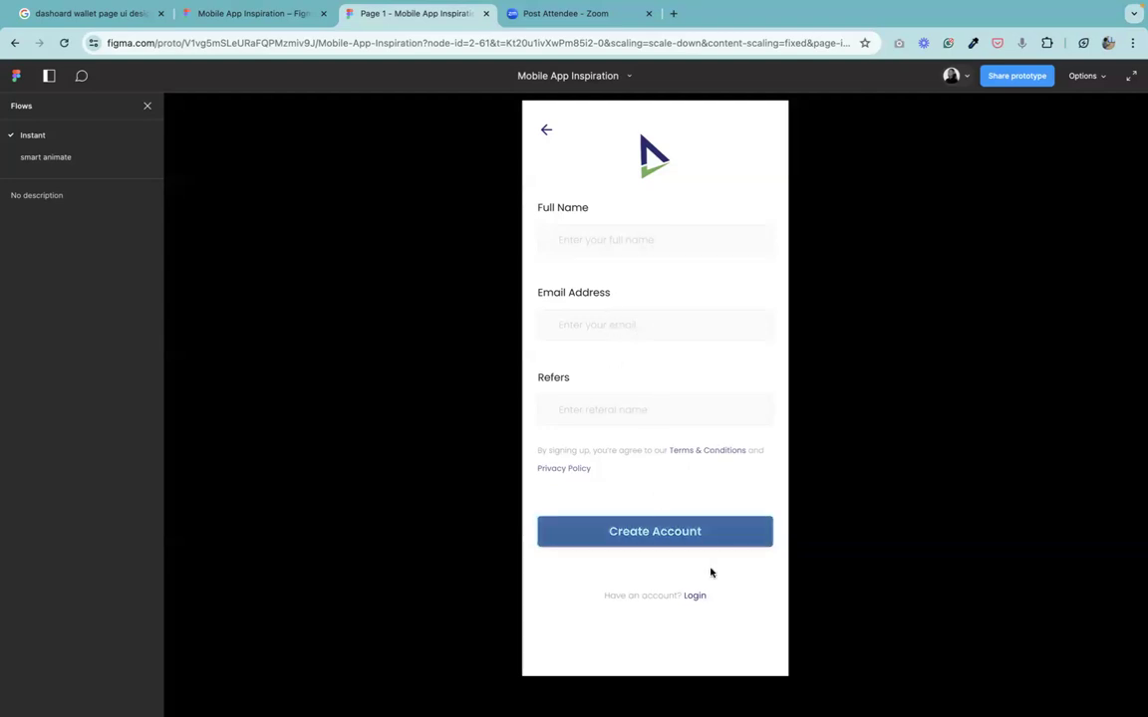
left_click(695, 545)
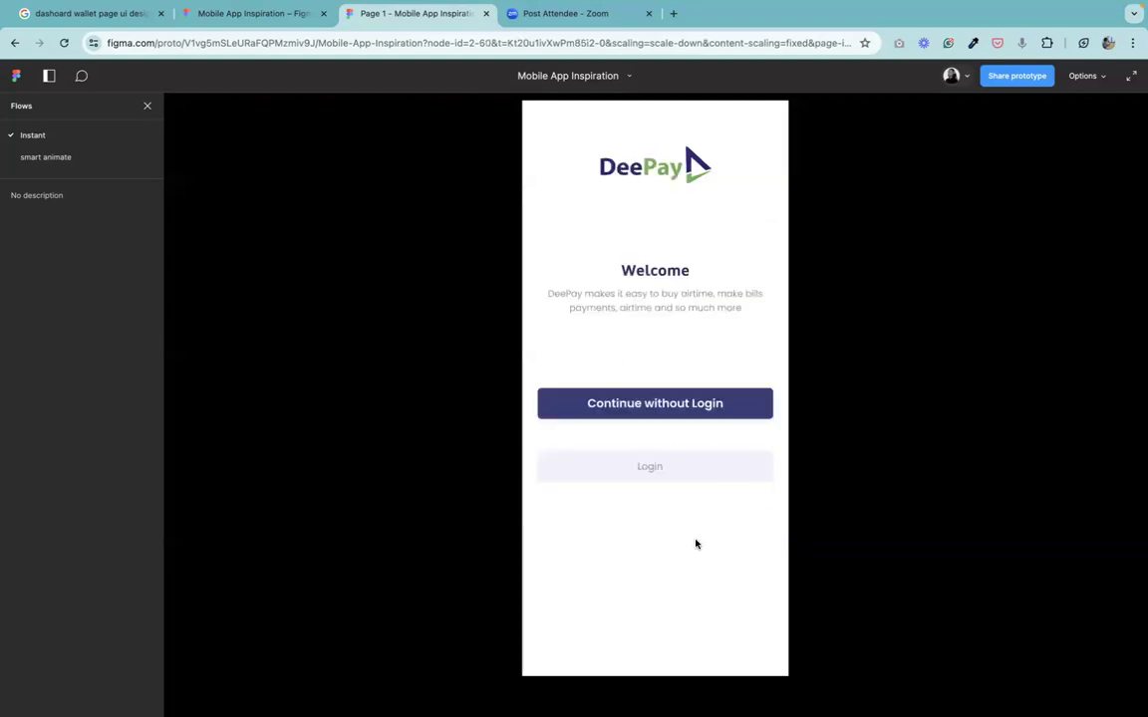
left_click(660, 471)
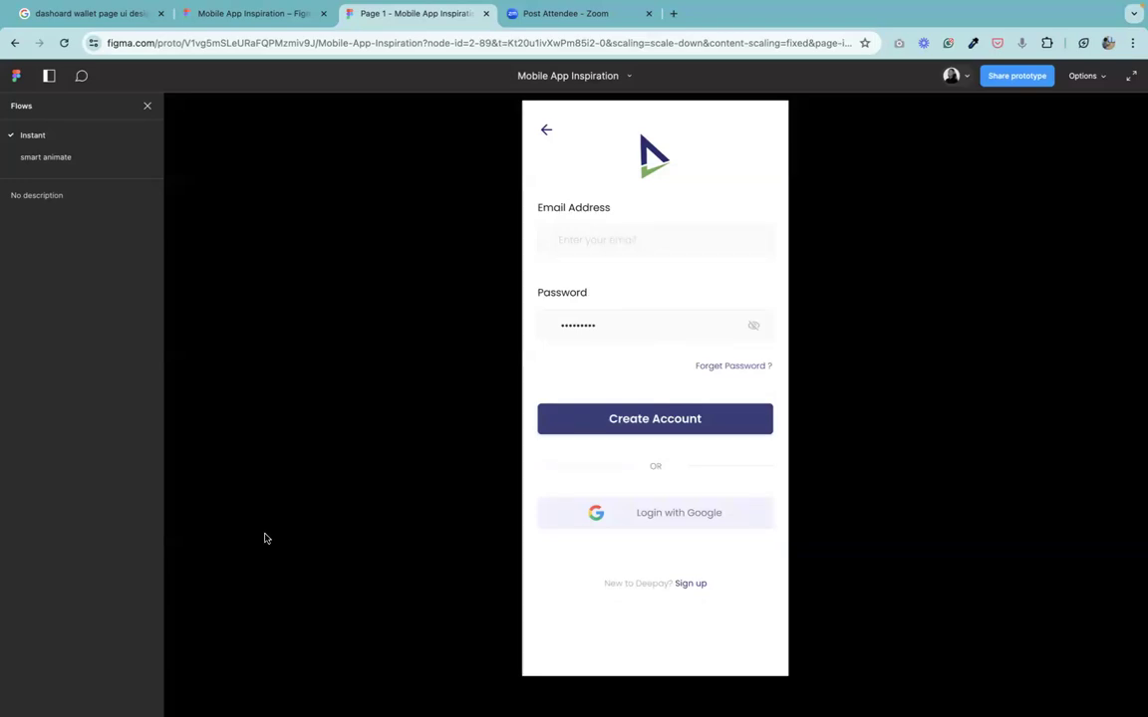
Pan across the canvas to review the Purchase Airtime Flow and Purchase Electricity Bills Flow screens.
left_click(255, 17)
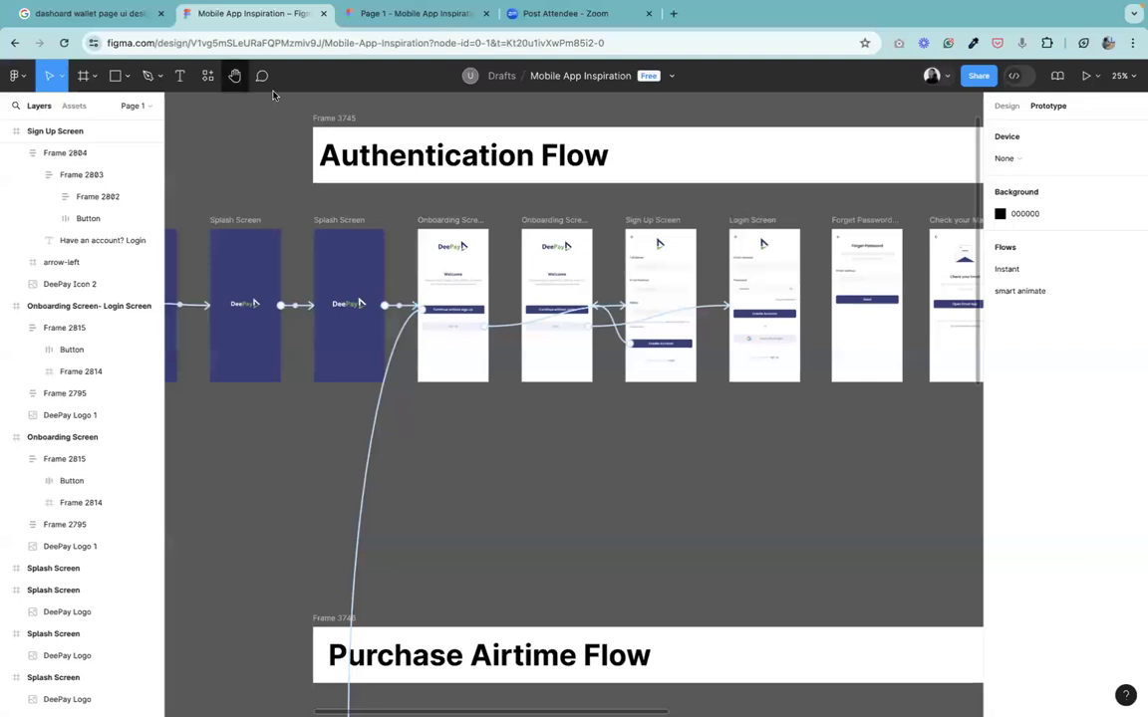
left_click(236, 77)
left_click_drag(854, 415, 574, 350)
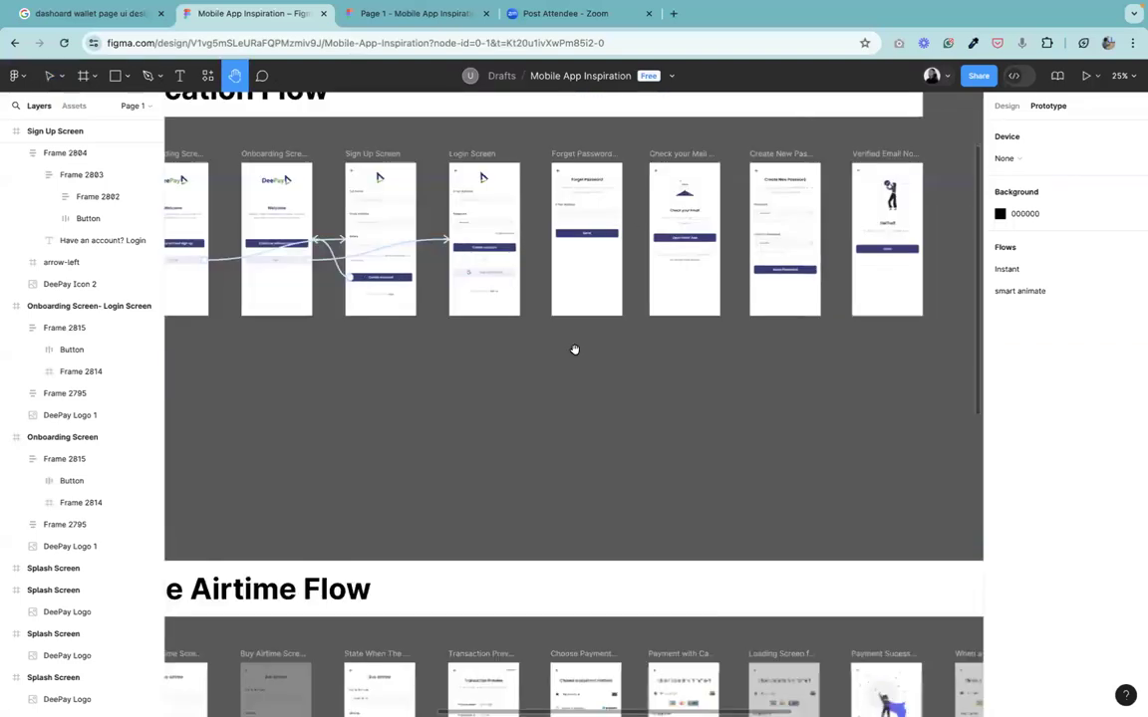
scroll(574, 350, "left", 8)
scroll(400, 326, "down", 10)
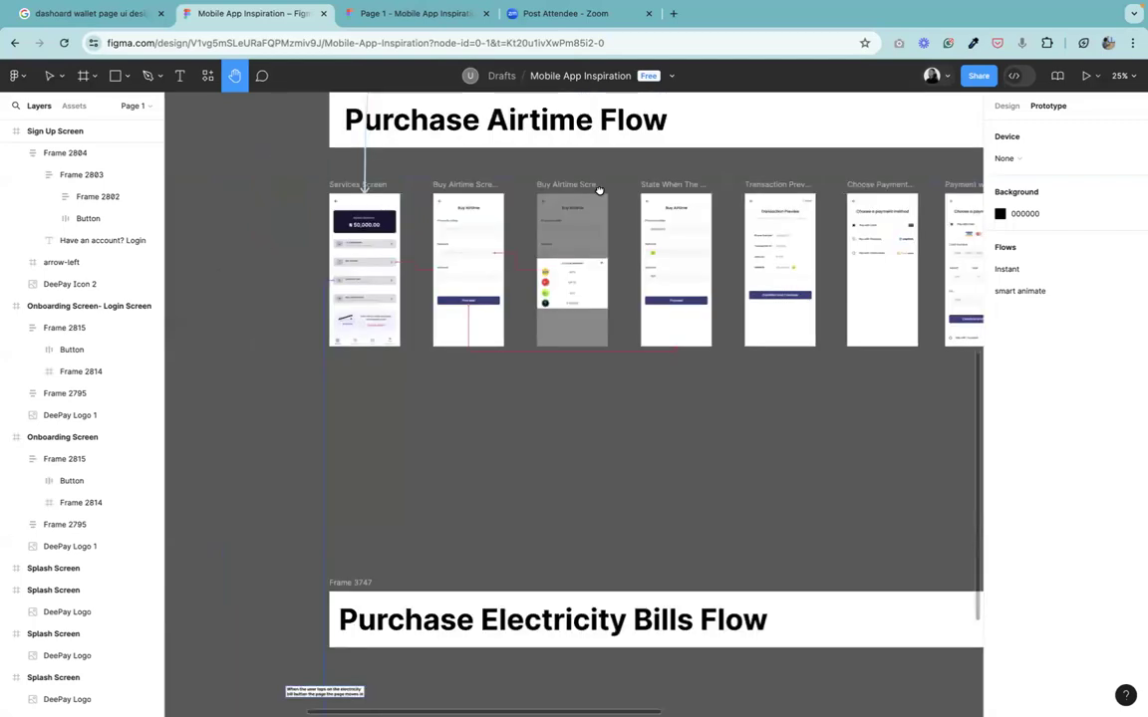
scroll(599, 190, "right", 3)
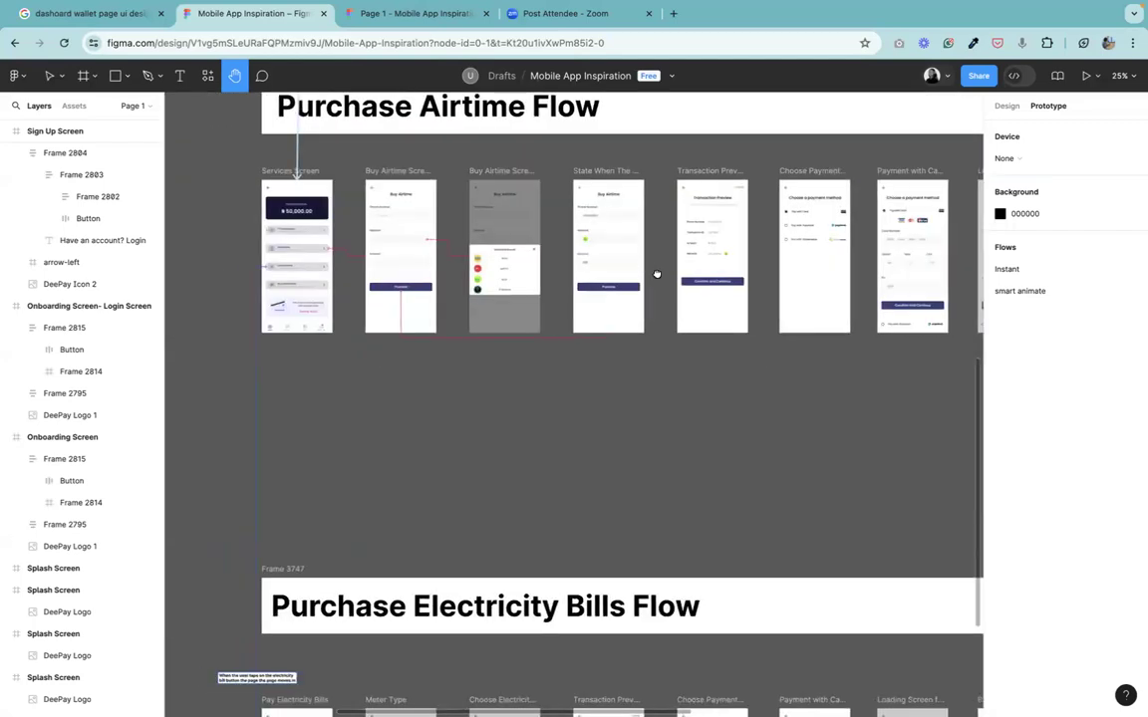
scroll(657, 274, "up", 2)
scroll(657, 274, "left", 2)
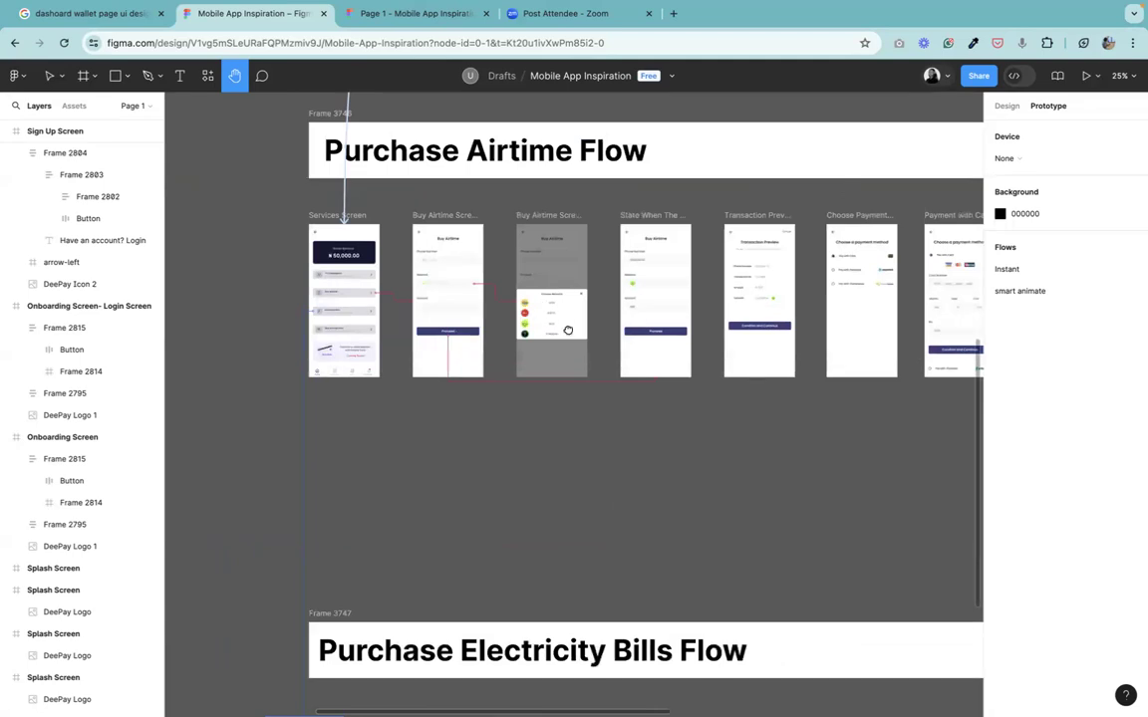
scroll(567, 330, "down", 3)
scroll(567, 329, "right", 3)
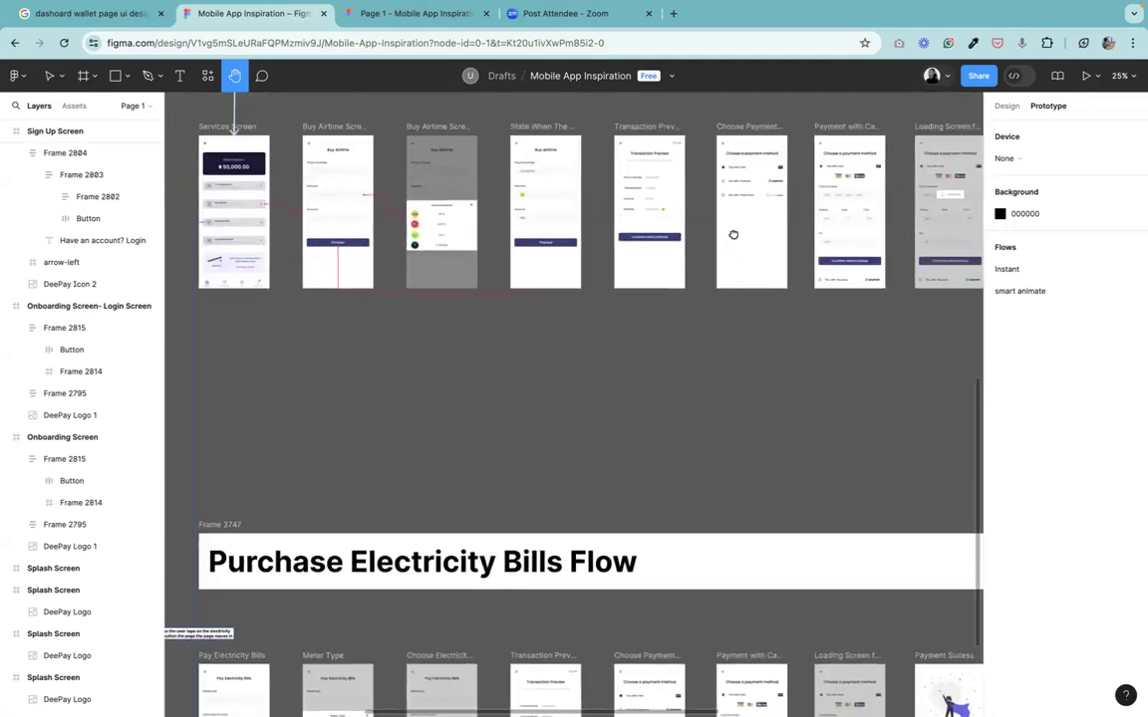
scroll(458, 245, "right", 5)
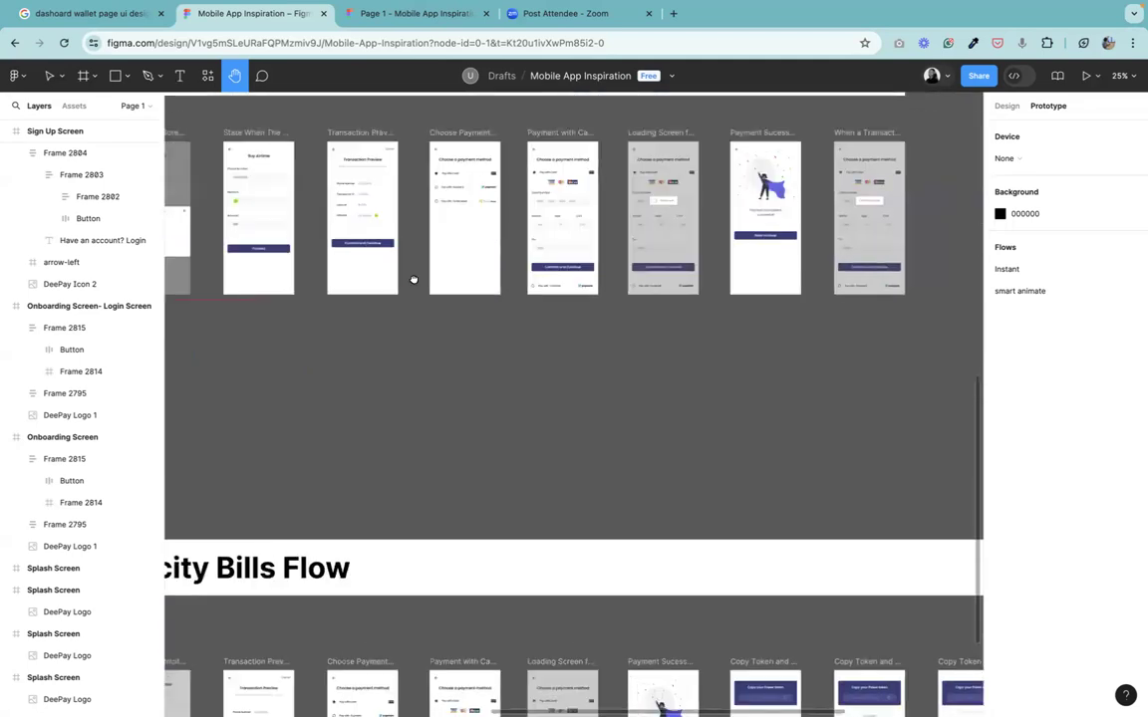
scroll(412, 279, "right", 1)
scroll(610, 390, "left", 6)
scroll(609, 390, "down", 2)
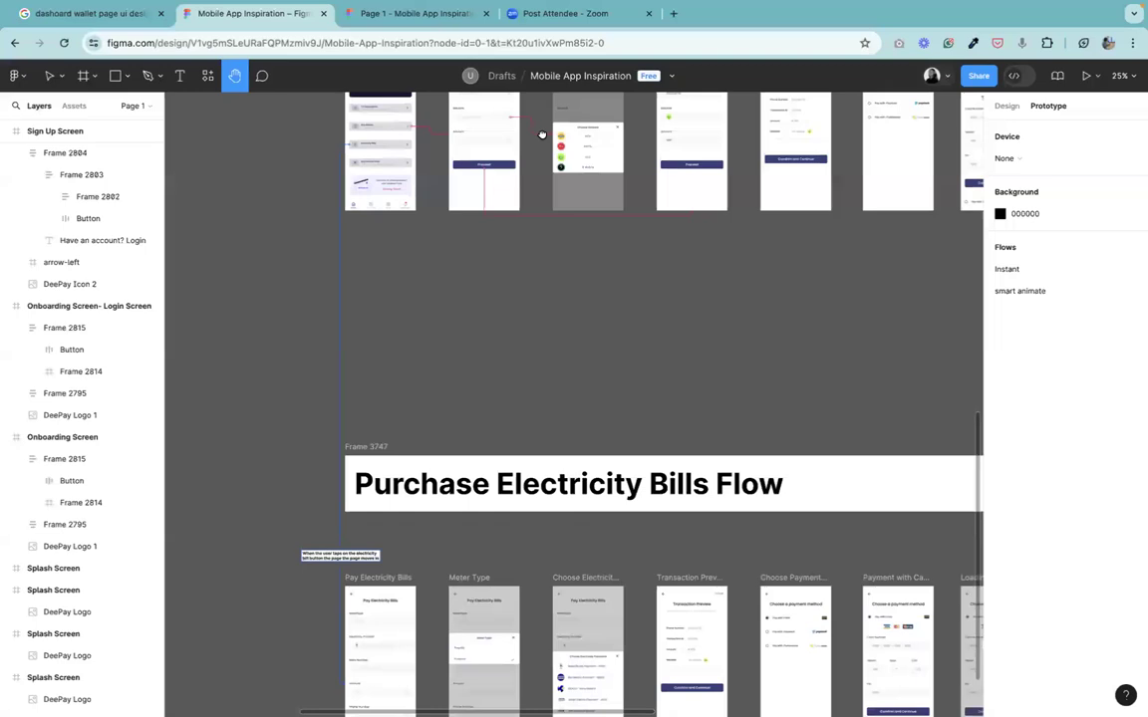
scroll(391, 126, "down", 5)
scroll(726, 212, "right", 3)
scroll(491, 190, "right", 8)
scroll(492, 189, "down", 1)
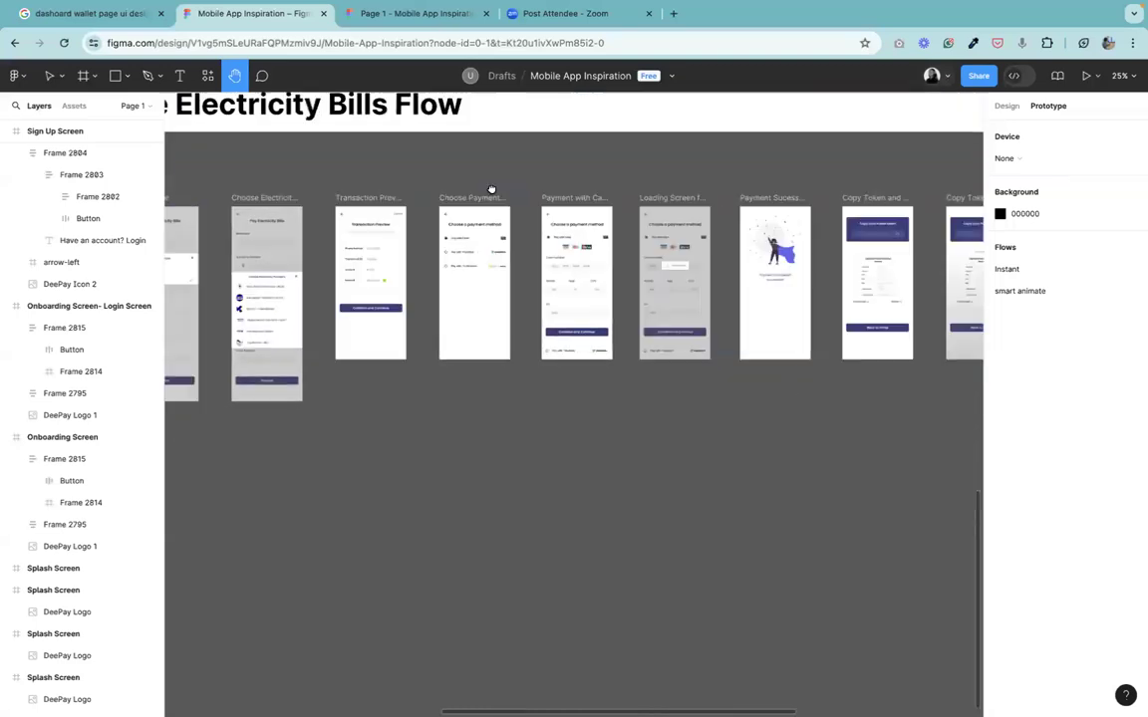
scroll(508, 205, "up", 2)
scroll(496, 365, "right", 6)
scroll(496, 366, "up", 1)
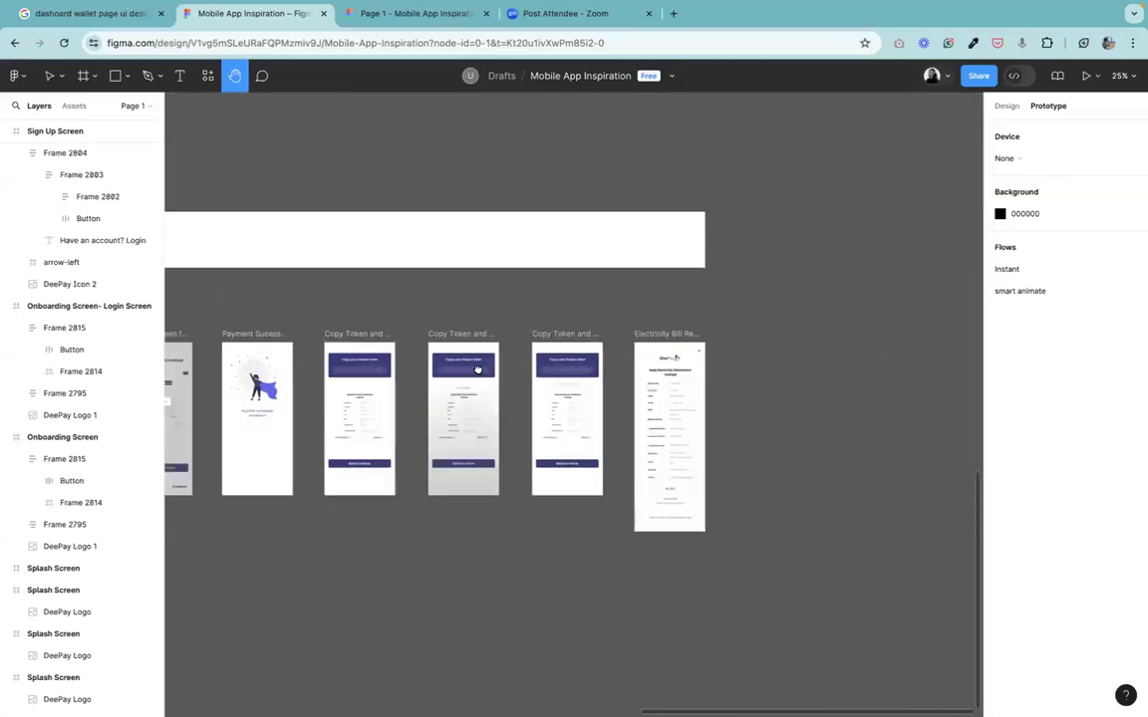
scroll(813, 192, "left", 7)
scroll(812, 192, "down", 4)
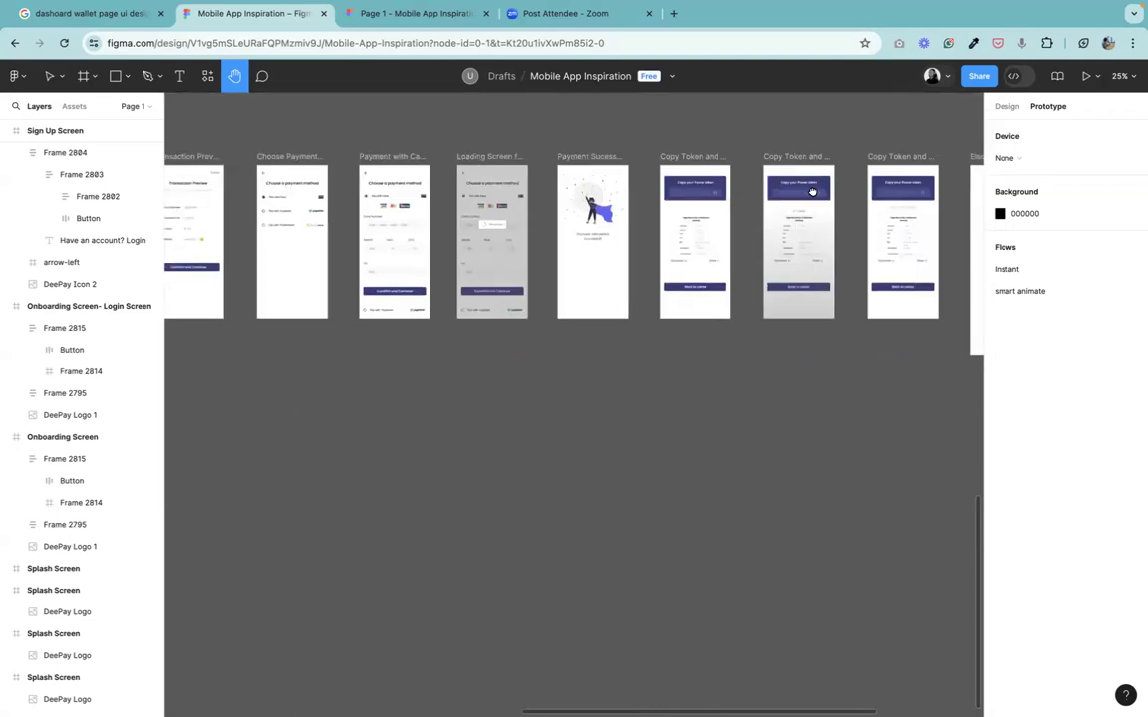